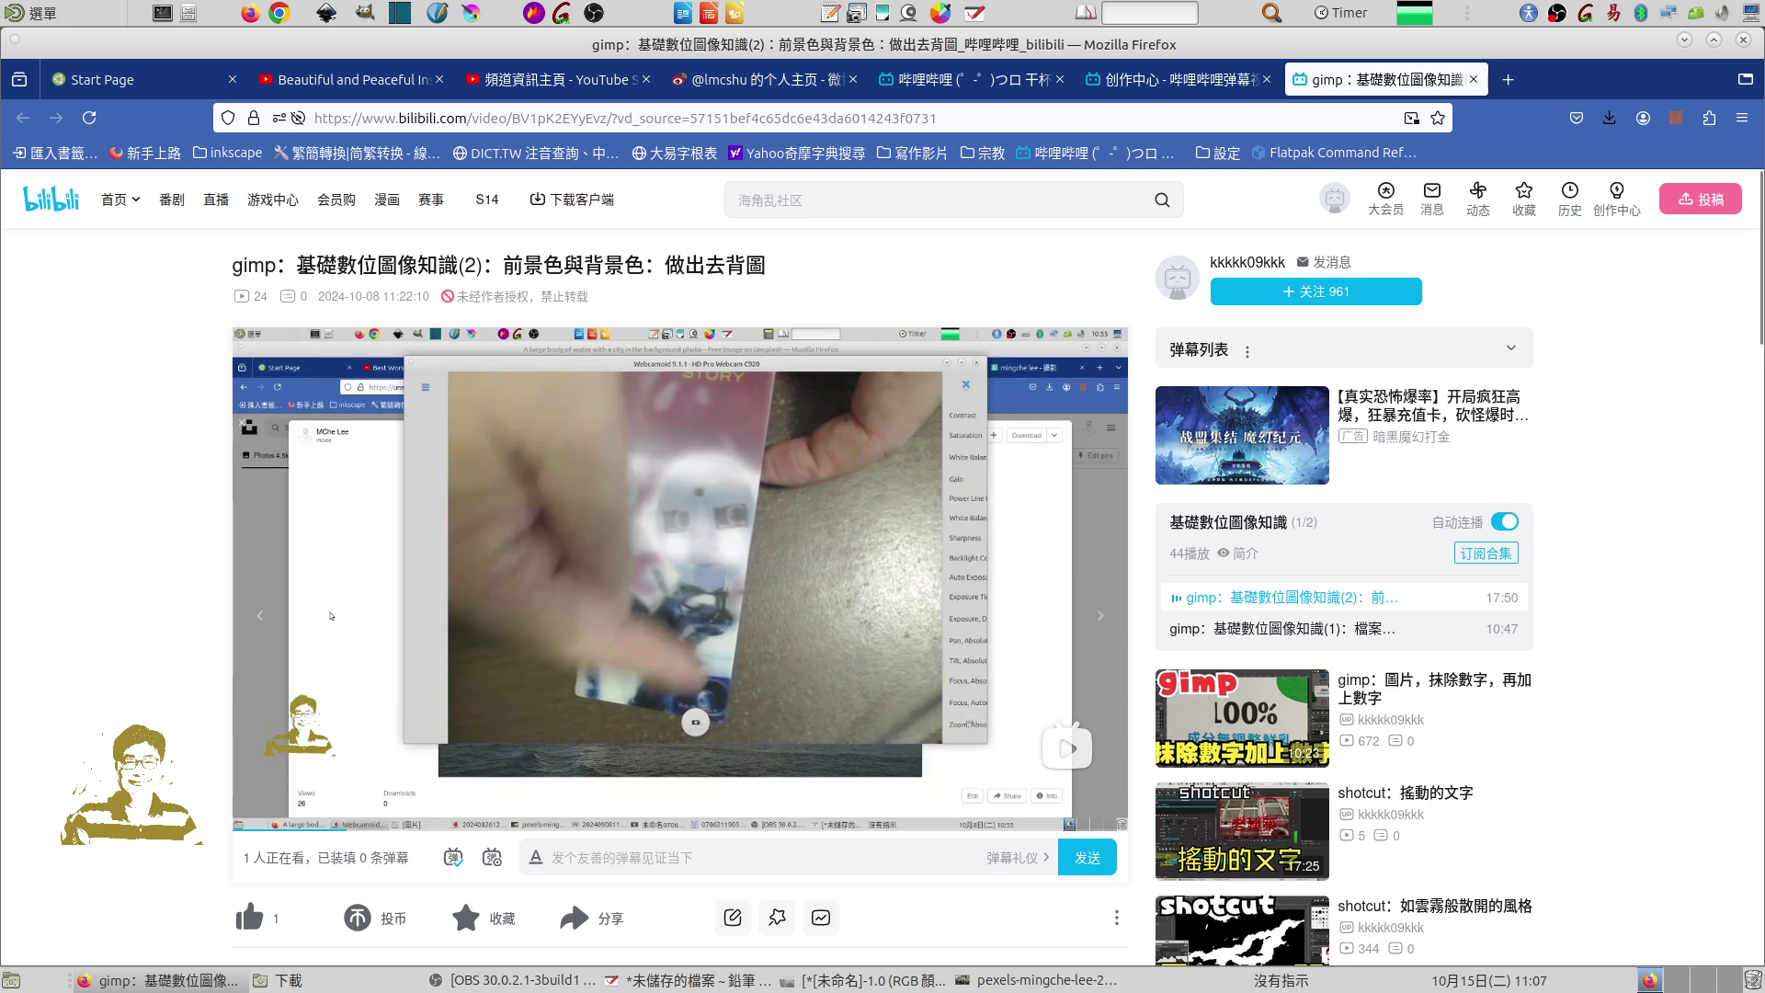
# - Highlight 數位圖像 in the video title and bring the drawing window to the front
pyautogui.moveTo(336, 265); pyautogui.dragTo(412, 264)
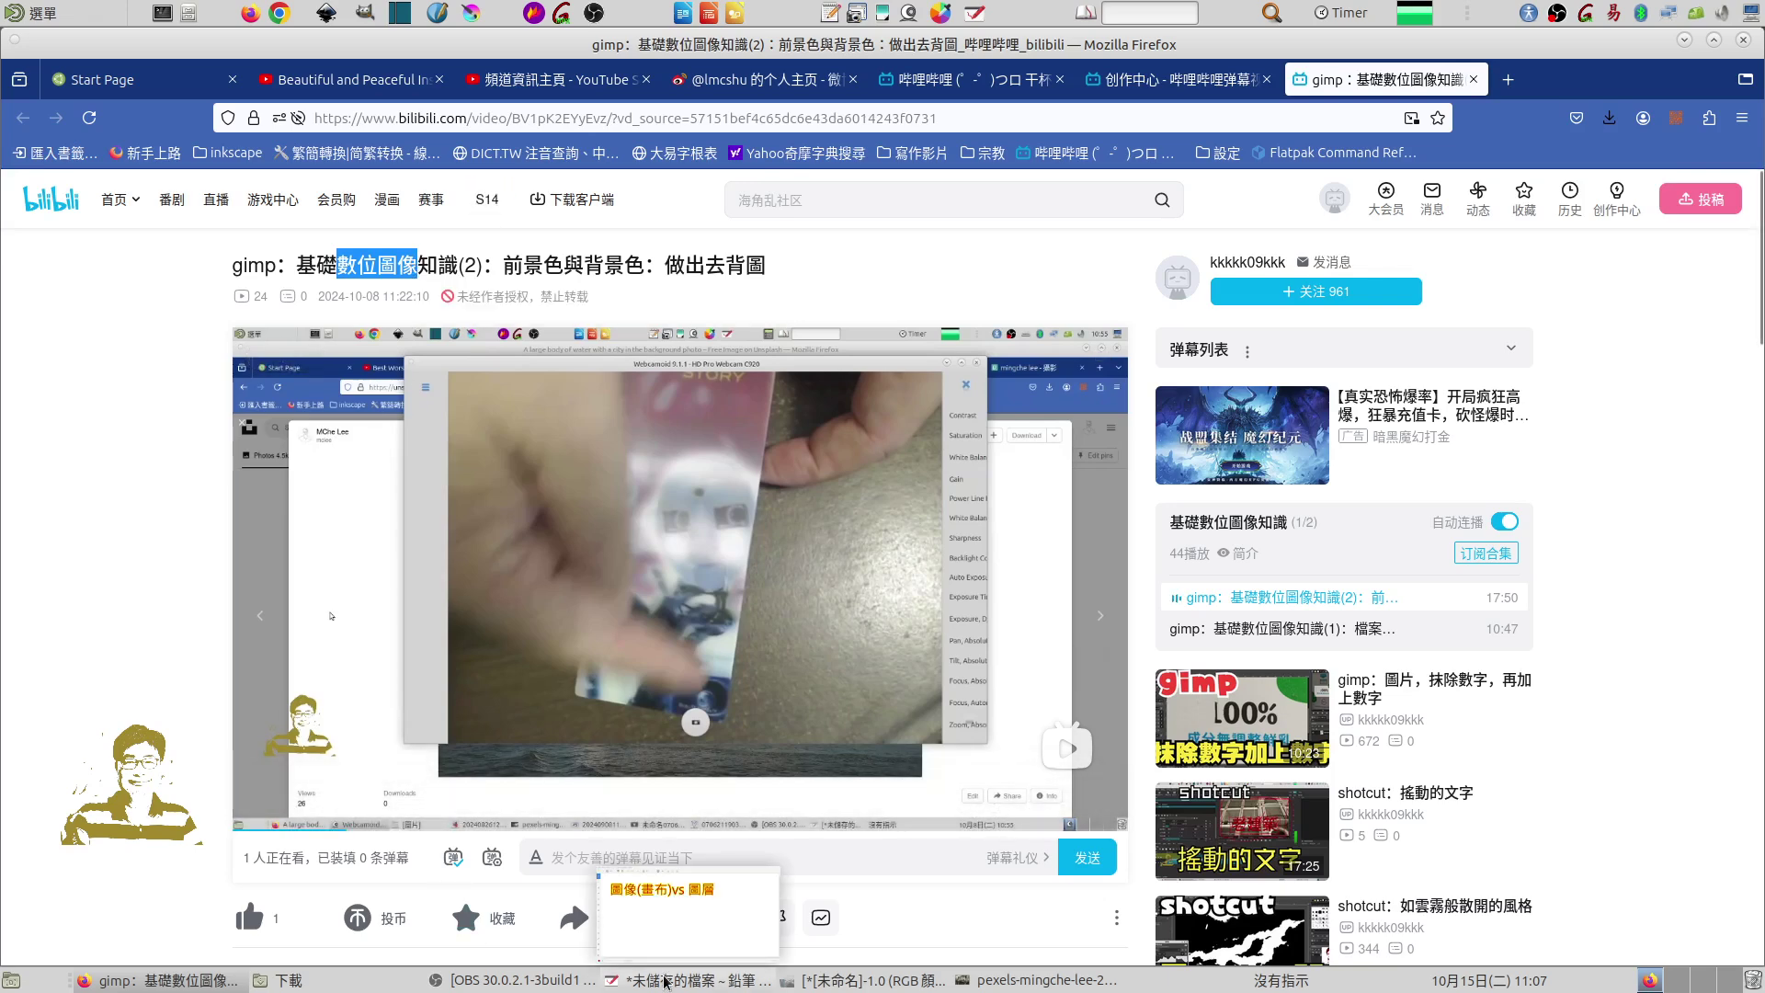
pyautogui.click(666, 979)
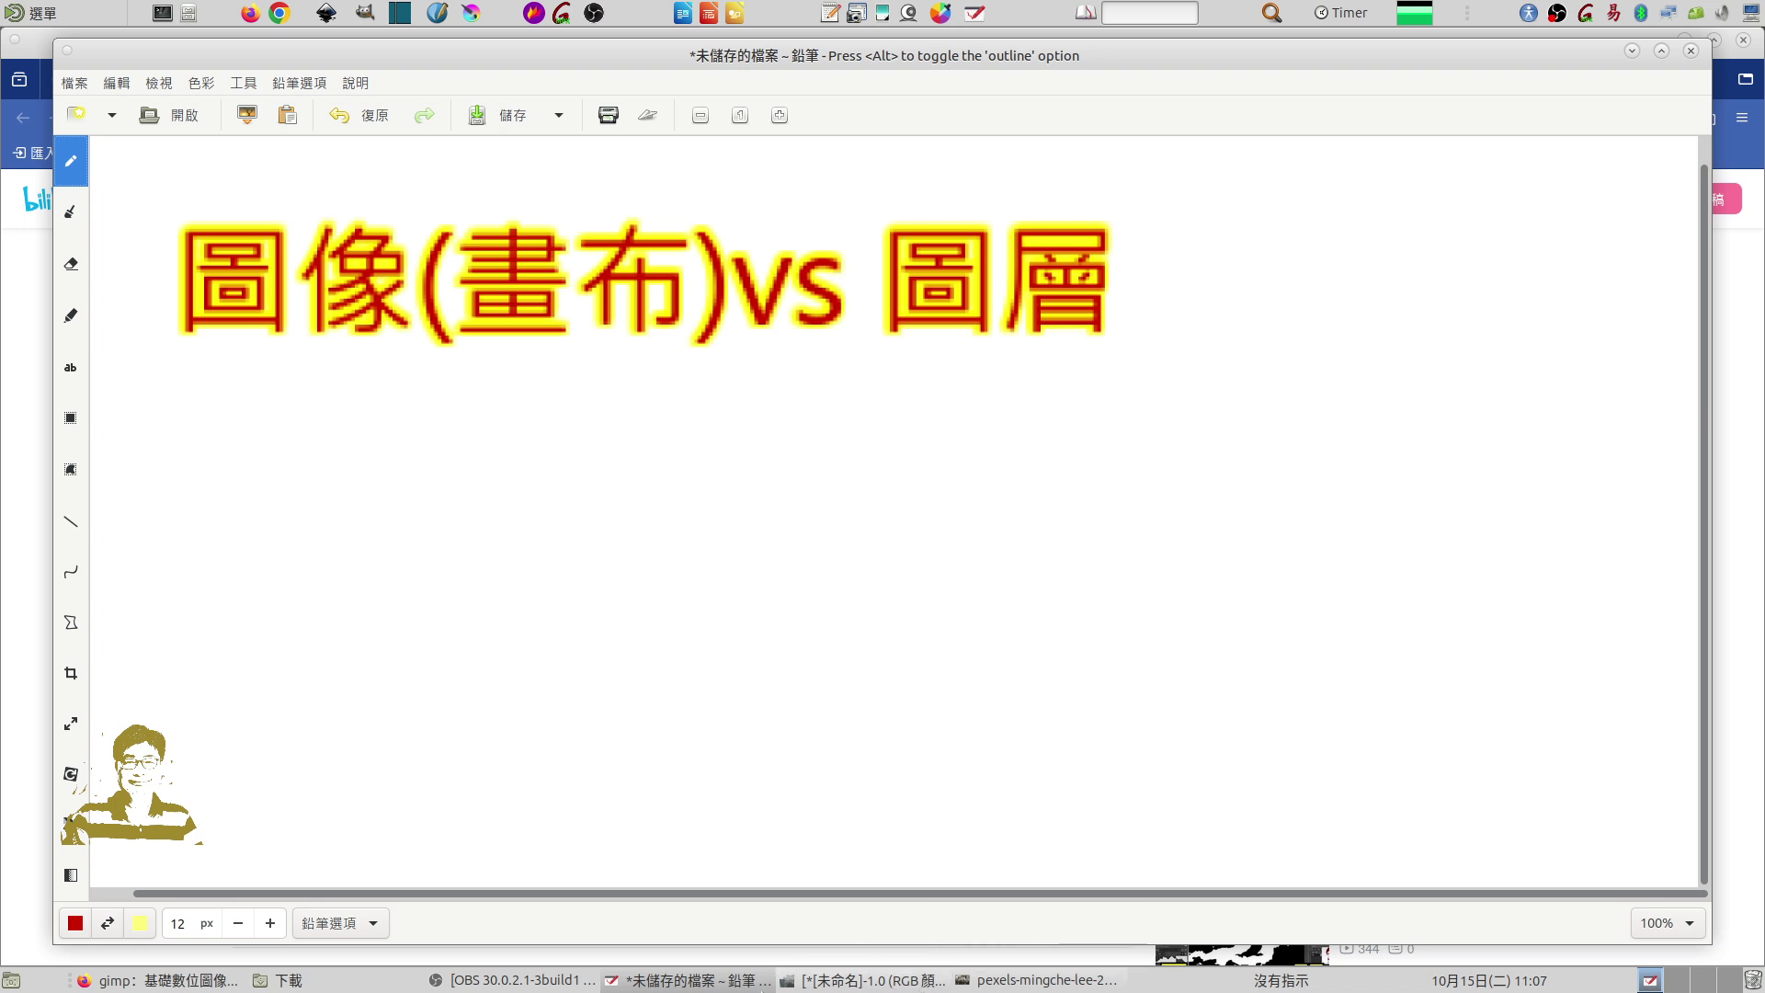
# - Open mche-lee-IMpk1HNfwy0-unsplash.jpg from Downloads, resize the viewer, and outline the photo in red
pyautogui.moveTo(279, 980)
pyautogui.click(355, 982)
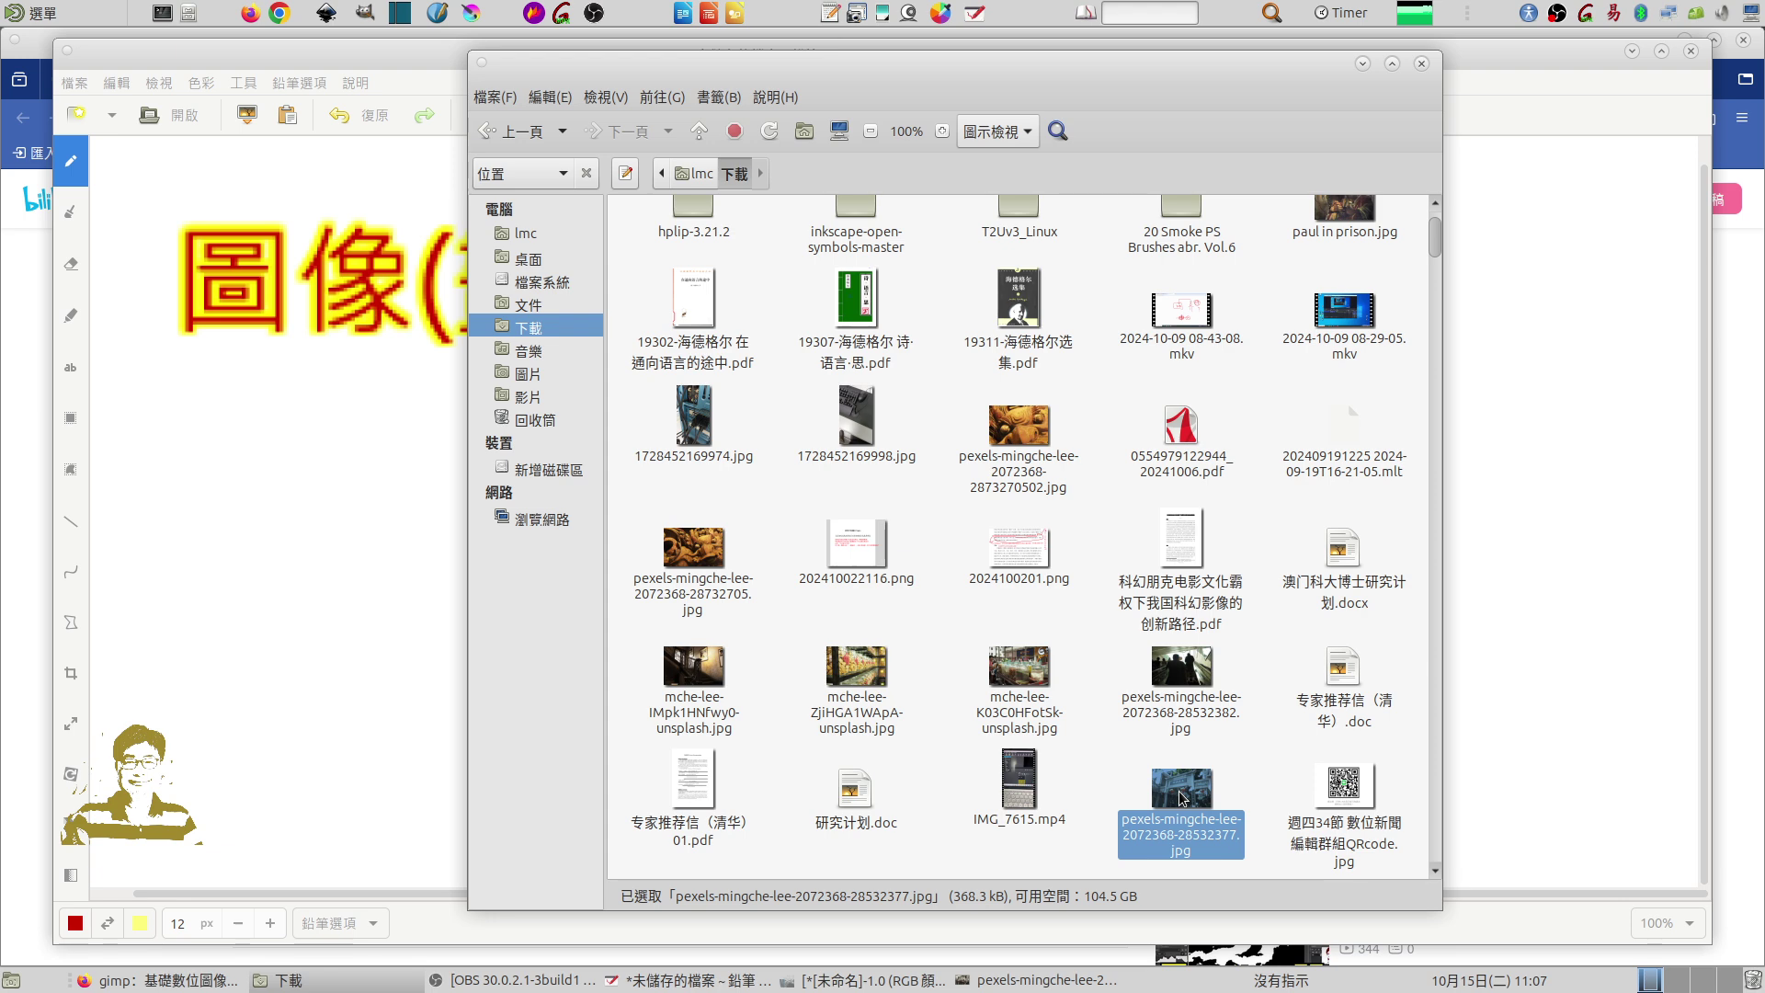
pyautogui.doubleClick(691, 676)
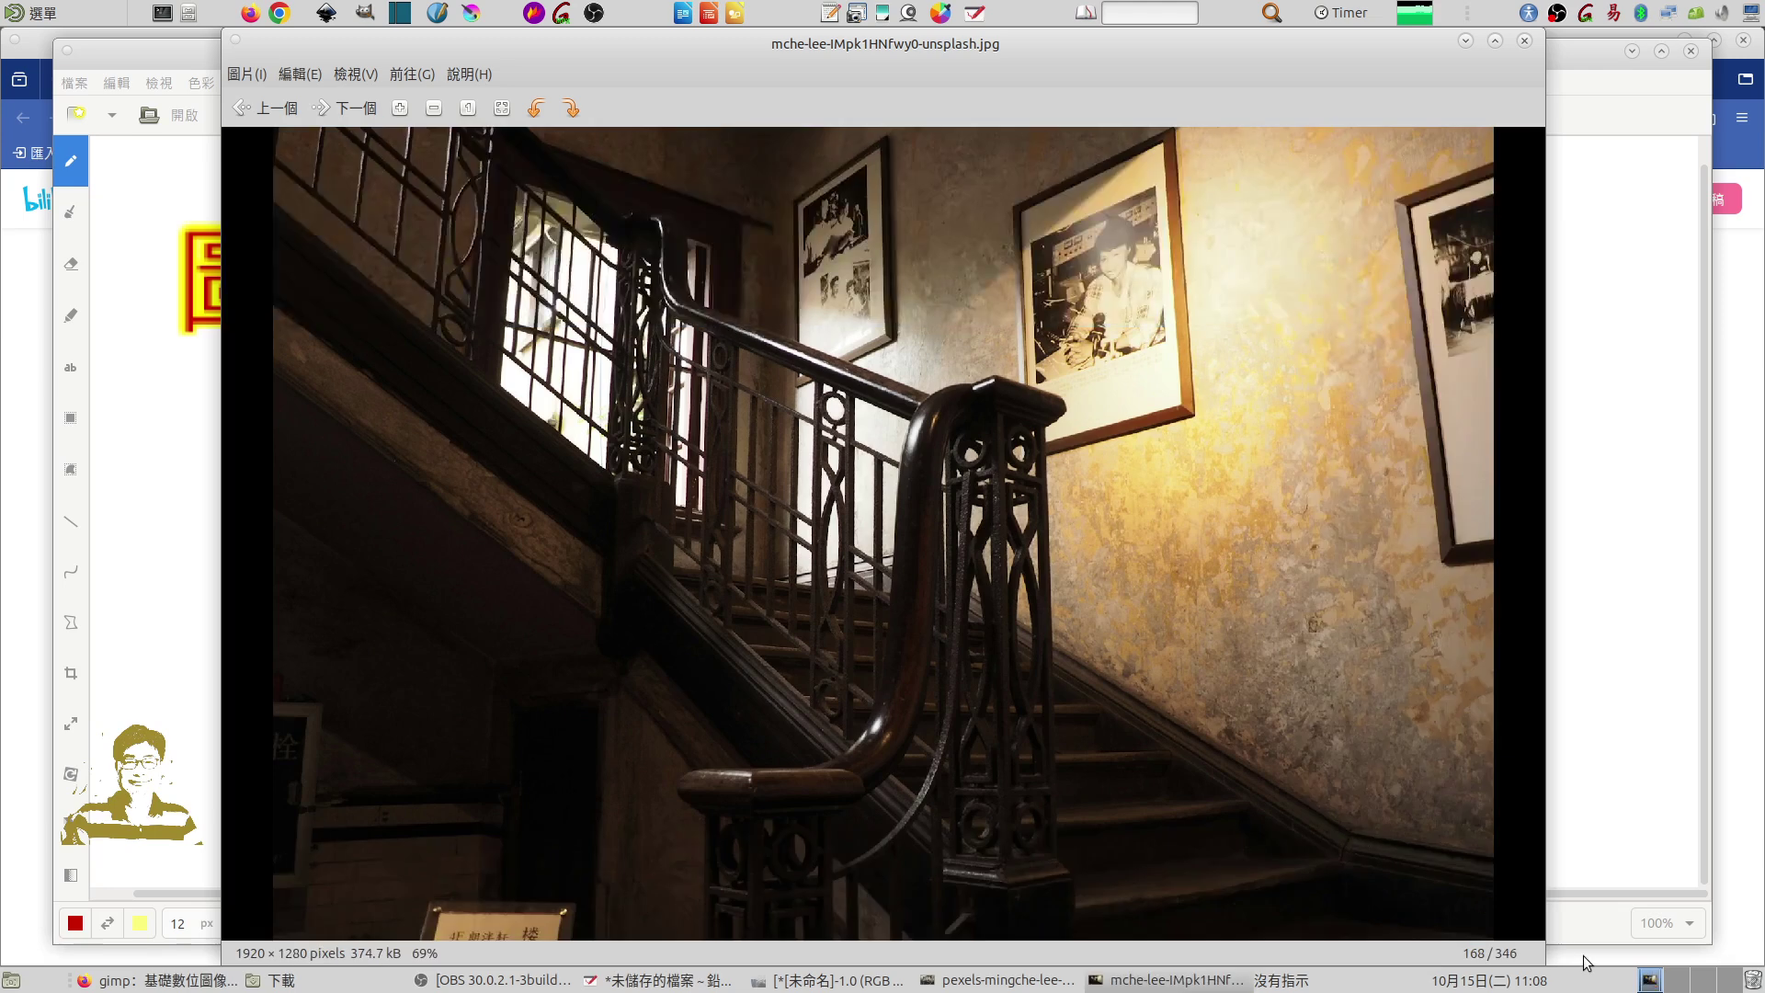
pyautogui.moveTo(1546, 962); pyautogui.dragTo(1338, 648)
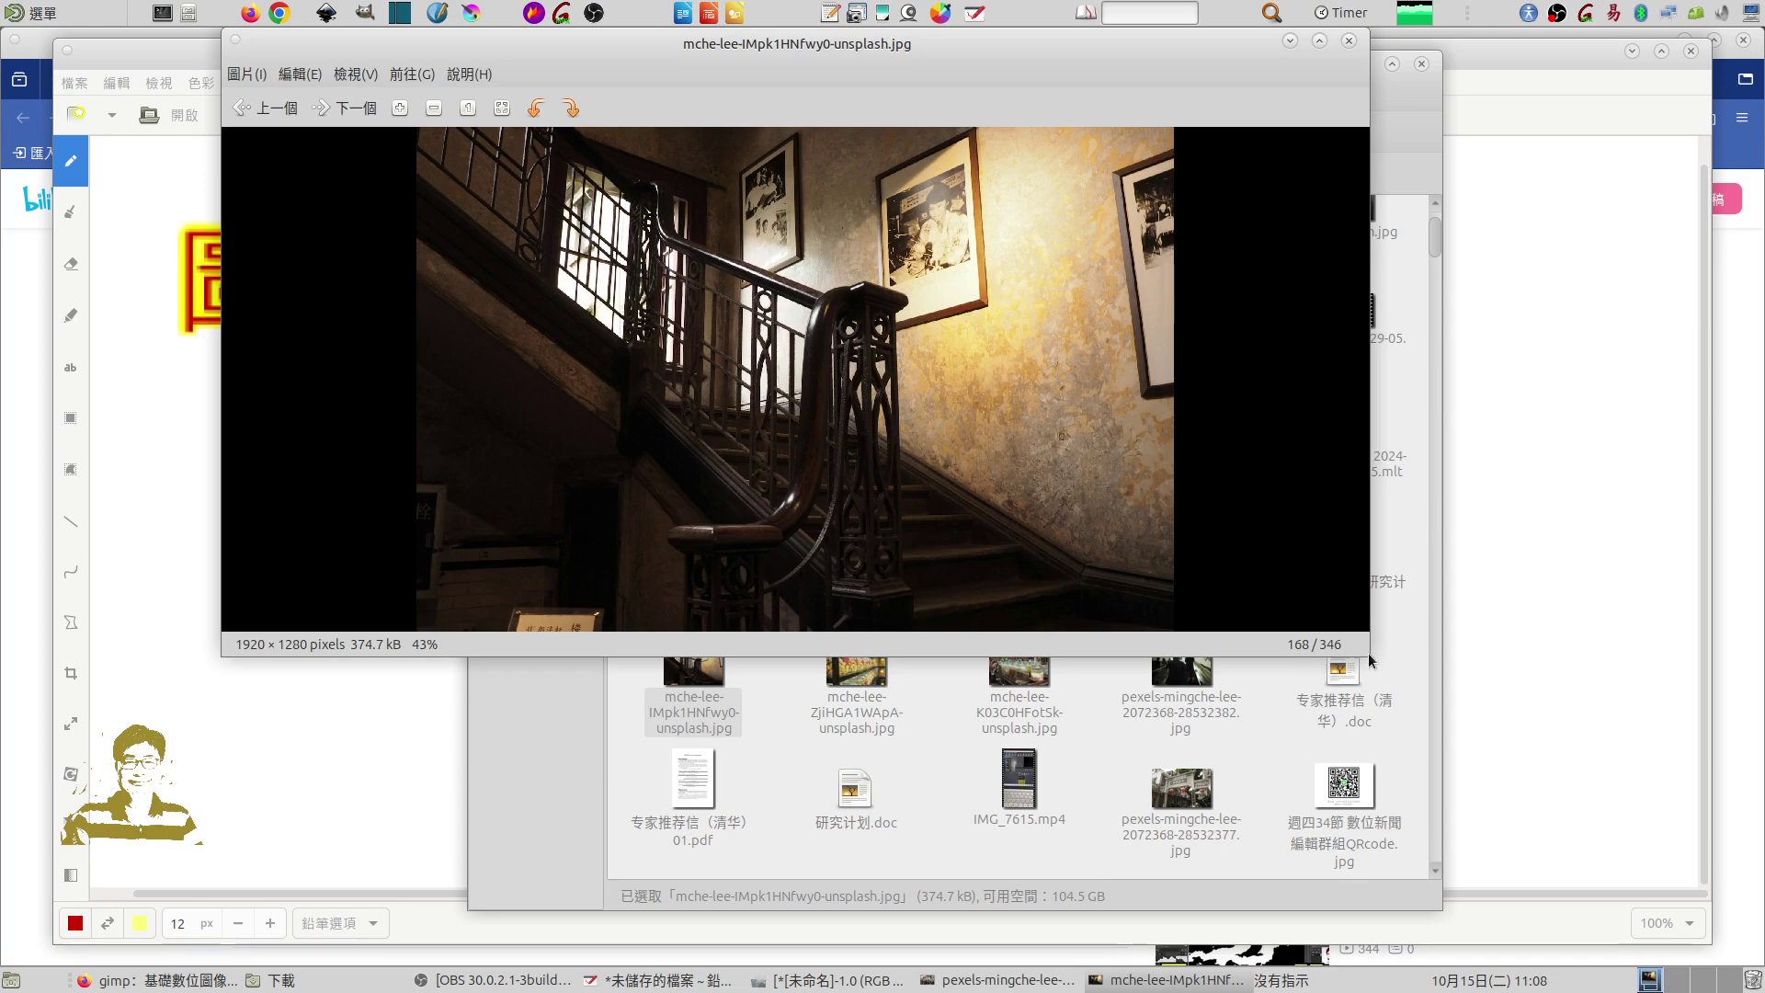
pyautogui.moveTo(1369, 656)
pyautogui.mouseDown()
pyautogui.moveTo(1135, 866)
pyautogui.moveTo(1530, 807)
pyautogui.mouseUp()
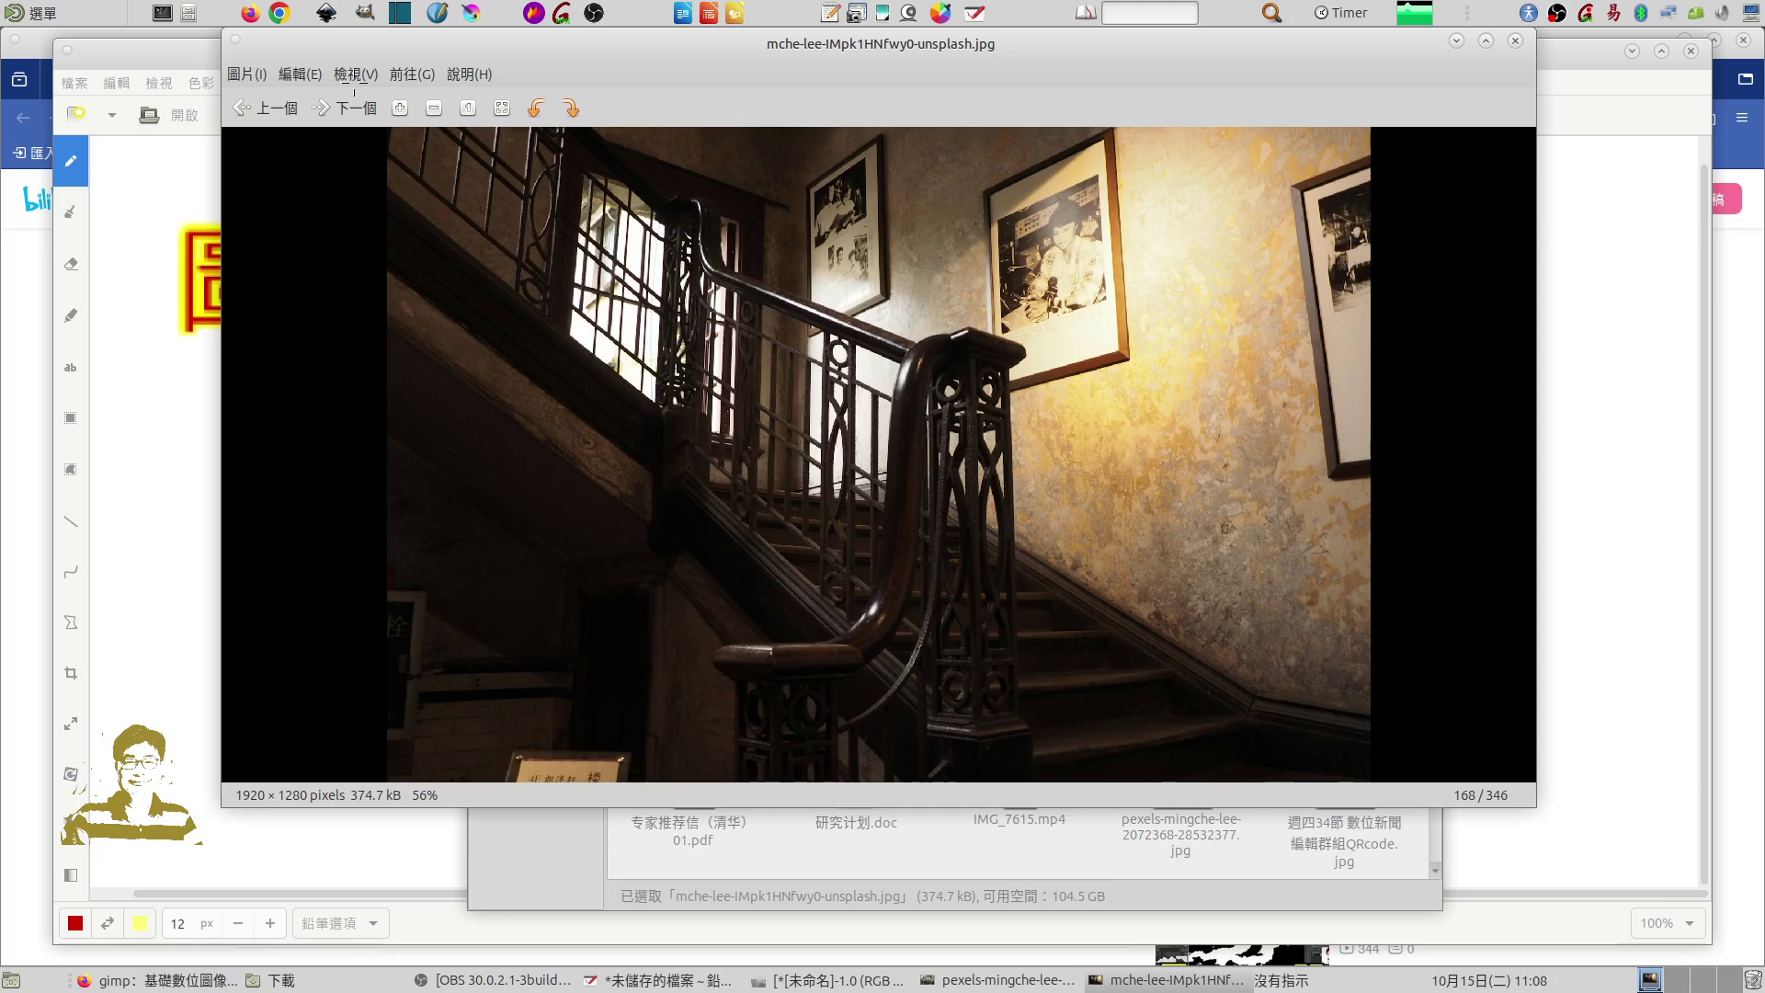
pyautogui.moveTo(387, 130)
pyautogui.mouseDown()
pyautogui.moveTo(391, 478)
pyautogui.moveTo(1241, 772)
pyautogui.moveTo(1379, 763)
pyautogui.moveTo(1376, 576)
pyautogui.moveTo(1313, 188)
pyautogui.moveTo(1367, 142)
pyautogui.moveTo(744, 166)
pyautogui.moveTo(472, 140)
pyautogui.moveTo(1386, 138)
pyautogui.moveTo(1376, 536)
pyautogui.mouseUp()
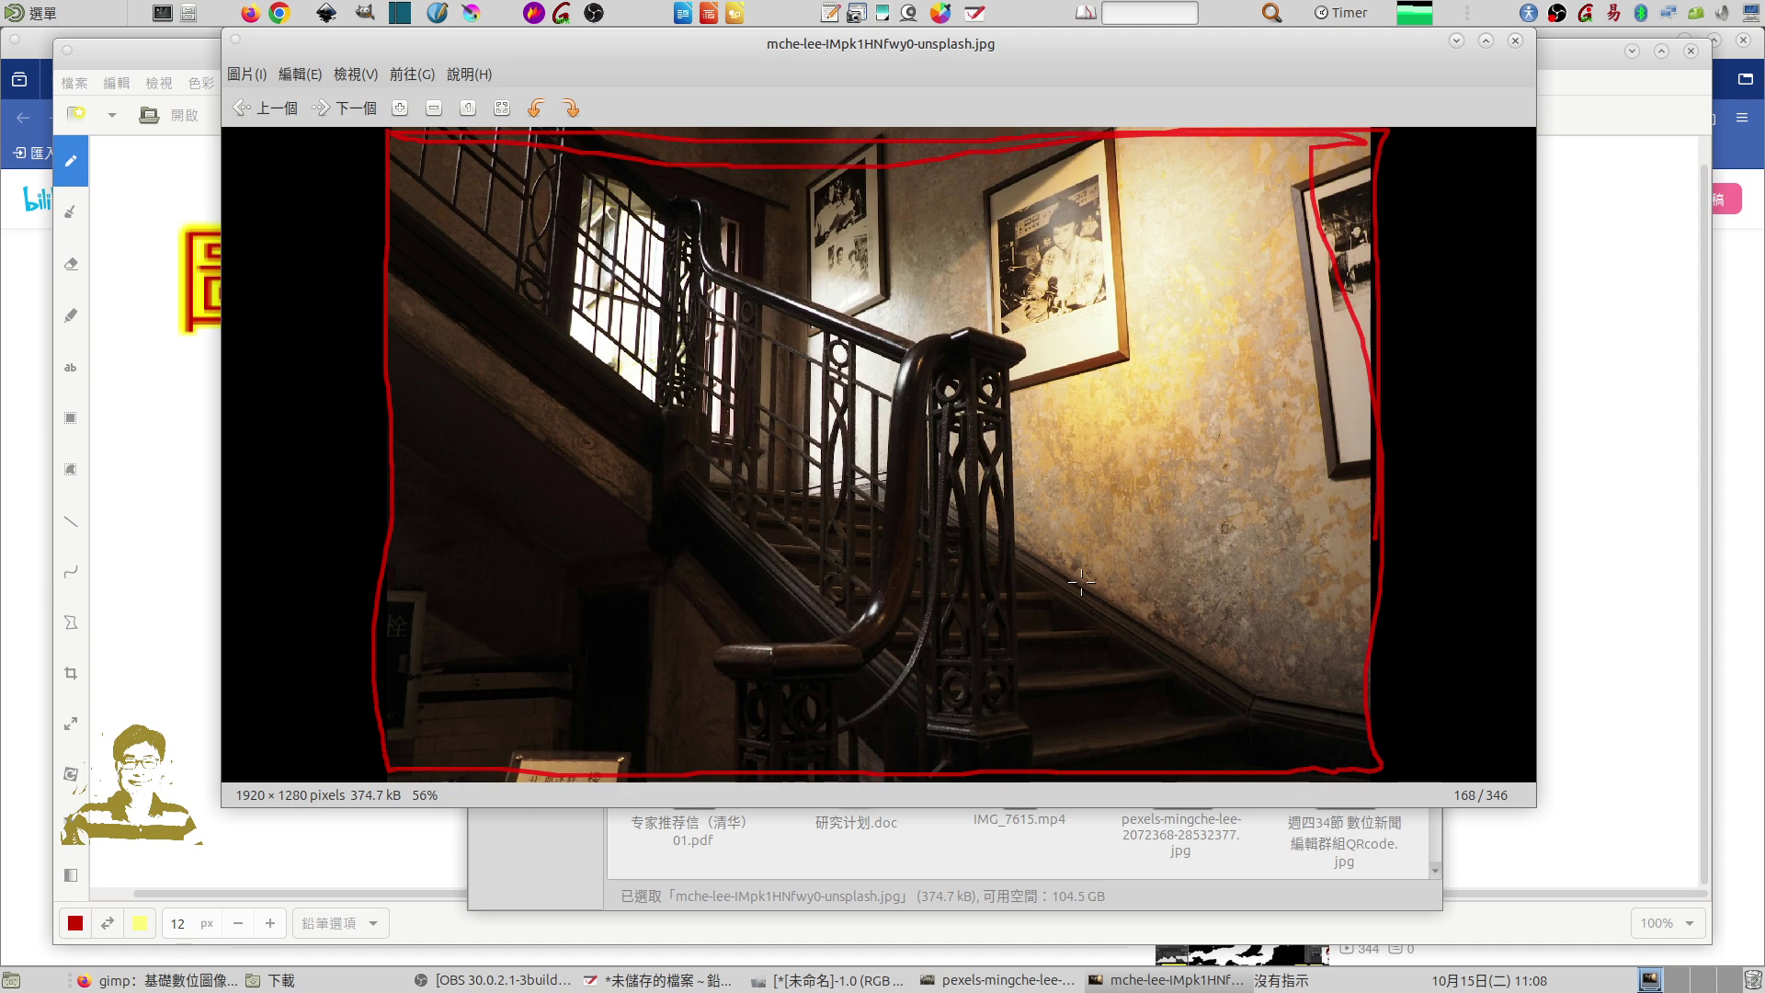
# - Cross out the black bars on both sides of the photo in red and trace its top edge
pyautogui.moveTo(1535, 201); pyautogui.dragTo(1426, 359)
pyautogui.moveTo(1456, 199); pyautogui.dragTo(1555, 362)
pyautogui.moveTo(310, 254); pyautogui.dragTo(205, 378)
pyautogui.moveTo(266, 268); pyautogui.dragTo(399, 419)
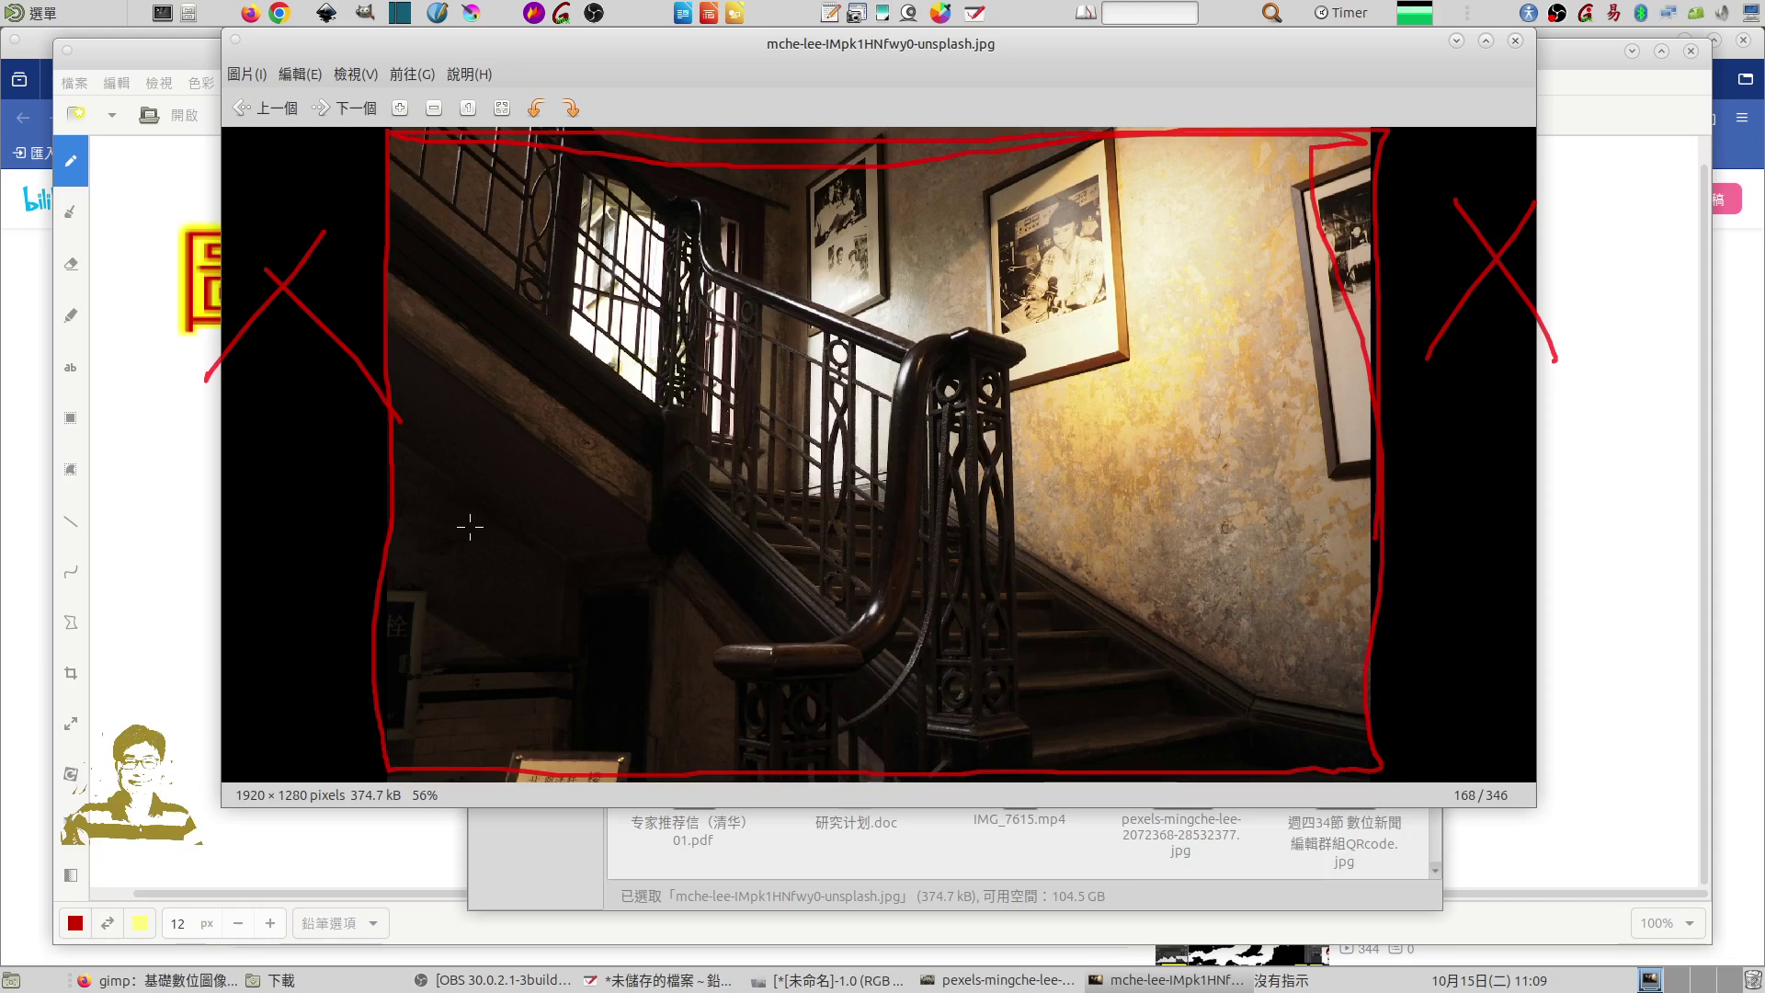
pyautogui.moveTo(398, 136)
pyautogui.mouseDown()
pyautogui.moveTo(1390, 791)
pyautogui.moveTo(376, 446)
pyautogui.moveTo(388, 154)
pyautogui.mouseUp()
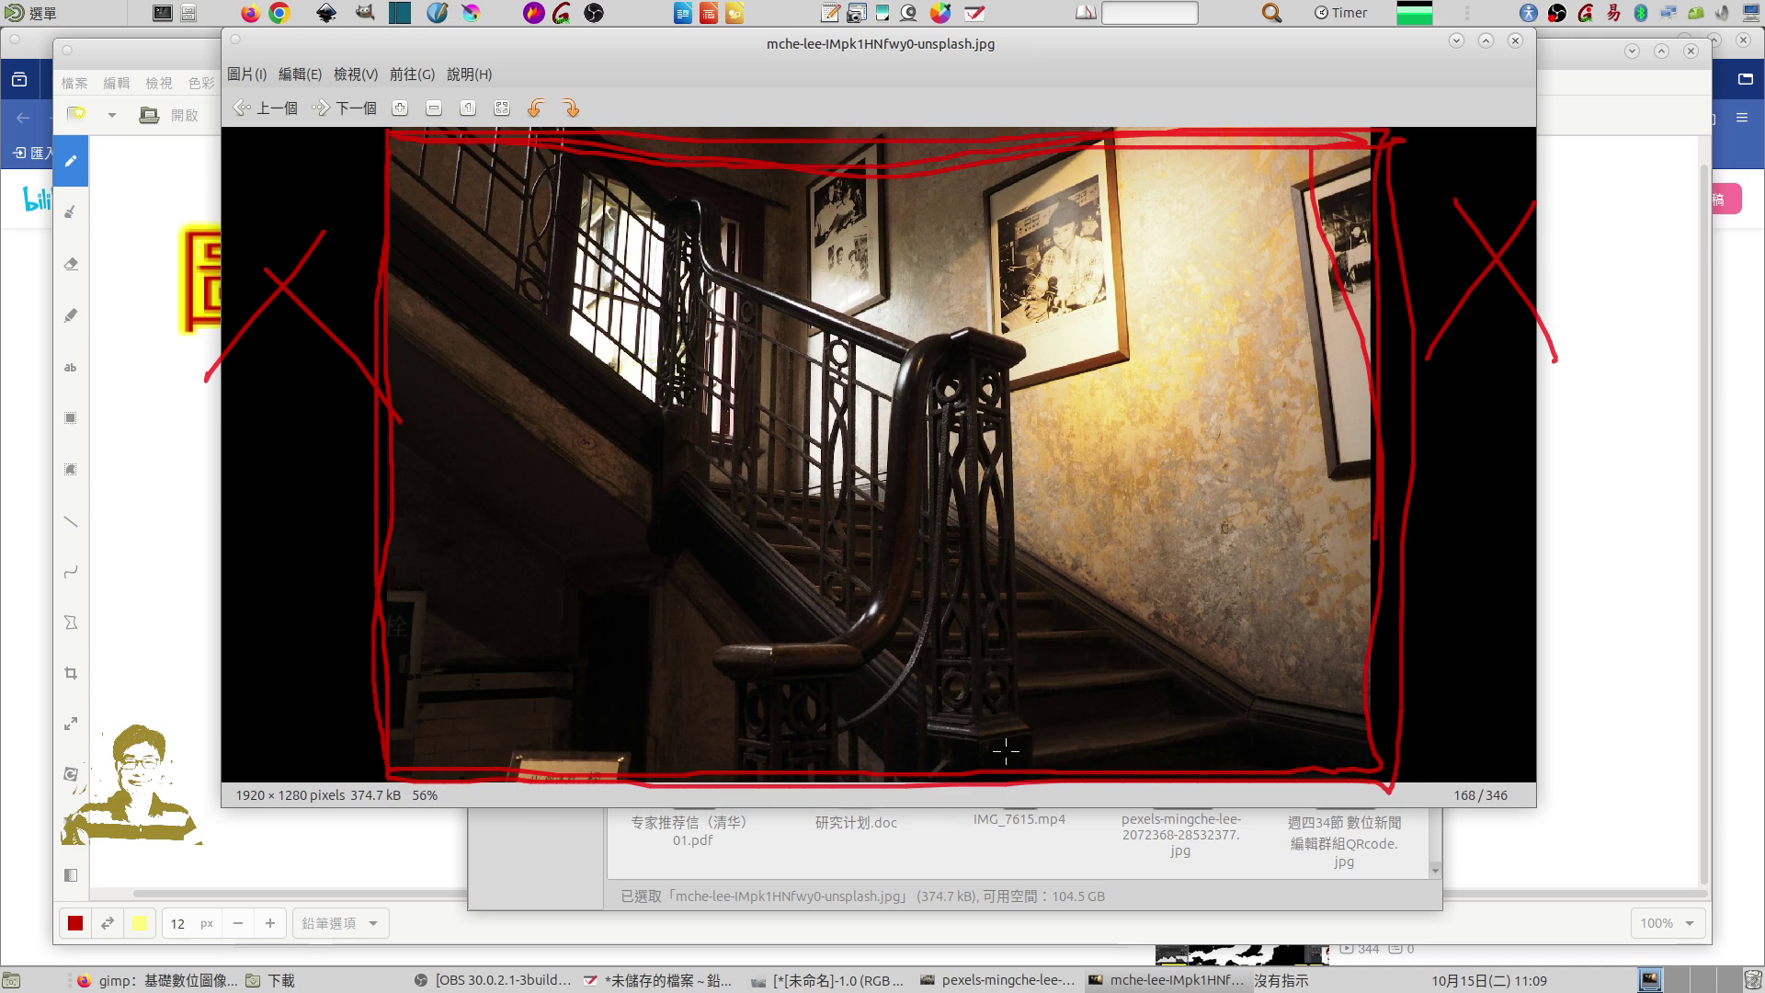
# - Add second red crosses in both side bars, then clear all the red marks
pyautogui.moveTo(1538, 457); pyautogui.dragTo(1452, 575)
pyautogui.moveTo(1463, 481); pyautogui.dragTo(1558, 644)
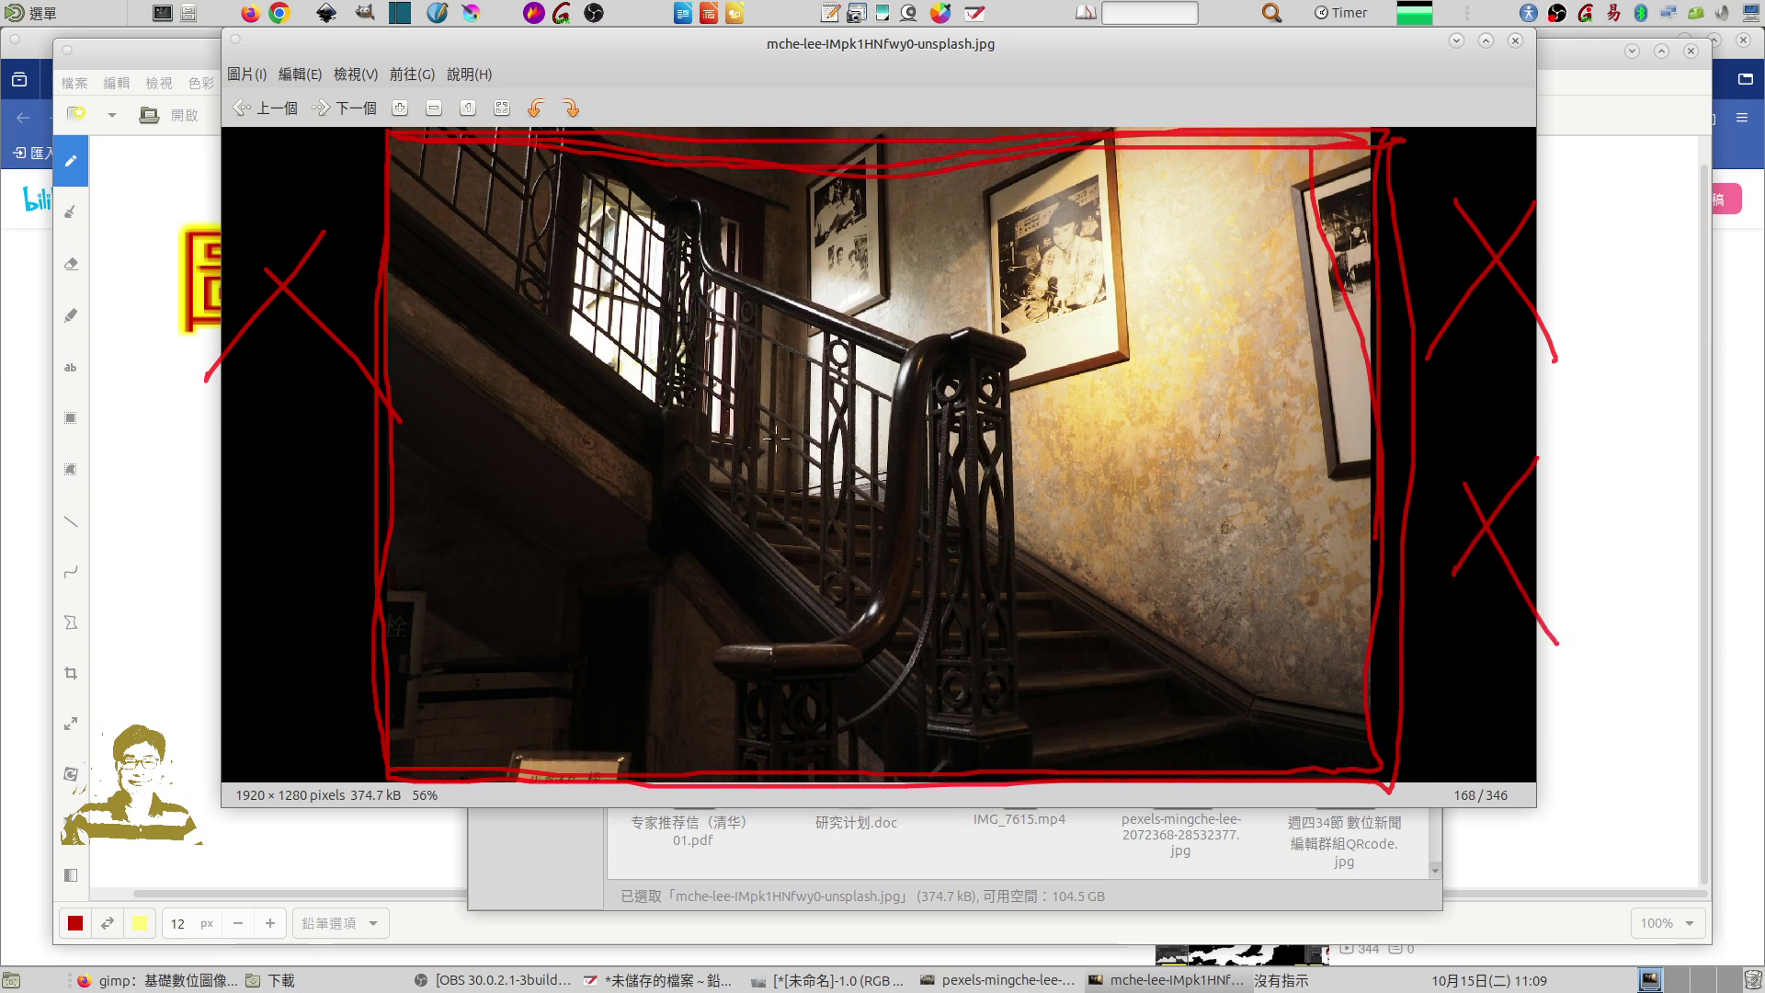
pyautogui.moveTo(301, 424); pyautogui.dragTo(214, 541)
pyautogui.moveTo(214, 445); pyautogui.dragTo(303, 567)
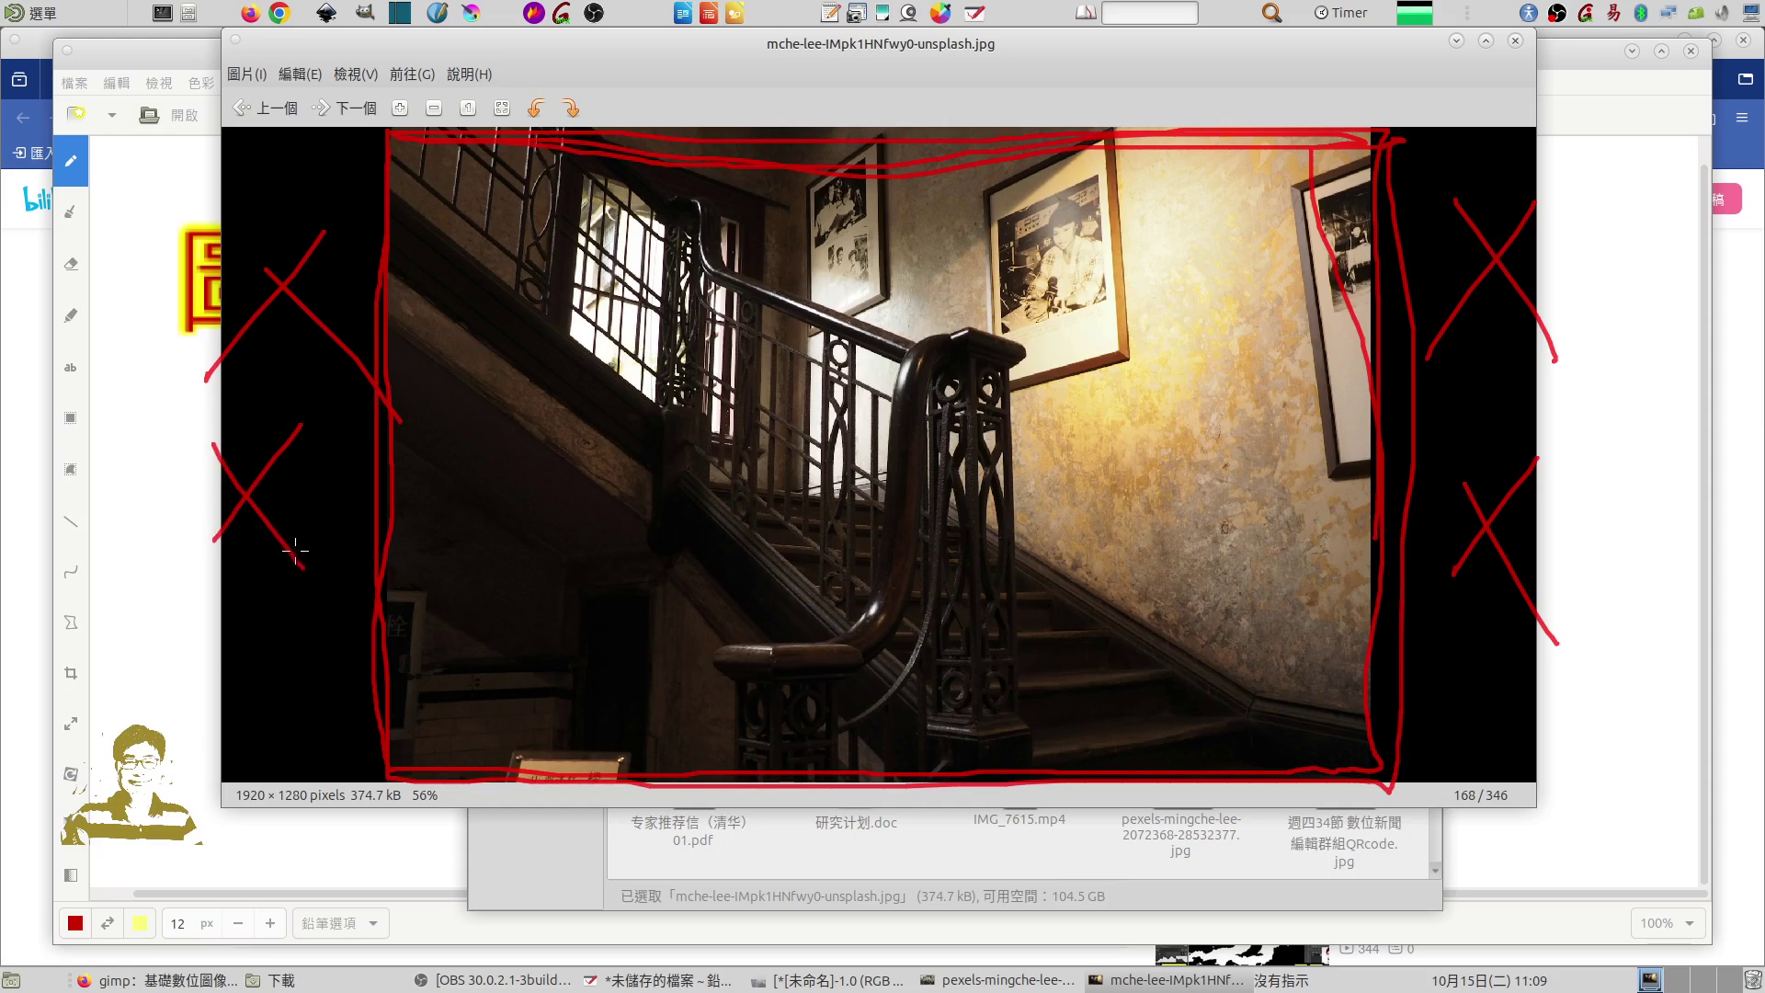
pyautogui.press('Escape')
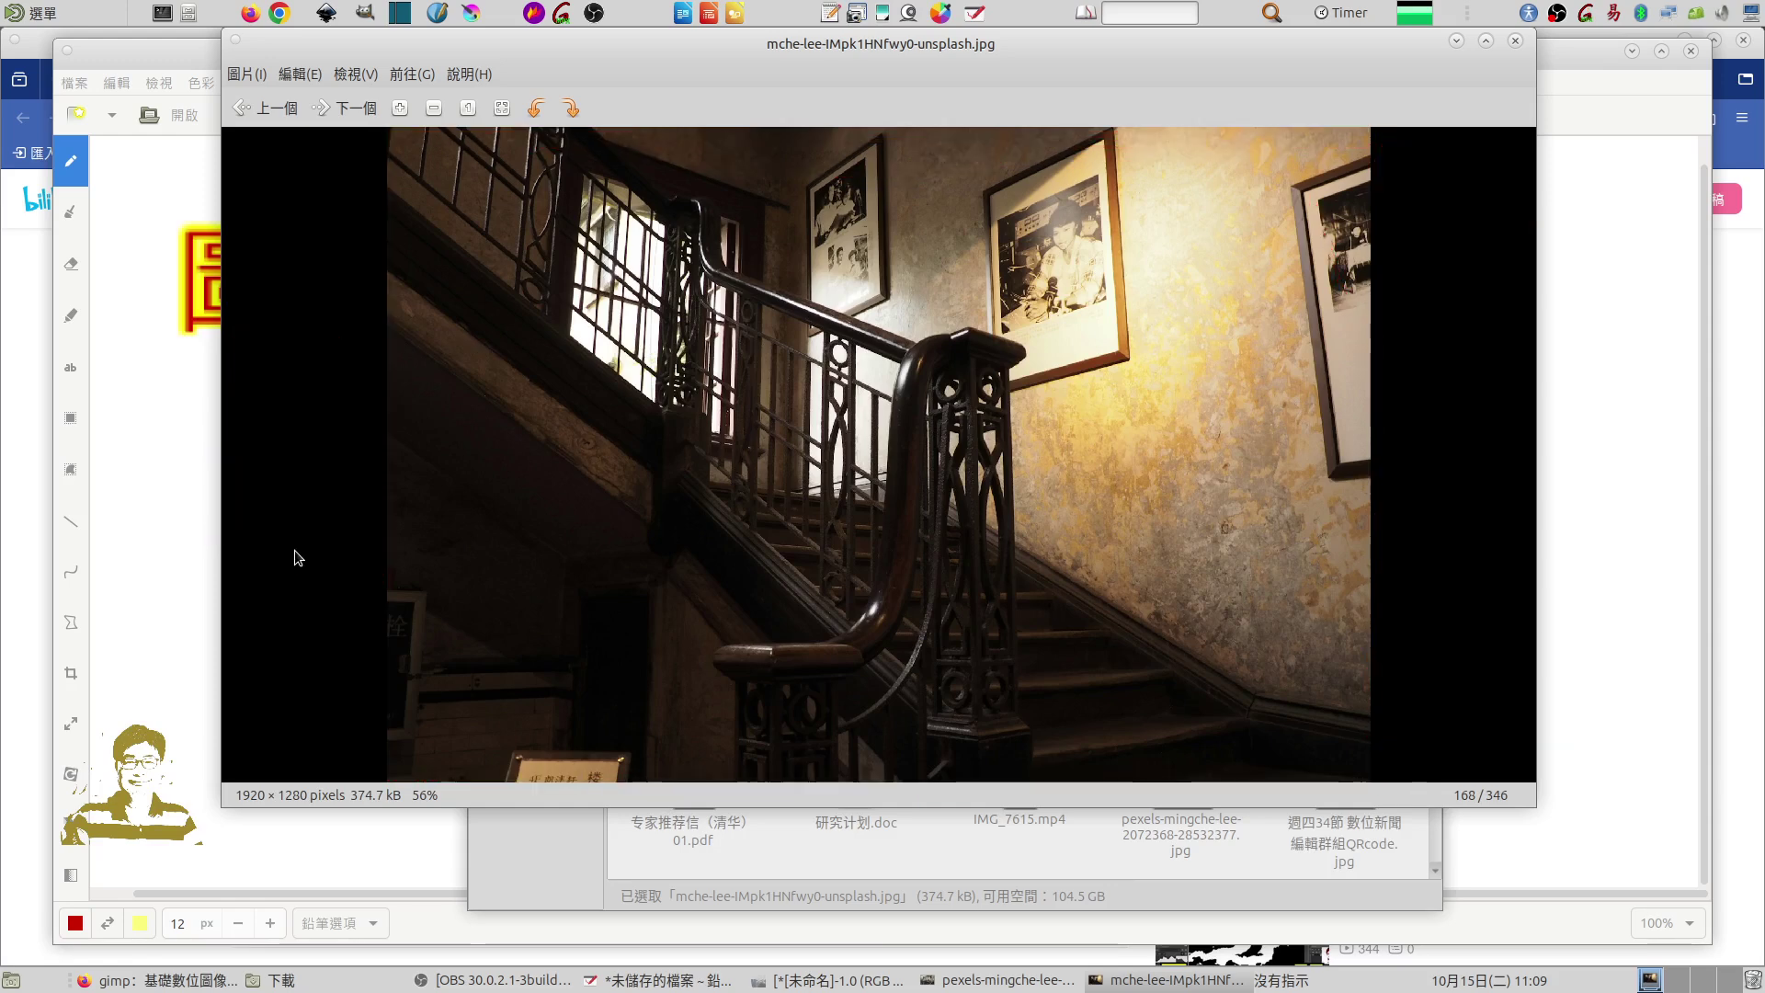
# - Close the photo viewer and file manager, then draw a red rectangle and underline the title
pyautogui.click(1515, 41)
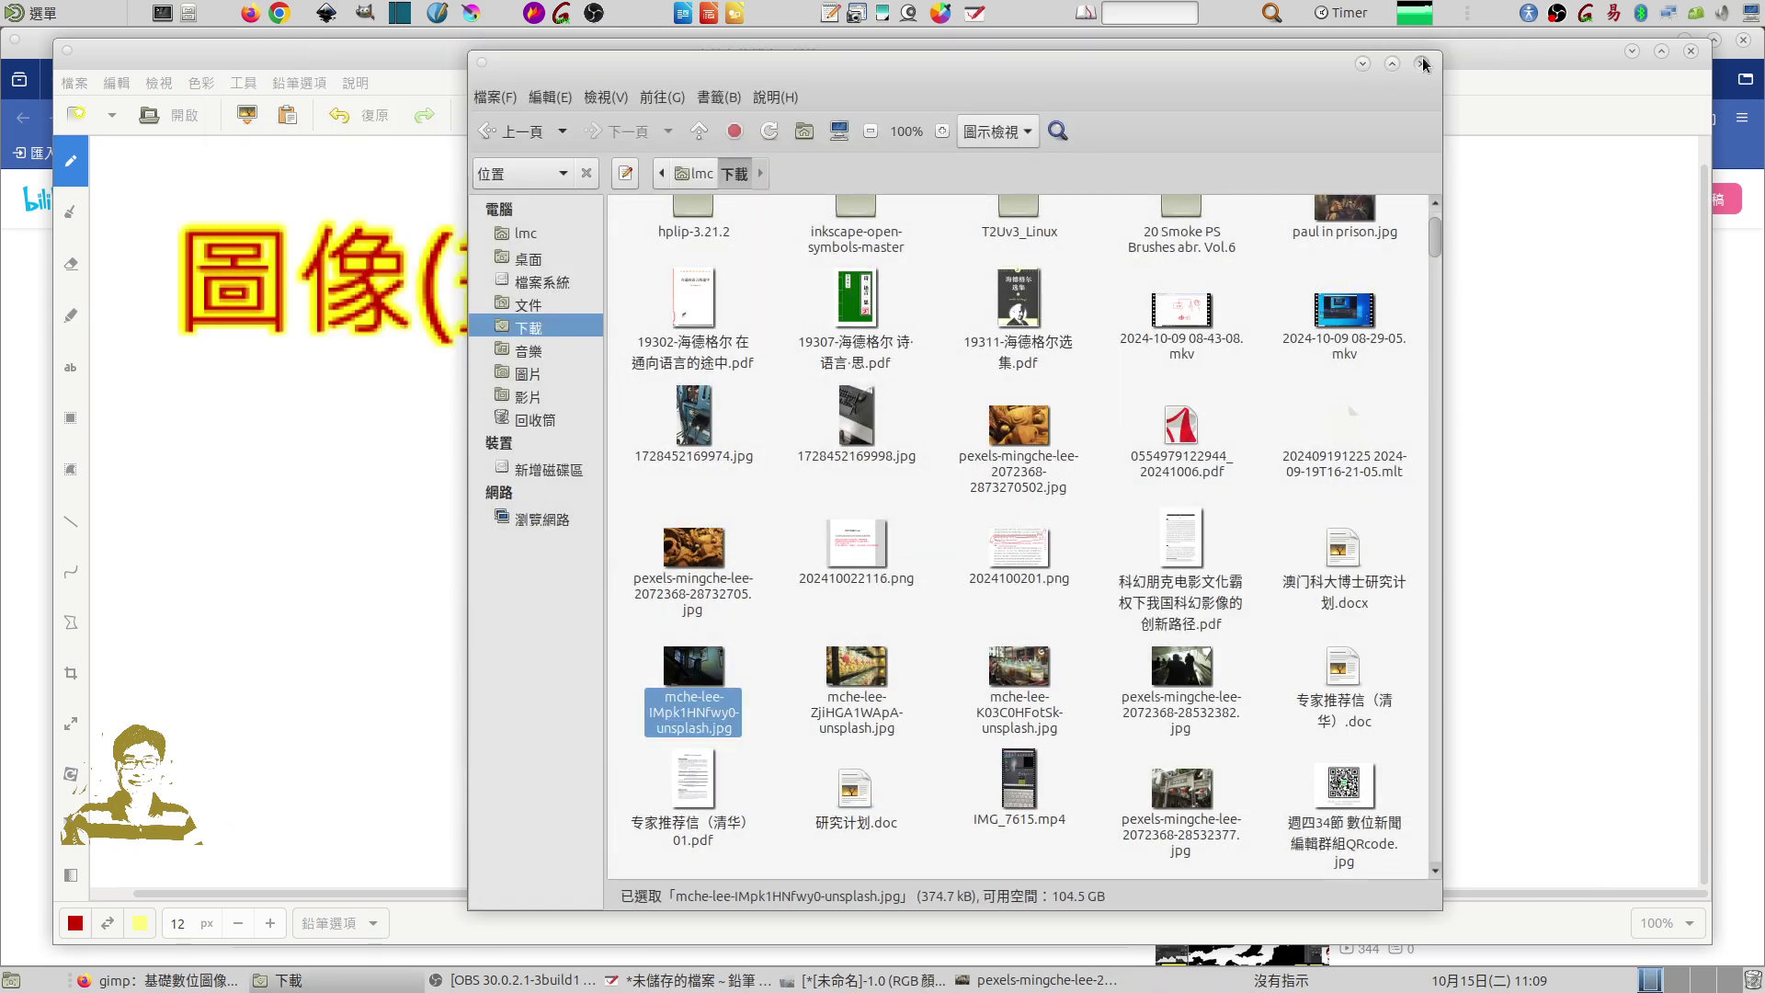
pyautogui.click(1421, 63)
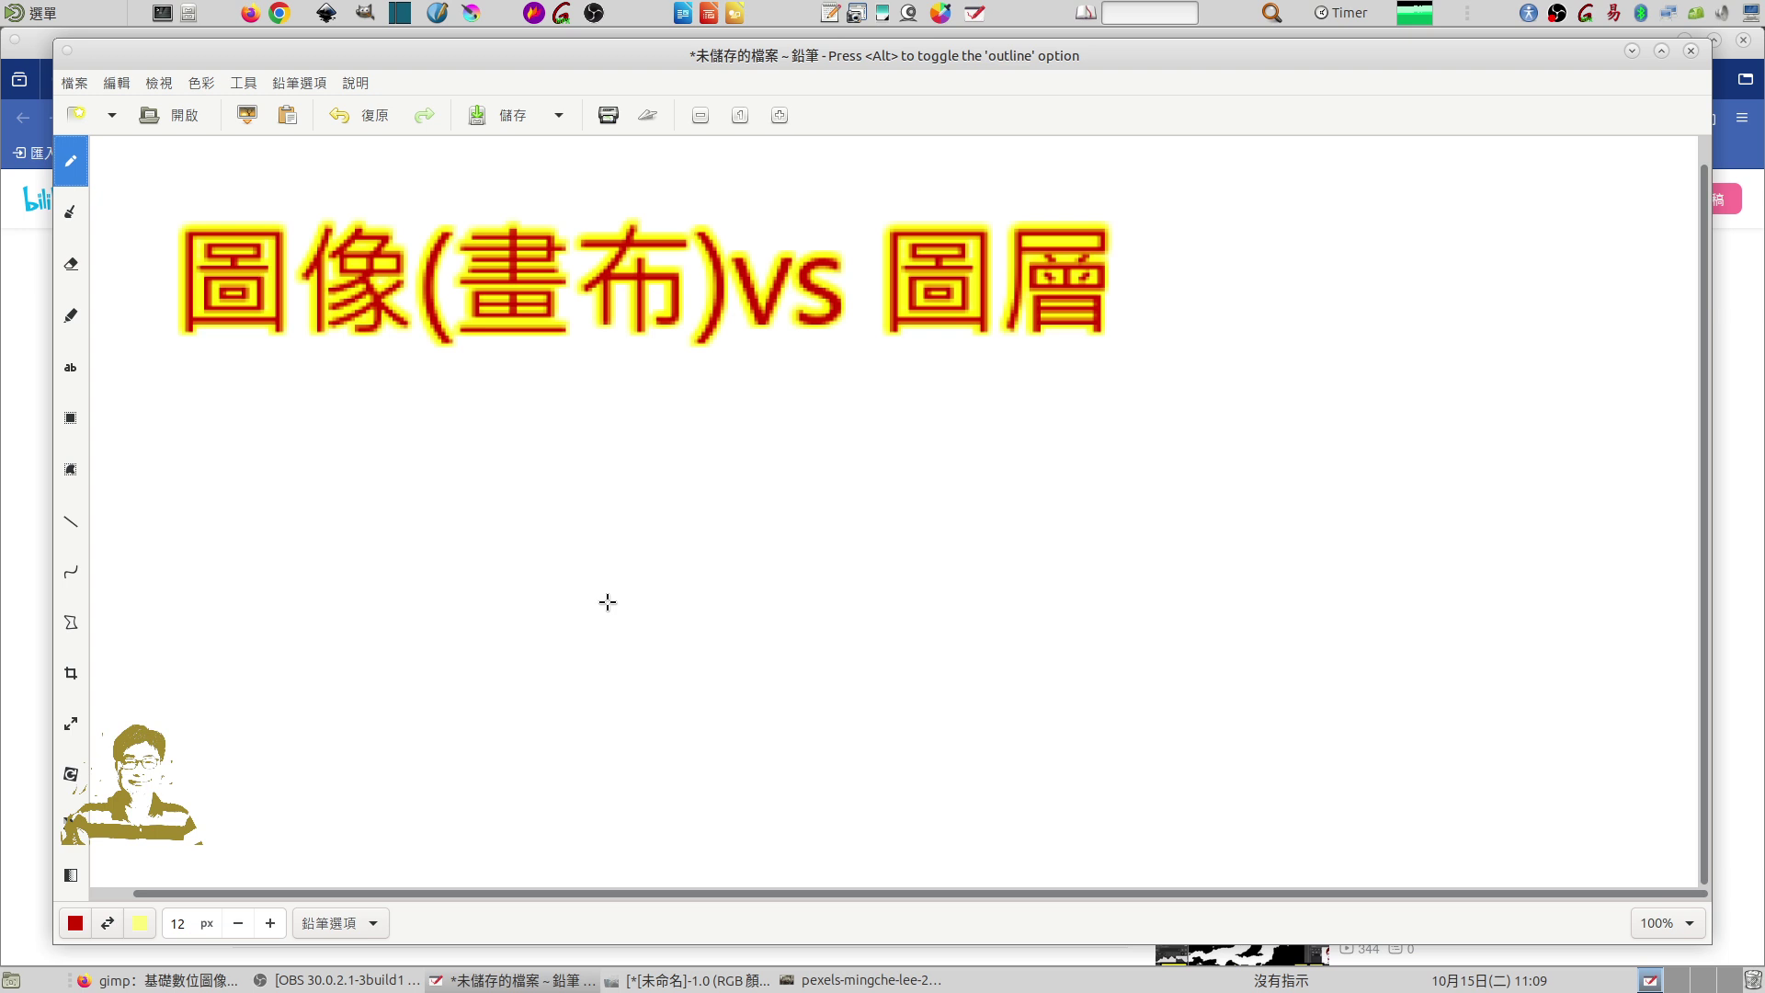
pyautogui.moveTo(626, 508); pyautogui.dragTo(587, 747)
pyautogui.moveTo(623, 517)
pyautogui.mouseDown()
pyautogui.moveTo(689, 789)
pyautogui.moveTo(607, 598)
pyautogui.mouseUp()
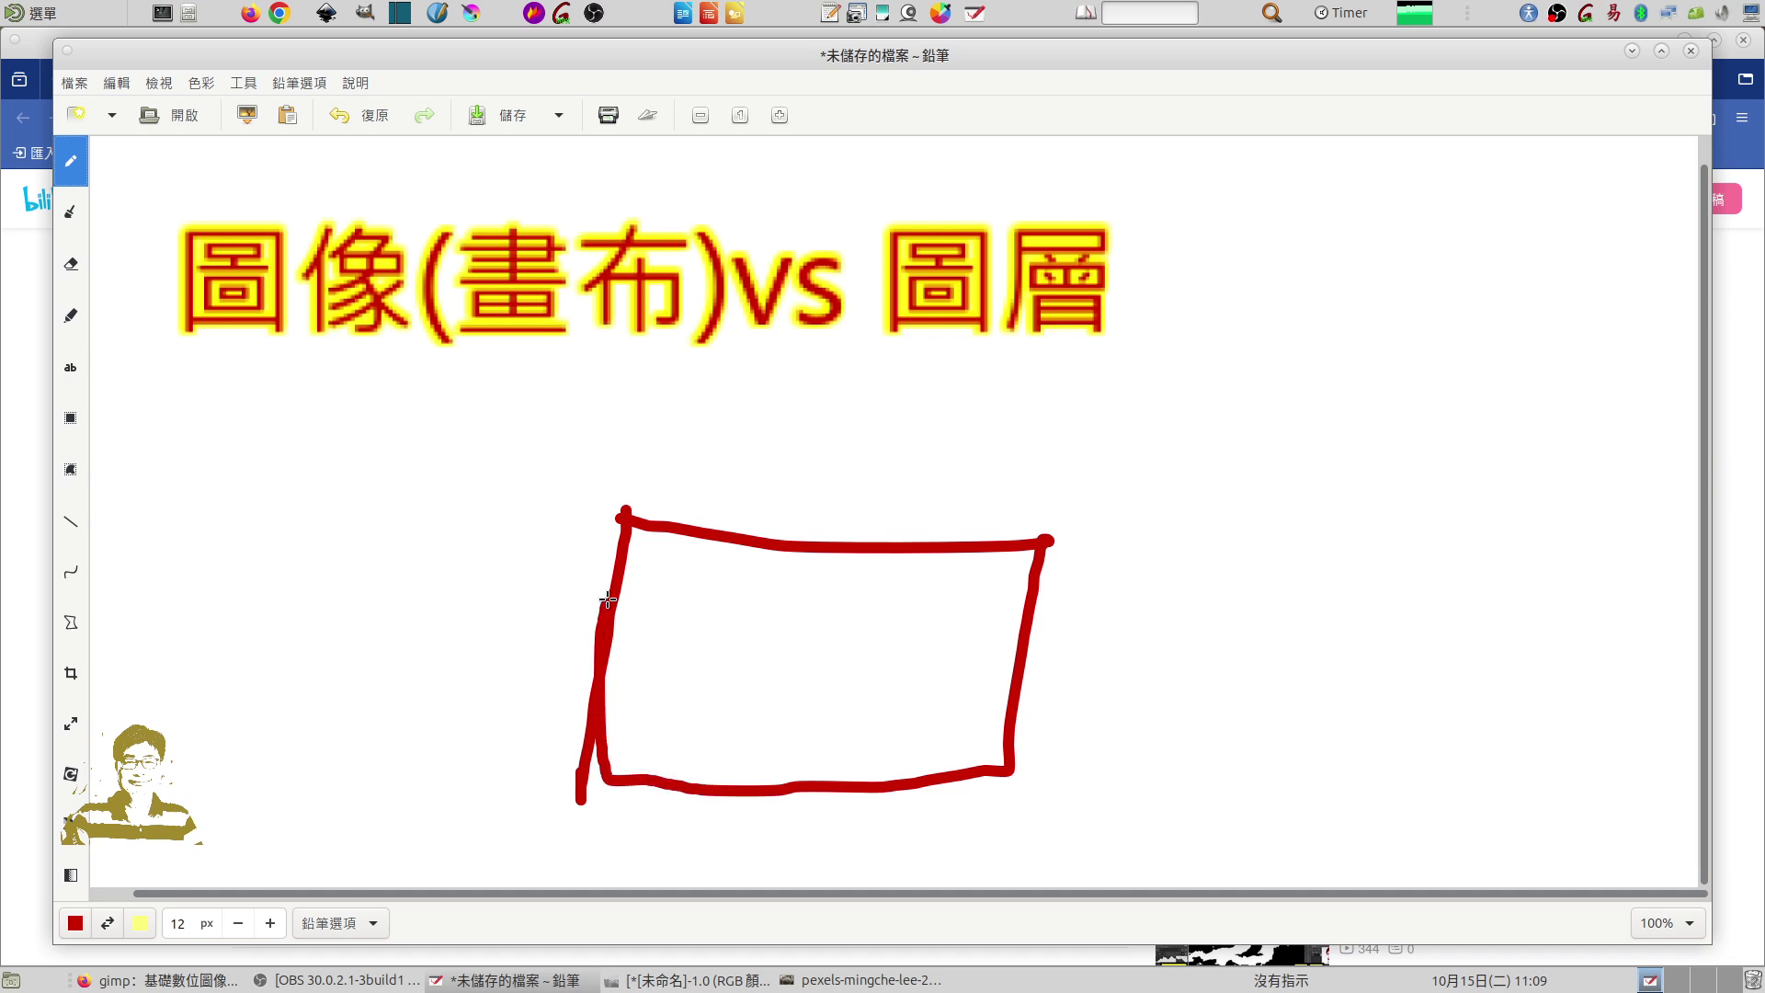
pyautogui.moveTo(138, 324); pyautogui.dragTo(696, 352)
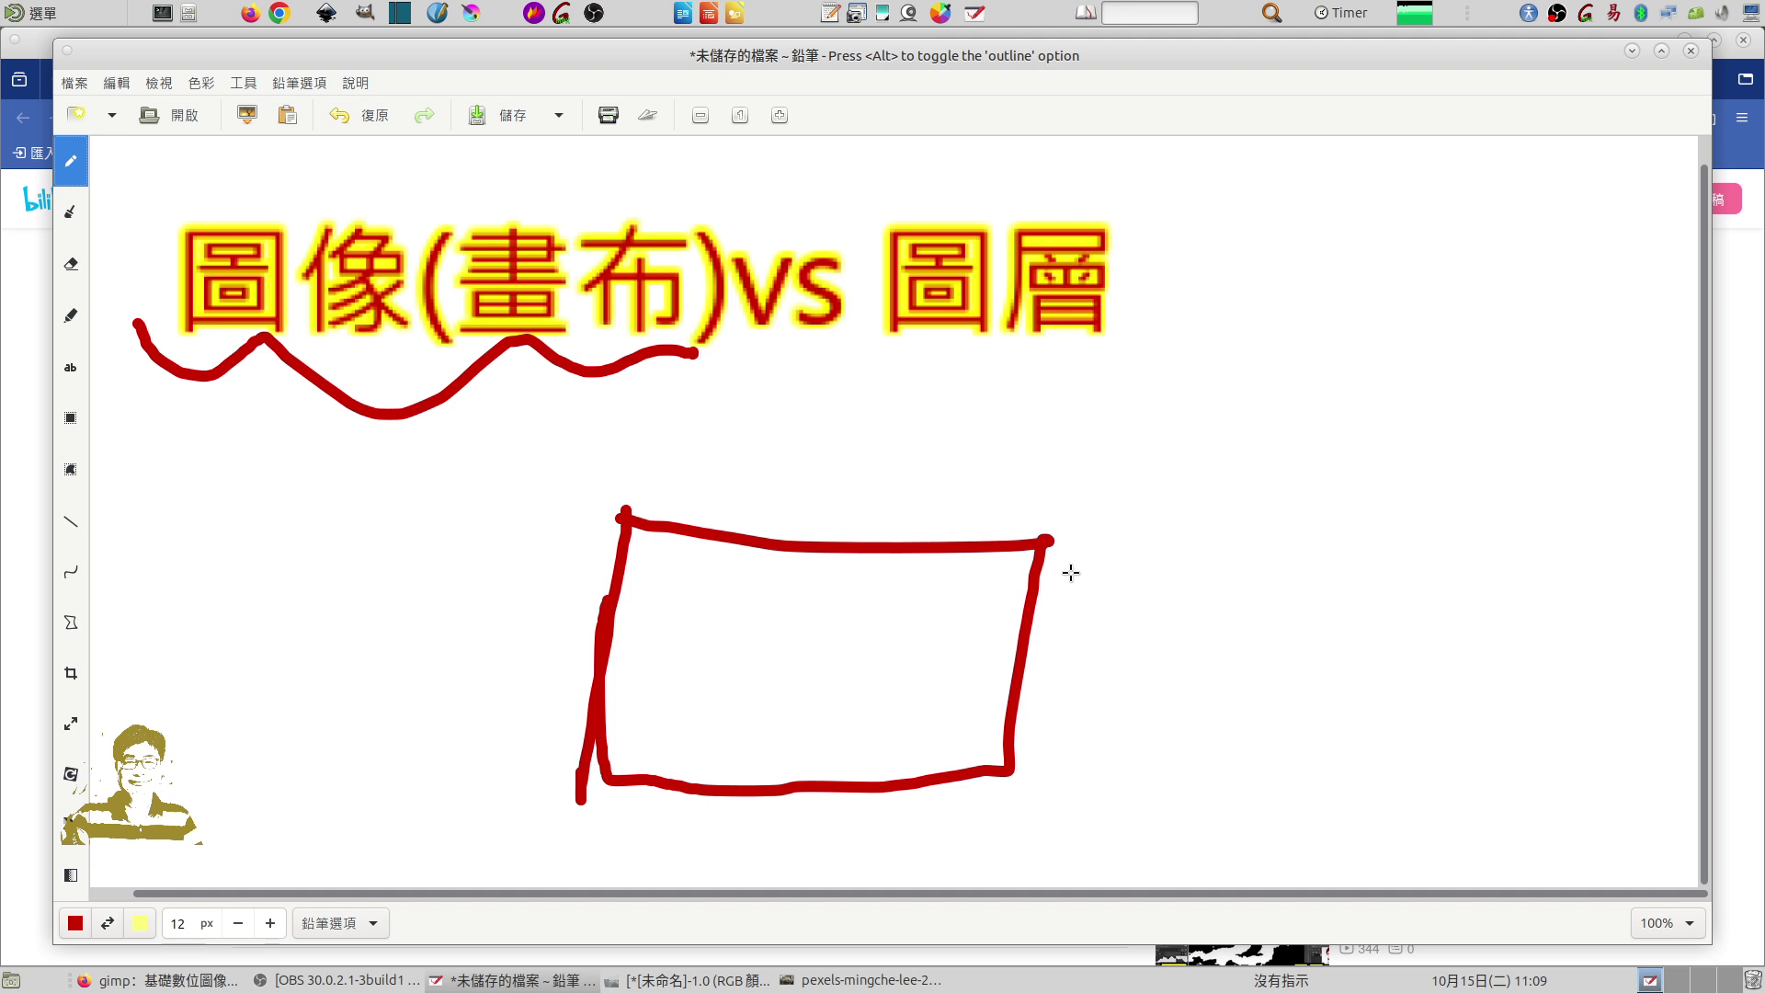
pyautogui.moveTo(626, 517)
pyautogui.mouseDown()
pyautogui.moveTo(1039, 742)
pyautogui.moveTo(594, 526)
pyautogui.mouseUp()
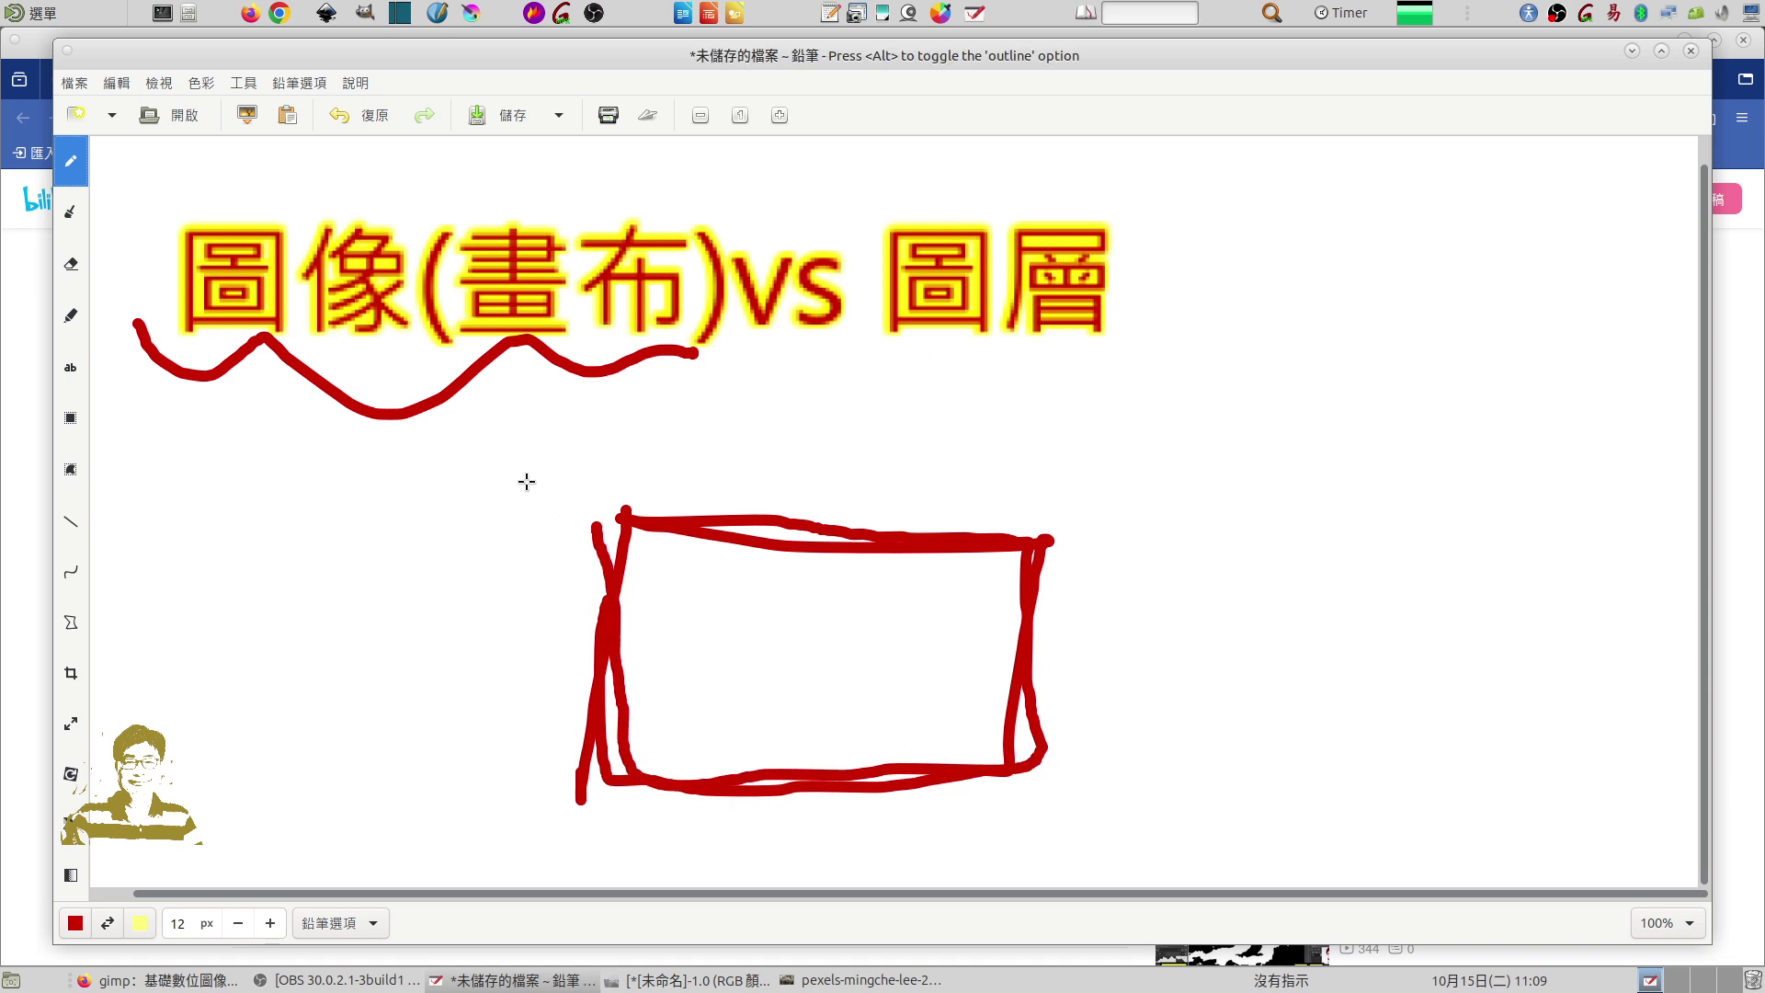
# - Draw larger nested red rectangles around the first and hatch the inner box with diagonal lines
pyautogui.moveTo(480, 420)
pyautogui.mouseDown()
pyautogui.moveTo(488, 564)
pyautogui.moveTo(977, 693)
pyautogui.moveTo(1087, 405)
pyautogui.moveTo(429, 415)
pyautogui.mouseUp()
pyautogui.moveTo(428, 308)
pyautogui.mouseDown()
pyautogui.moveTo(413, 469)
pyautogui.moveTo(465, 839)
pyautogui.moveTo(1260, 854)
pyautogui.moveTo(1219, 298)
pyautogui.mouseUp()
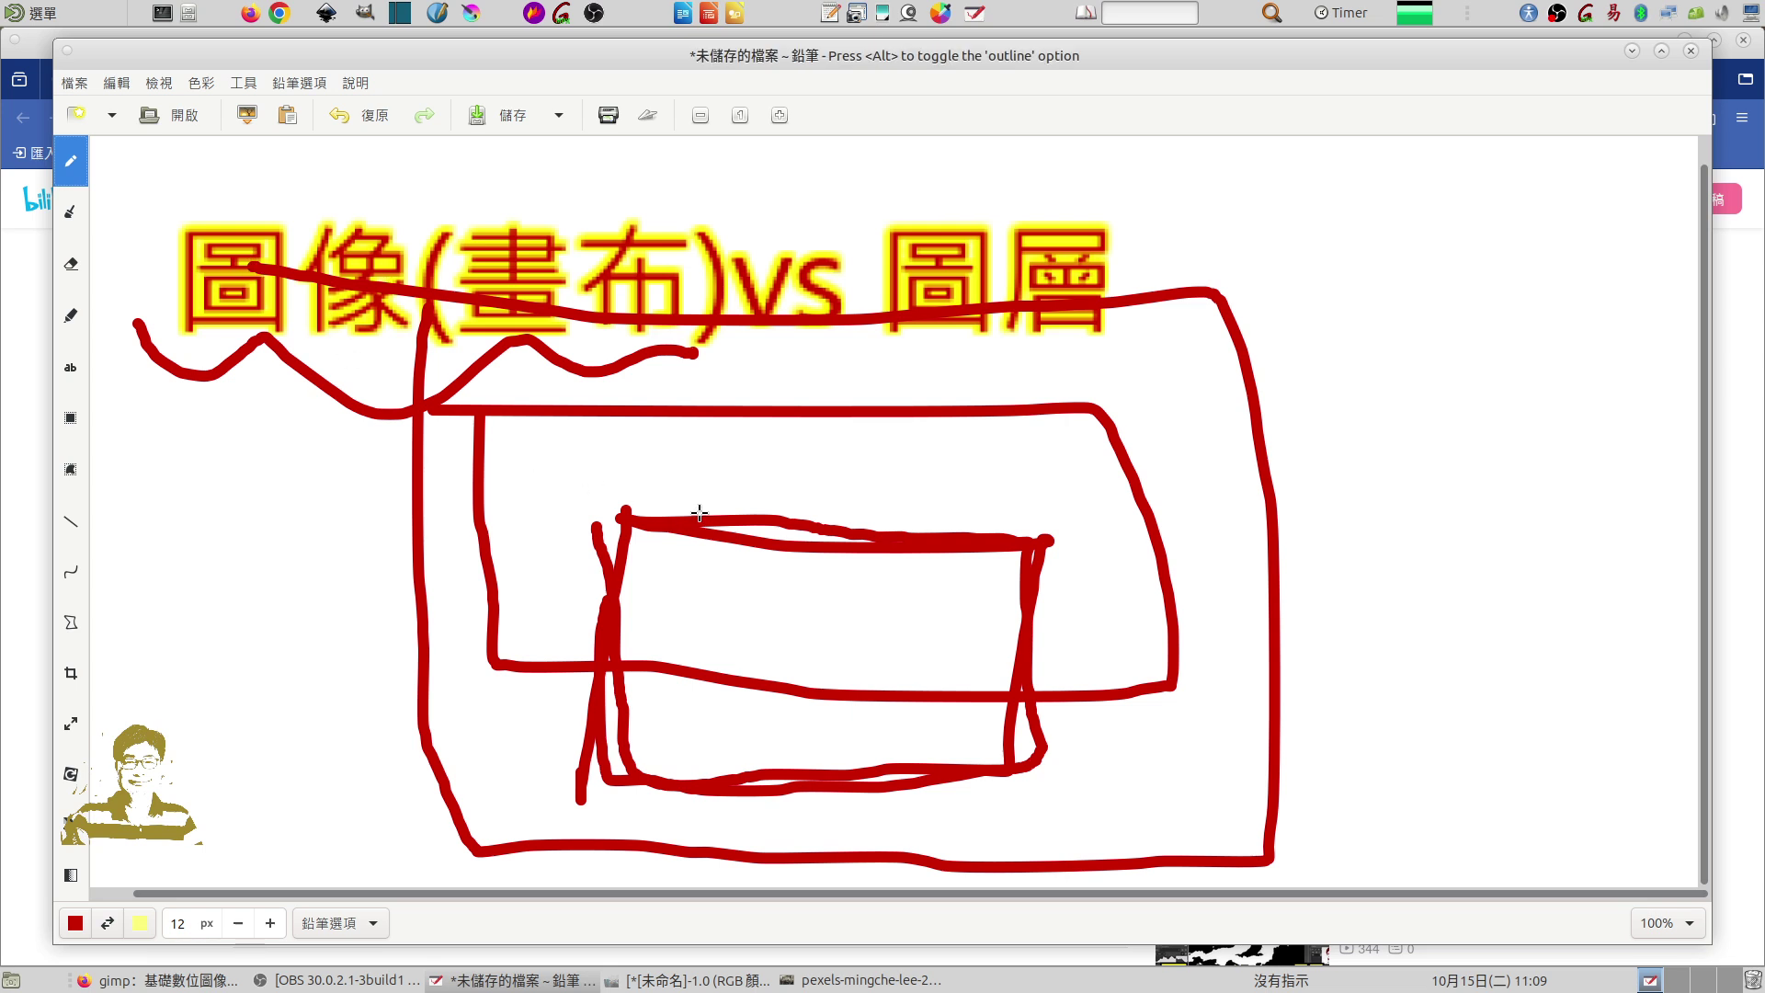
pyautogui.moveTo(716, 456); pyautogui.dragTo(721, 475)
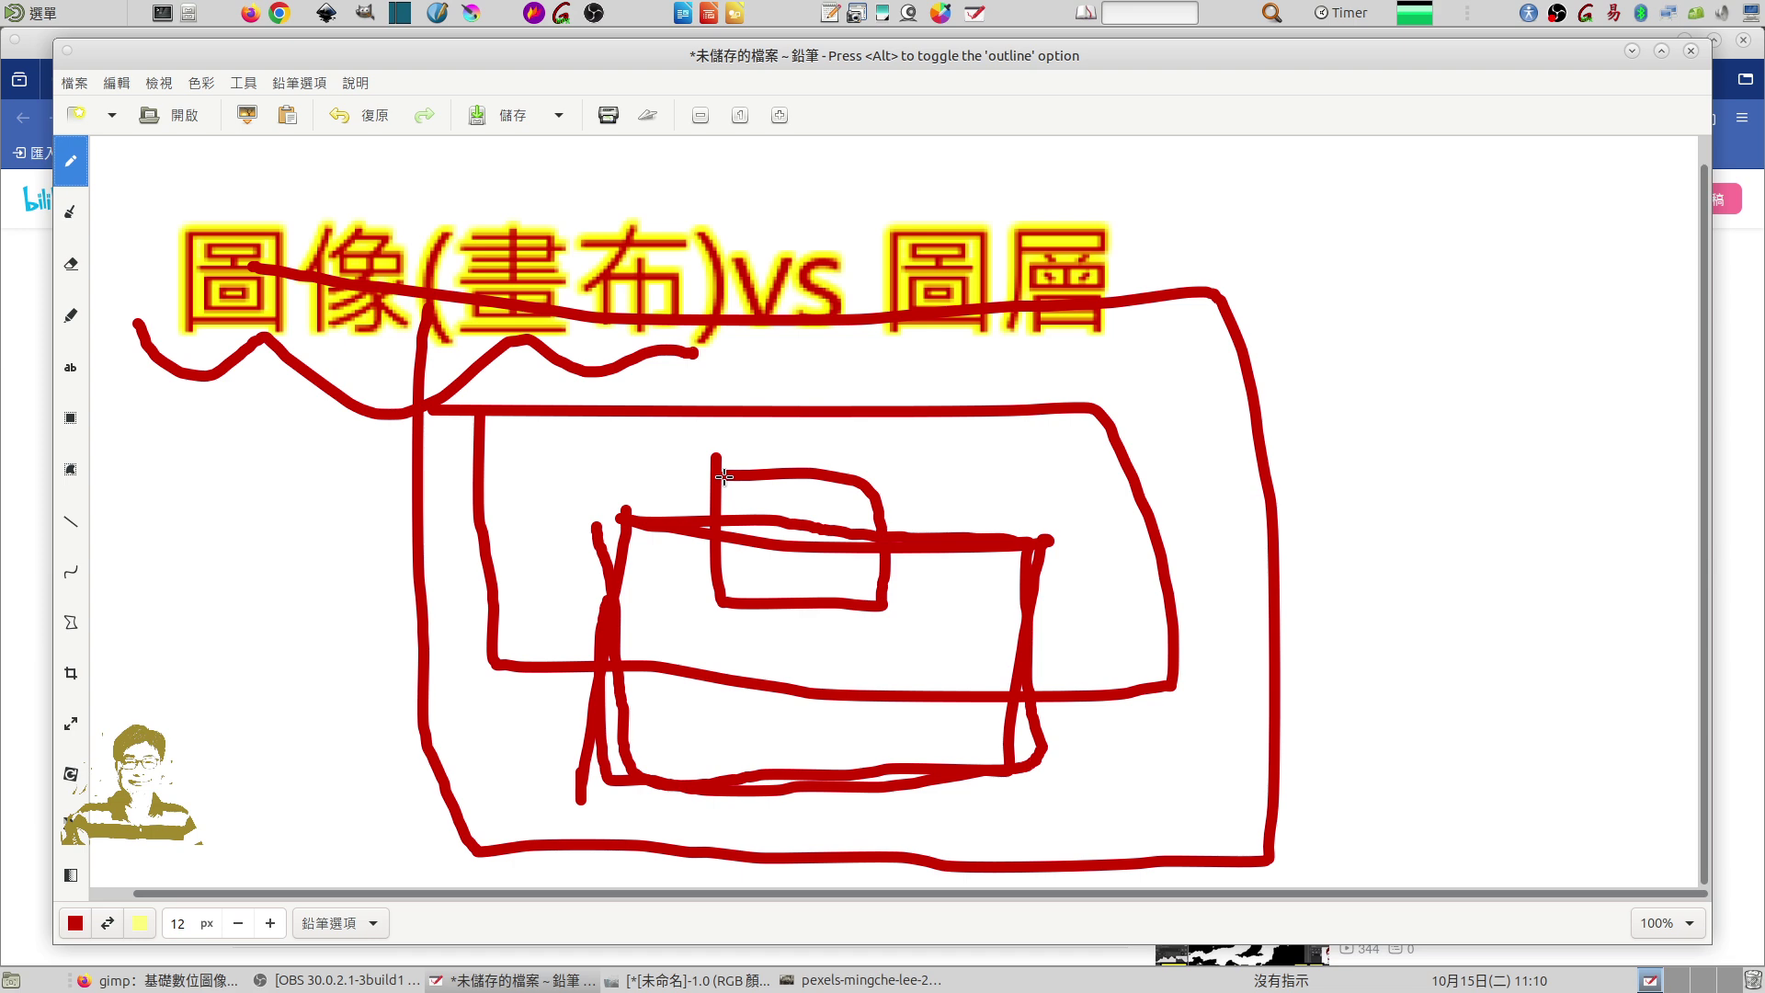
pyautogui.moveTo(710, 539); pyautogui.dragTo(626, 661)
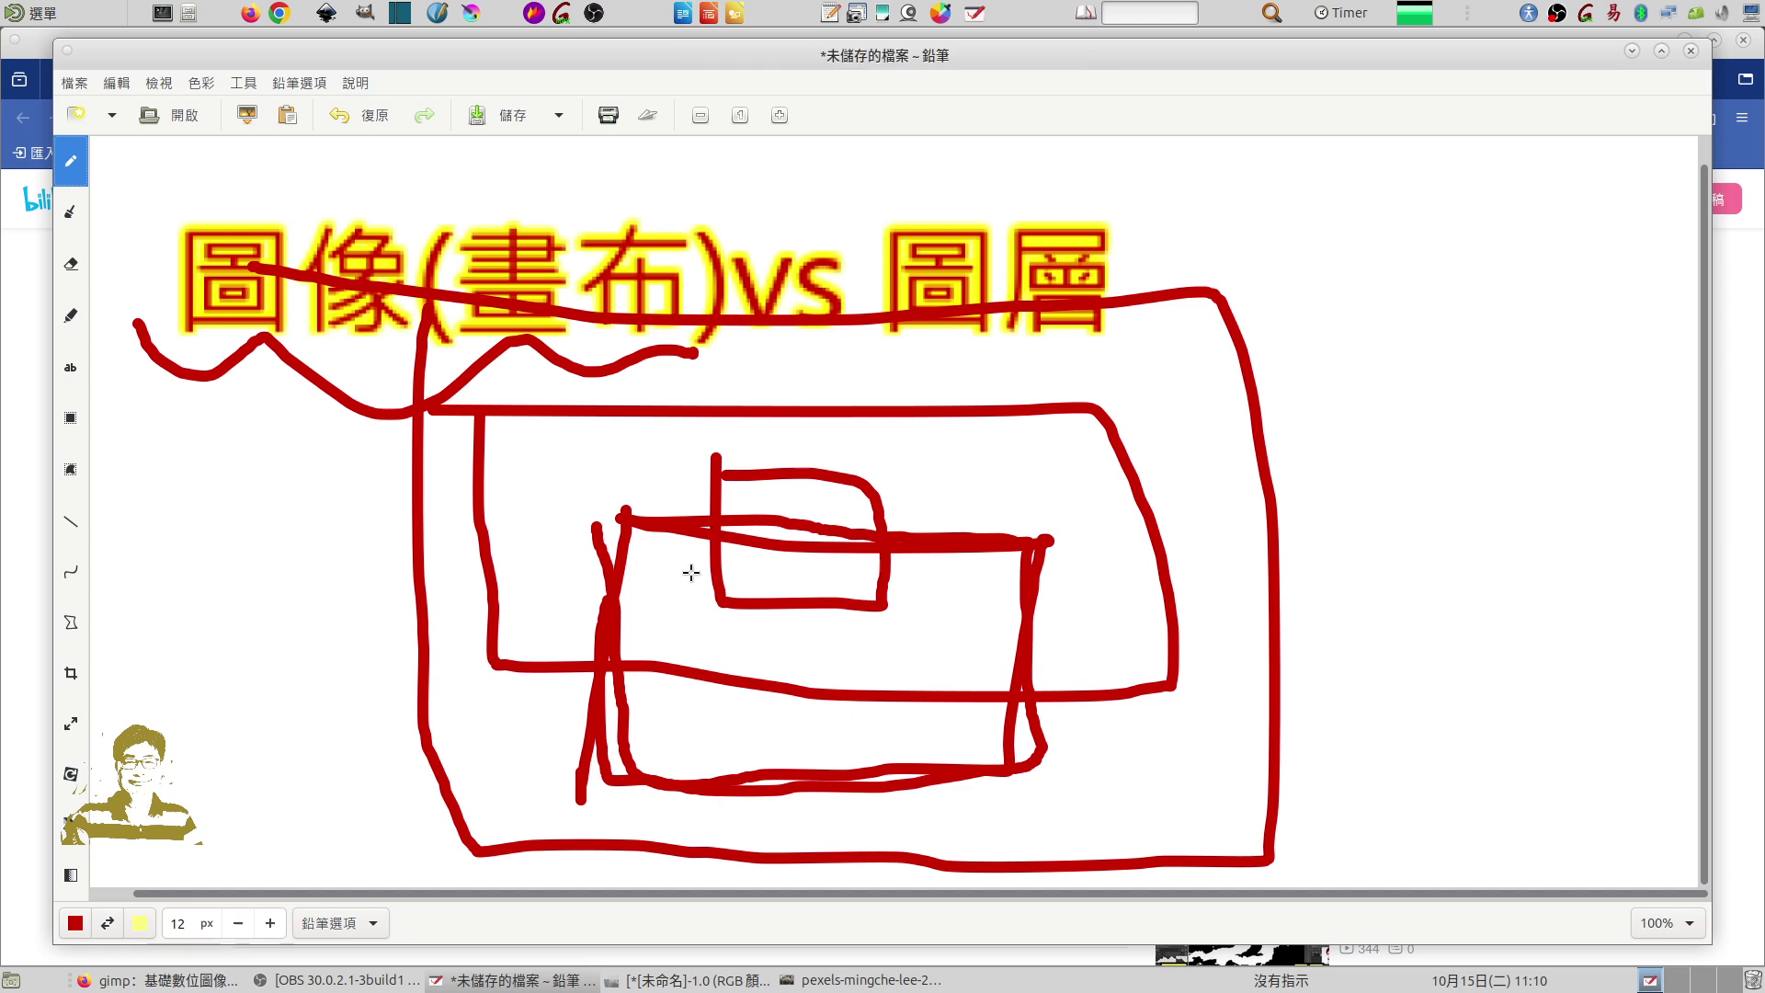
pyautogui.moveTo(742, 563); pyautogui.dragTo(675, 737)
pyautogui.moveTo(814, 557); pyautogui.dragTo(730, 758)
pyautogui.moveTo(878, 571); pyautogui.dragTo(728, 814)
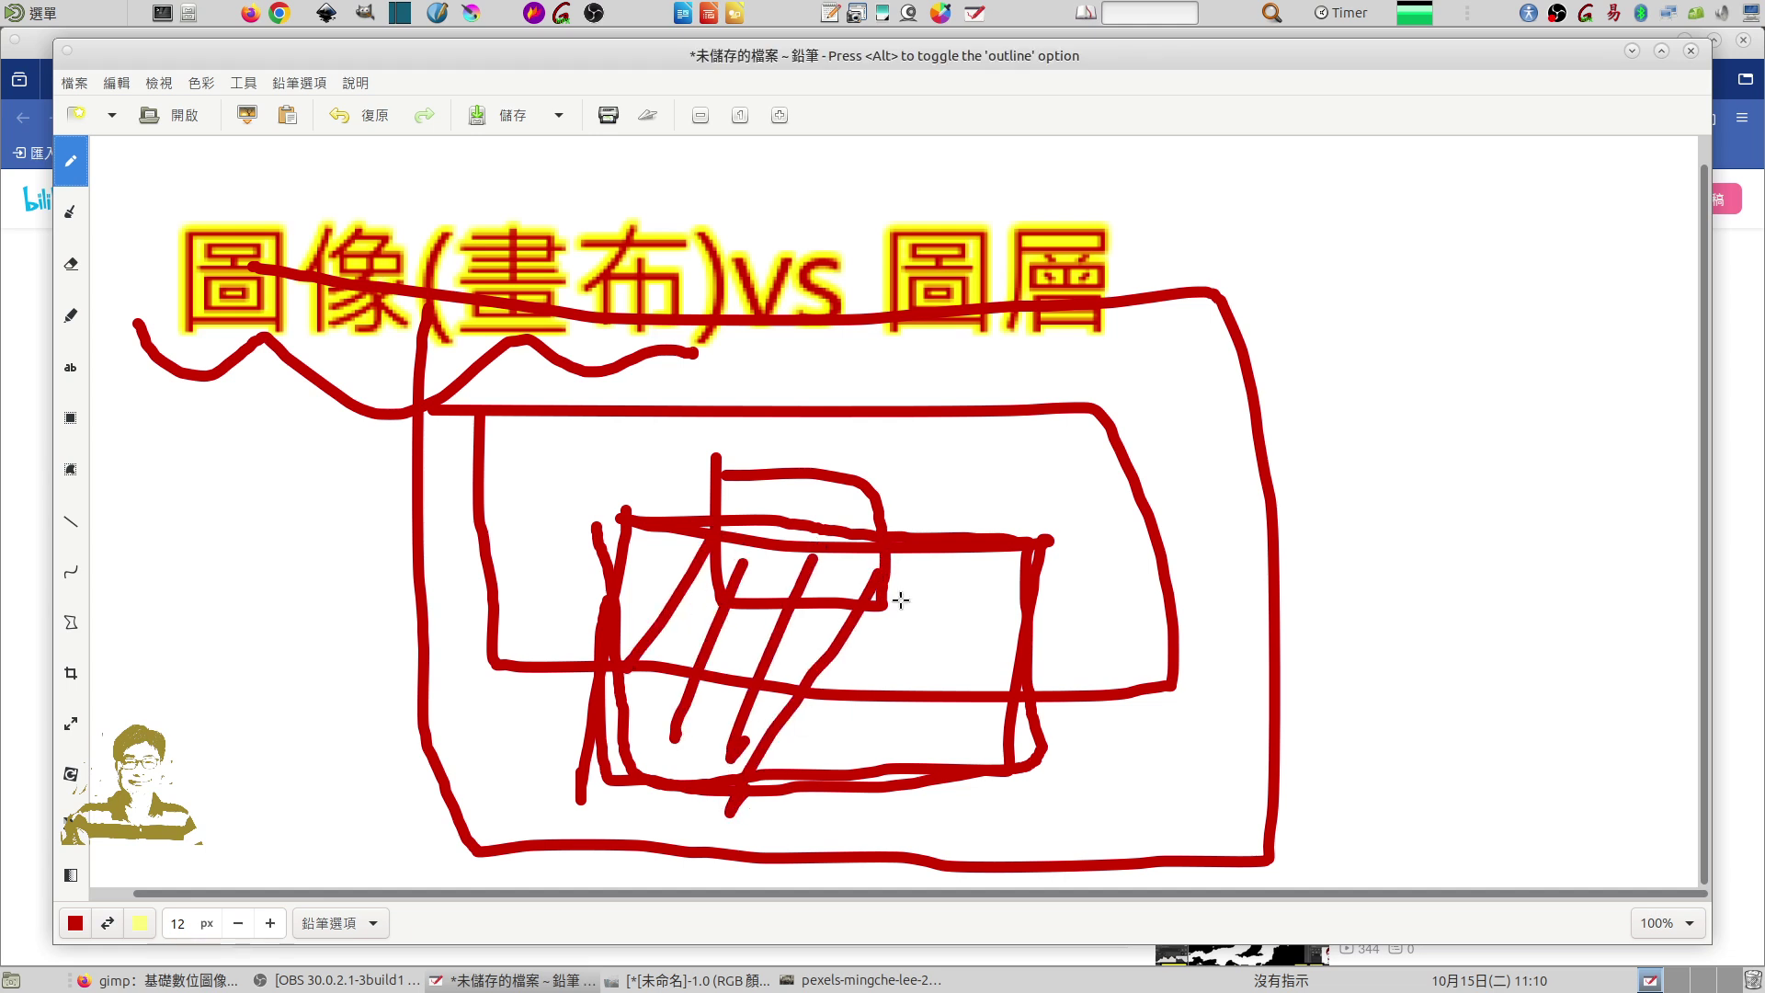
pyautogui.moveTo(935, 561)
pyautogui.mouseDown()
pyautogui.moveTo(835, 762)
pyautogui.moveTo(914, 731)
pyautogui.mouseUp()
pyautogui.moveTo(1025, 551); pyautogui.dragTo(947, 759)
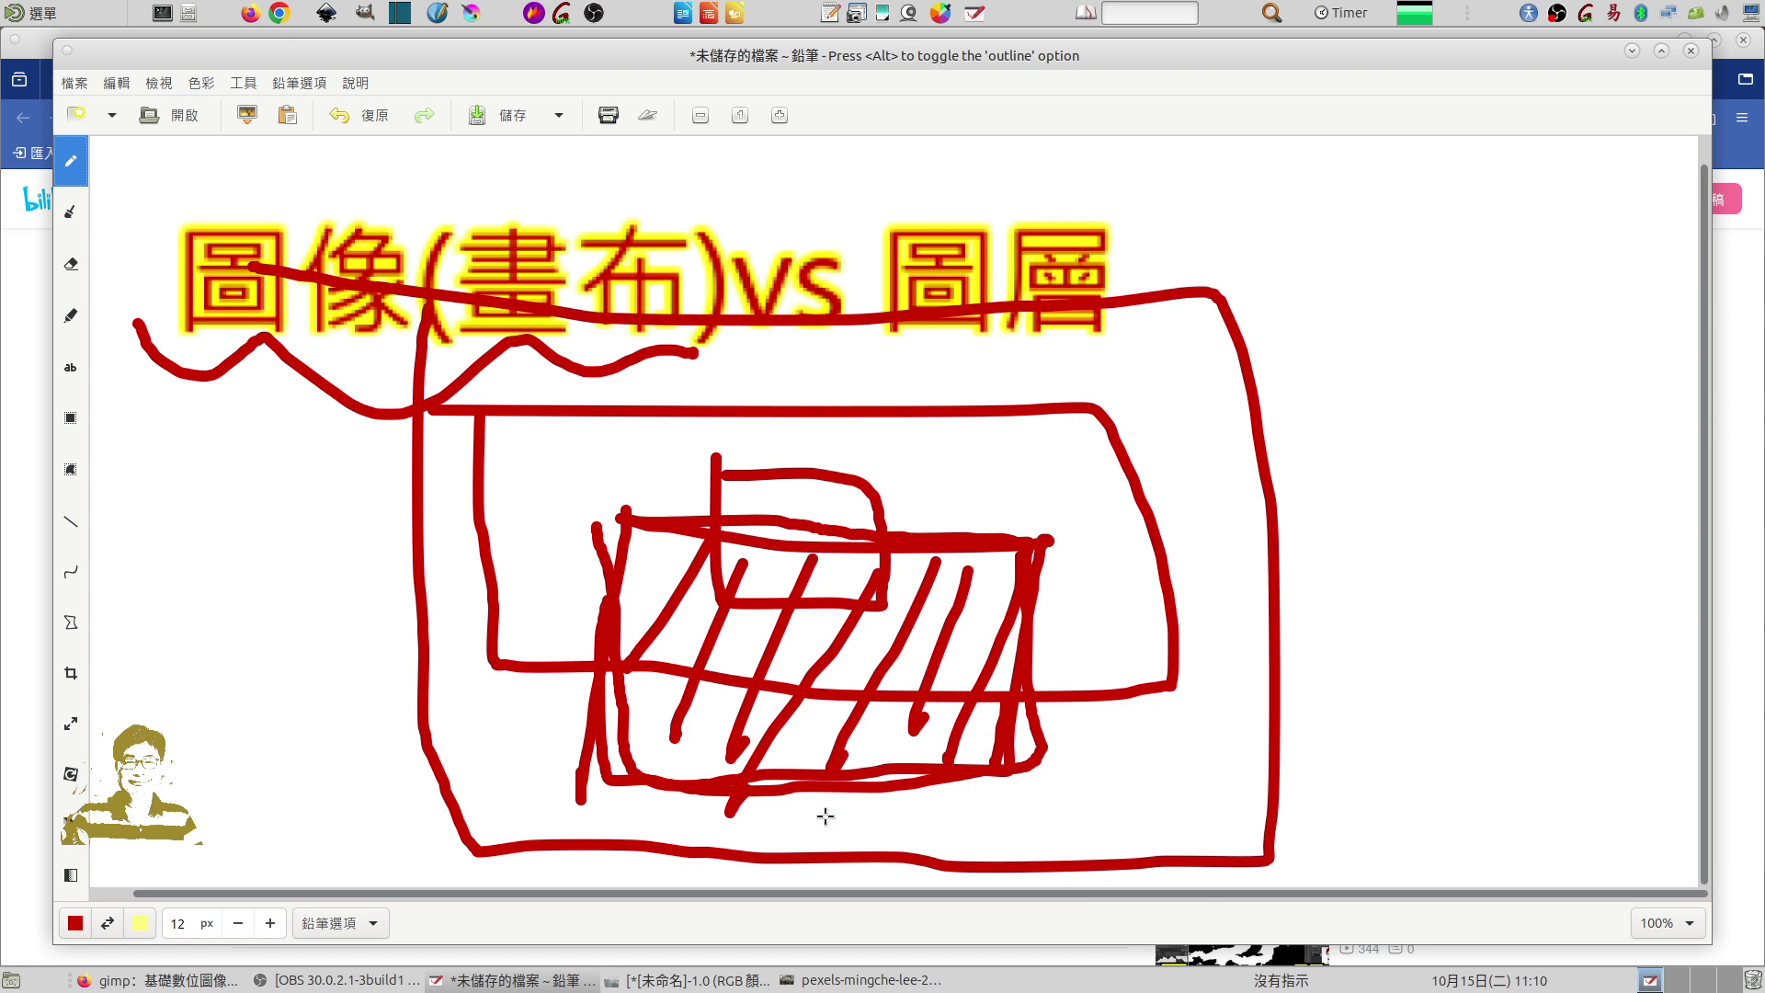
pyautogui.moveTo(611, 781)
pyautogui.mouseDown()
pyautogui.moveTo(1031, 618)
pyautogui.moveTo(629, 755)
pyautogui.mouseUp()
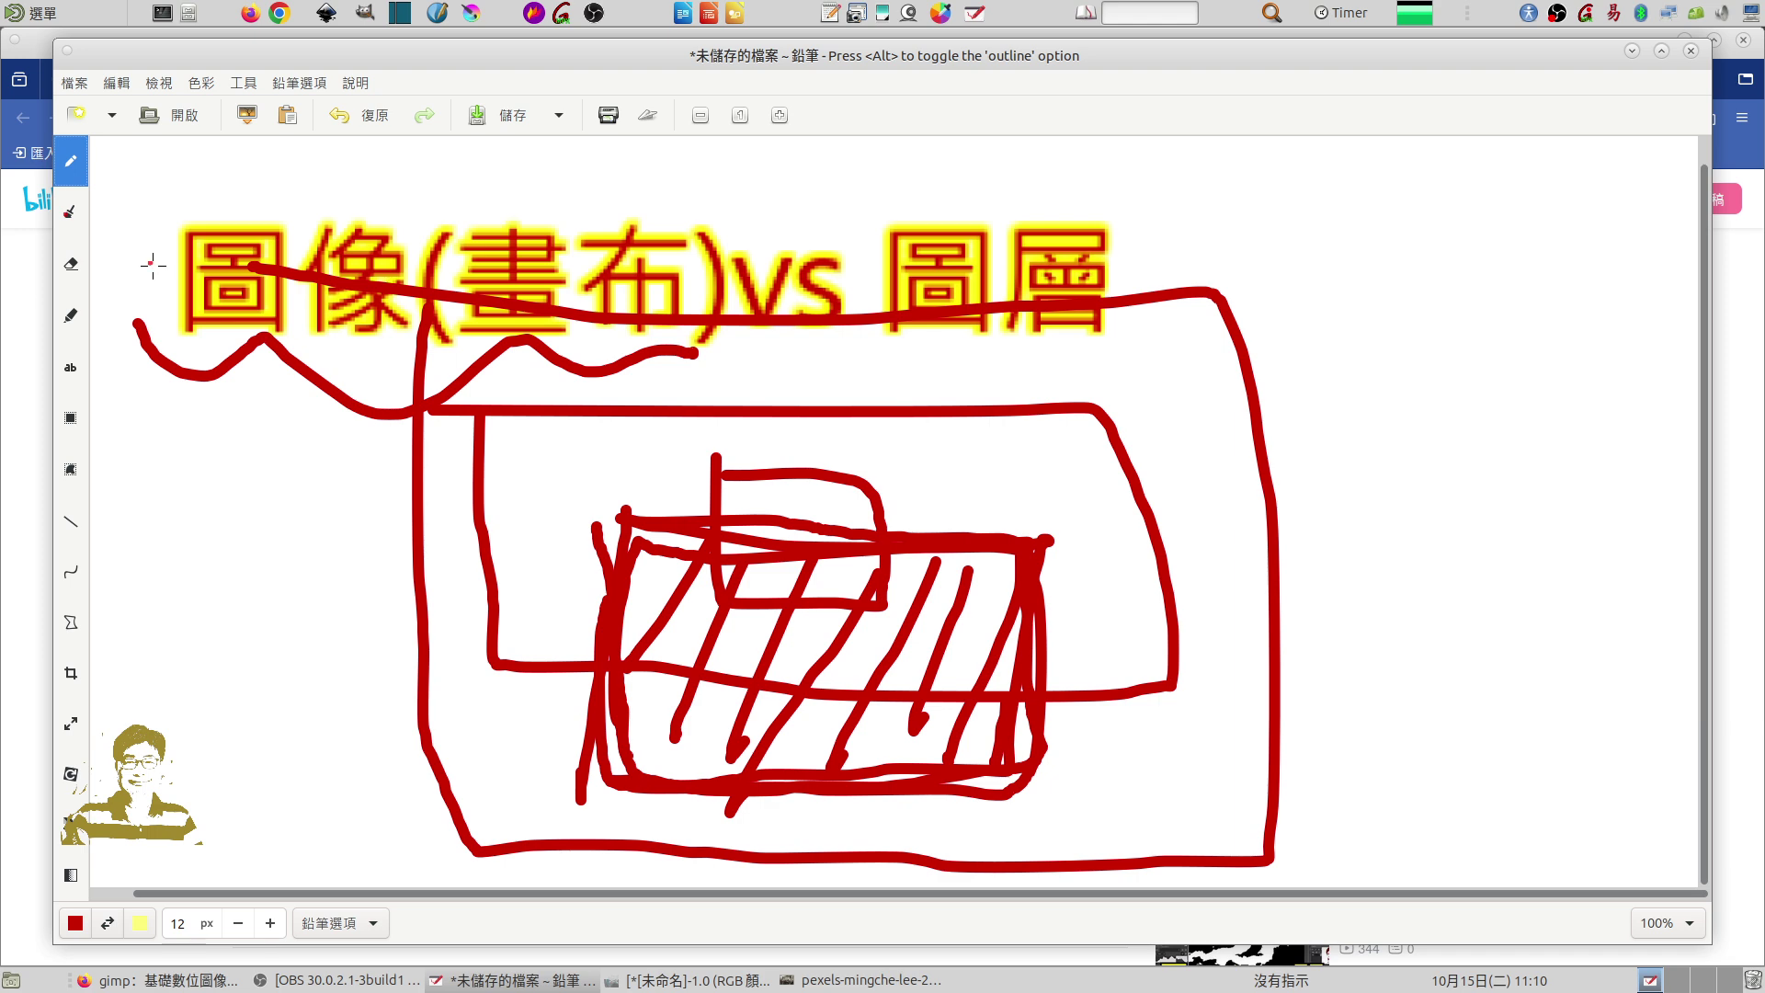
# - Add small red marks beside the title, then close the Drawing window
pyautogui.moveTo(151, 264); pyautogui.dragTo(199, 278)
pyautogui.moveTo(147, 397); pyautogui.dragTo(191, 499)
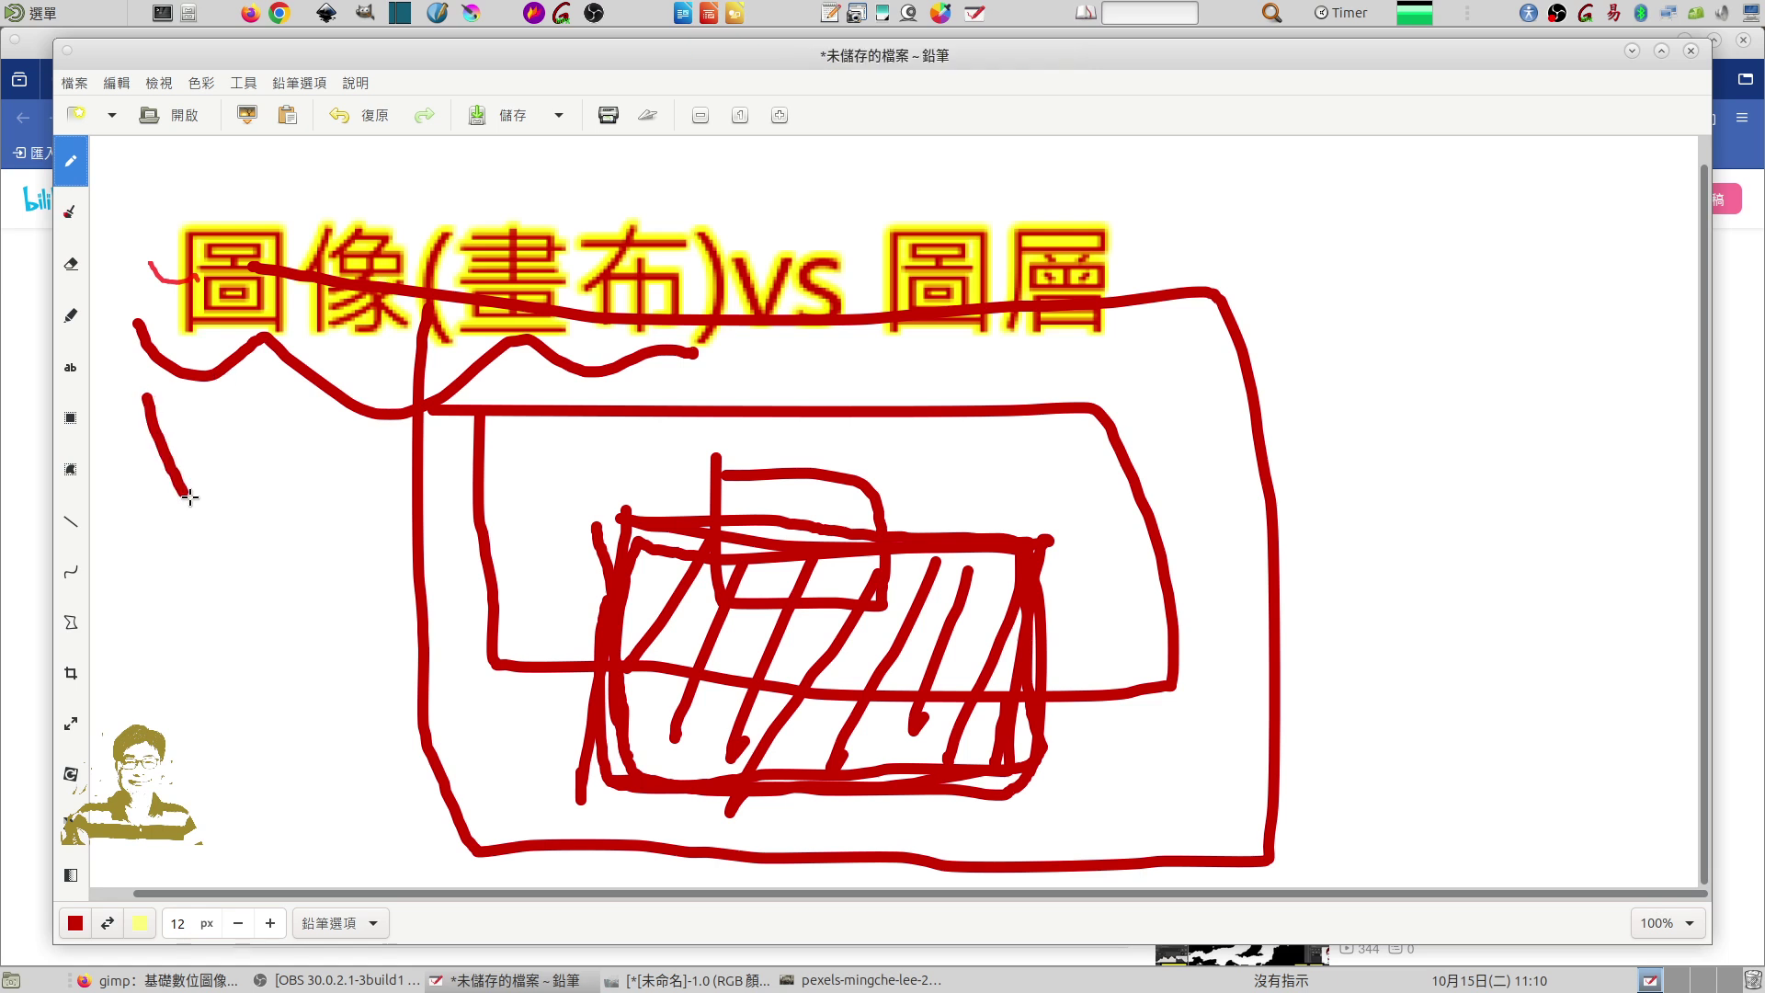
pyautogui.click(1690, 51)
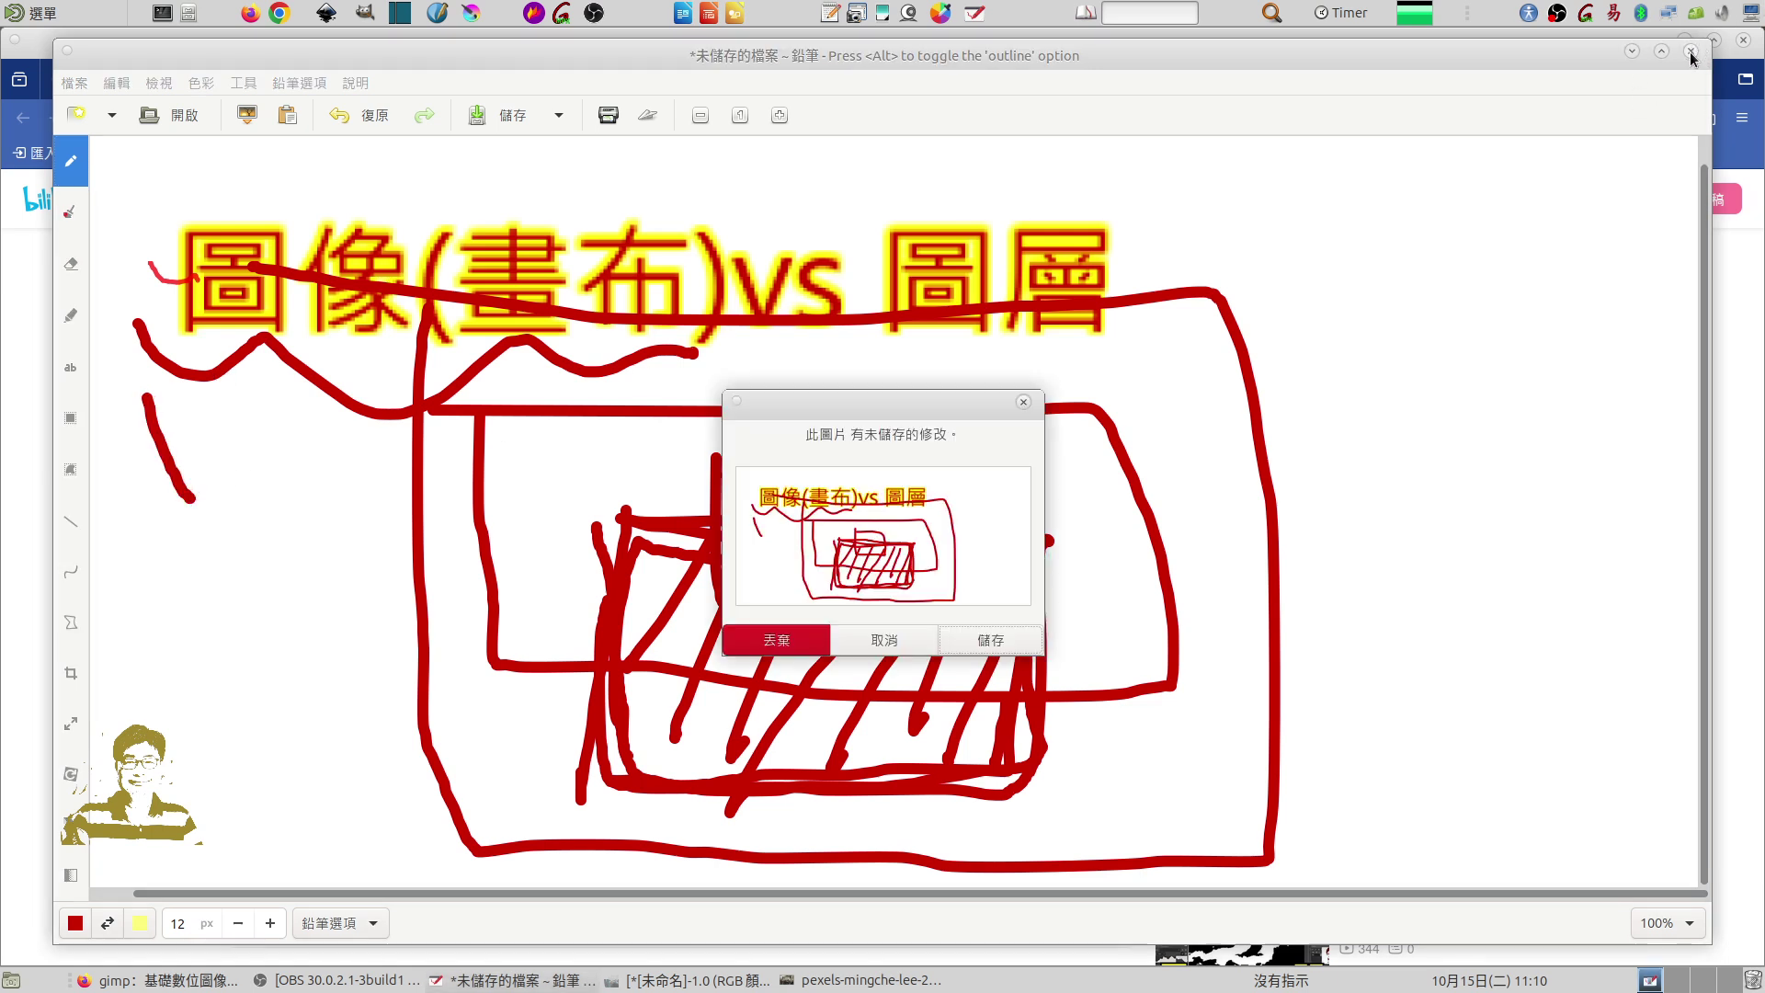
# - Discard the sketch, minimize Firefox, close the pexels viewer and bring GIMP forward
pyautogui.click(768, 649)
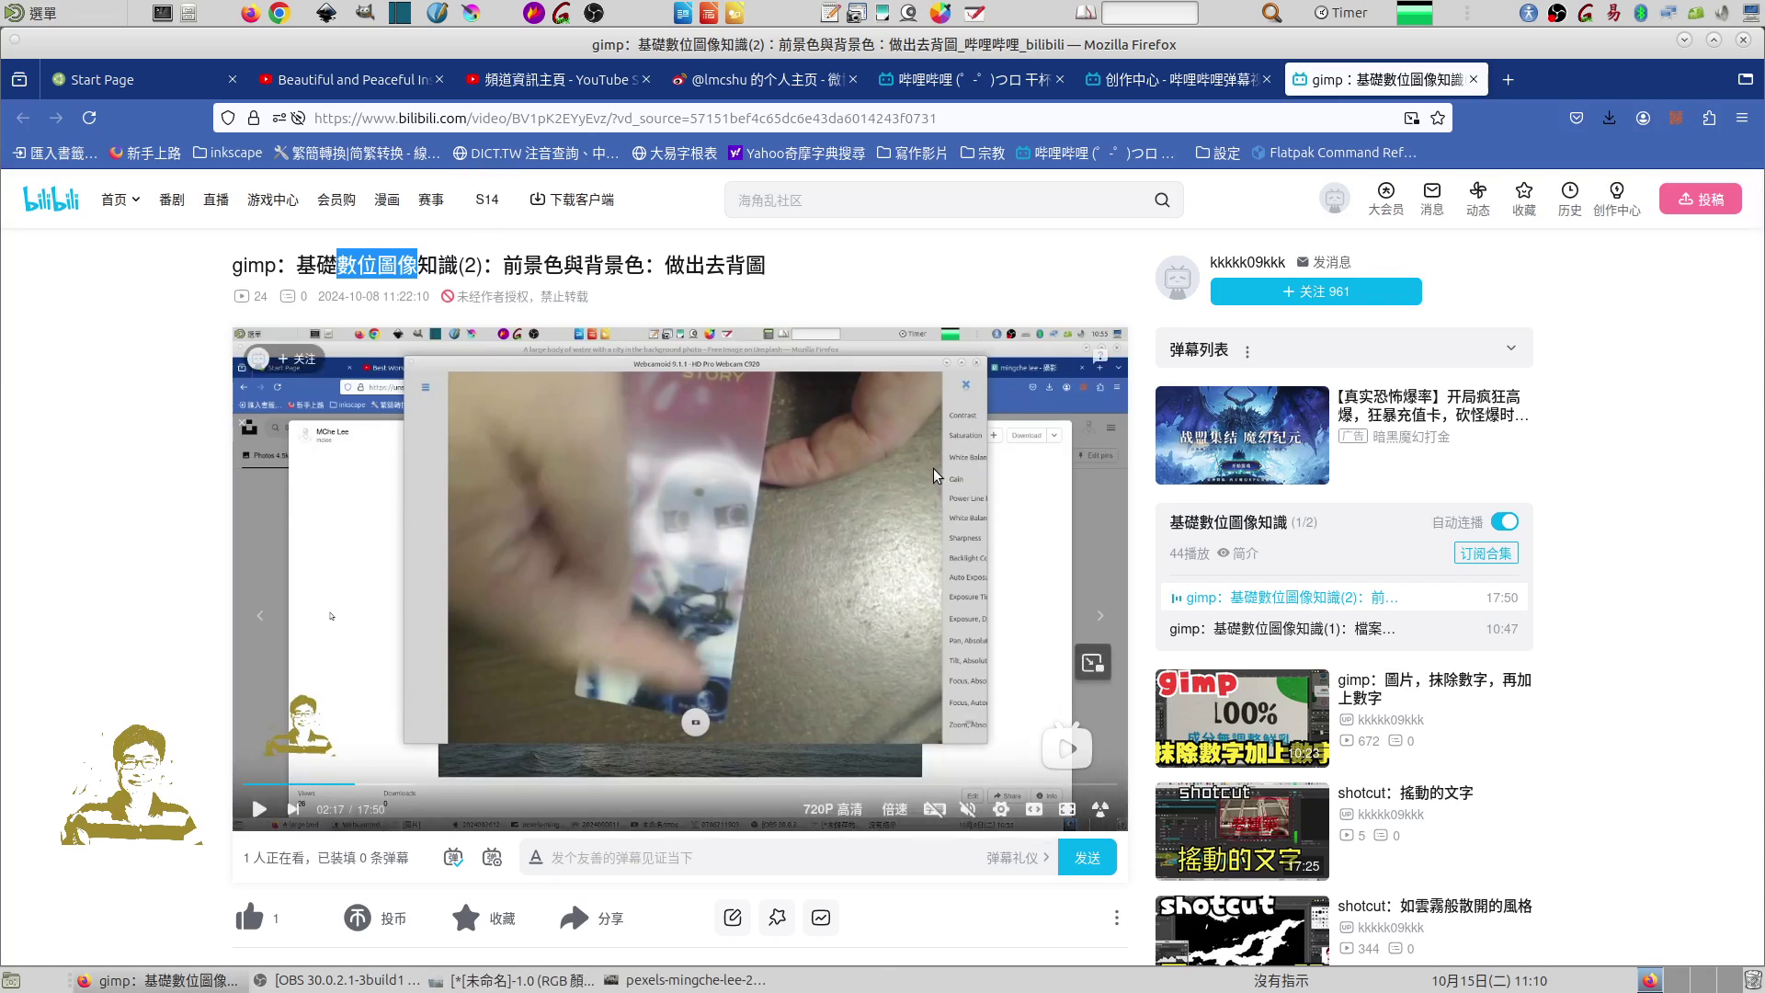
pyautogui.click(1684, 40)
pyautogui.click(1120, 85)
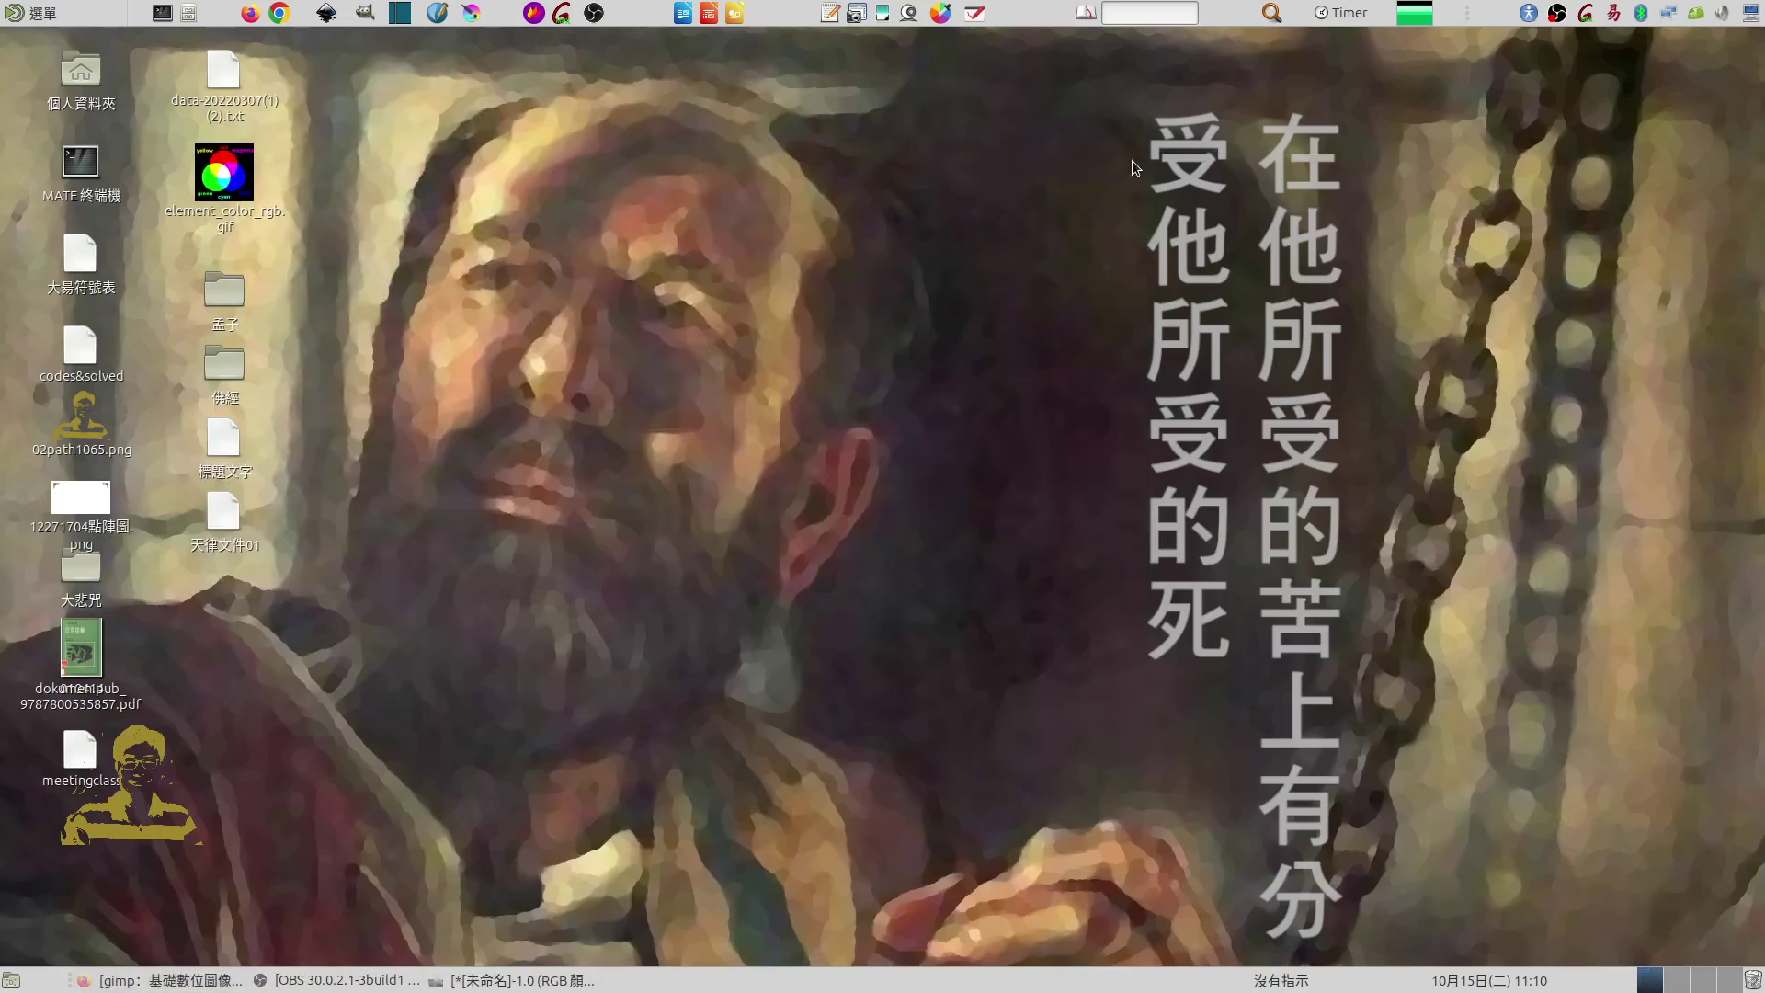
pyautogui.click(530, 980)
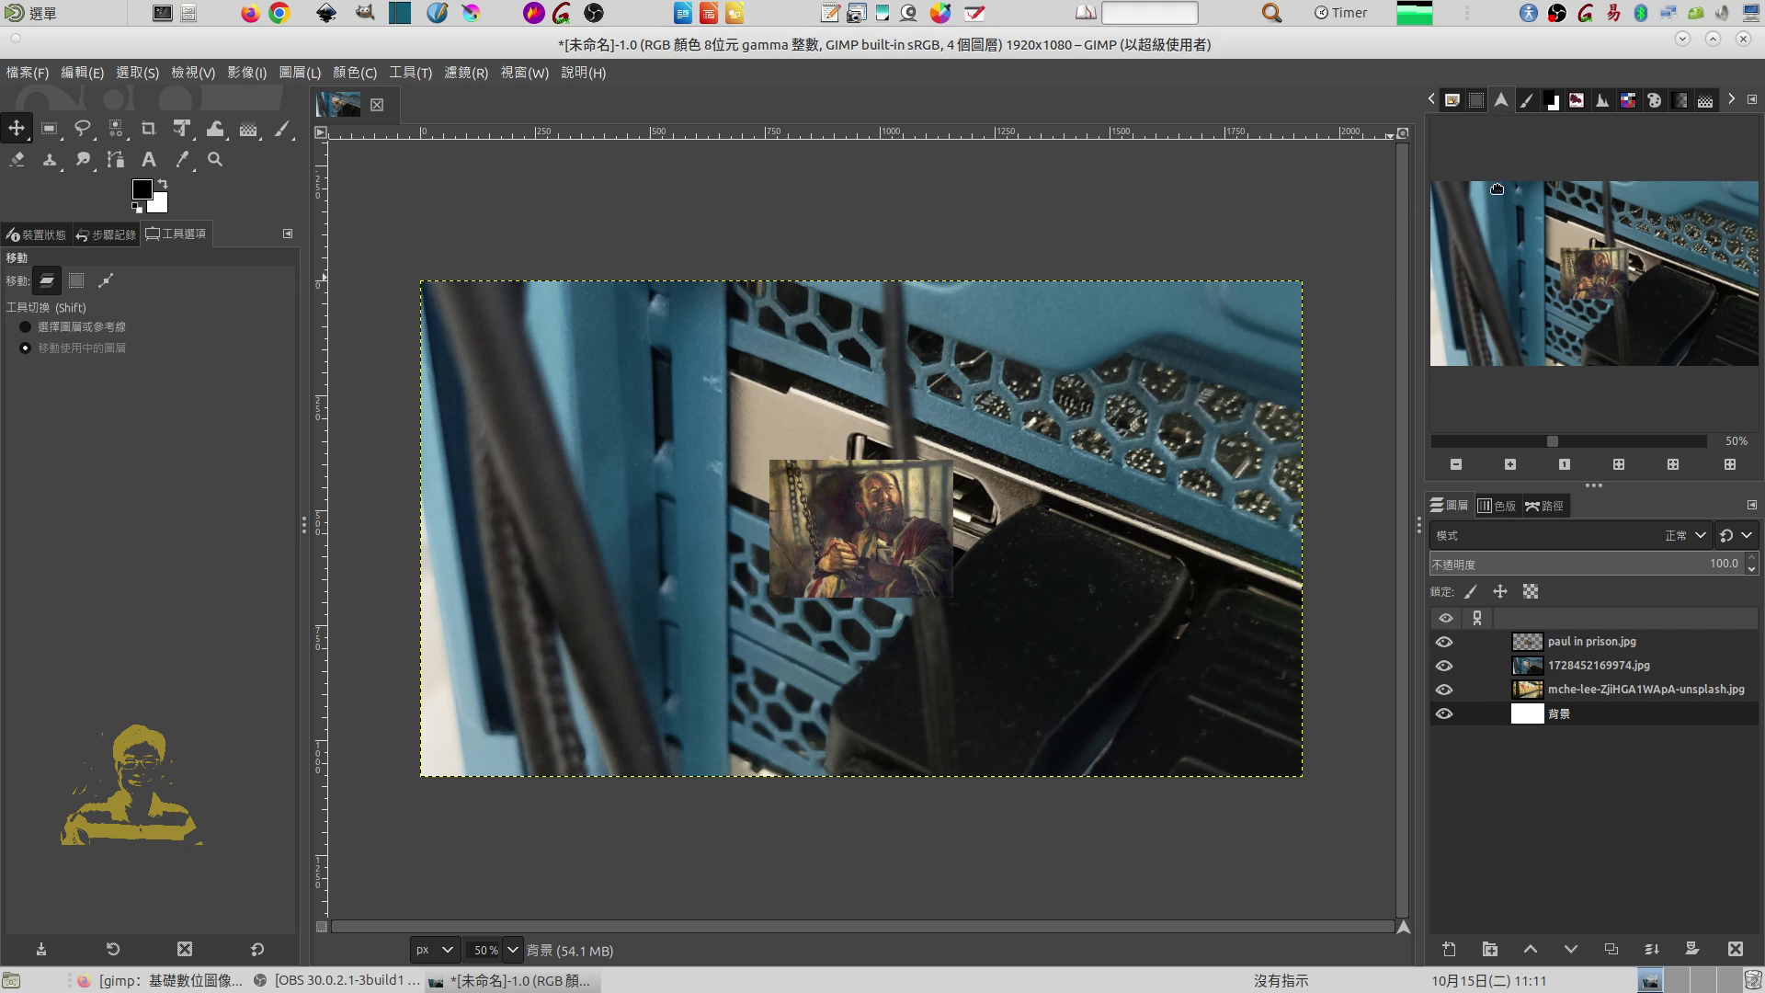
# - Zoom to 25% and show only the mche-lee-ZjiHGA1WApA-unsplash.jpg jar layer, making it active
pyautogui.click(1458, 464)
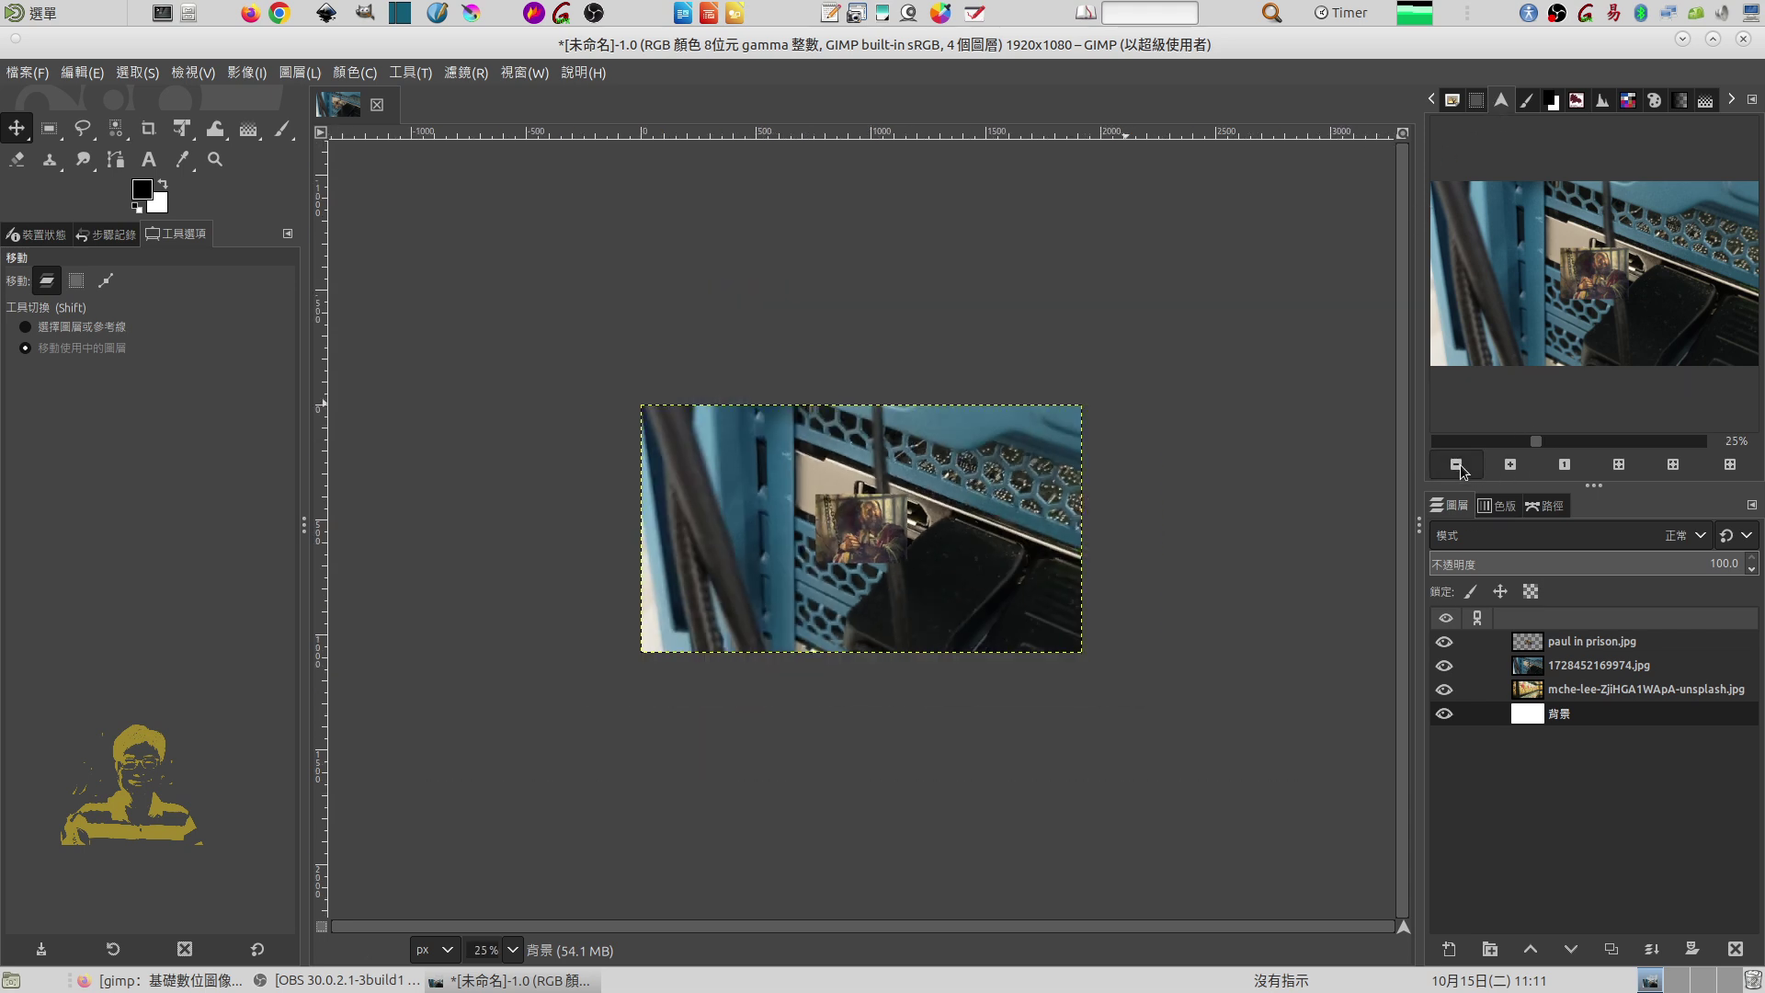
pyautogui.click(1444, 689)
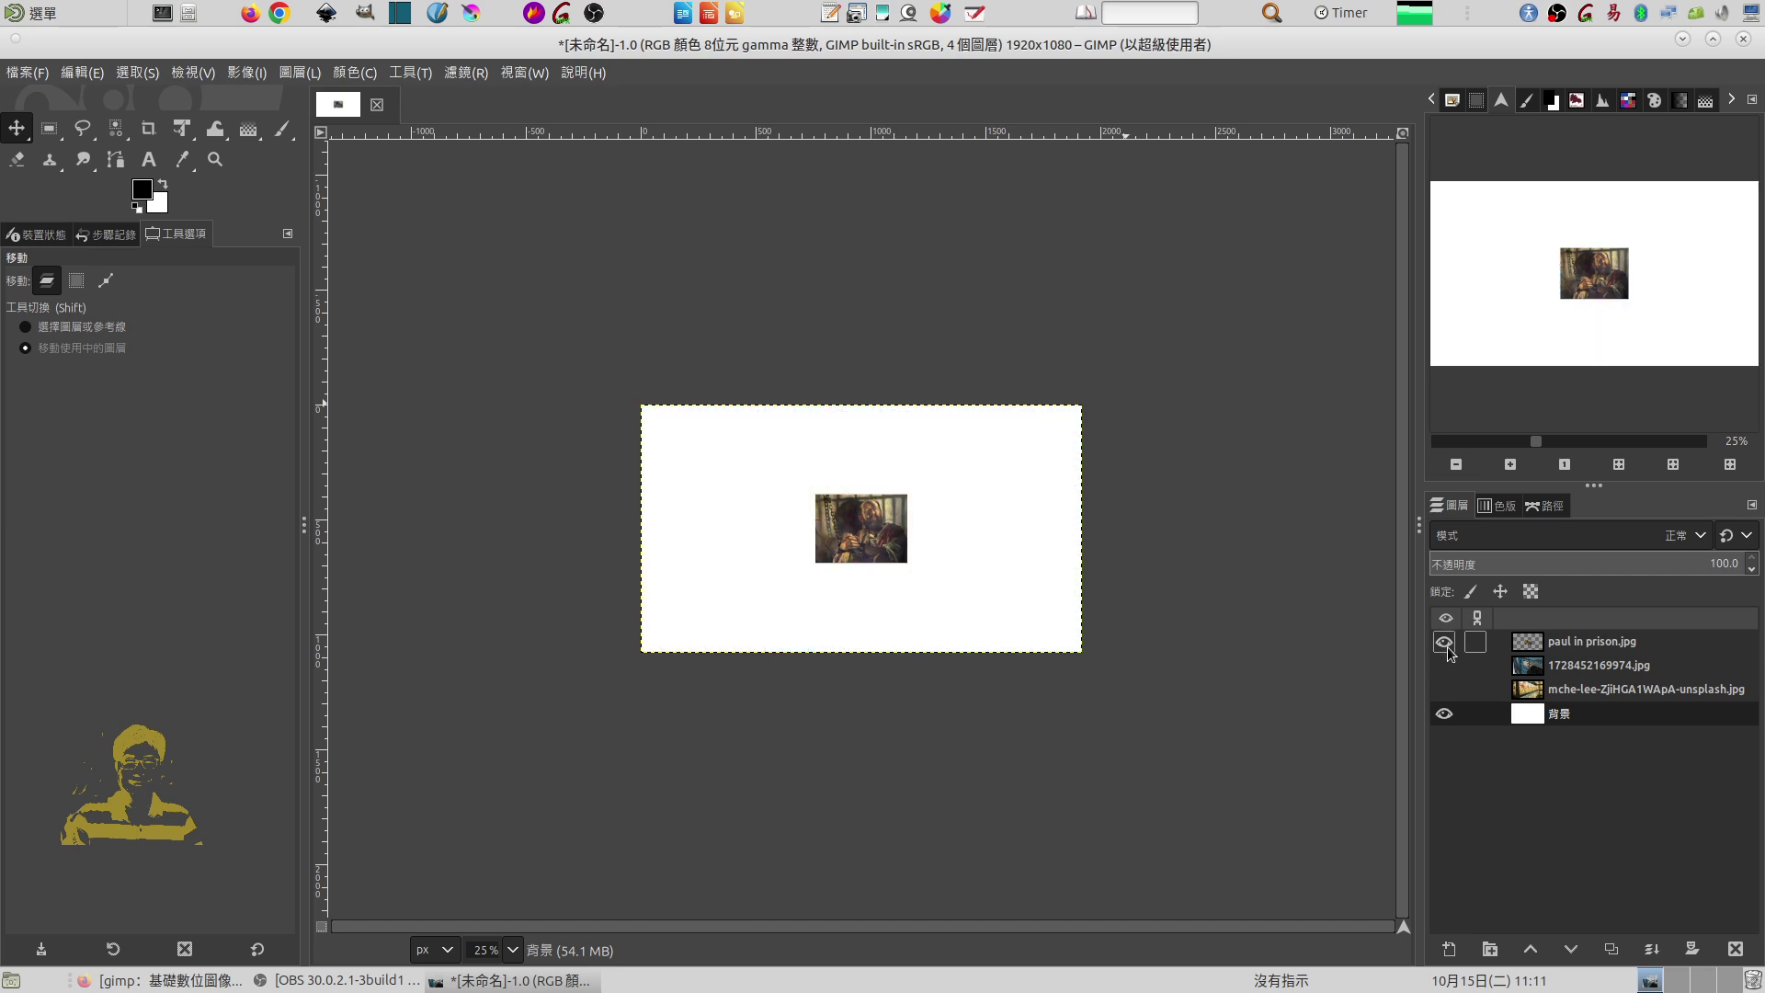
pyautogui.click(1445, 642)
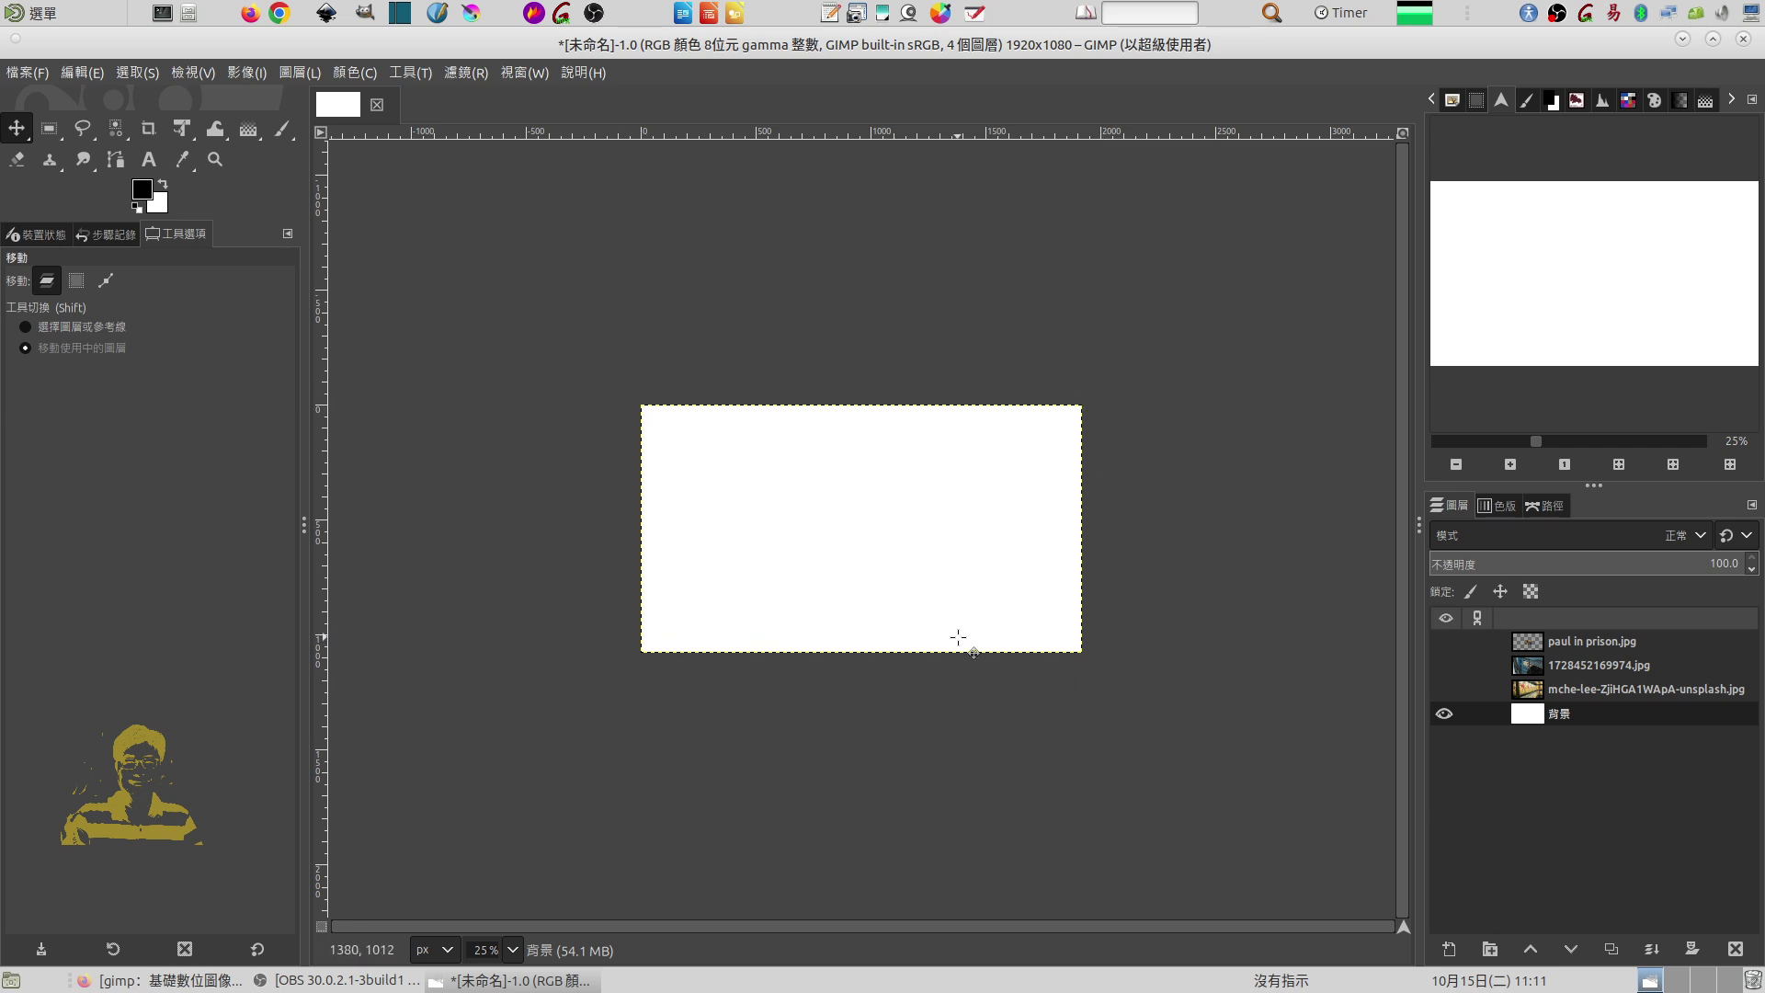
pyautogui.click(1444, 688)
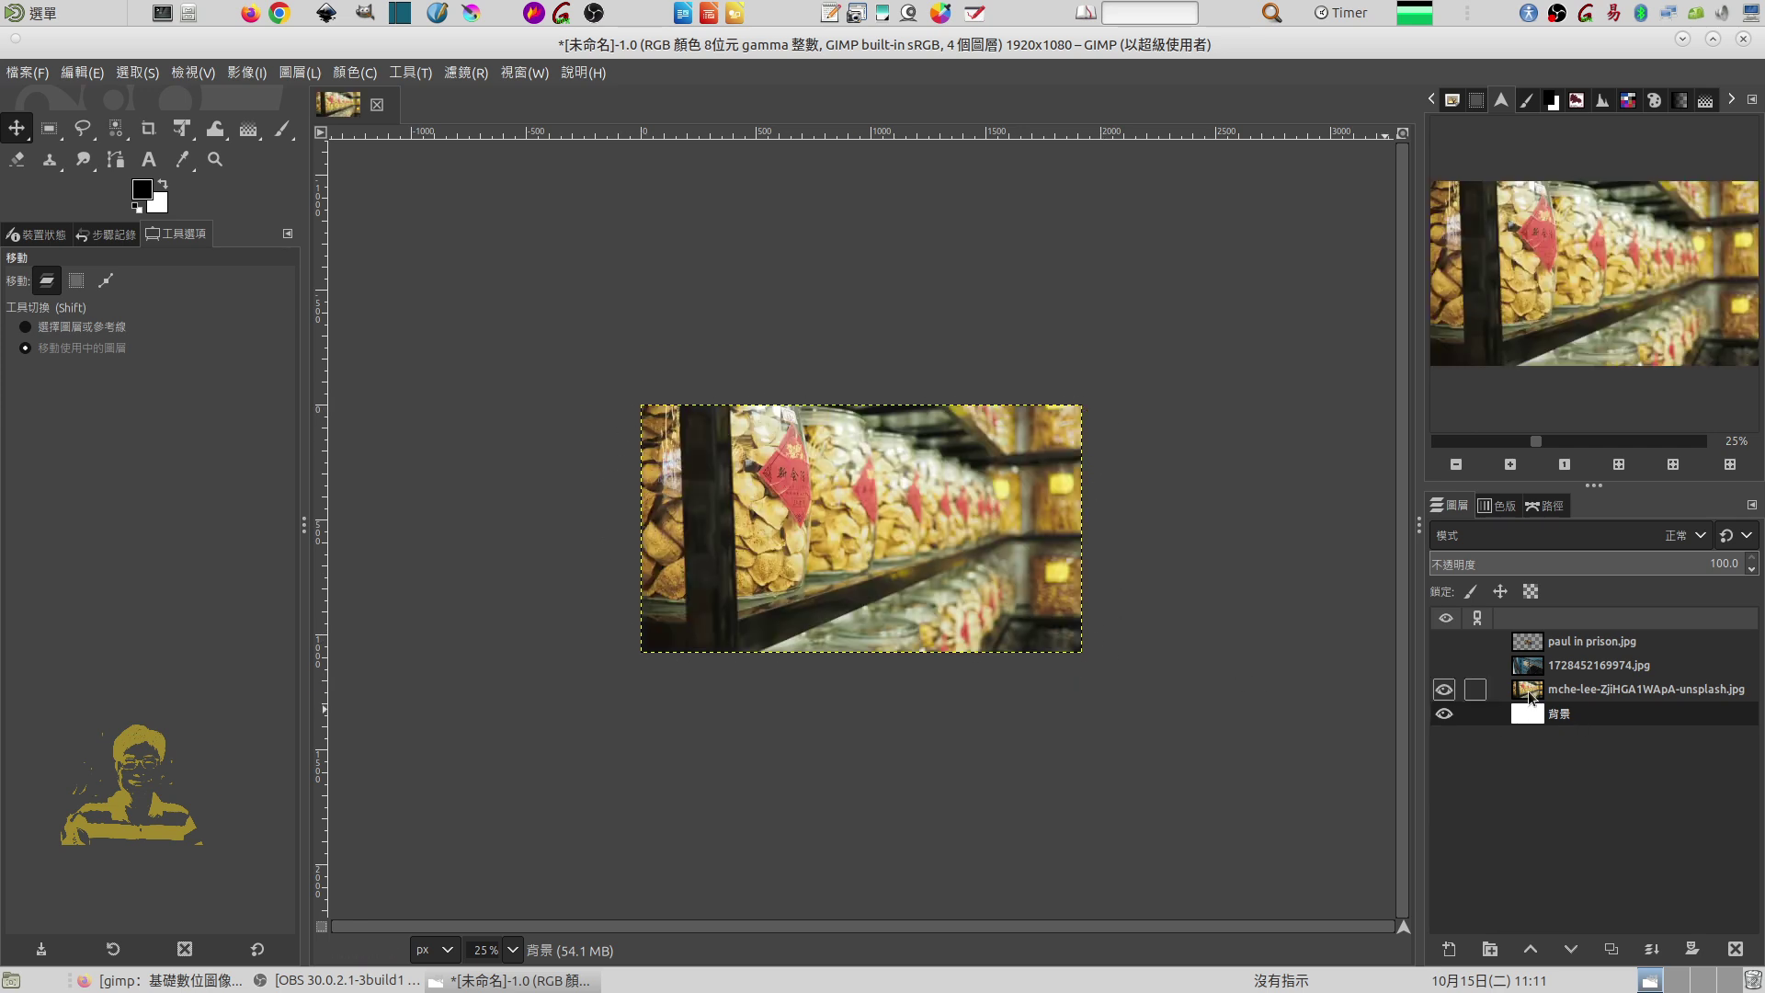
pyautogui.click(1531, 696)
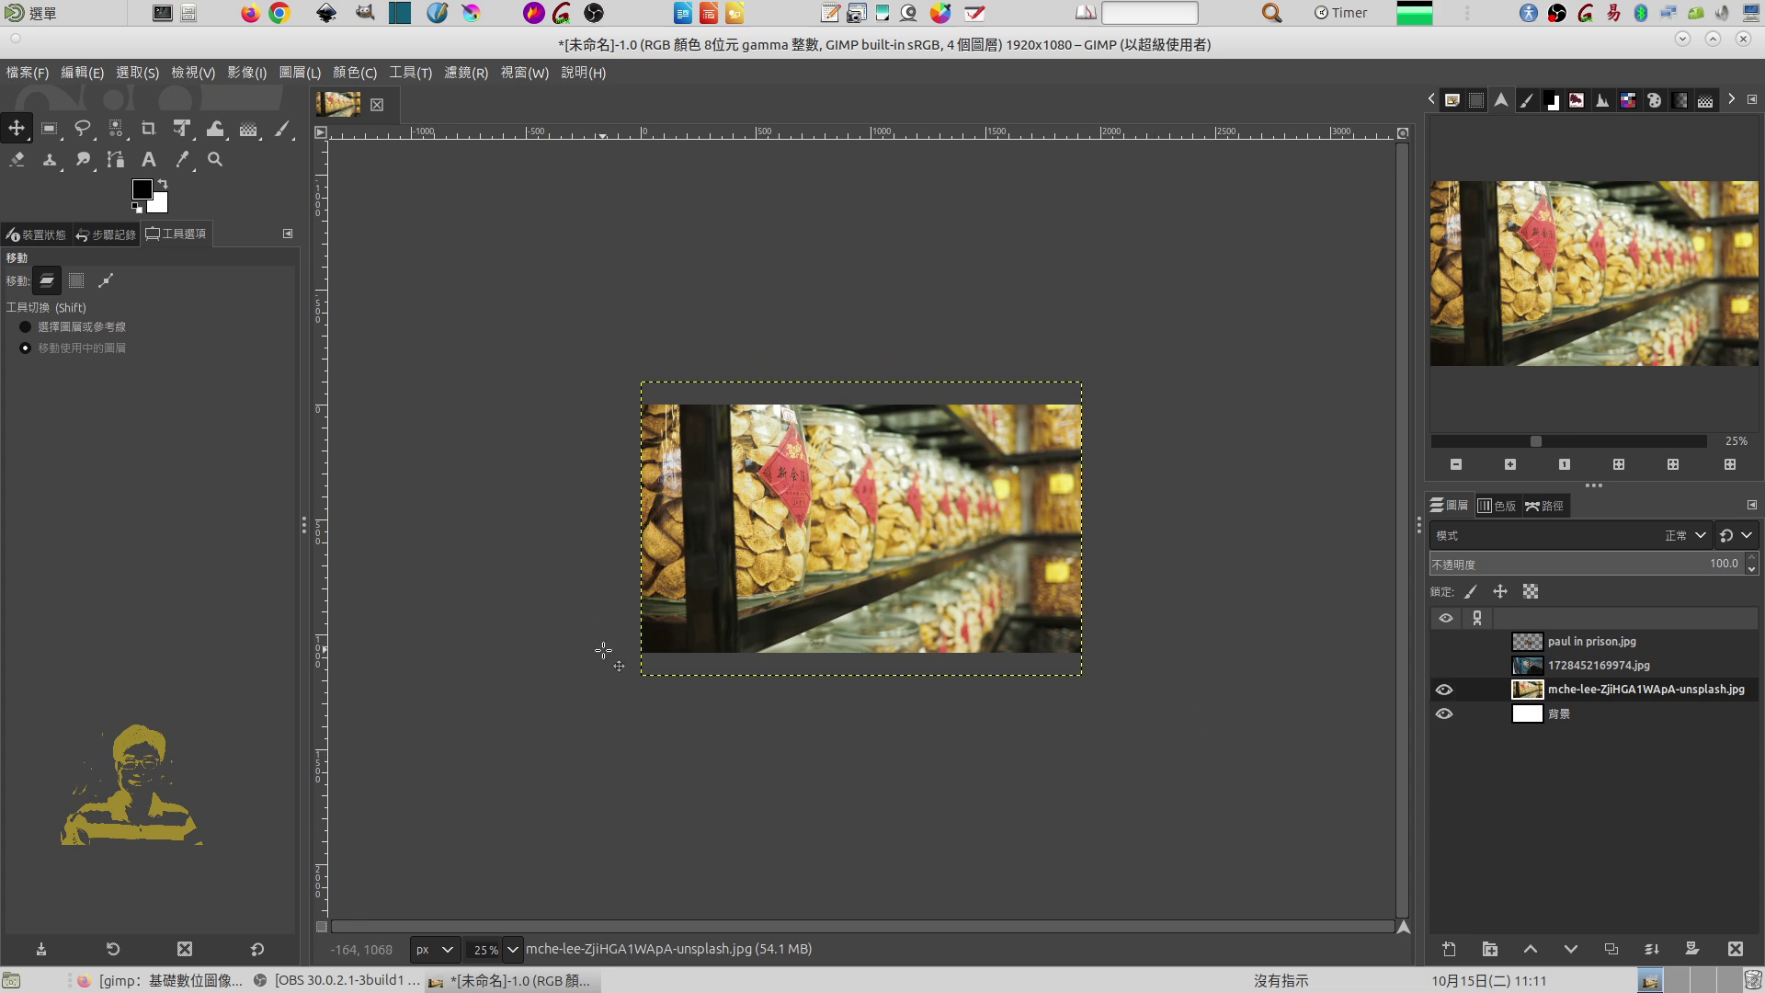
# - Check the 1728452169974.jpg layer attributes, zoom to 18.2%, and make that layer visible
pyautogui.click(1533, 667)
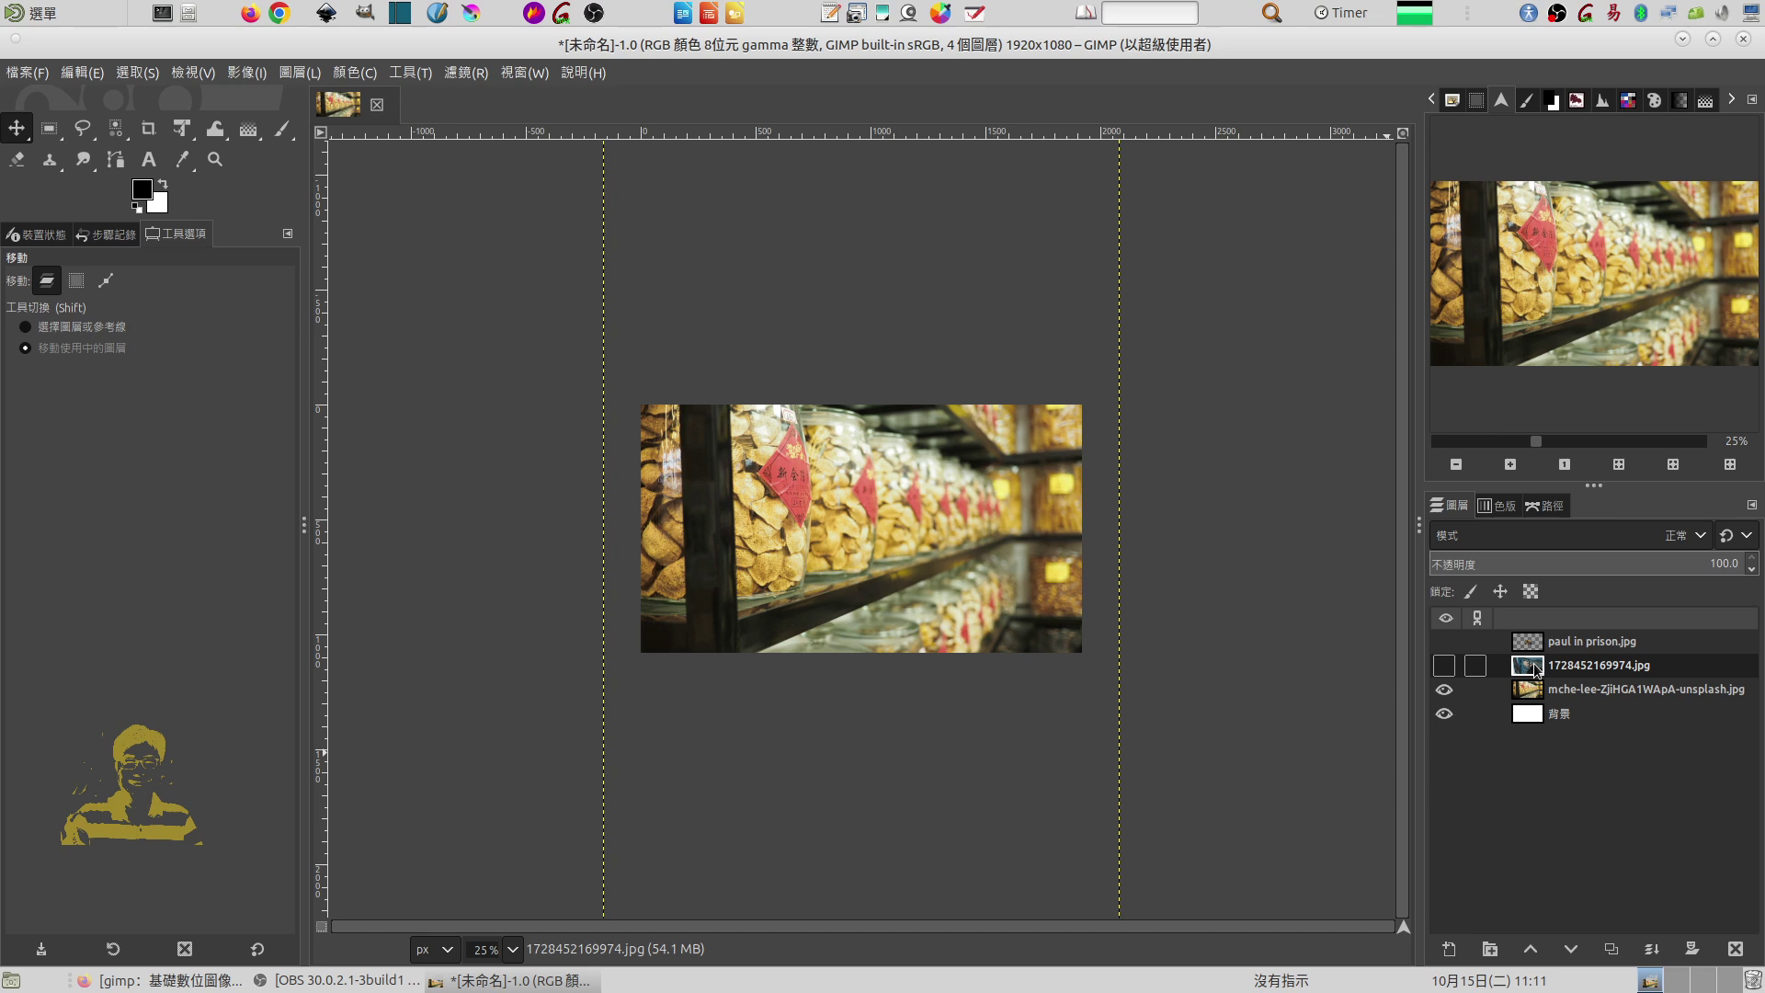
pyautogui.doubleClick(1535, 669)
pyautogui.click(1743, 421)
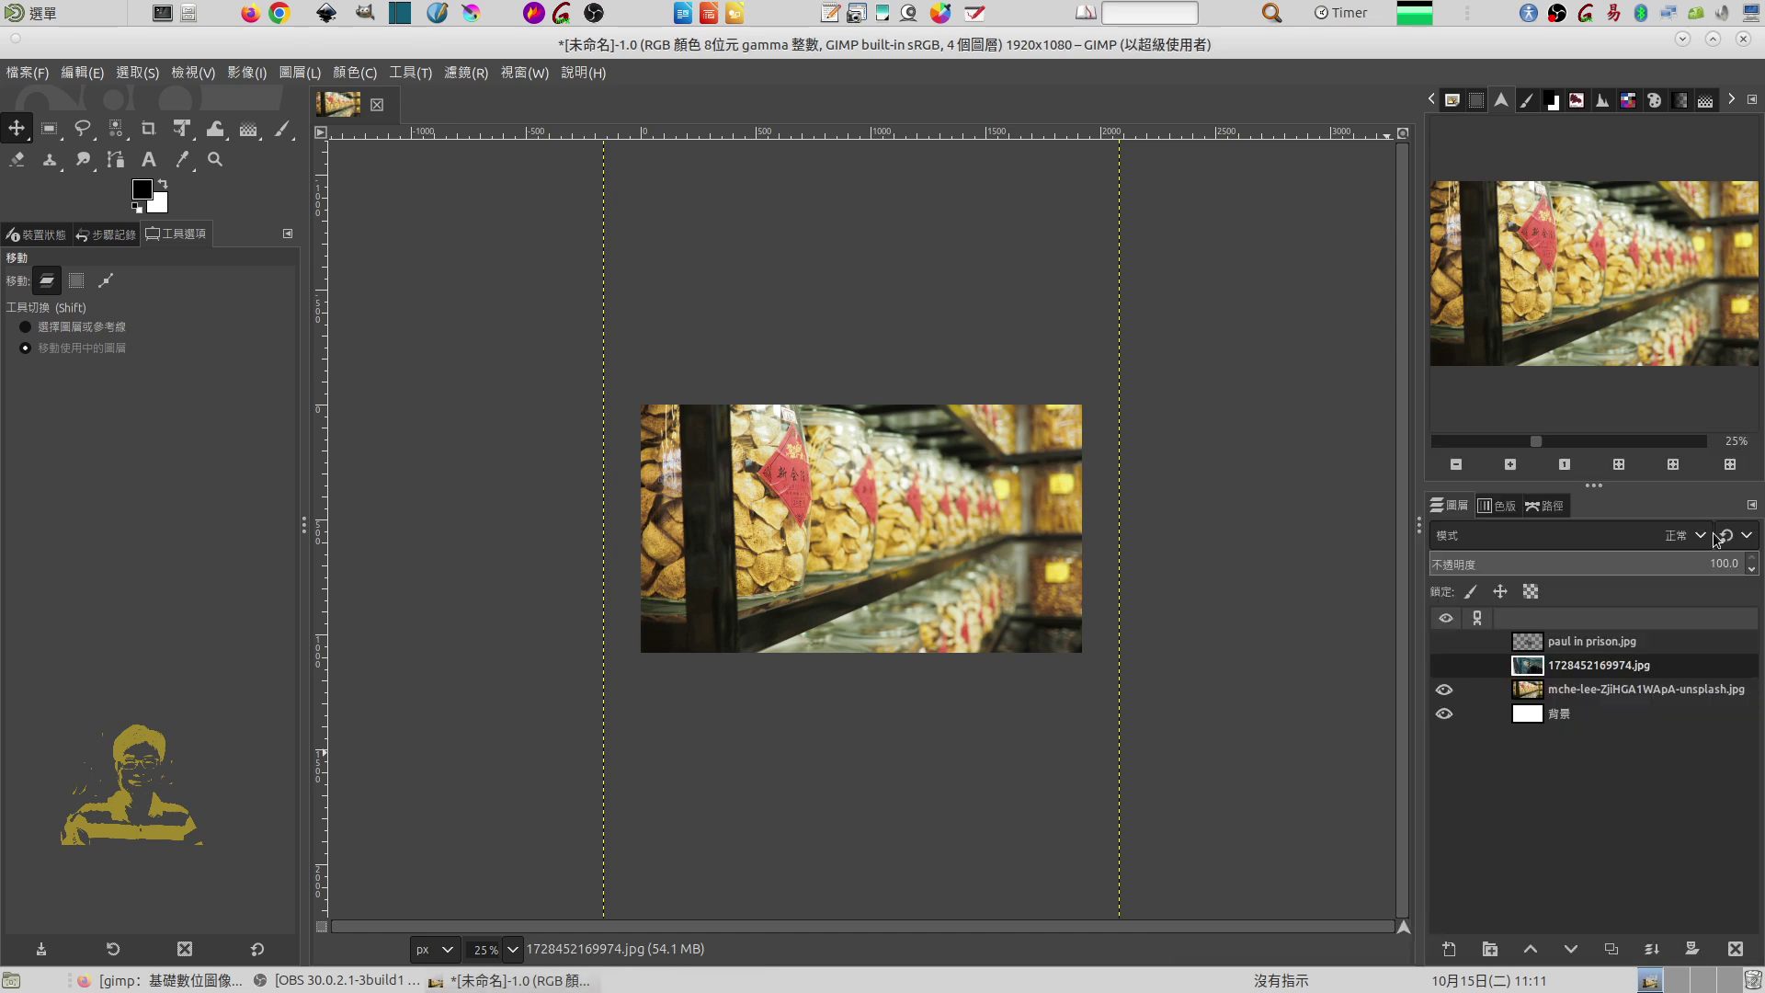
pyautogui.click(1456, 464)
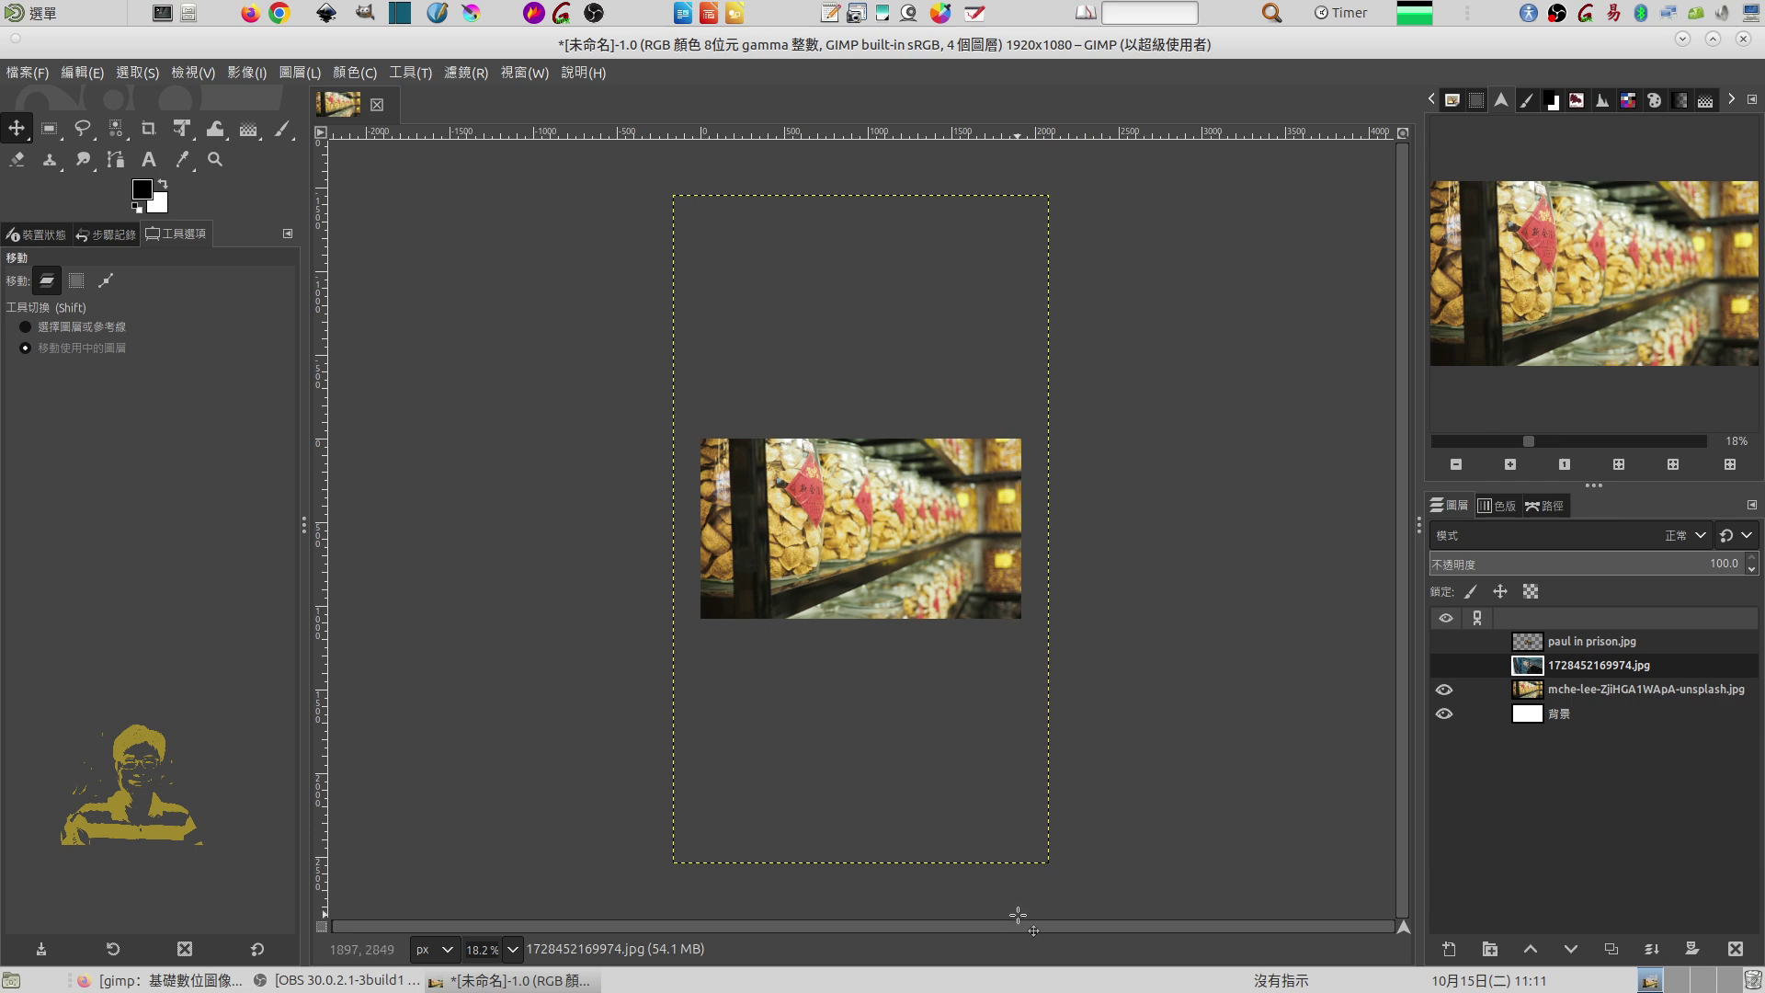
pyautogui.click(1444, 667)
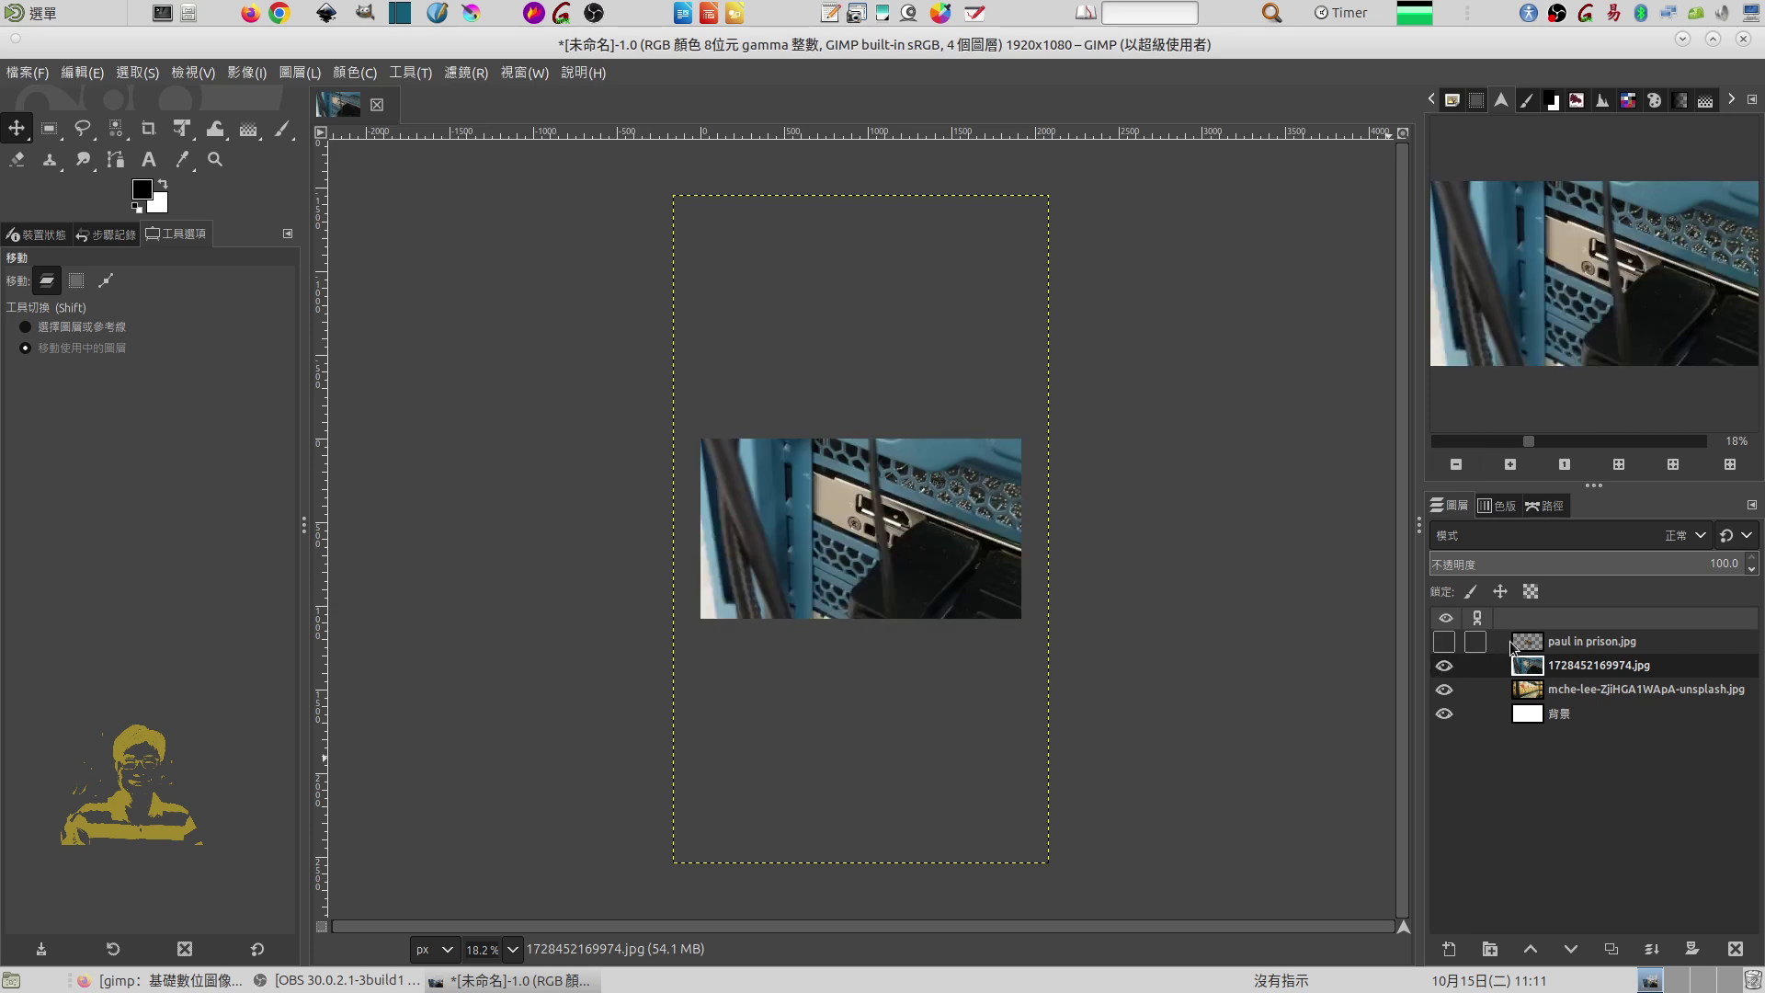
# - Hide the jar and paul in prison.jpg layers and make 1728452169974.jpg the active layer
pyautogui.click(1523, 643)
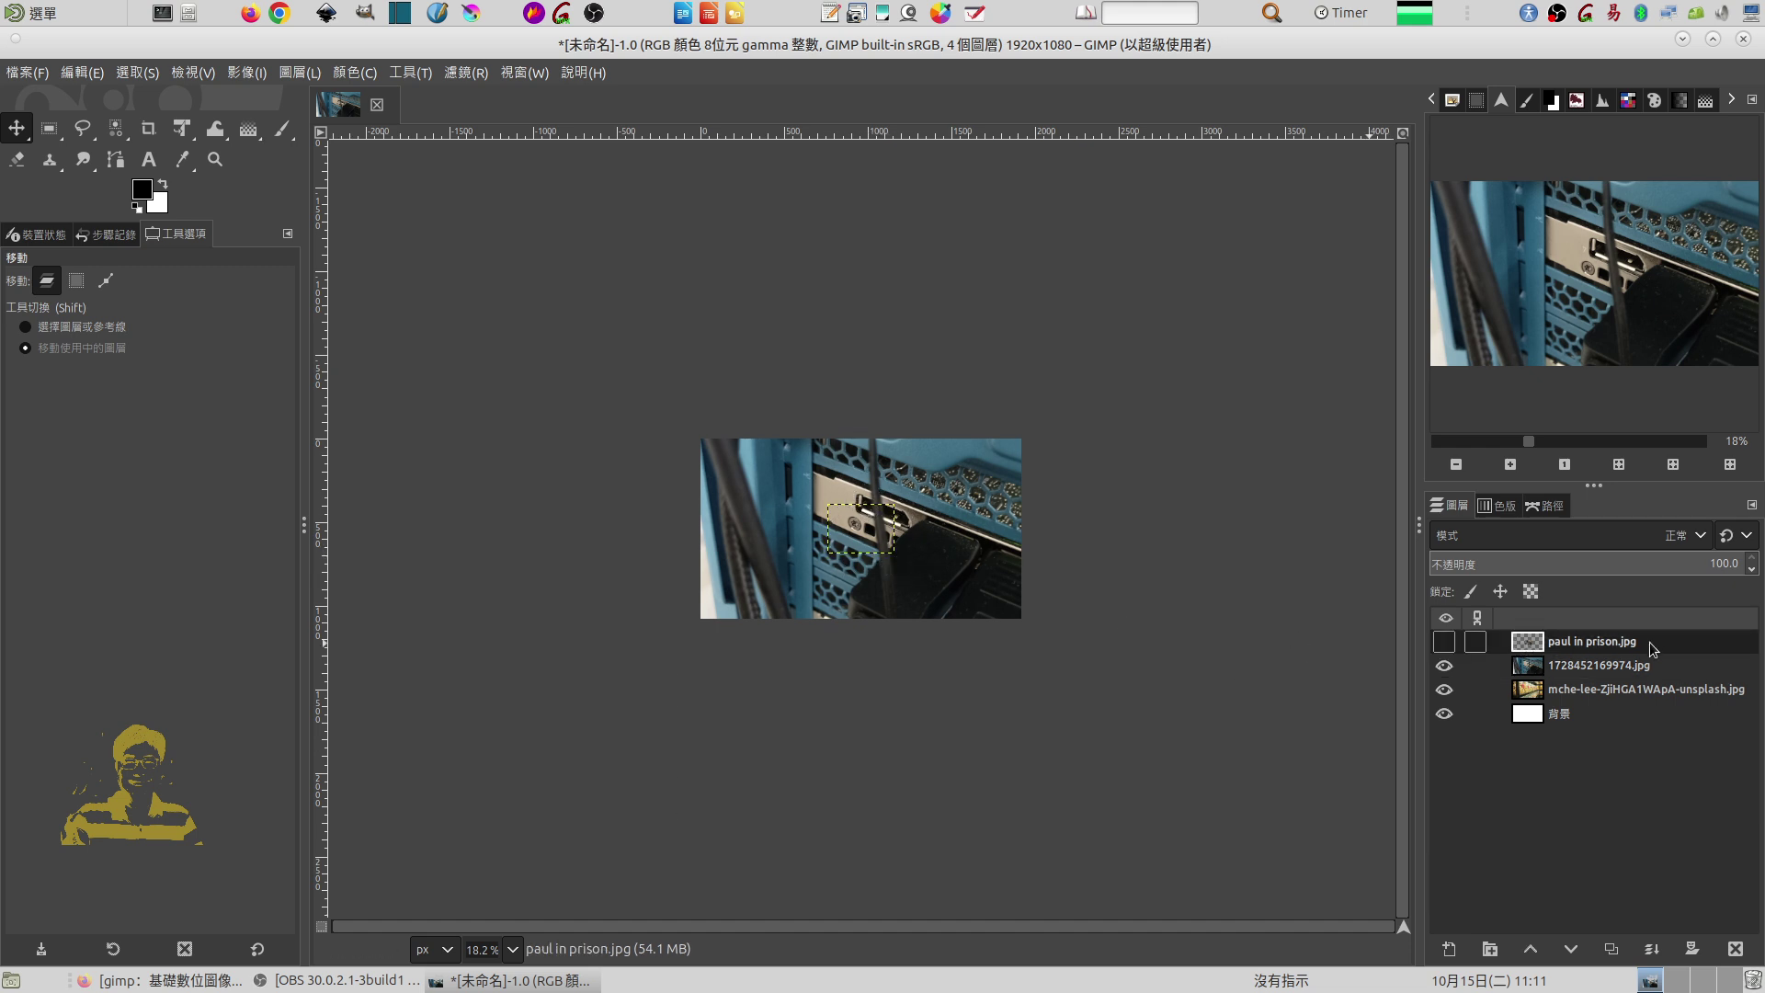
pyautogui.click(1444, 642)
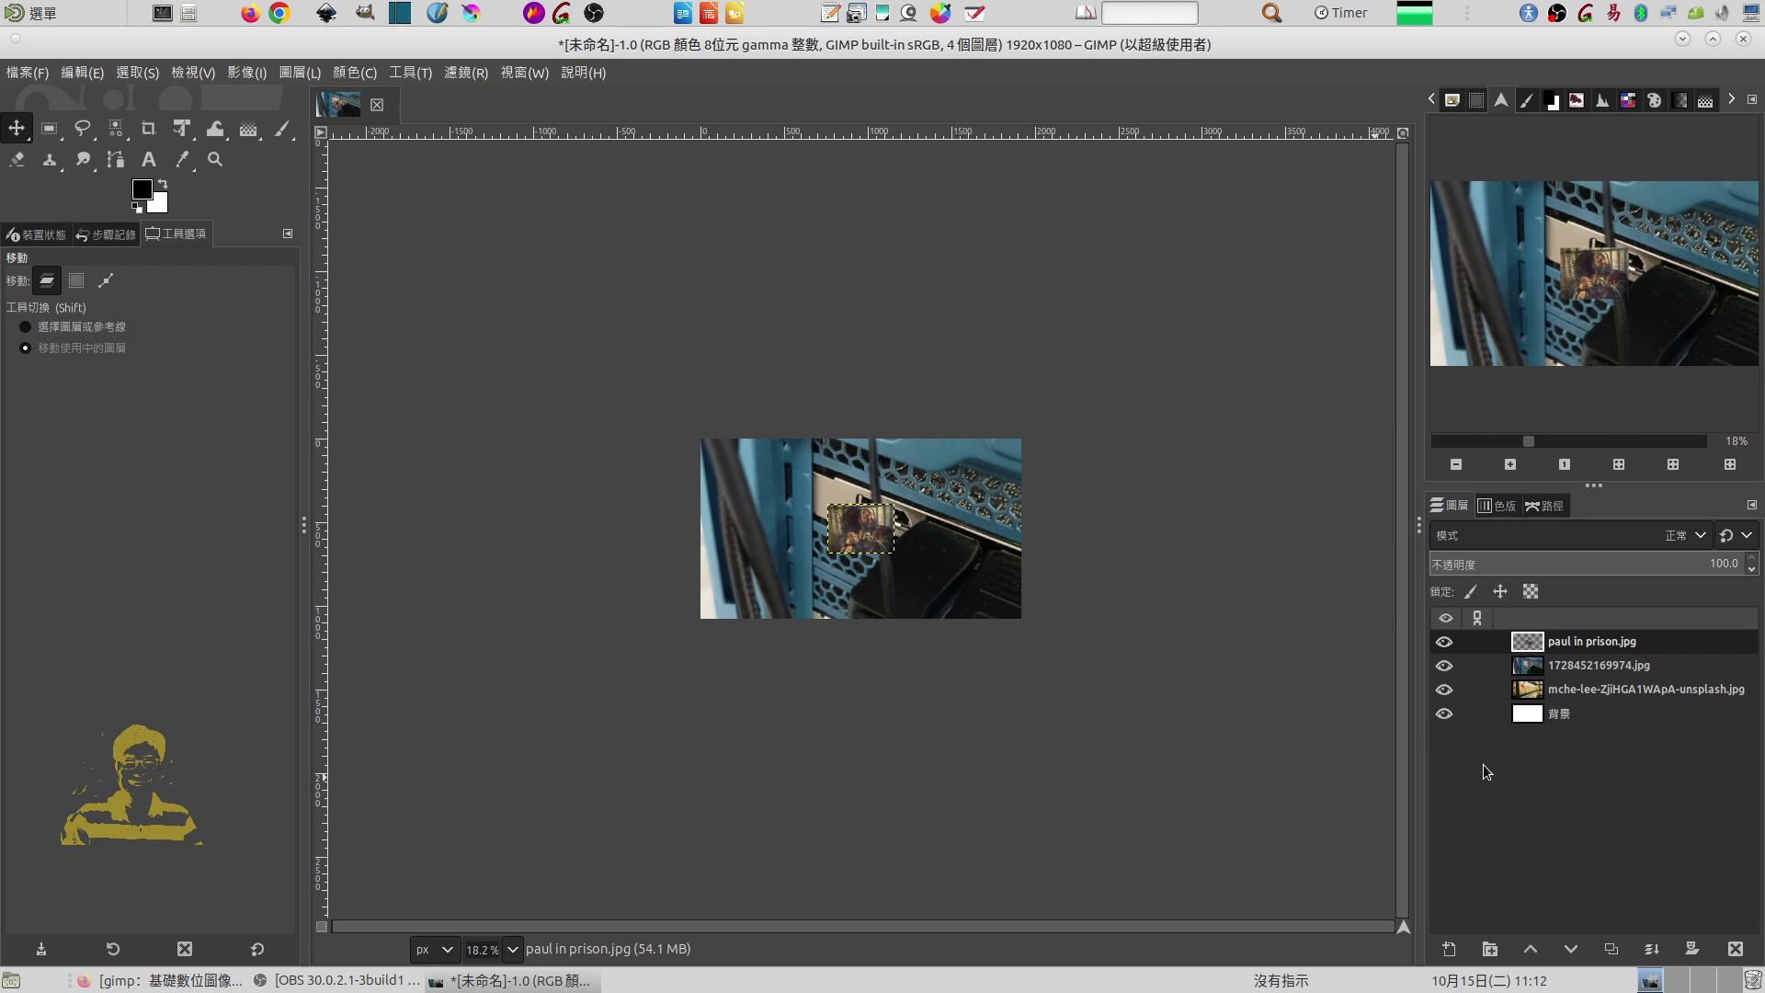
pyautogui.click(1444, 689)
pyautogui.click(1444, 641)
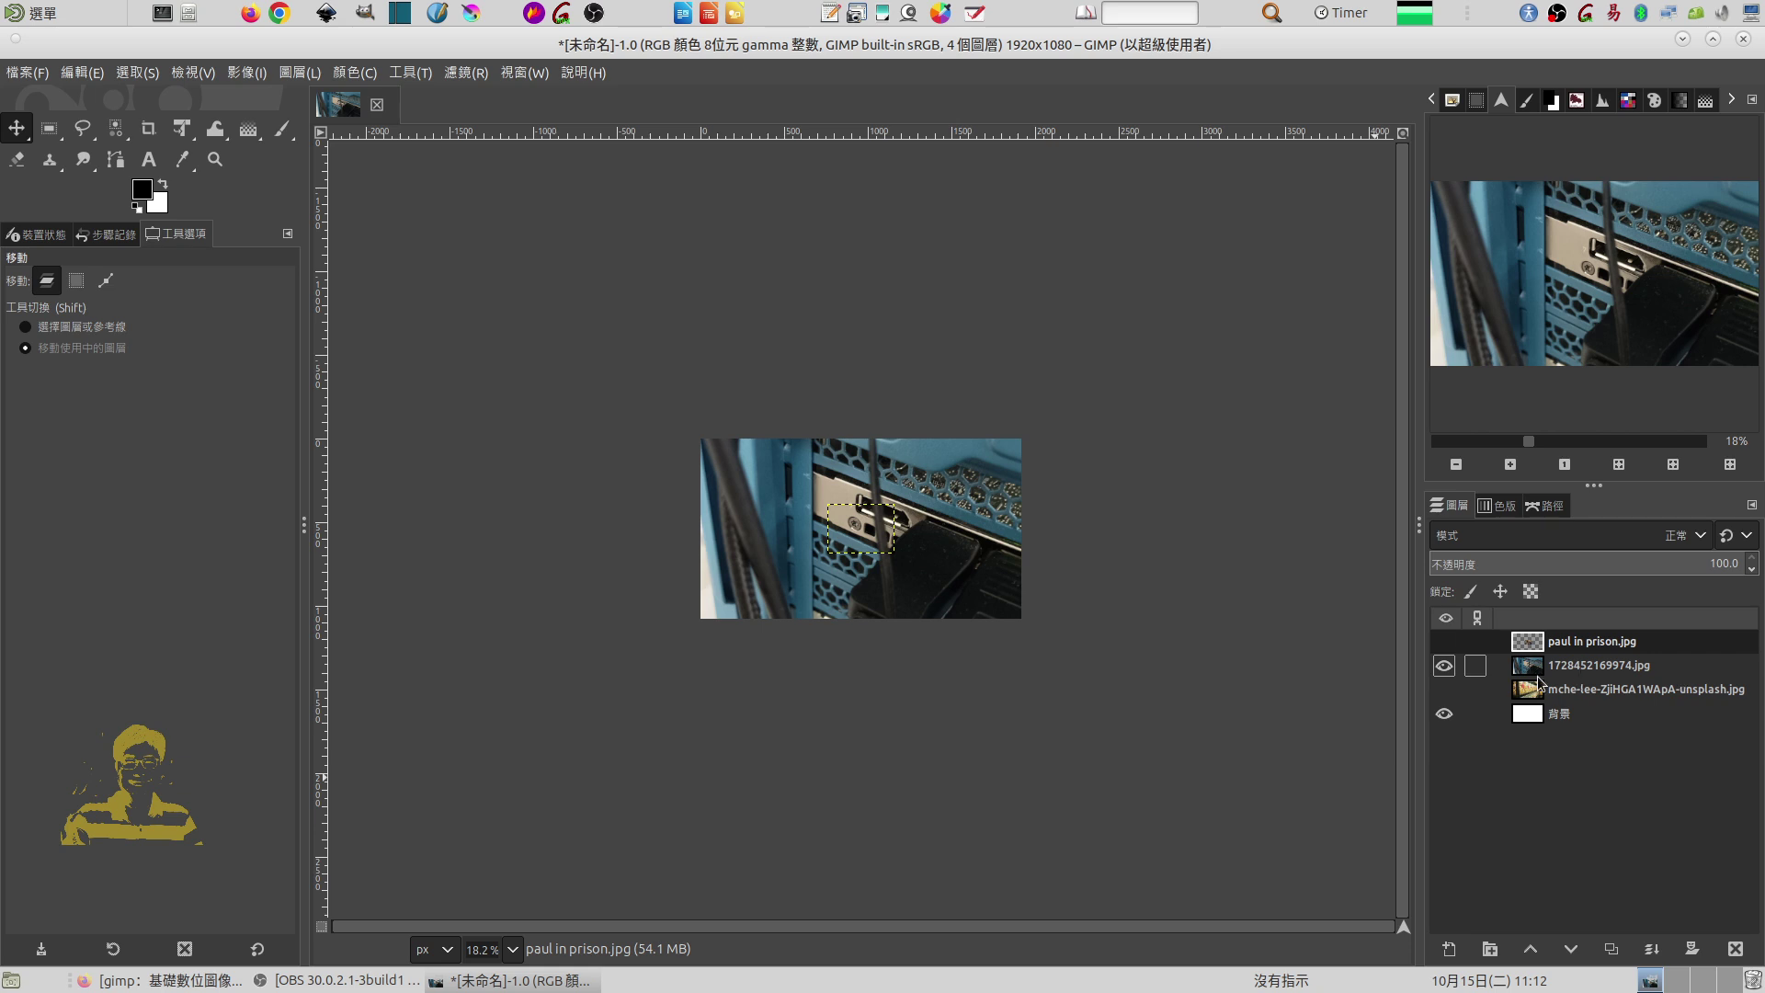
pyautogui.click(1532, 672)
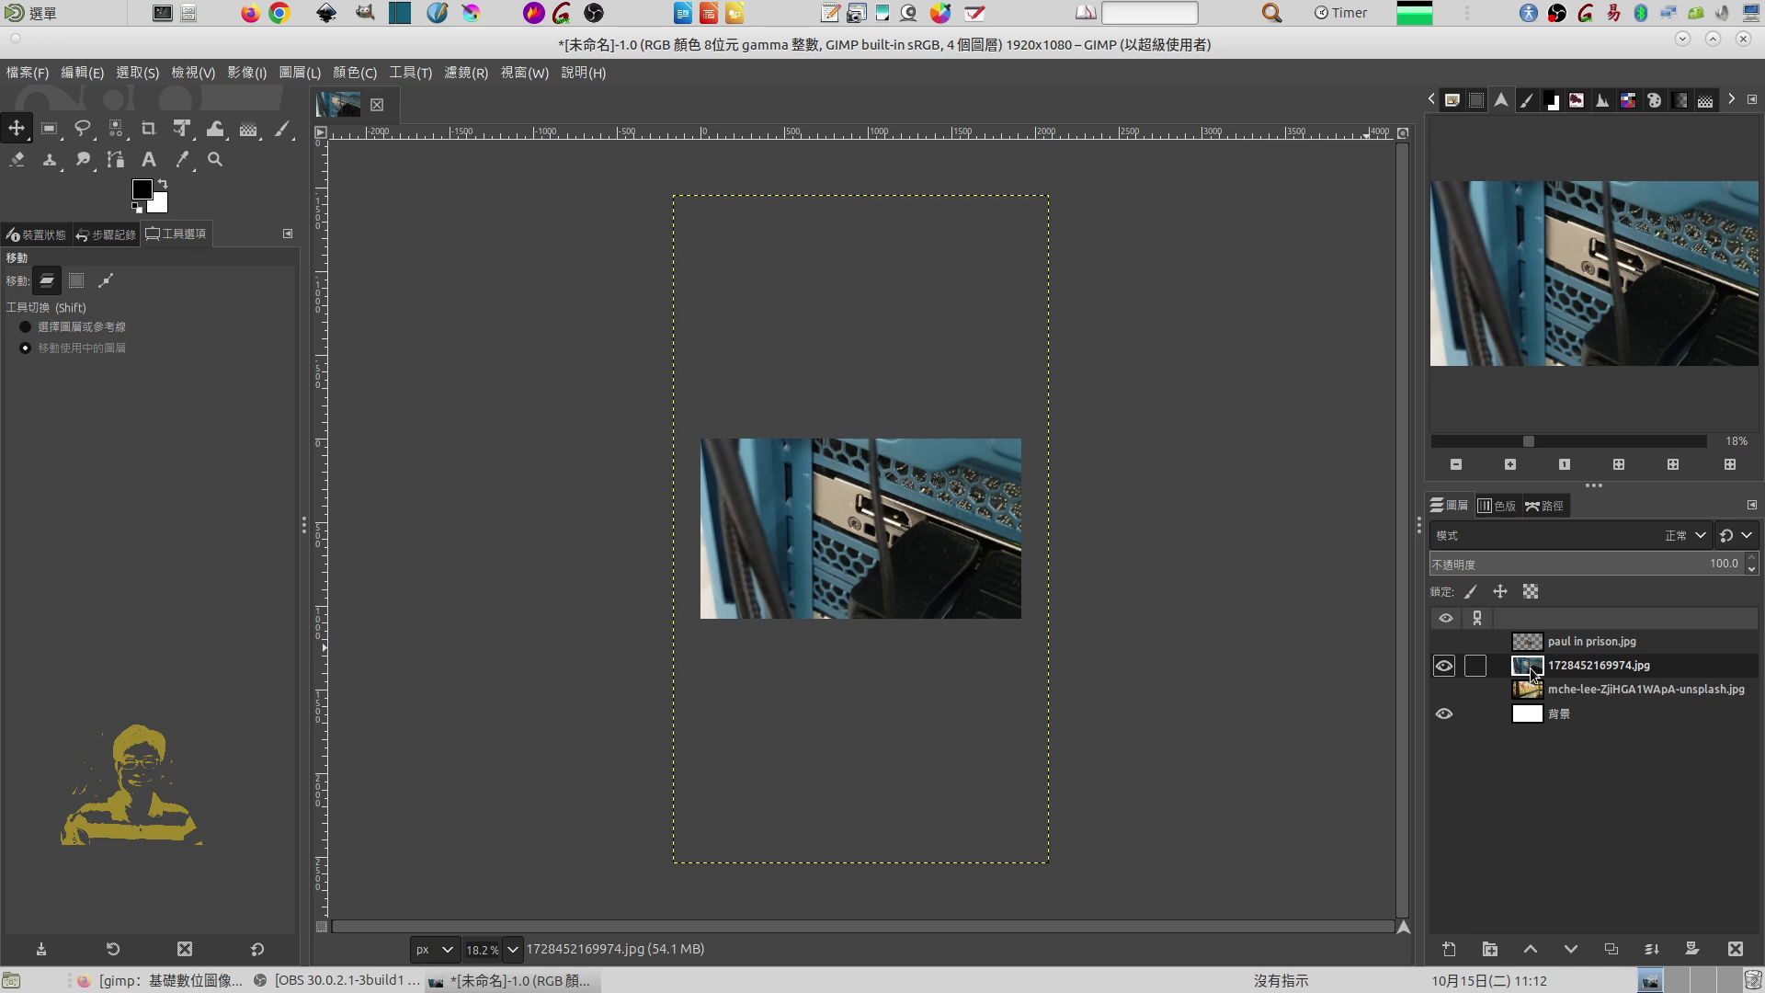
pyautogui.click(13, 136)
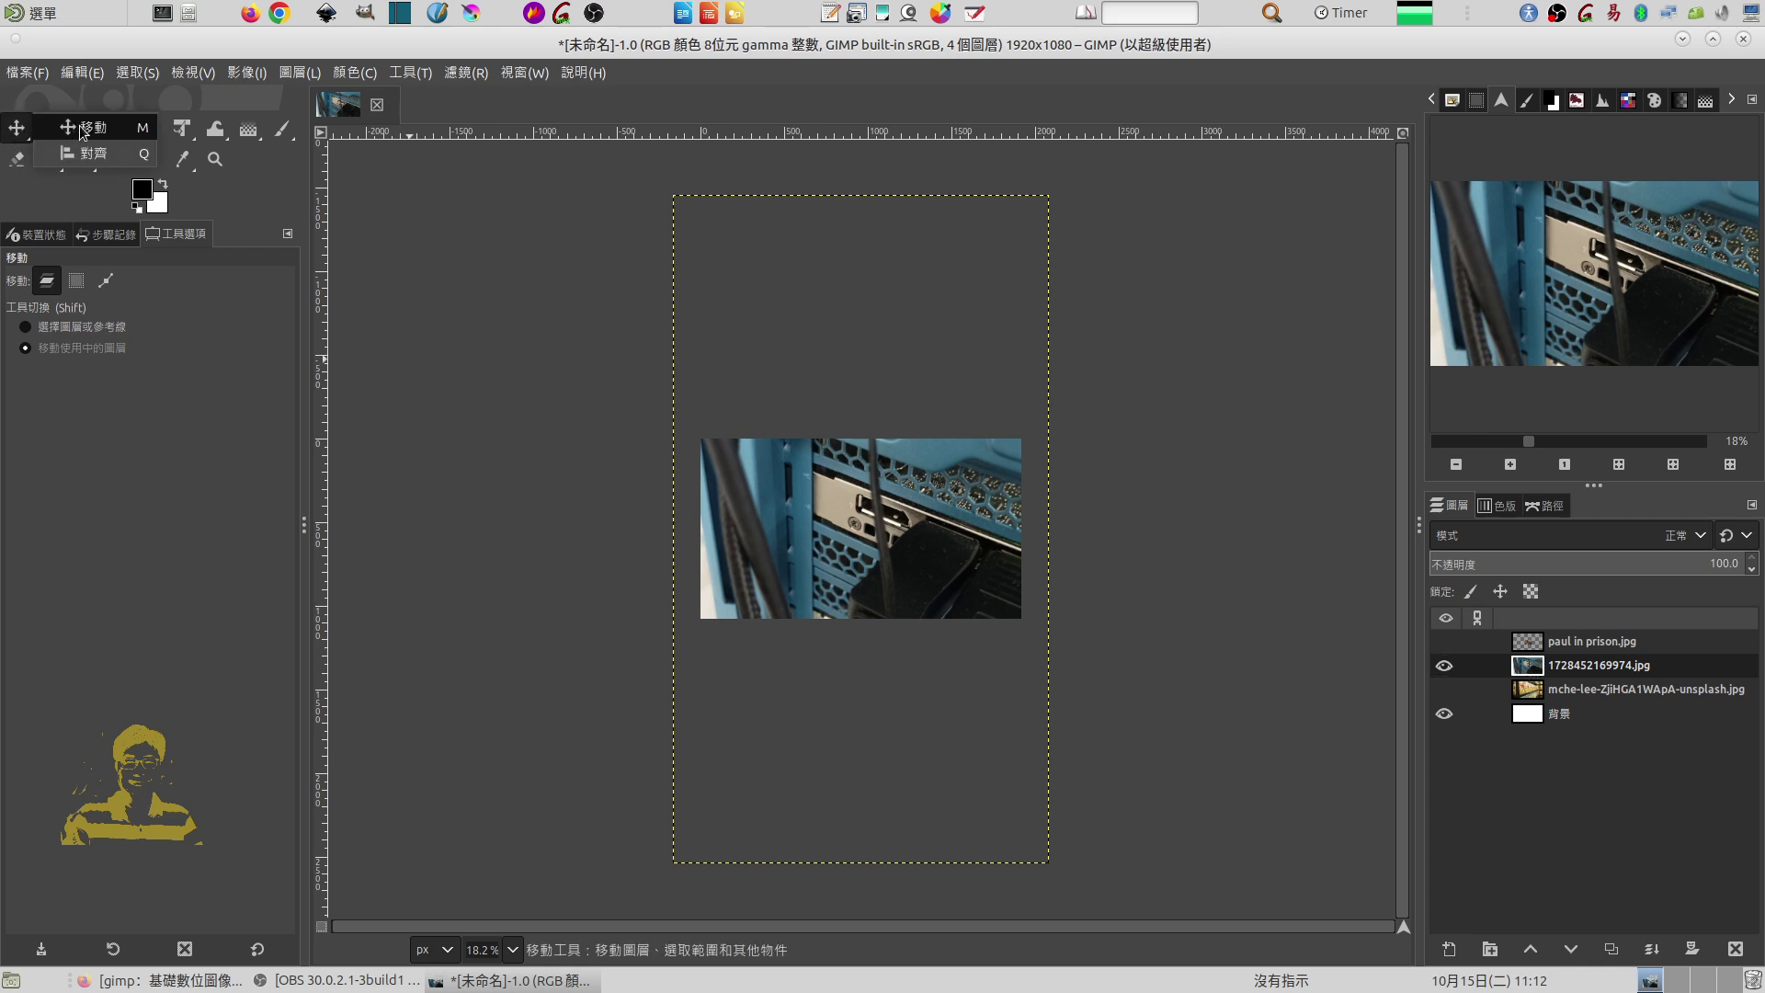
# - Move the 1728452169974.jpg layer so white background shows along the canvas's right side
pyautogui.click(84, 134)
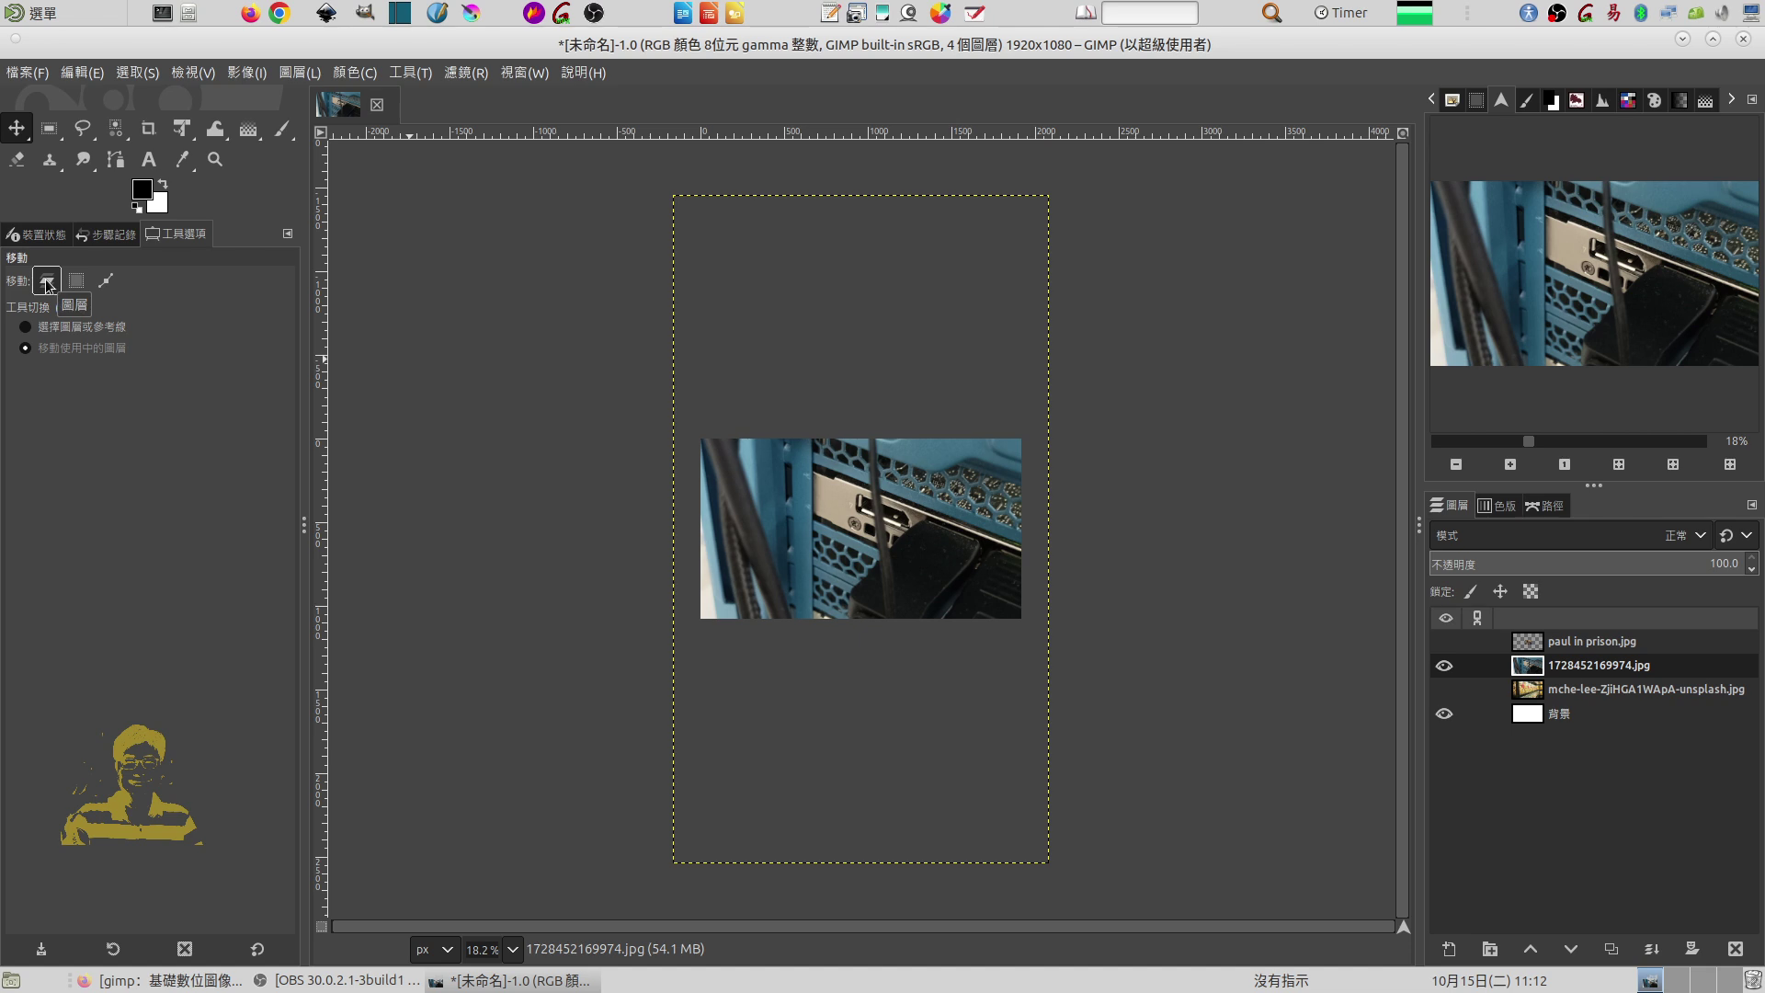
pyautogui.moveTo(915, 547)
pyautogui.mouseDown()
pyautogui.moveTo(947, 649)
pyautogui.moveTo(832, 569)
pyautogui.mouseUp()
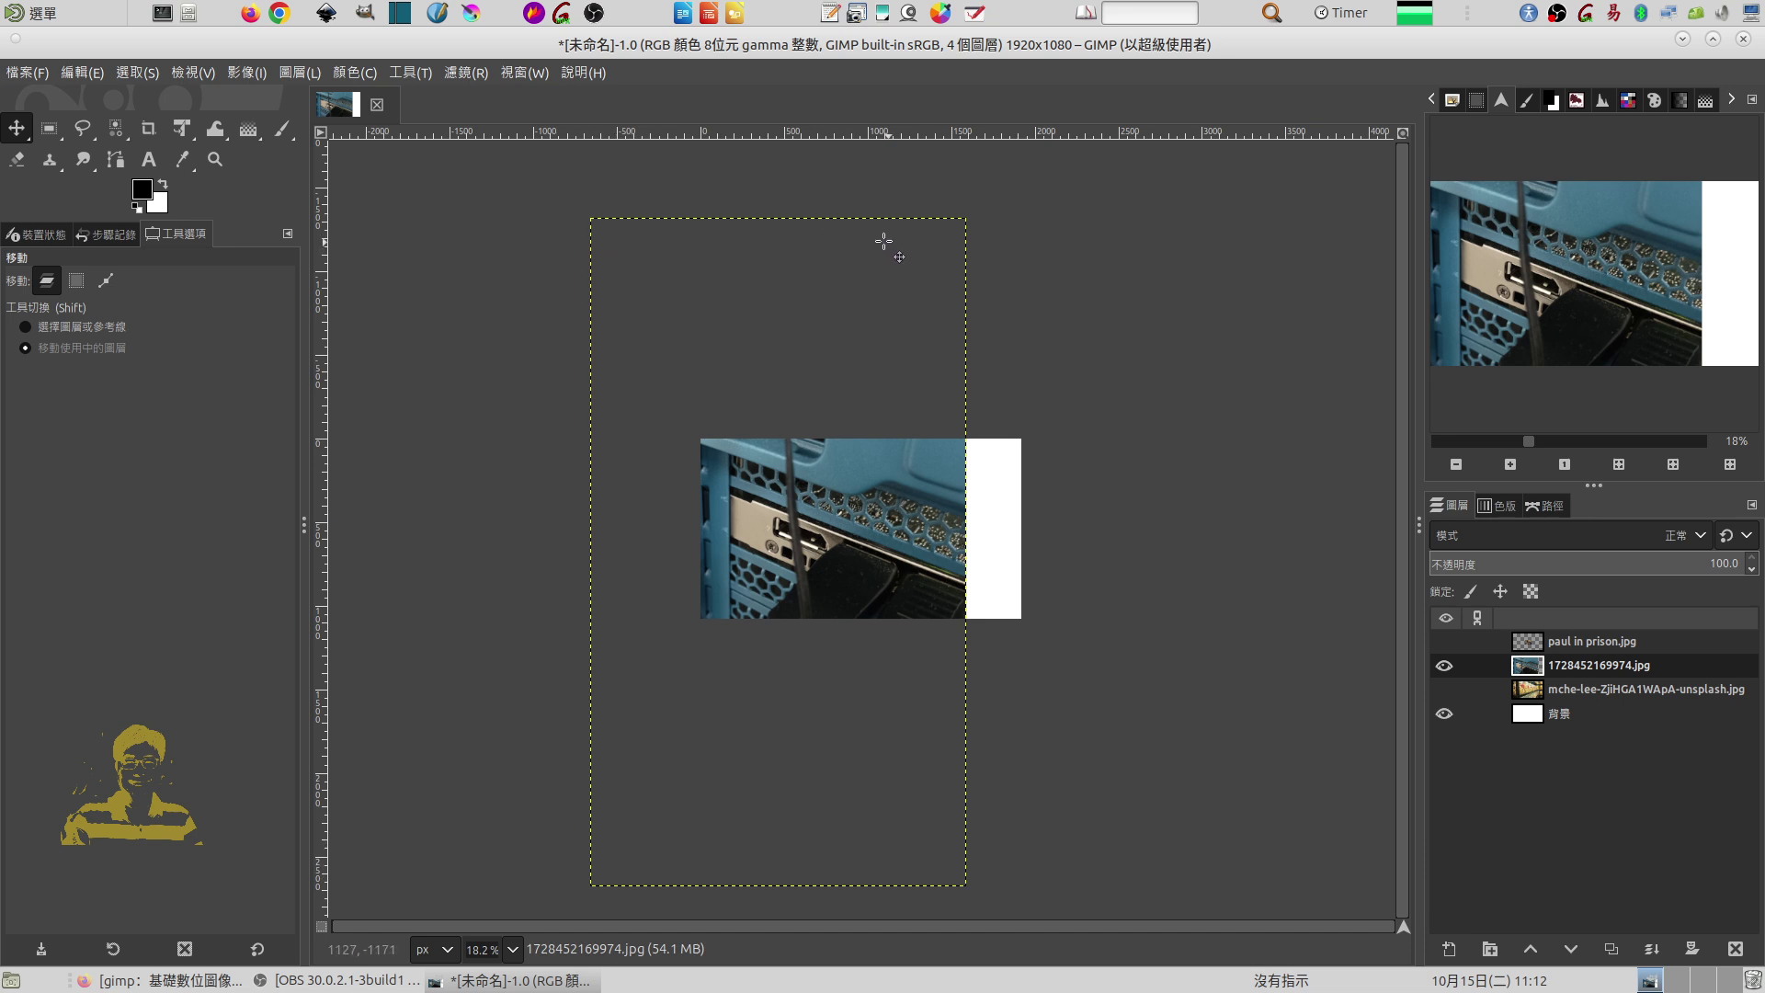
pyautogui.moveTo(980, 621); pyautogui.dragTo(997, 526)
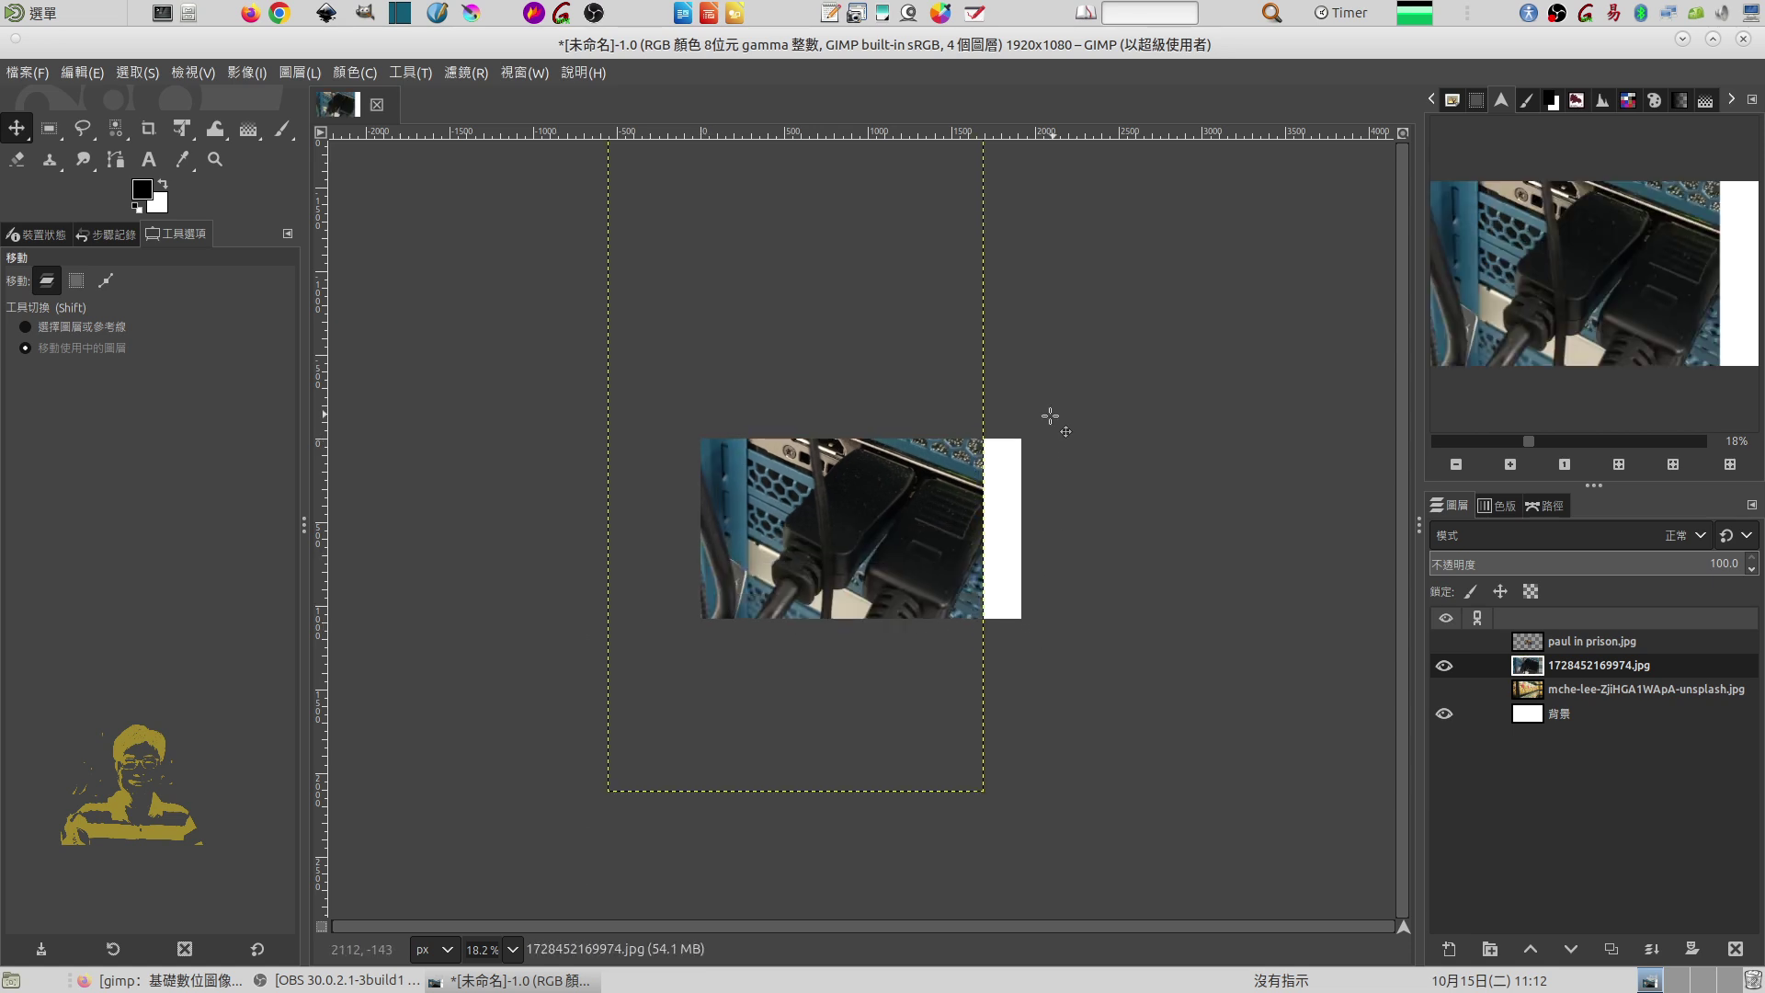
pyautogui.moveTo(875, 298)
pyautogui.mouseDown()
pyautogui.moveTo(1052, 396)
pyautogui.moveTo(824, 364)
pyautogui.mouseUp()
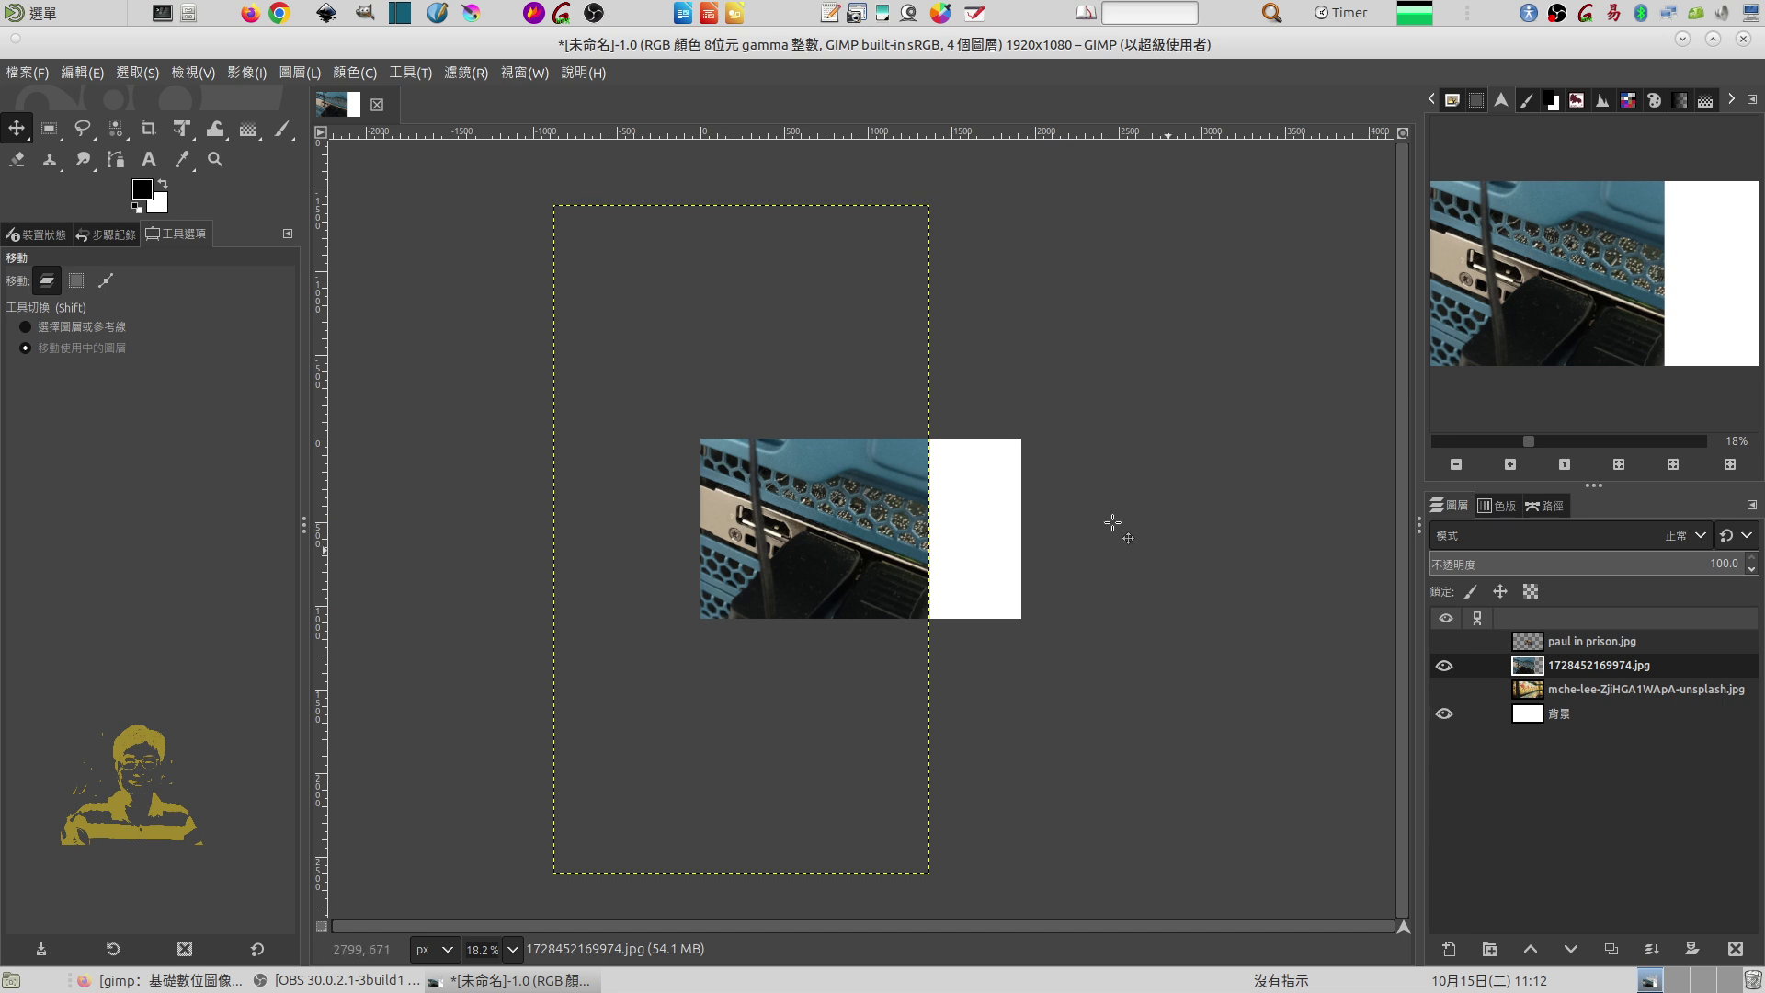
pyautogui.click(246, 73)
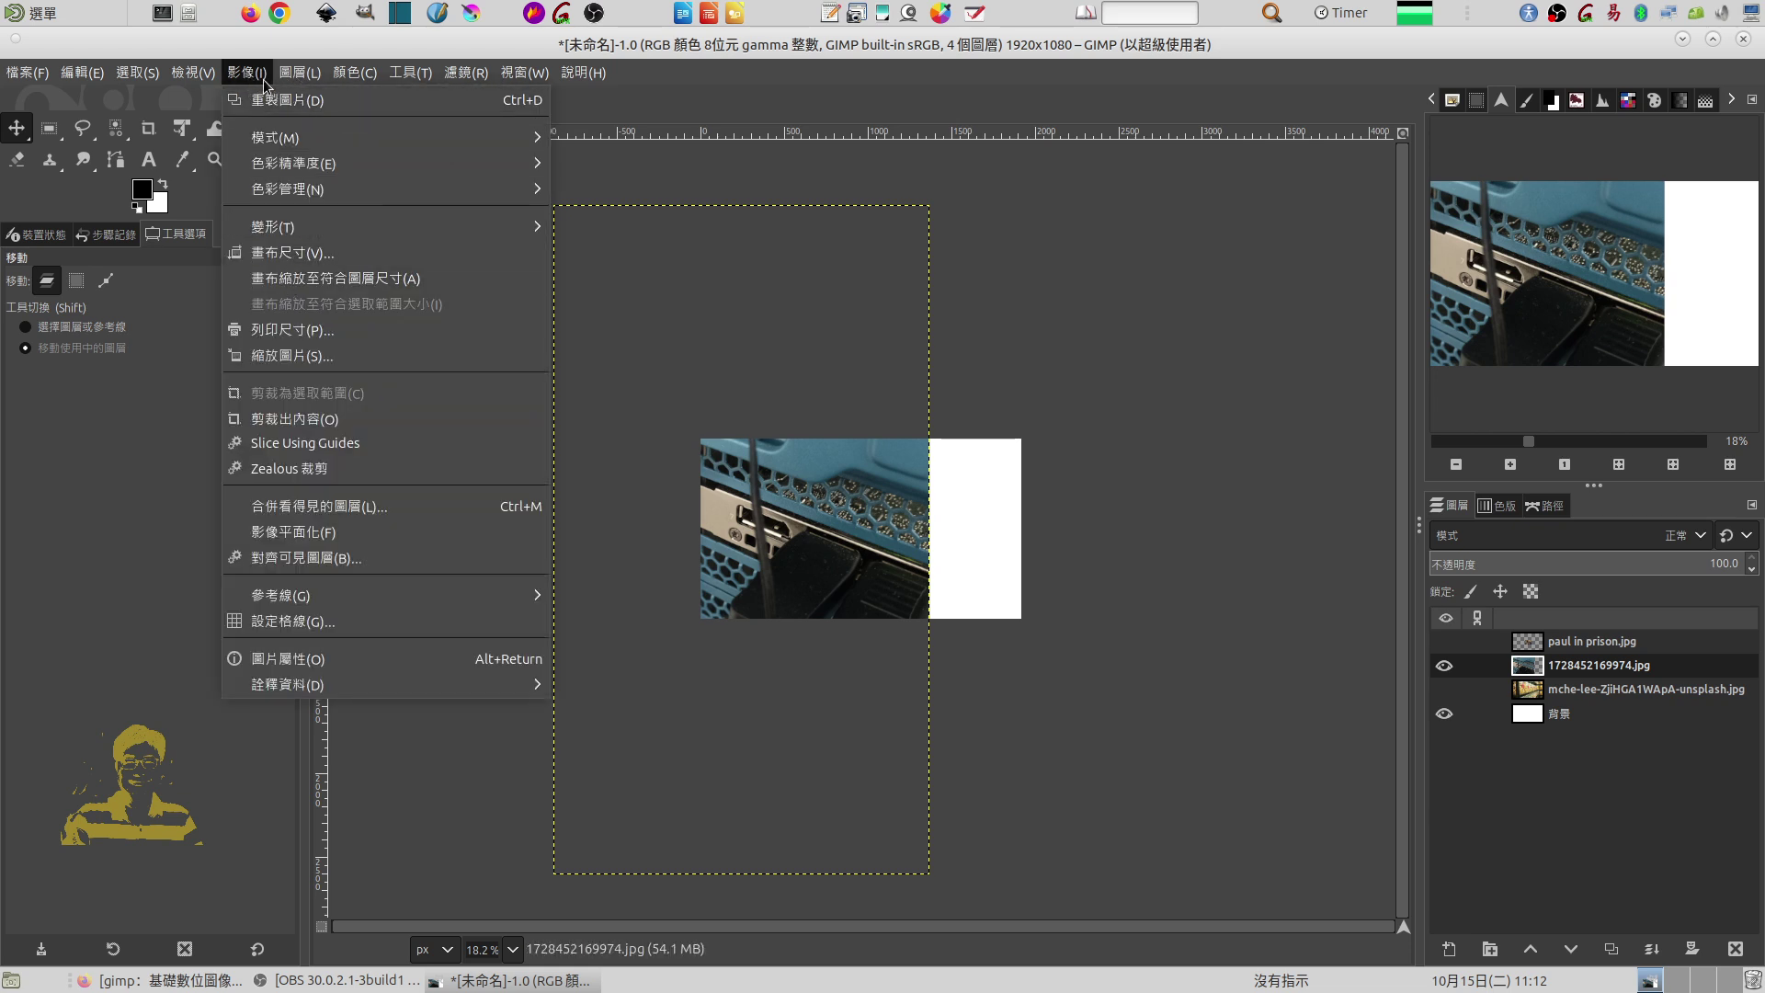
# - Hide 1728452169974.jpg, show paul in prison.jpg, and make it the active layer
pyautogui.click(529, 42)
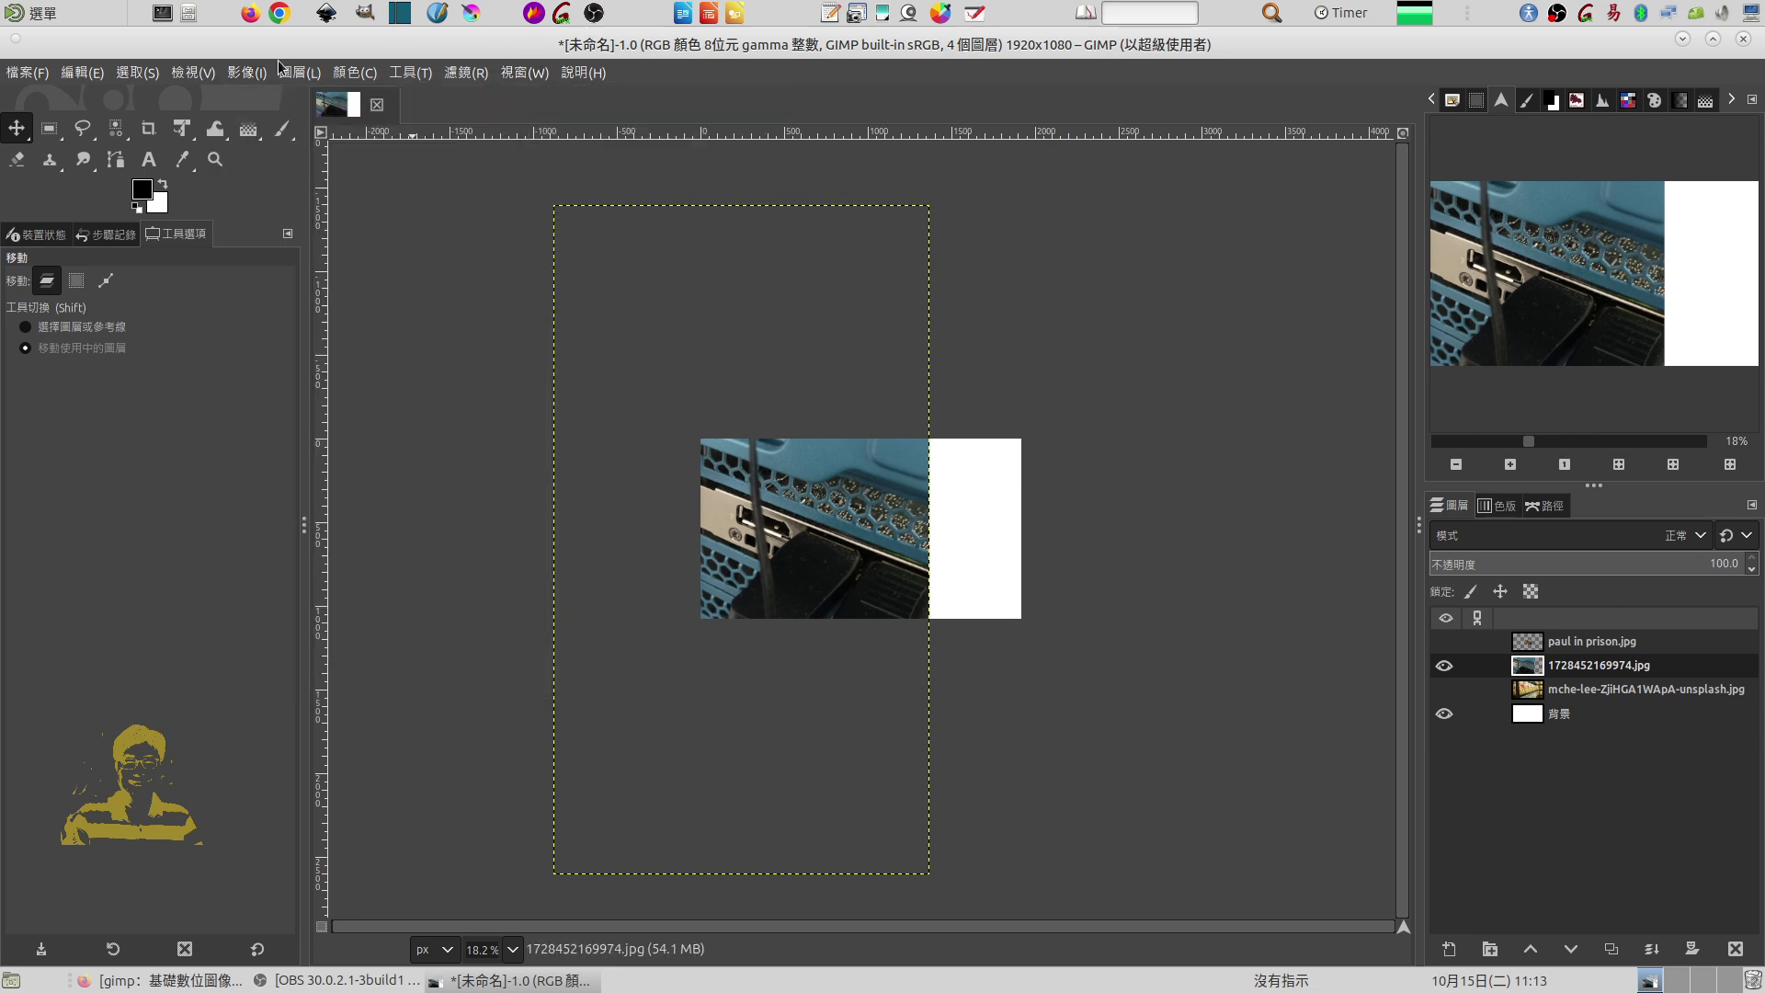
pyautogui.click(1530, 715)
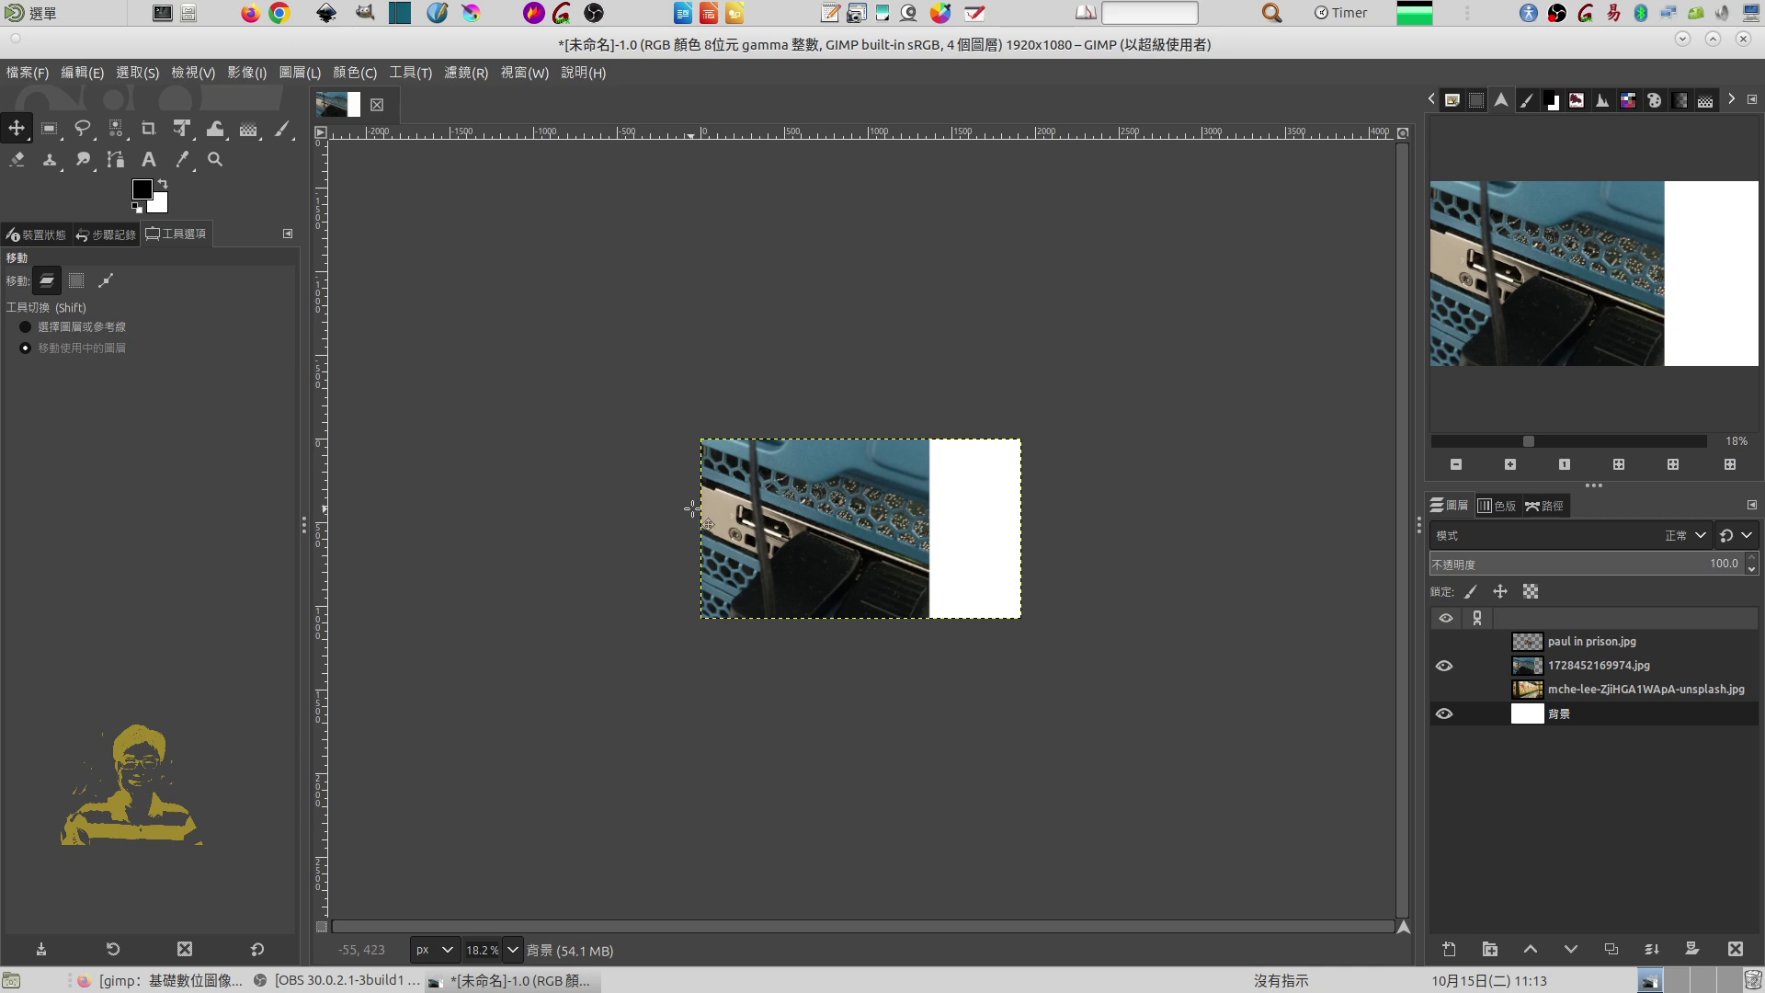
pyautogui.click(1445, 667)
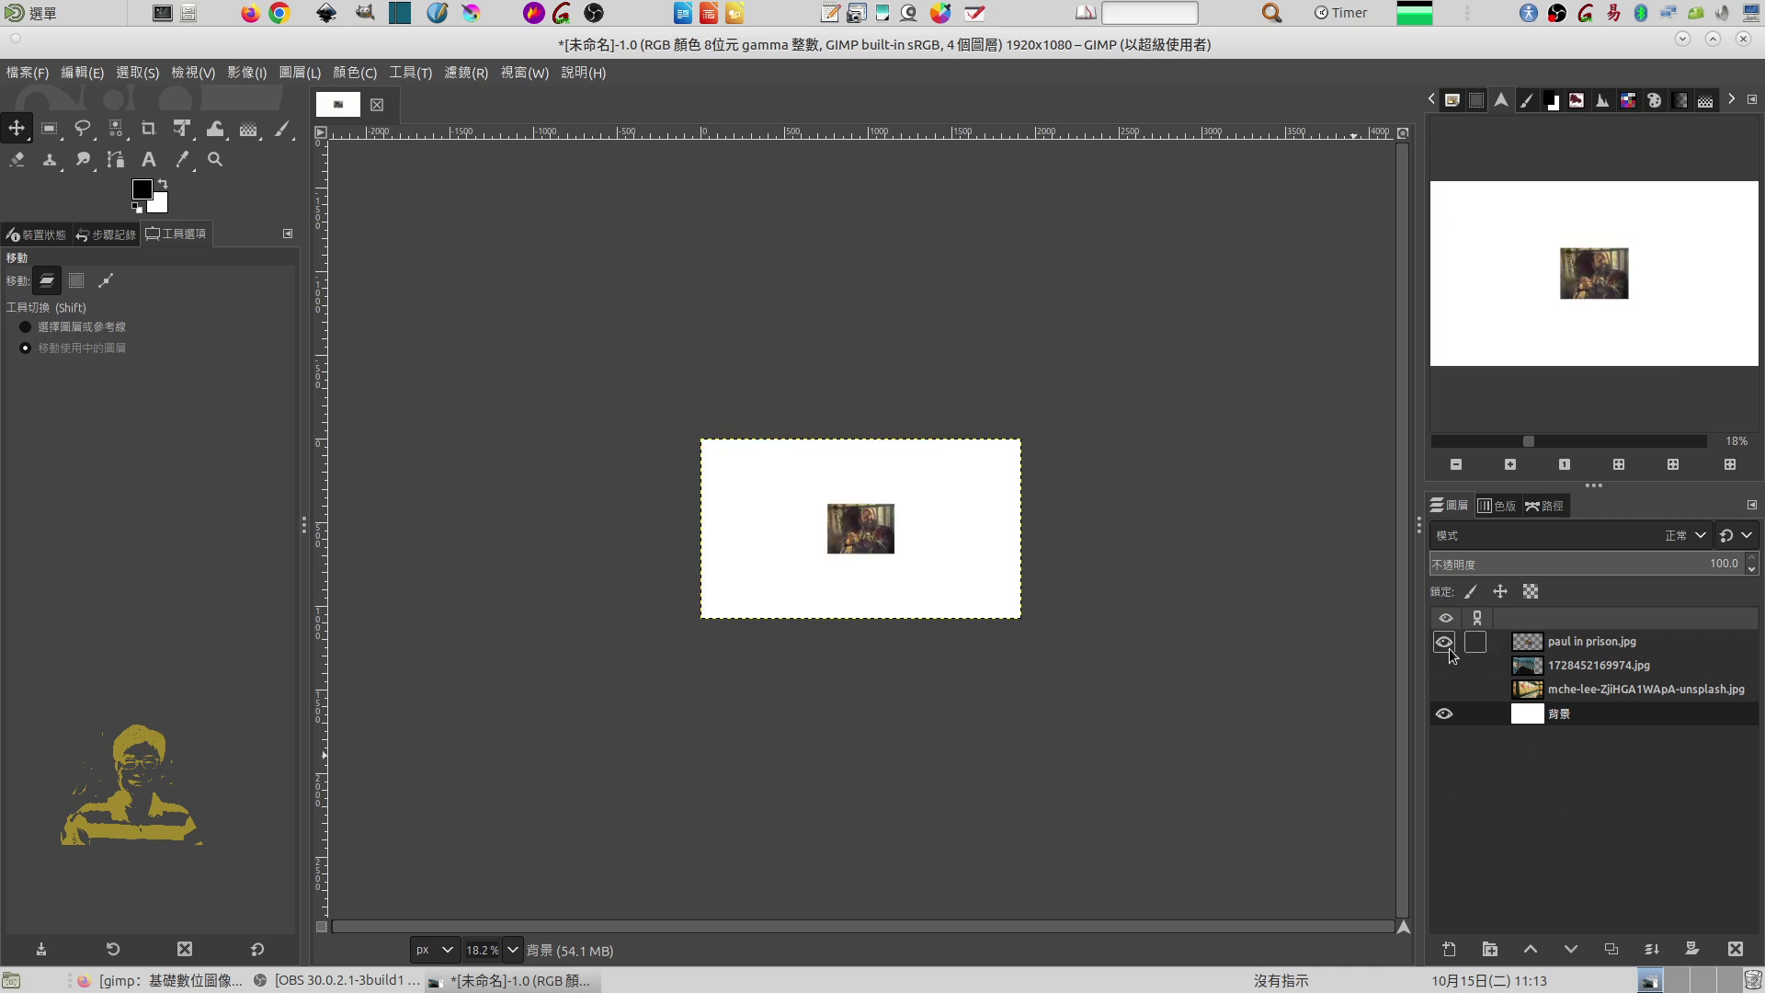
pyautogui.click(1590, 640)
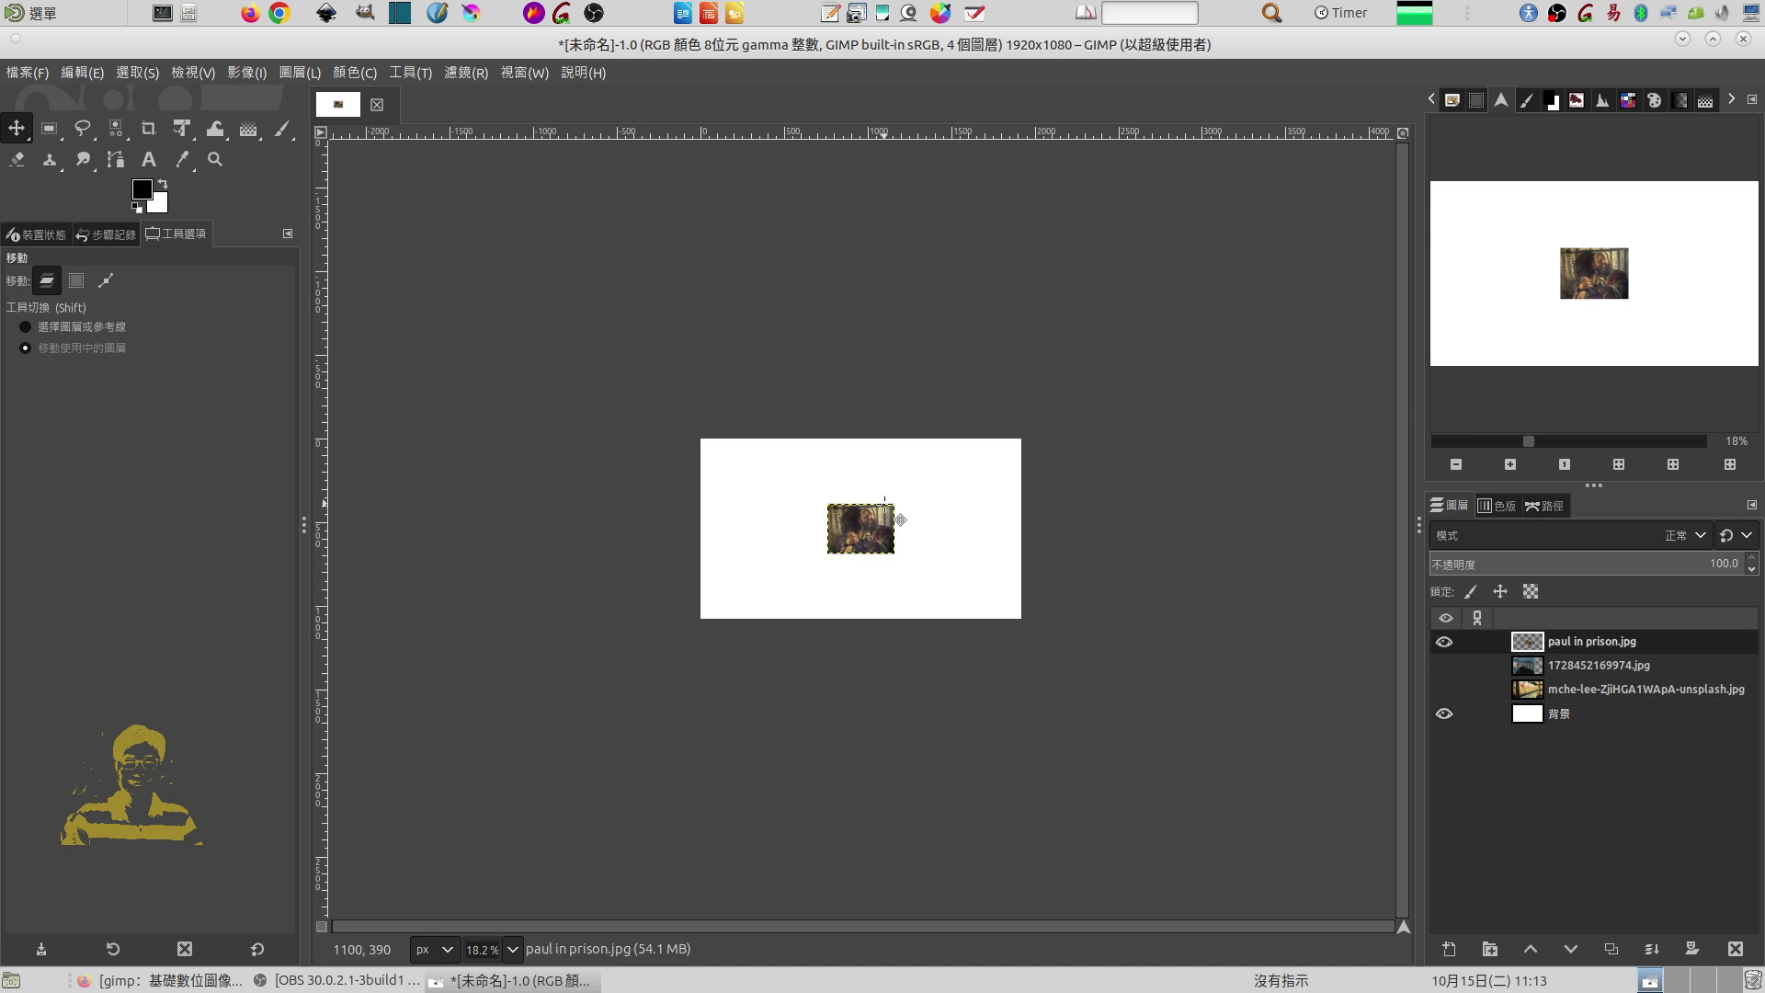
pyautogui.click(1526, 717)
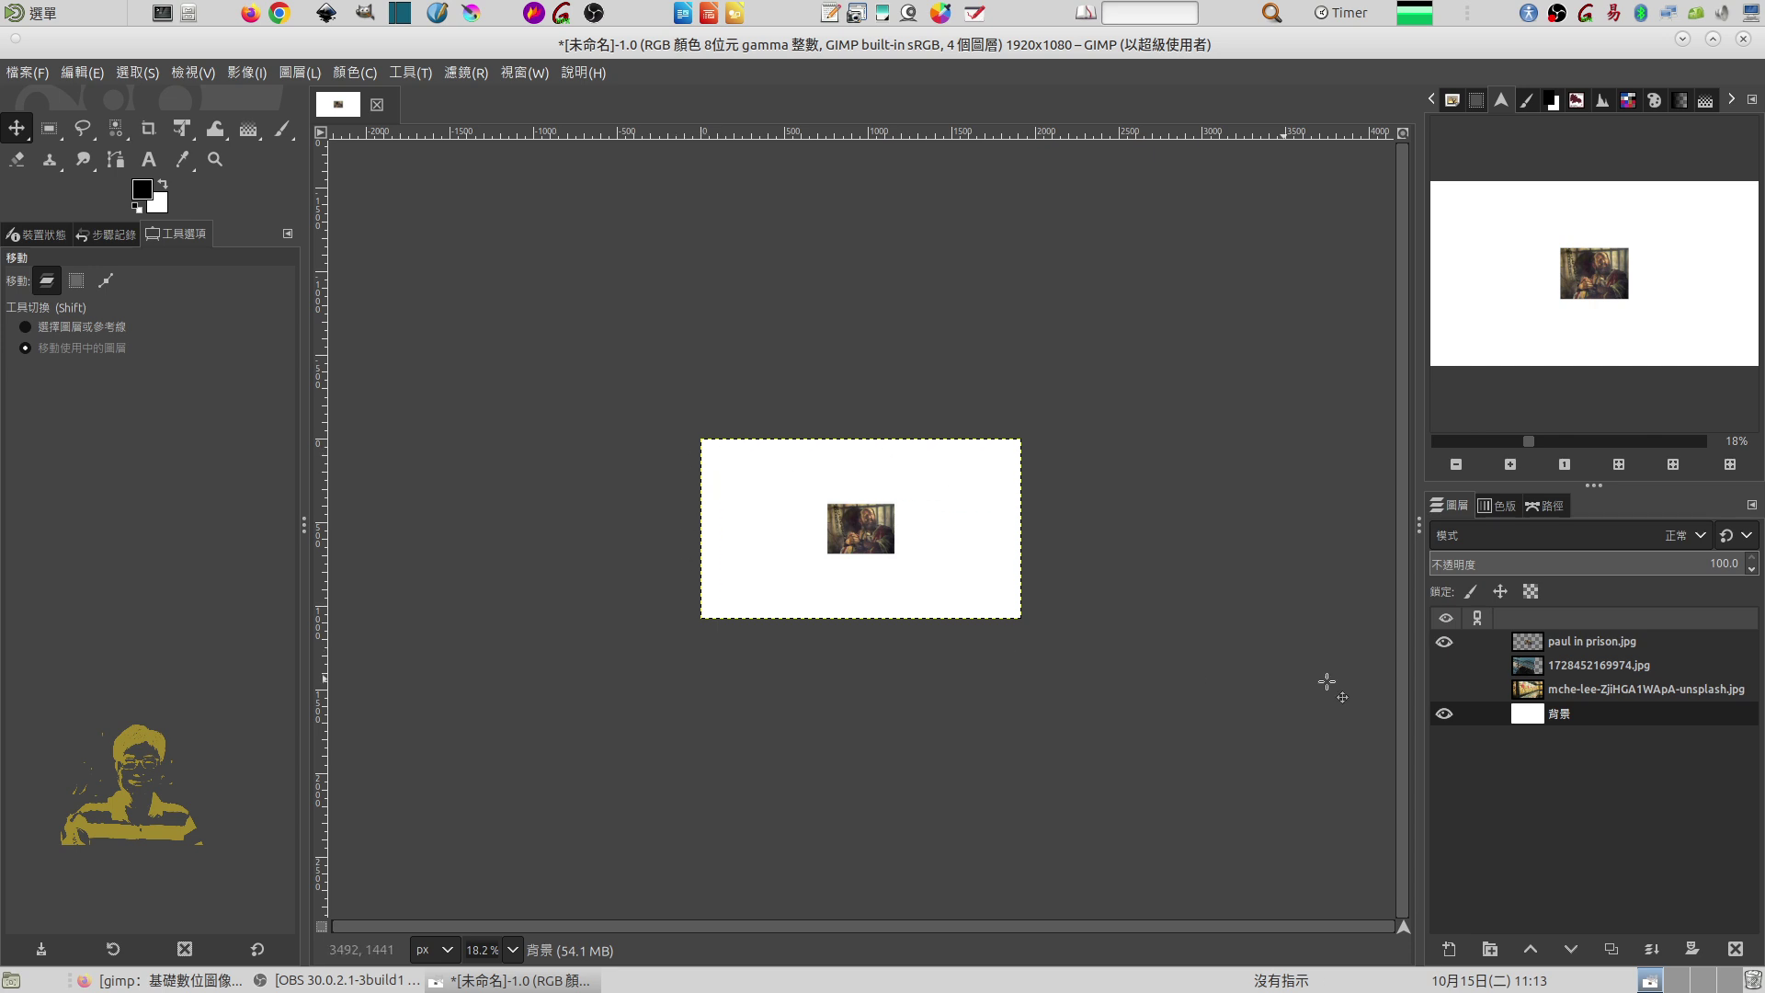
pyautogui.press('Home')
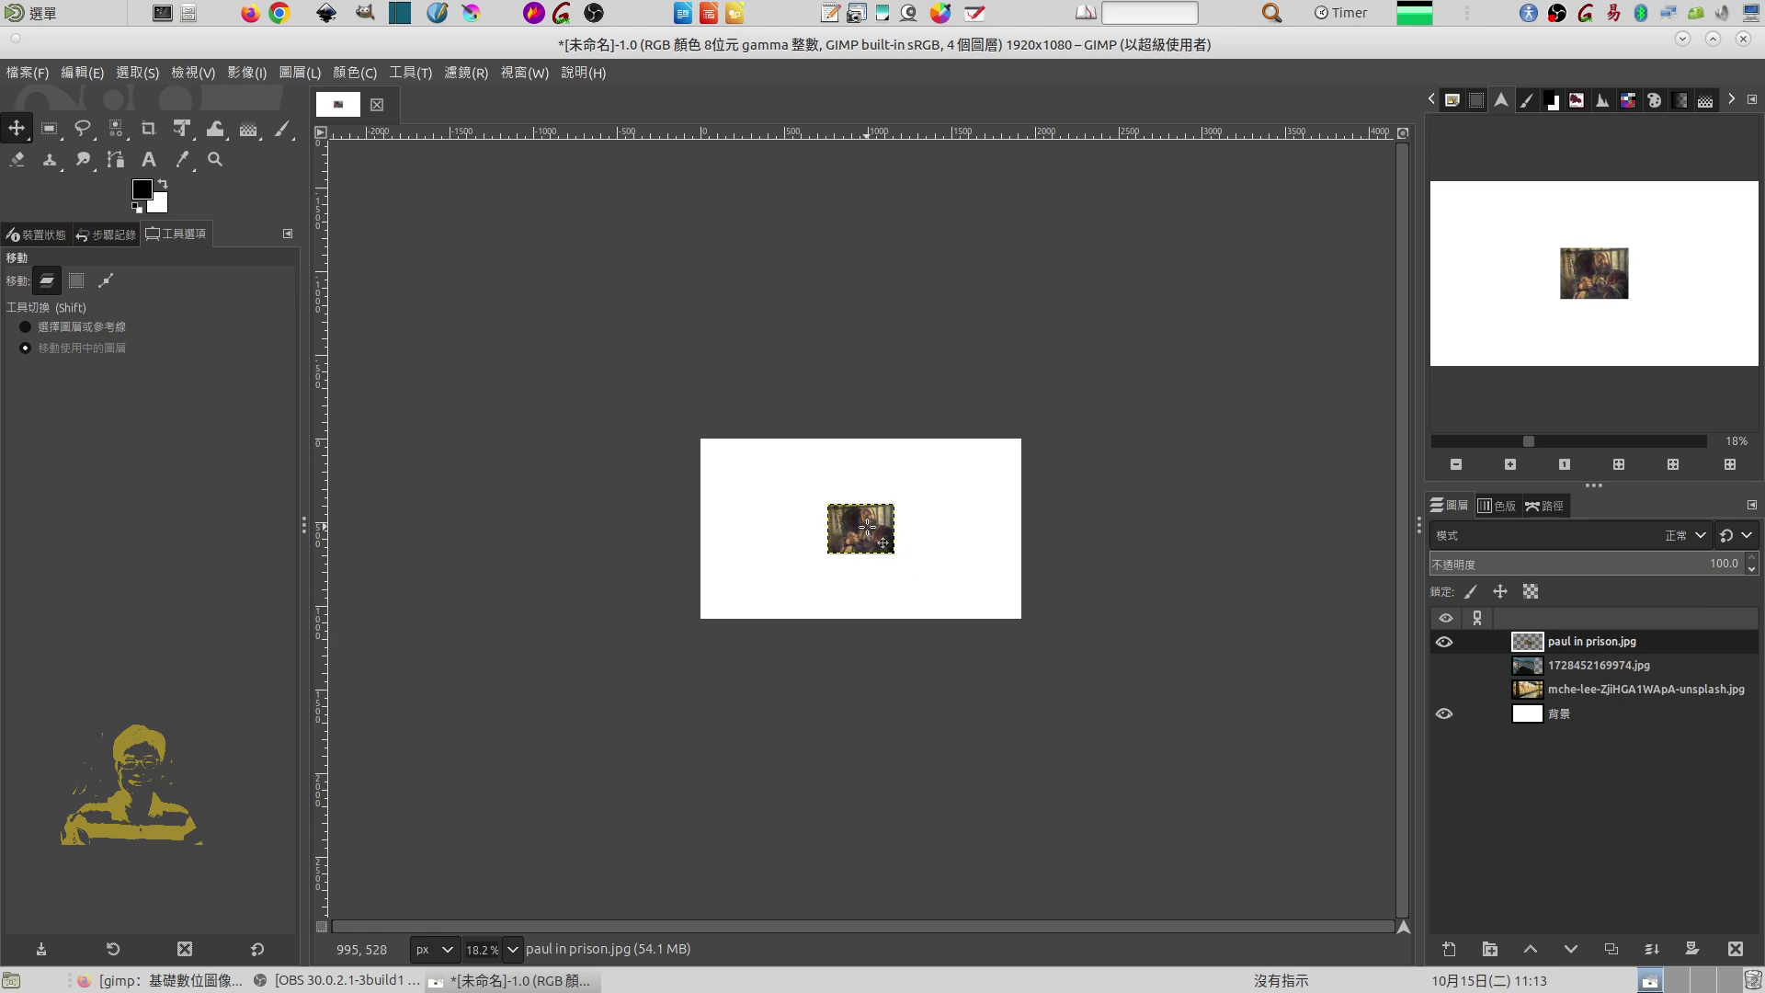
# - Move the paul in prison.jpg photo toward the canvas's upper right
pyautogui.moveTo(867, 527)
pyautogui.mouseDown()
pyautogui.moveTo(815, 524)
pyautogui.moveTo(946, 497)
pyautogui.moveTo(838, 542)
pyautogui.moveTo(920, 578)
pyautogui.moveTo(931, 491)
pyautogui.moveTo(825, 487)
pyautogui.moveTo(924, 572)
pyautogui.moveTo(961, 496)
pyautogui.mouseUp()
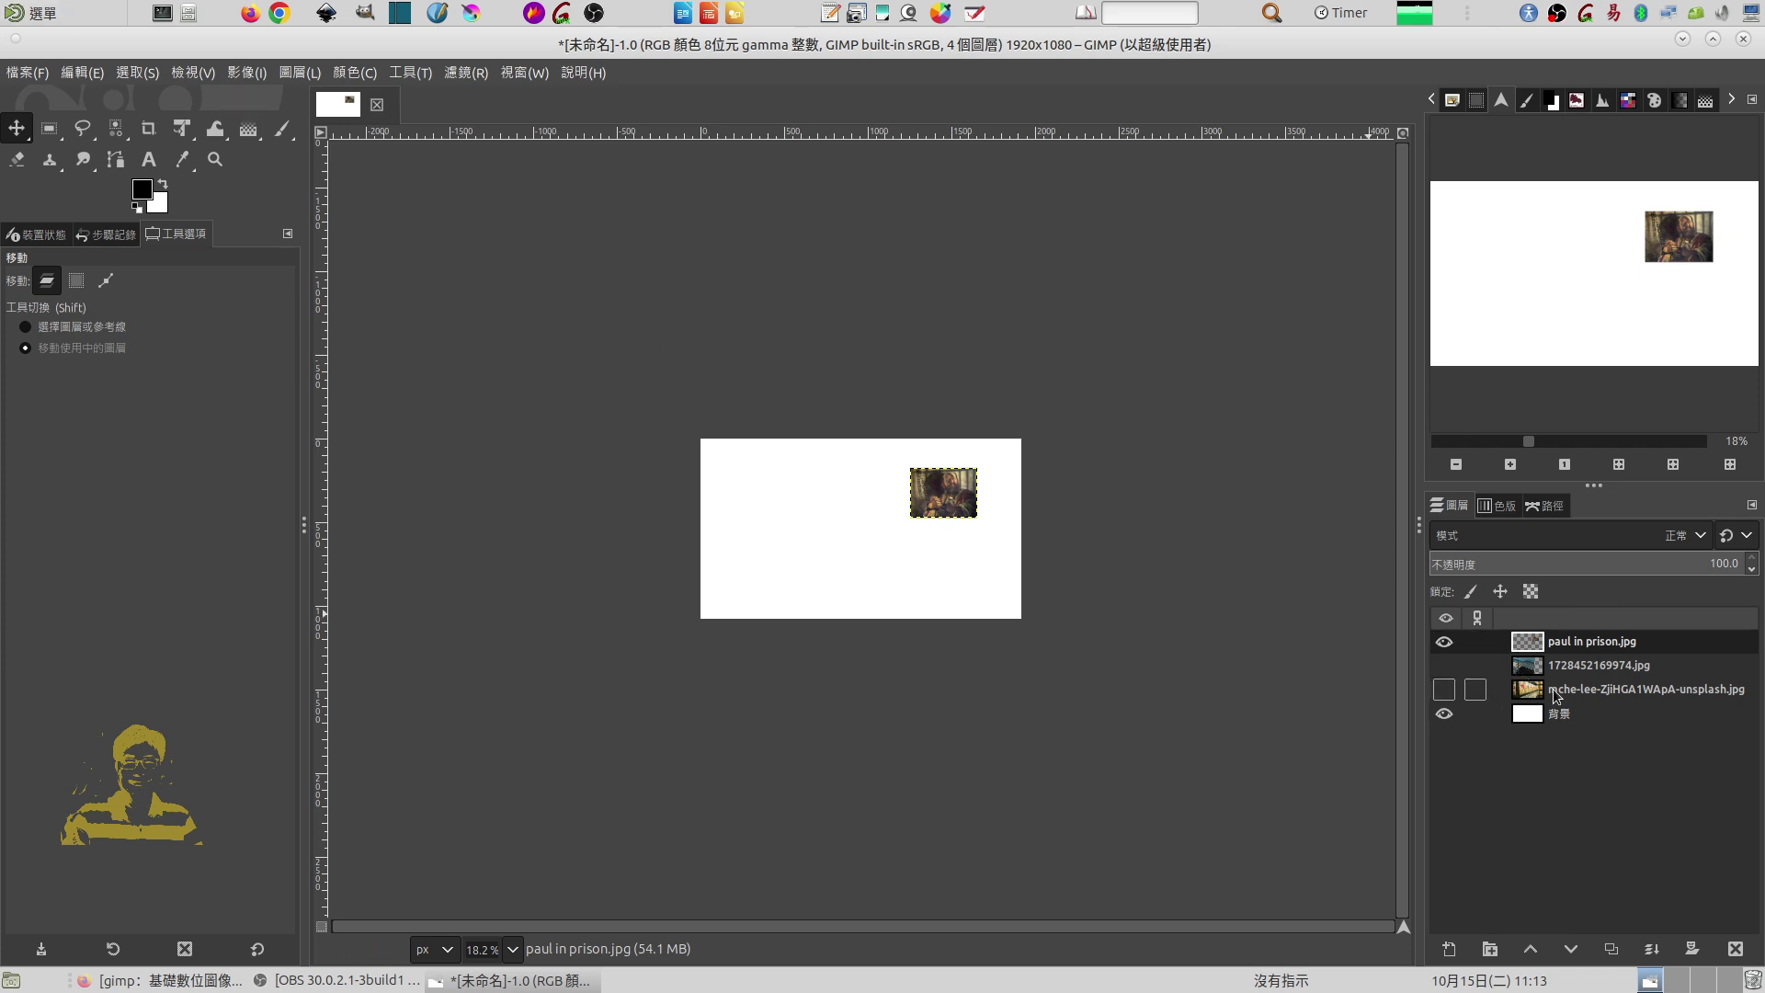
pyautogui.click(244, 73)
pyautogui.click(236, 78)
# - Show the jar photo layer, hide paul in prison.jpg, and move the jar down and left
pyautogui.click(1530, 697)
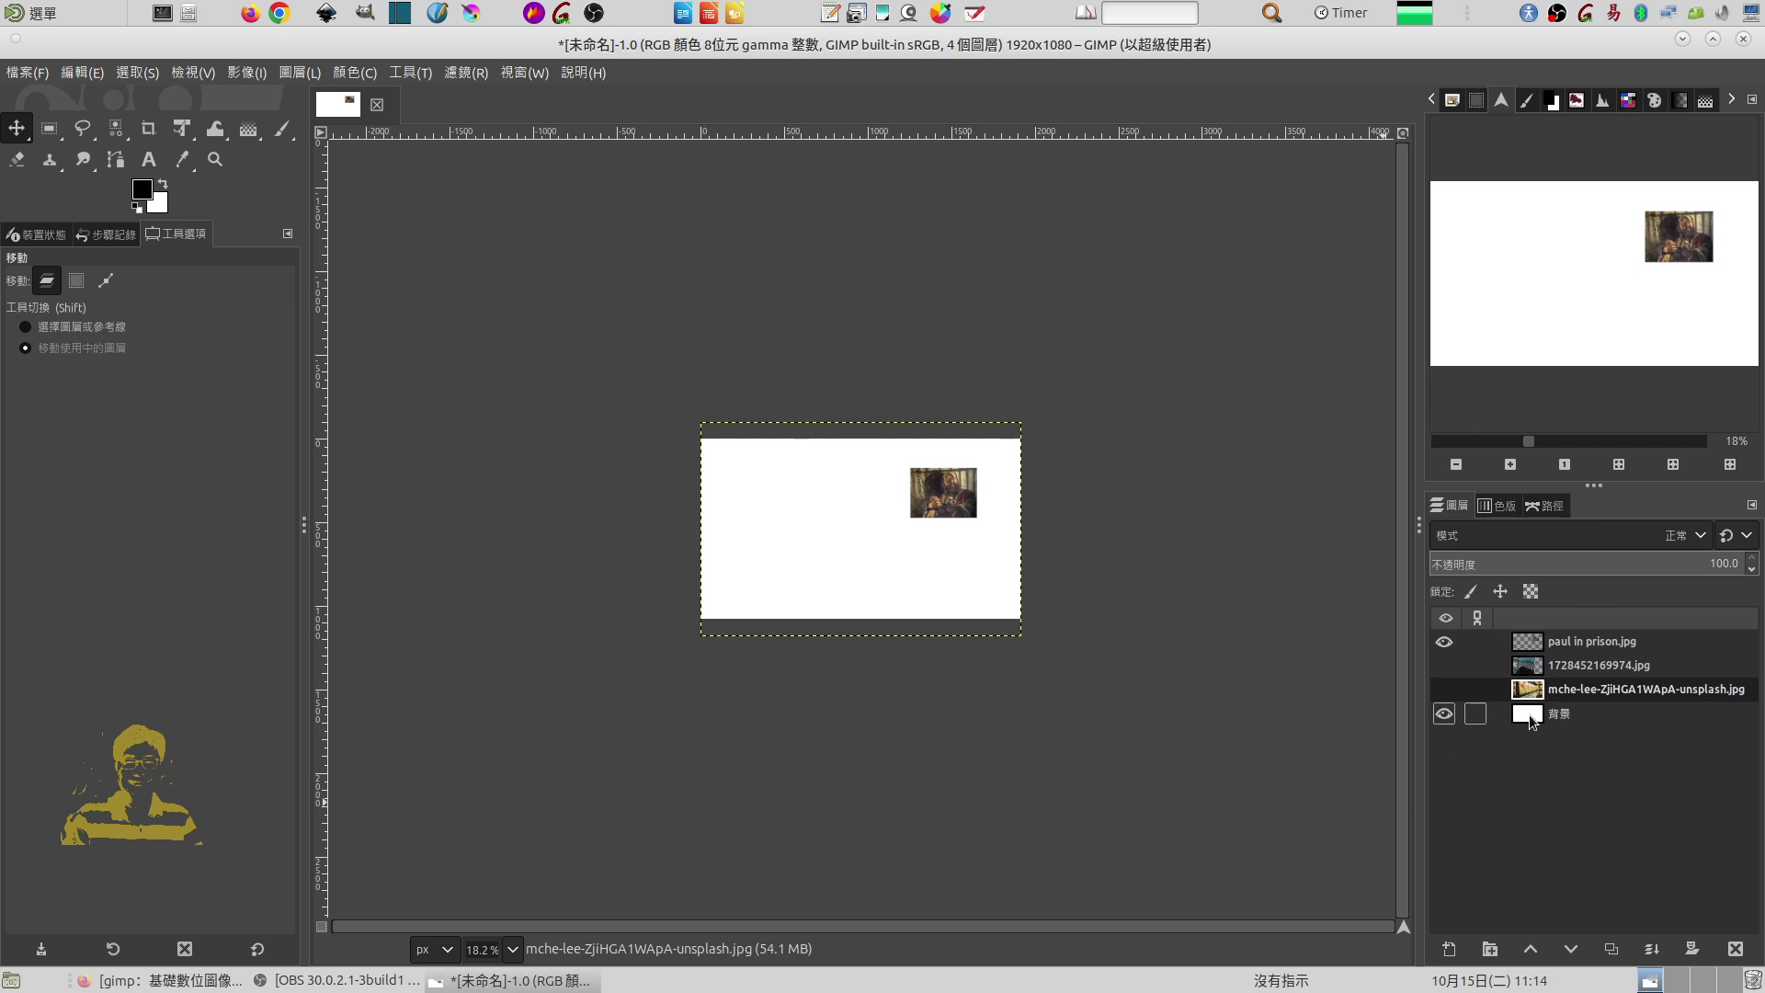
pyautogui.click(1445, 690)
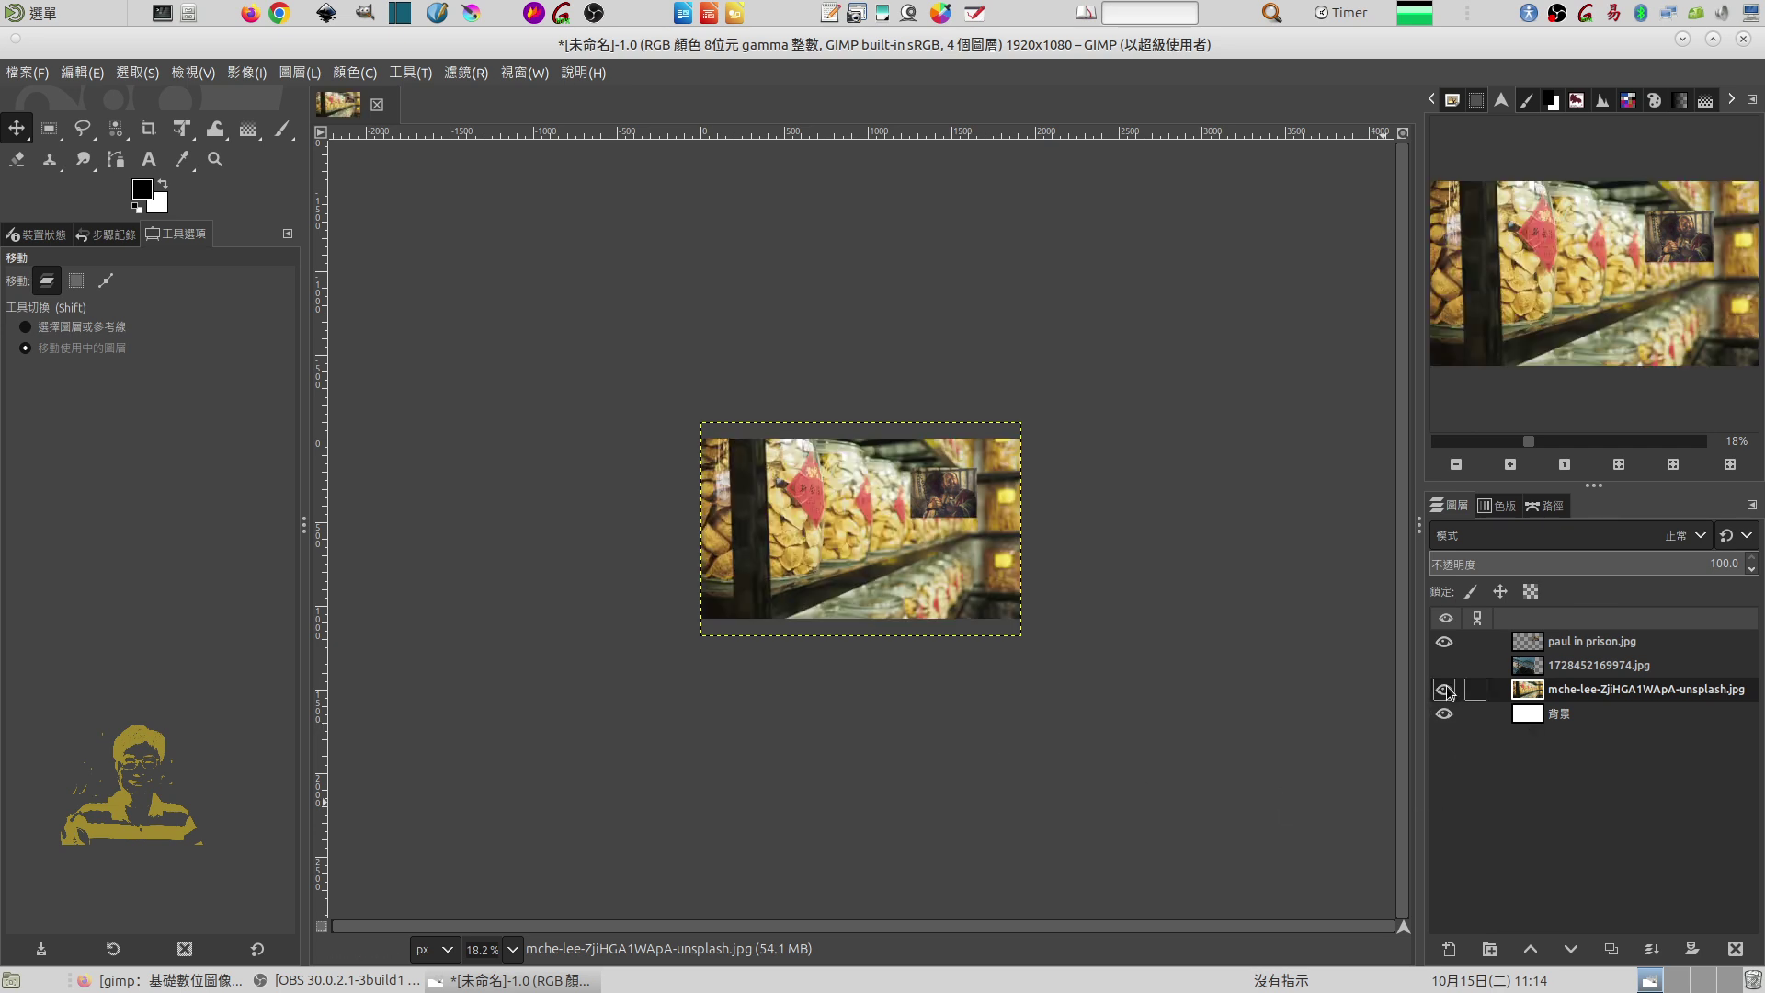
pyautogui.click(1444, 642)
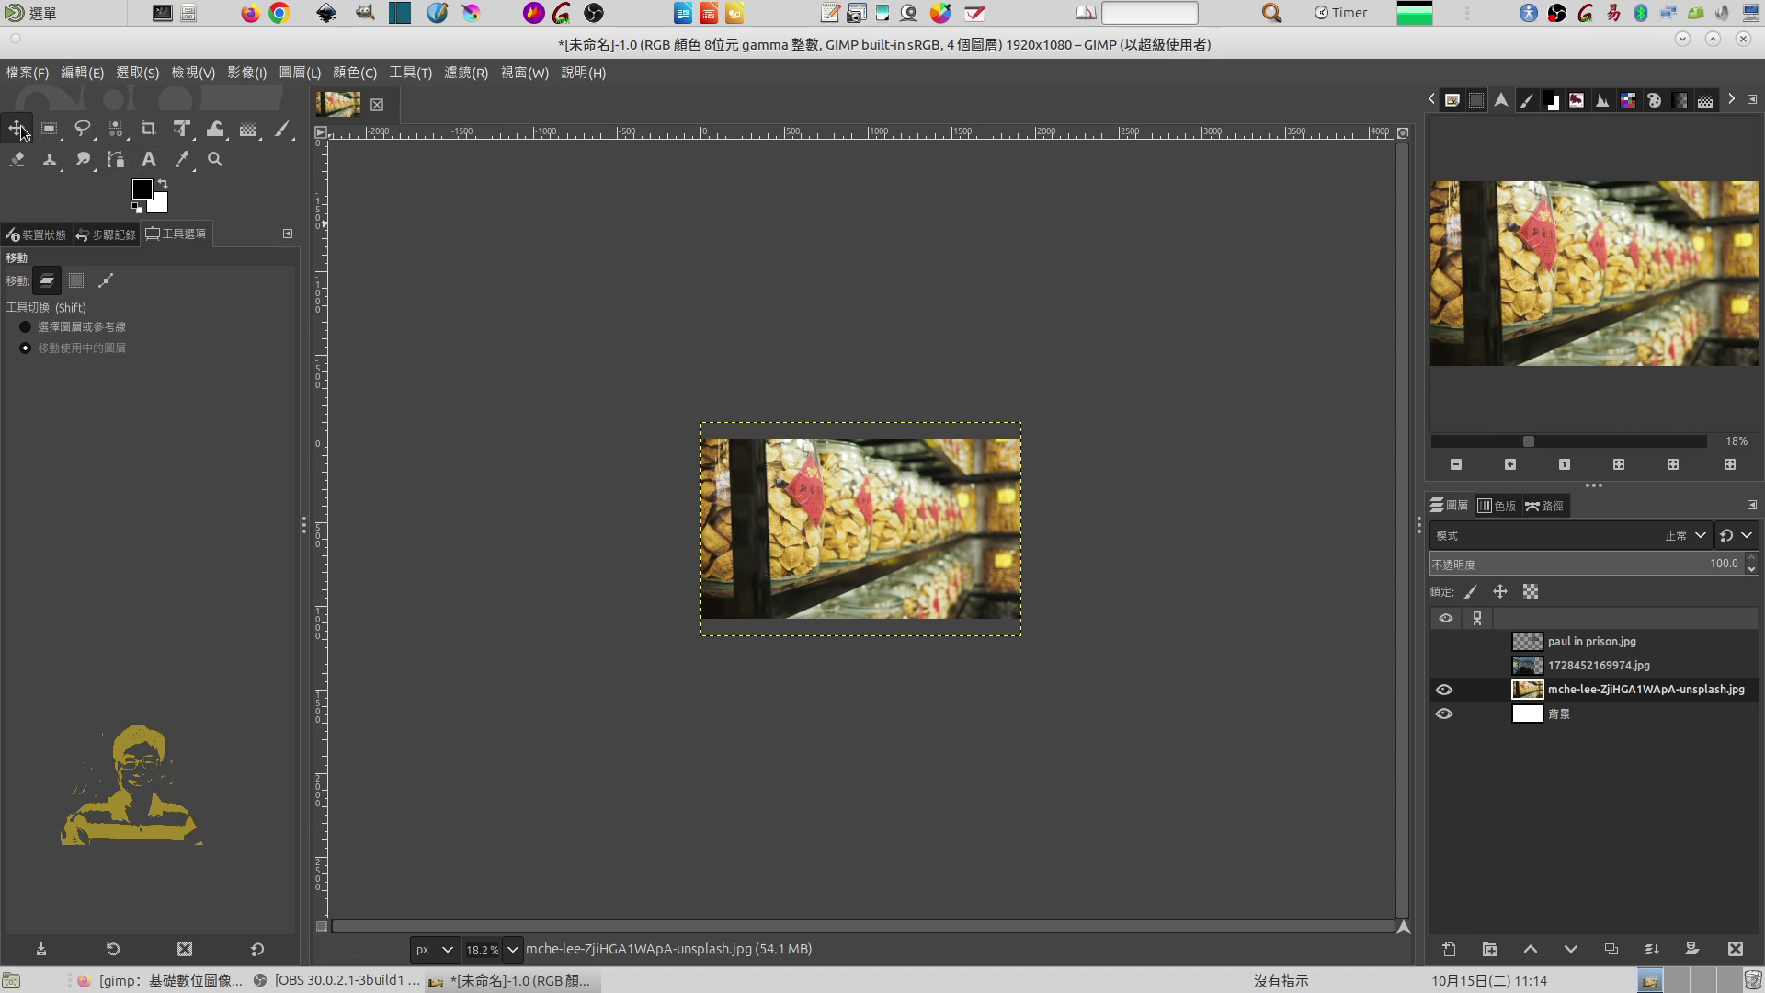
pyautogui.moveTo(947, 547)
pyautogui.mouseDown()
pyautogui.moveTo(886, 615)
pyautogui.moveTo(1026, 615)
pyautogui.moveTo(1030, 500)
pyautogui.moveTo(817, 462)
pyautogui.moveTo(932, 555)
pyautogui.moveTo(886, 382)
pyautogui.moveTo(705, 414)
pyautogui.moveTo(847, 608)
pyautogui.moveTo(848, 580)
pyautogui.mouseUp()
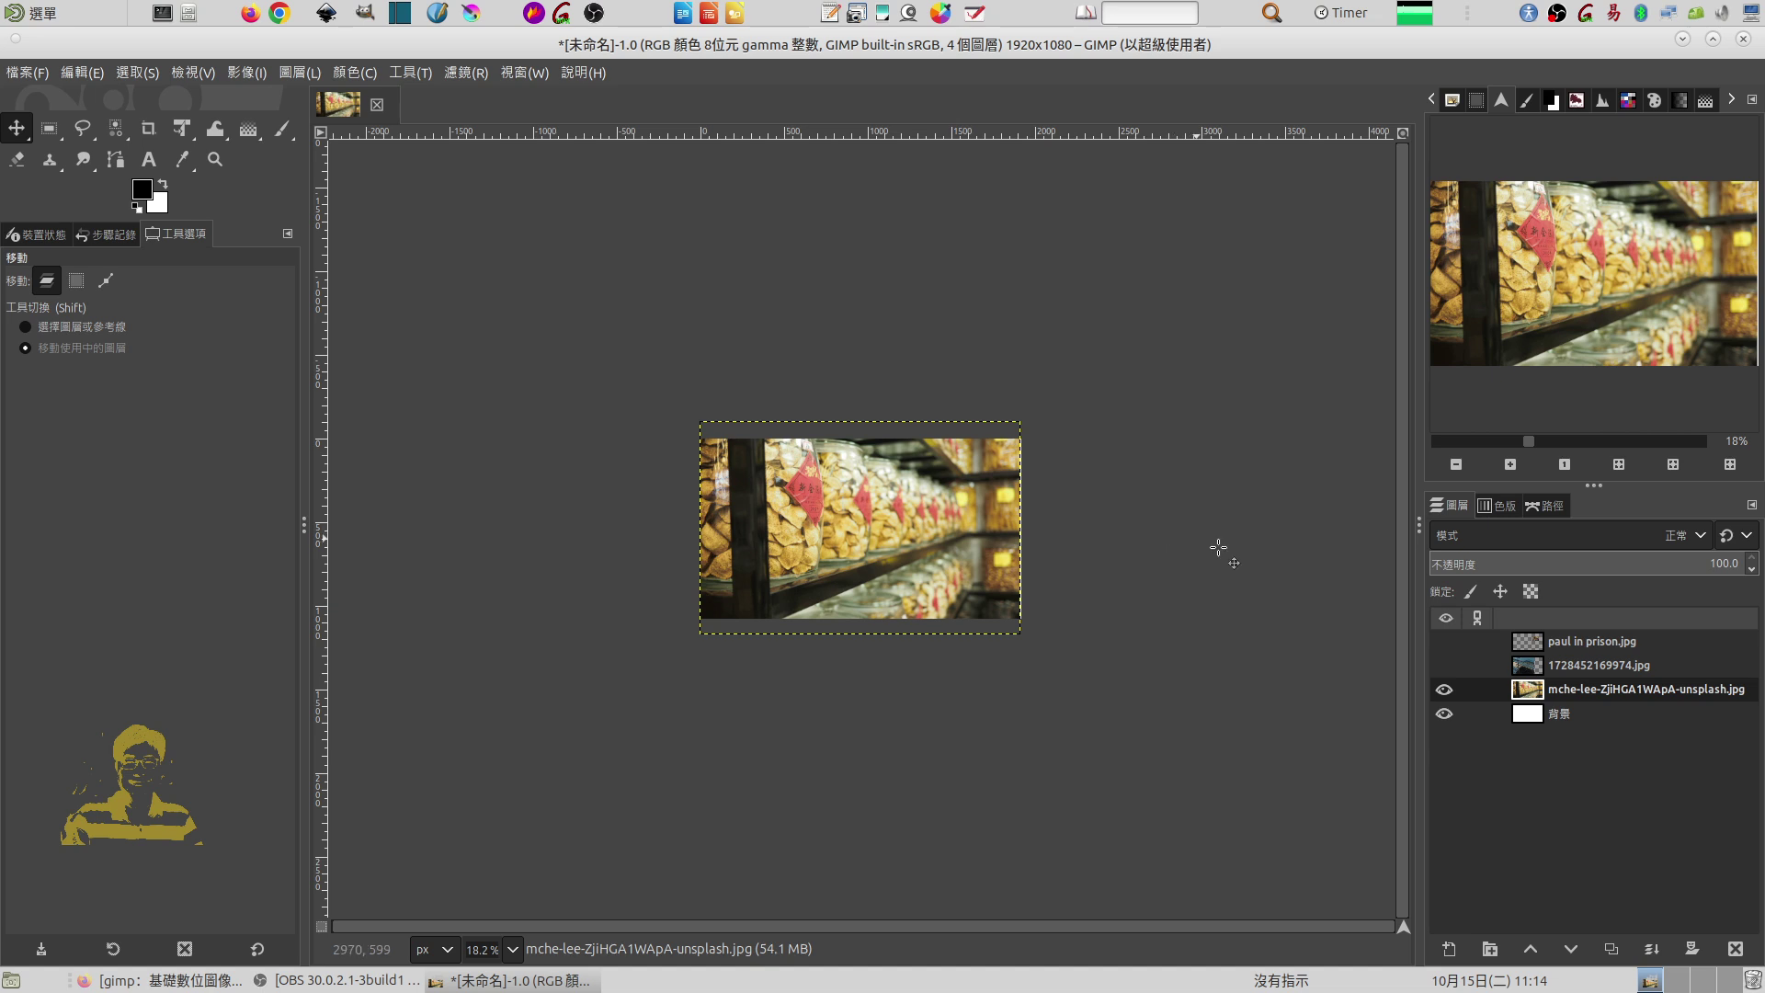
# - Hide the jar layer so only white background shows, and select the paul in prison.jpg layer
pyautogui.click(1446, 690)
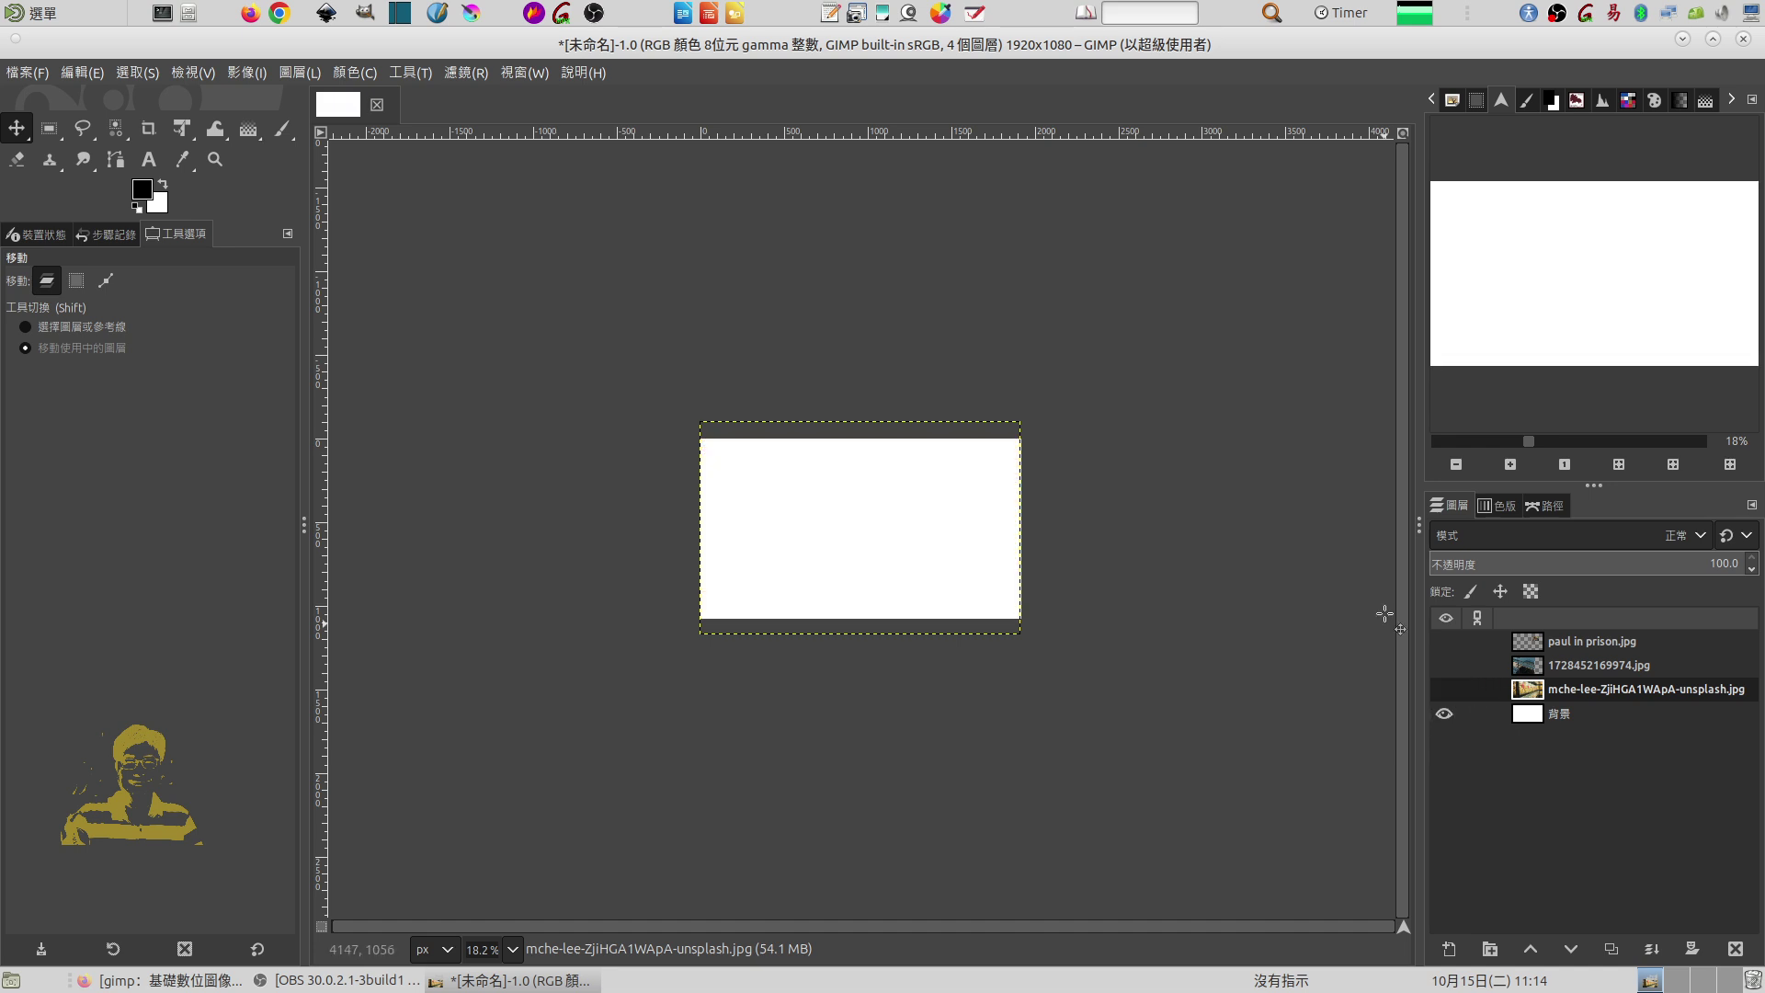
pyautogui.click(1524, 715)
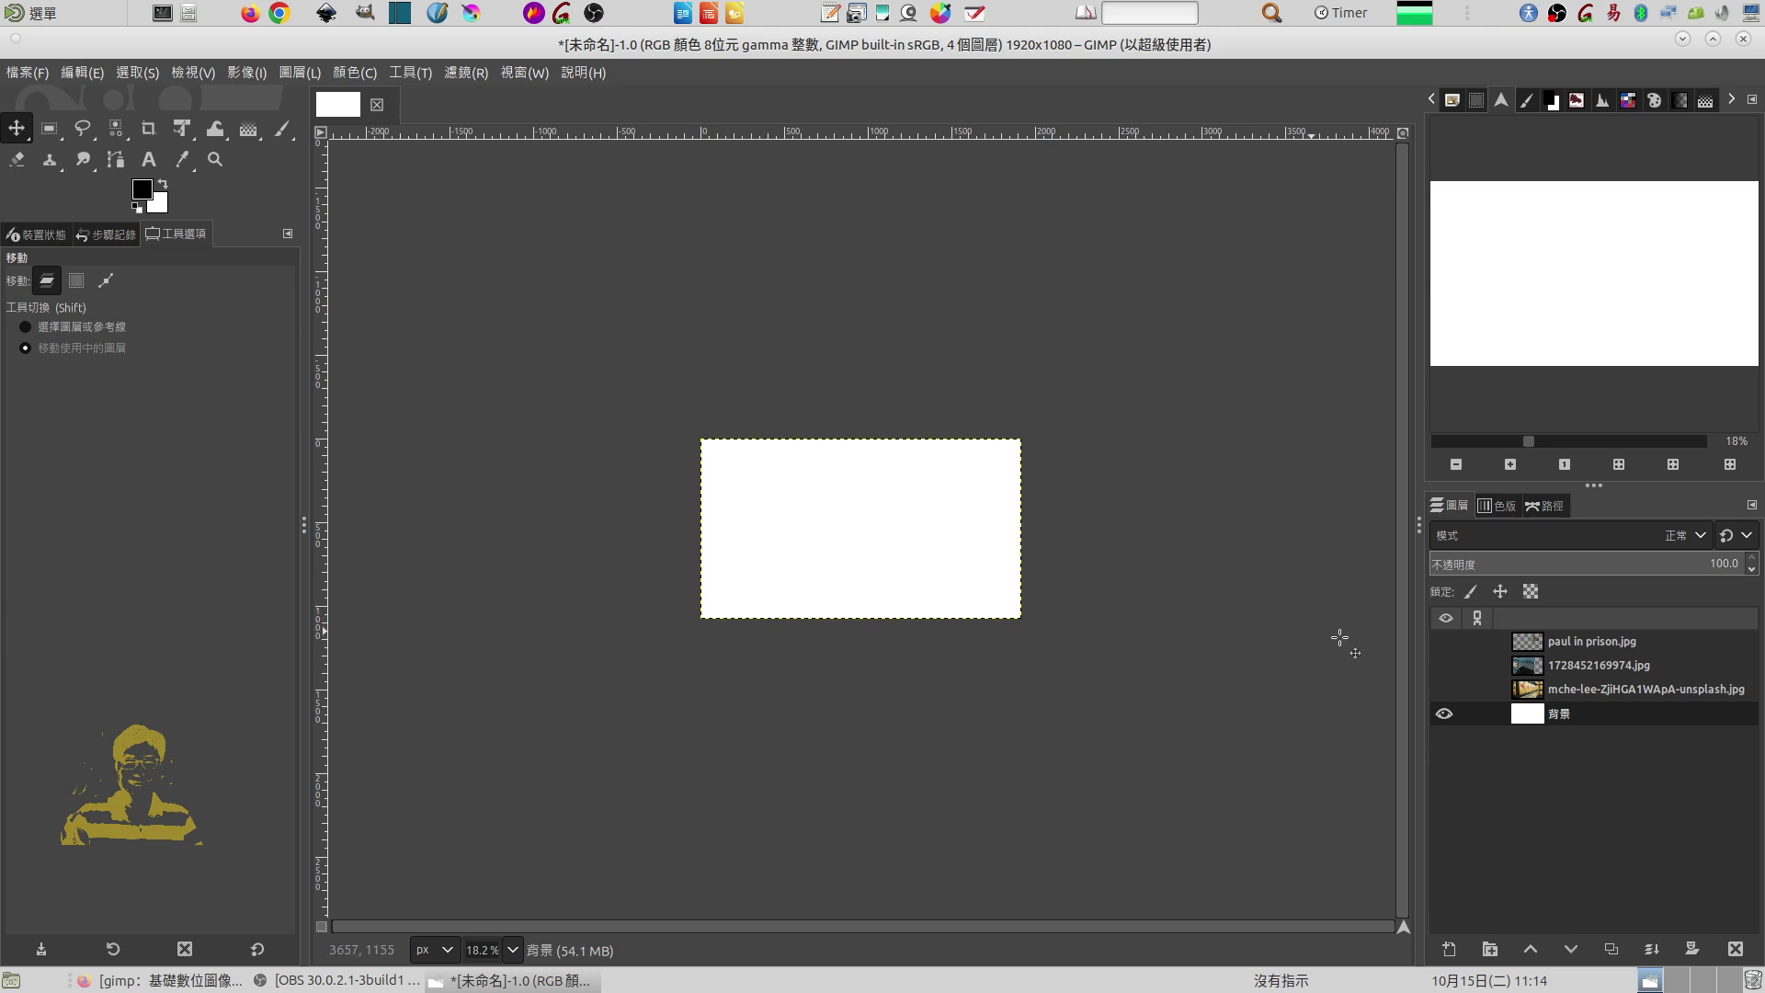
pyautogui.click(1530, 689)
pyautogui.click(1534, 643)
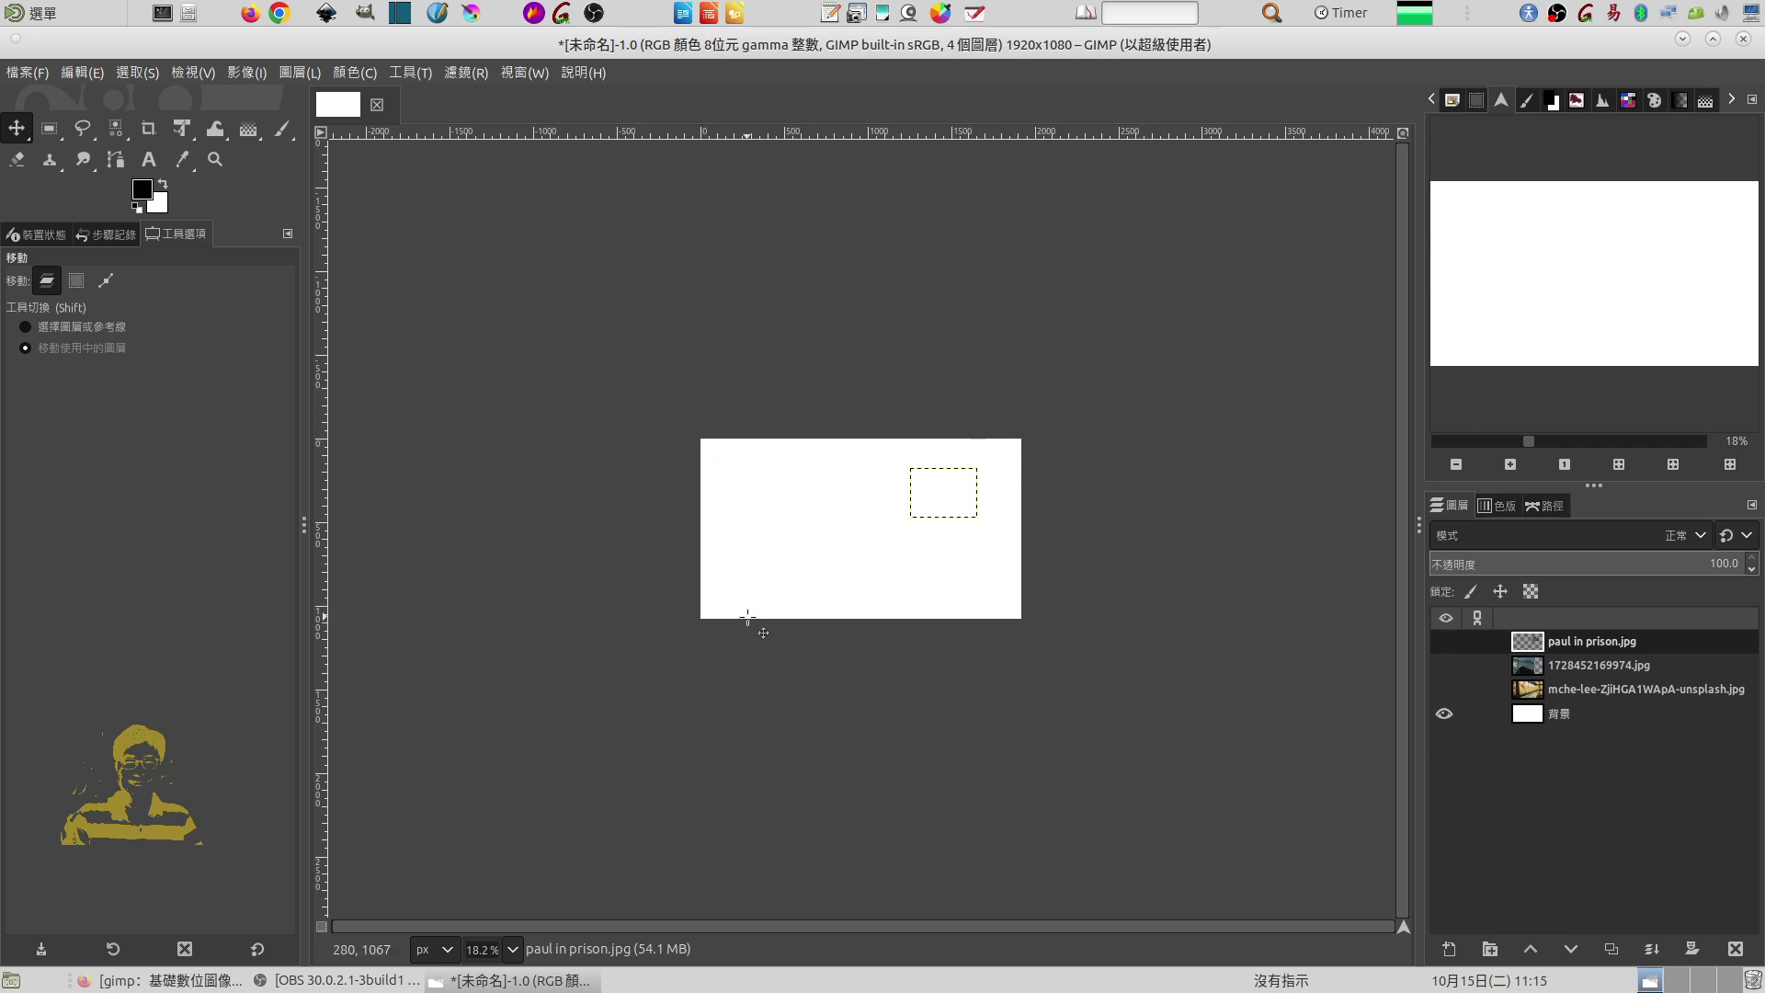
# - Resize the canvas to 2000 × 1200 px with the existing image centred (offsets 40, 60)
pyautogui.click(246, 73)
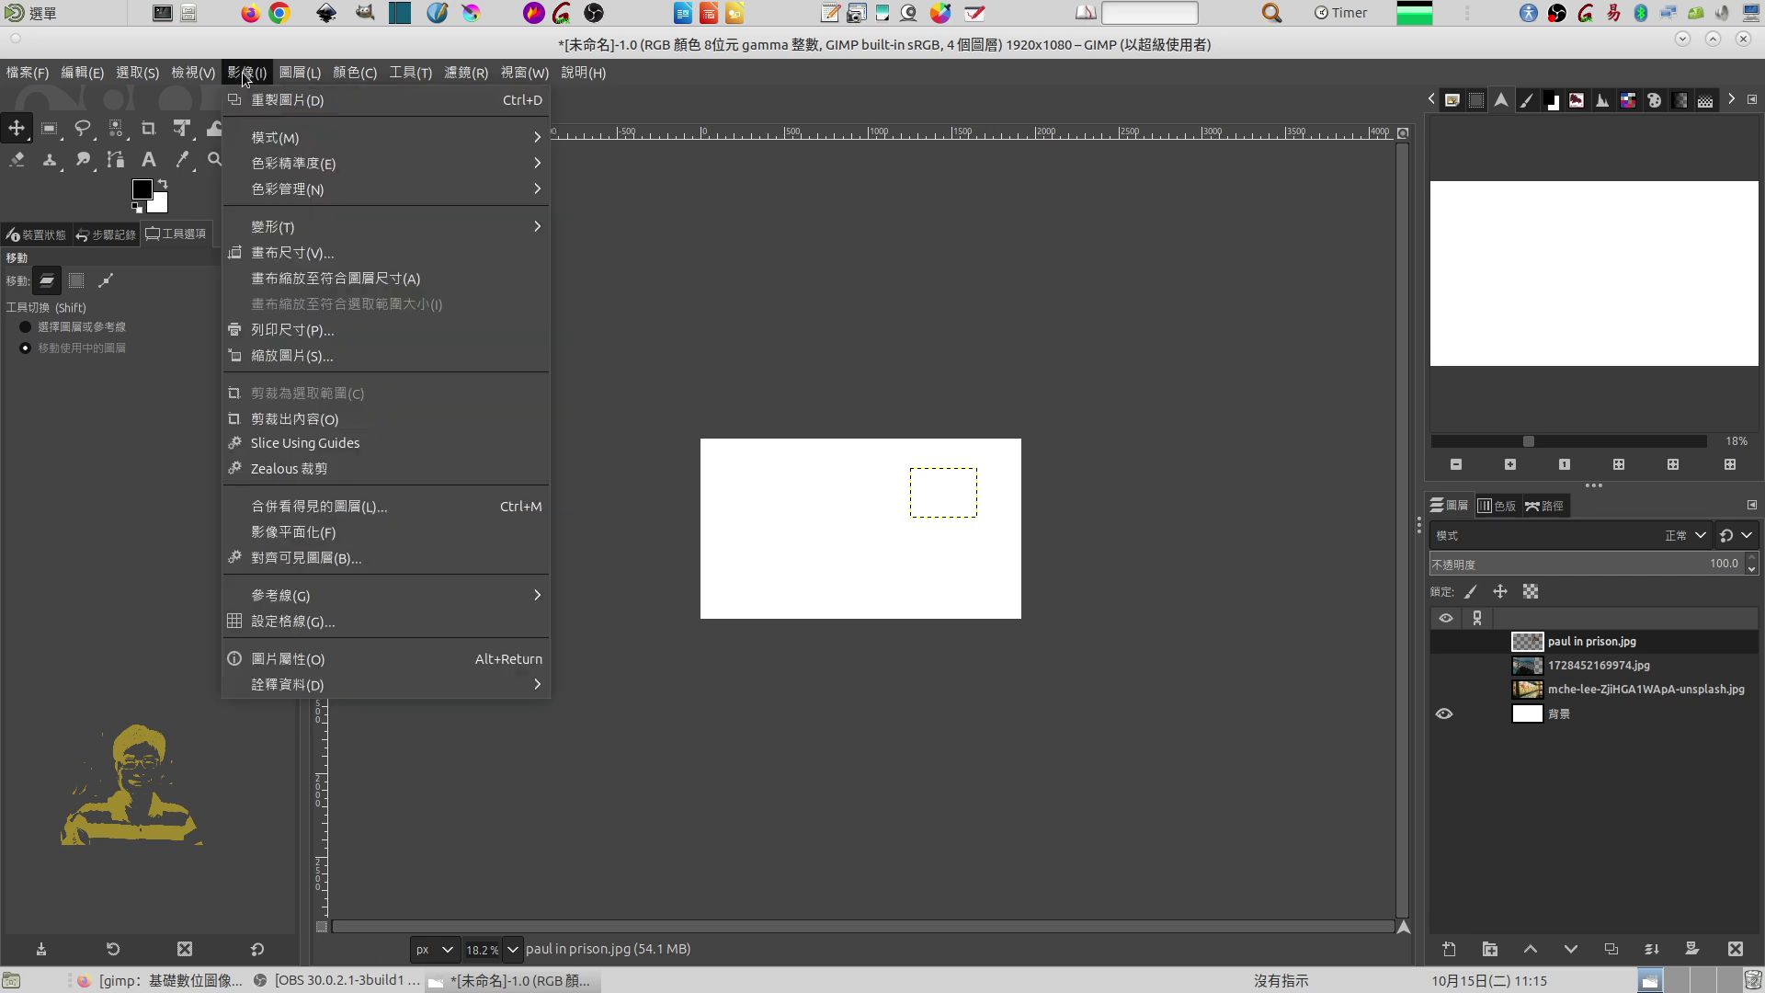
pyautogui.click(316, 252)
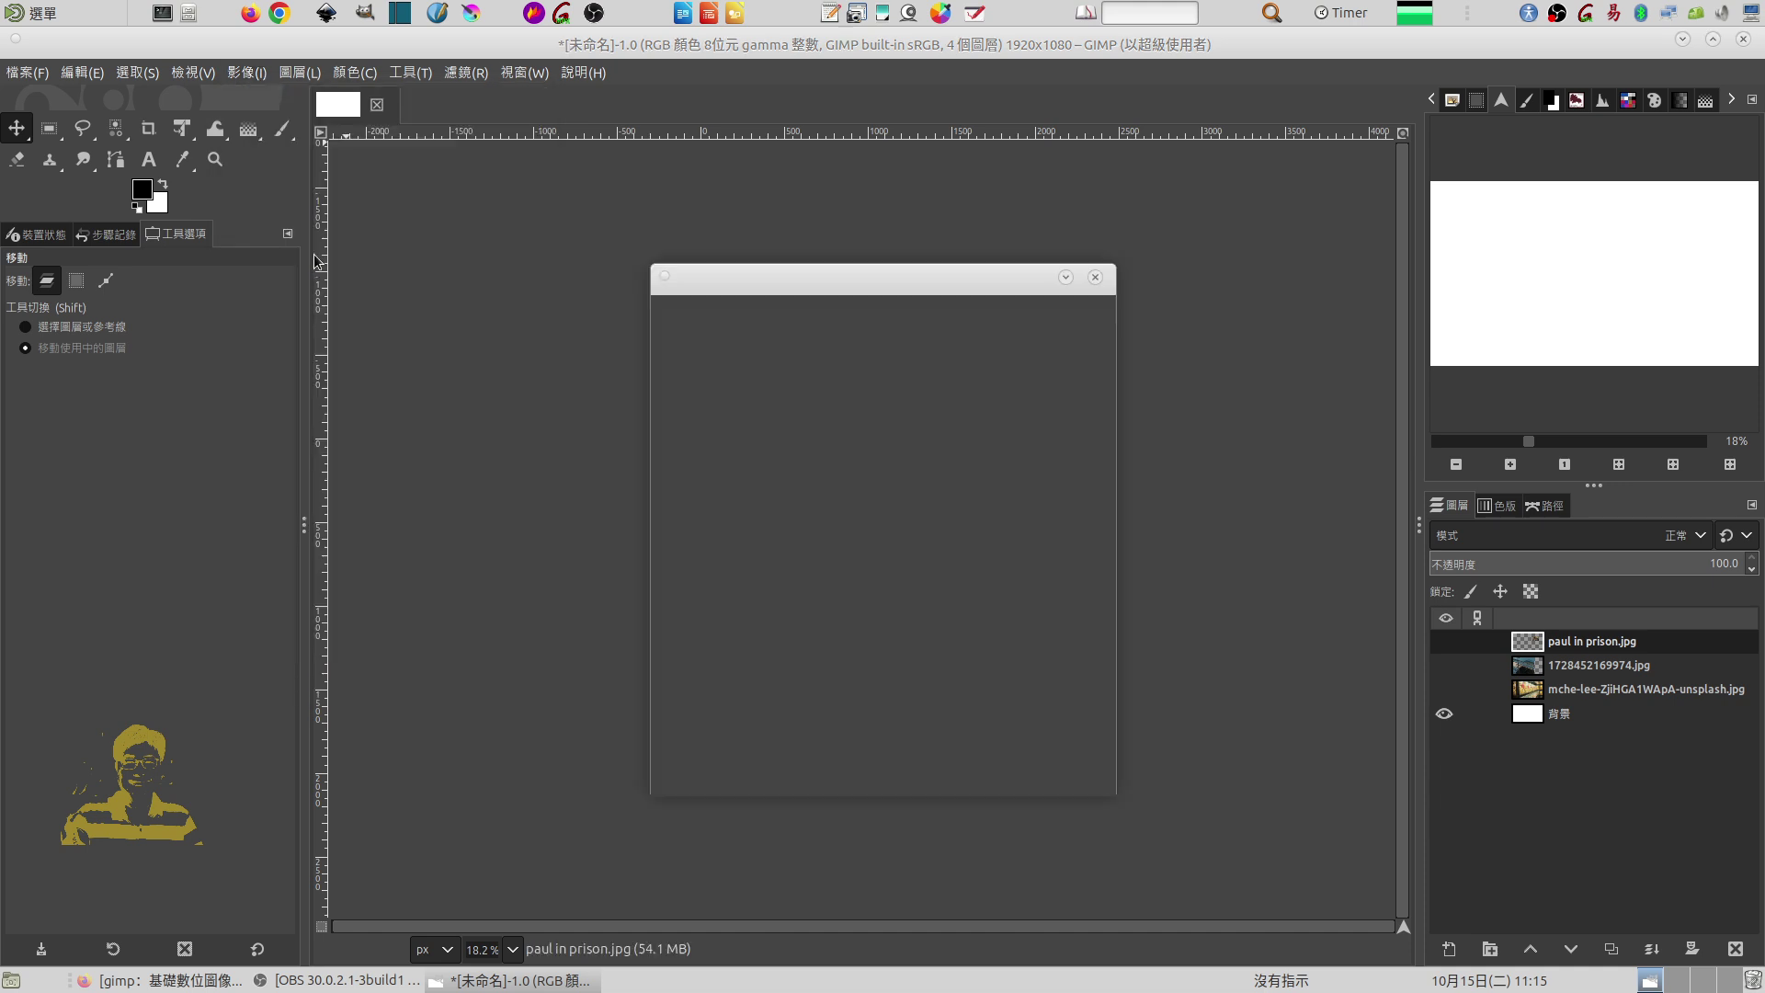
pyautogui.moveTo(845, 285); pyautogui.dragTo(419, 202)
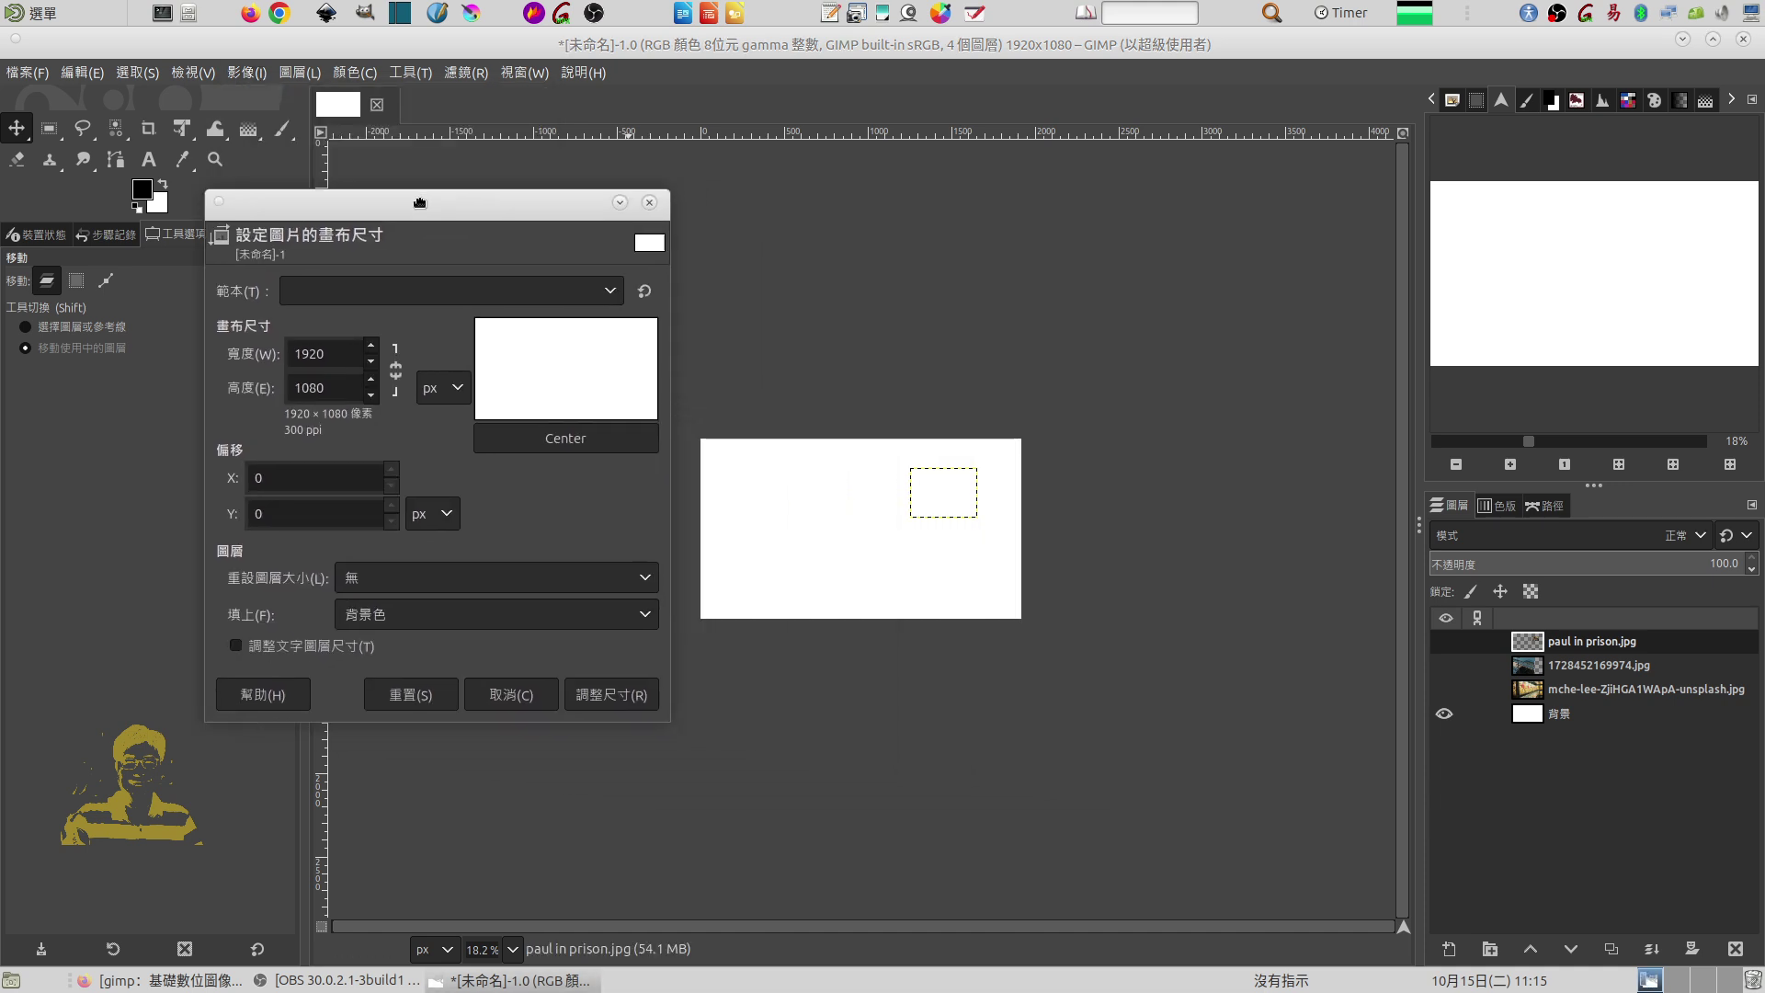
pyautogui.doubleClick(339, 355)
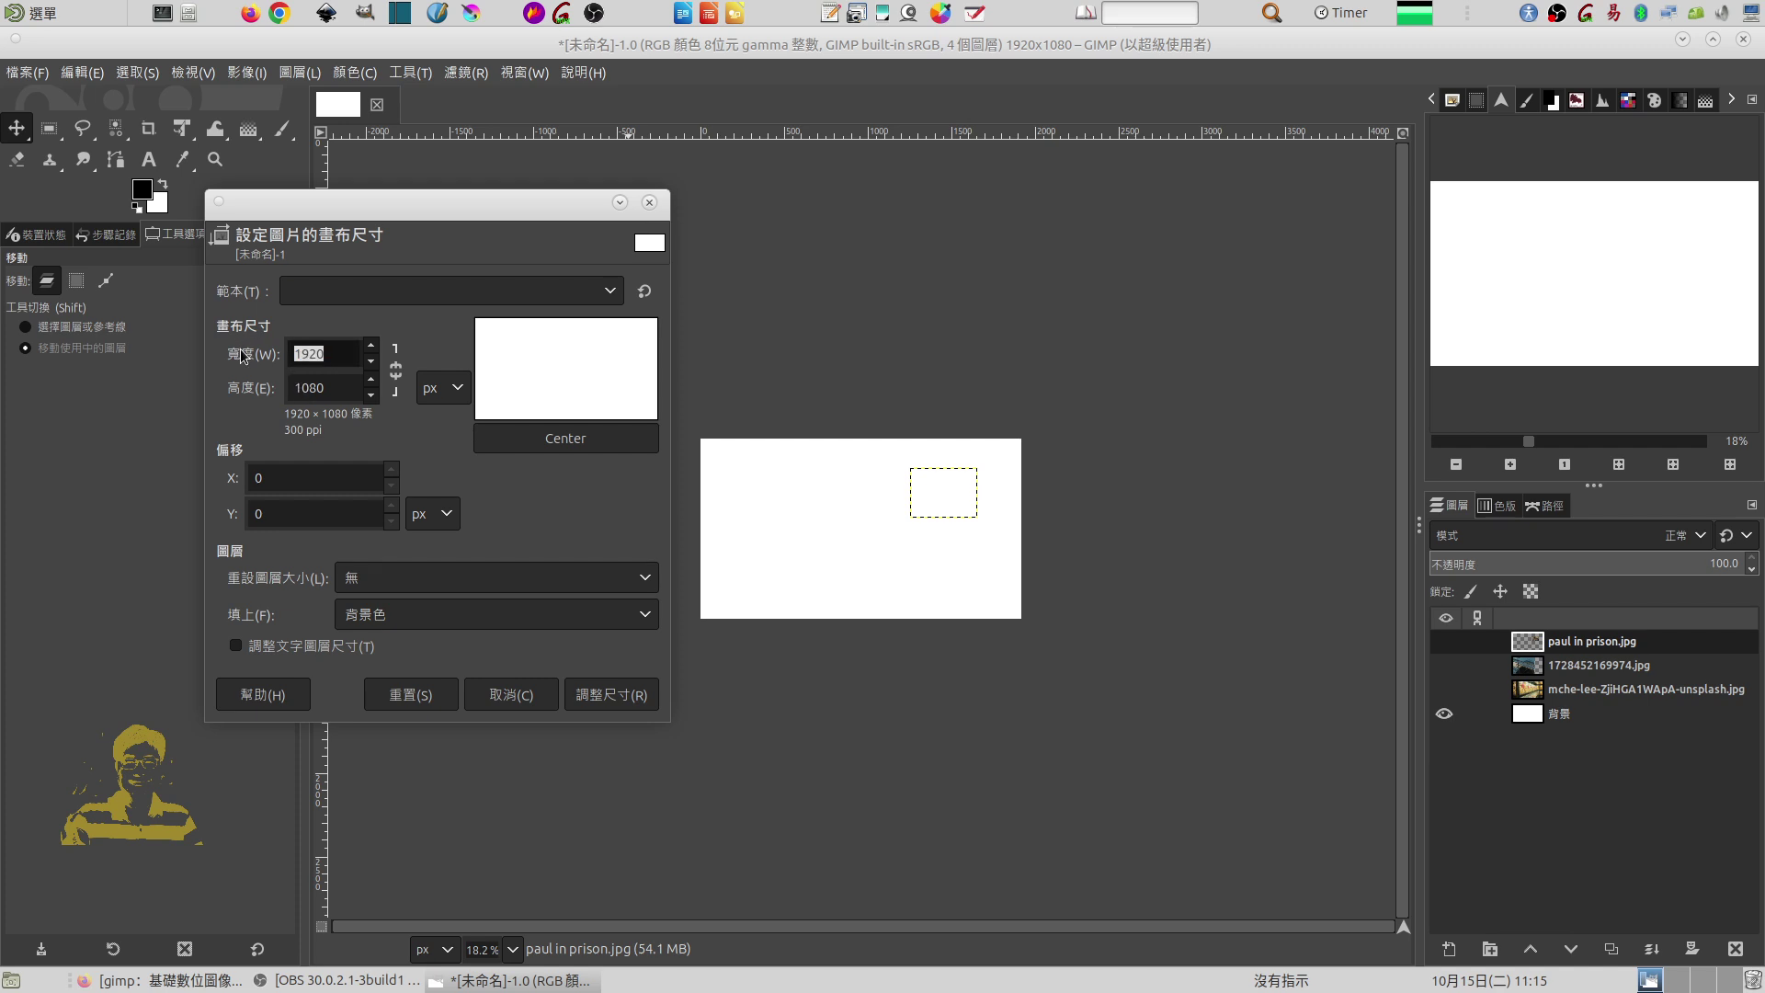
pyautogui.write('2')
pyautogui.doubleClick(341, 383)
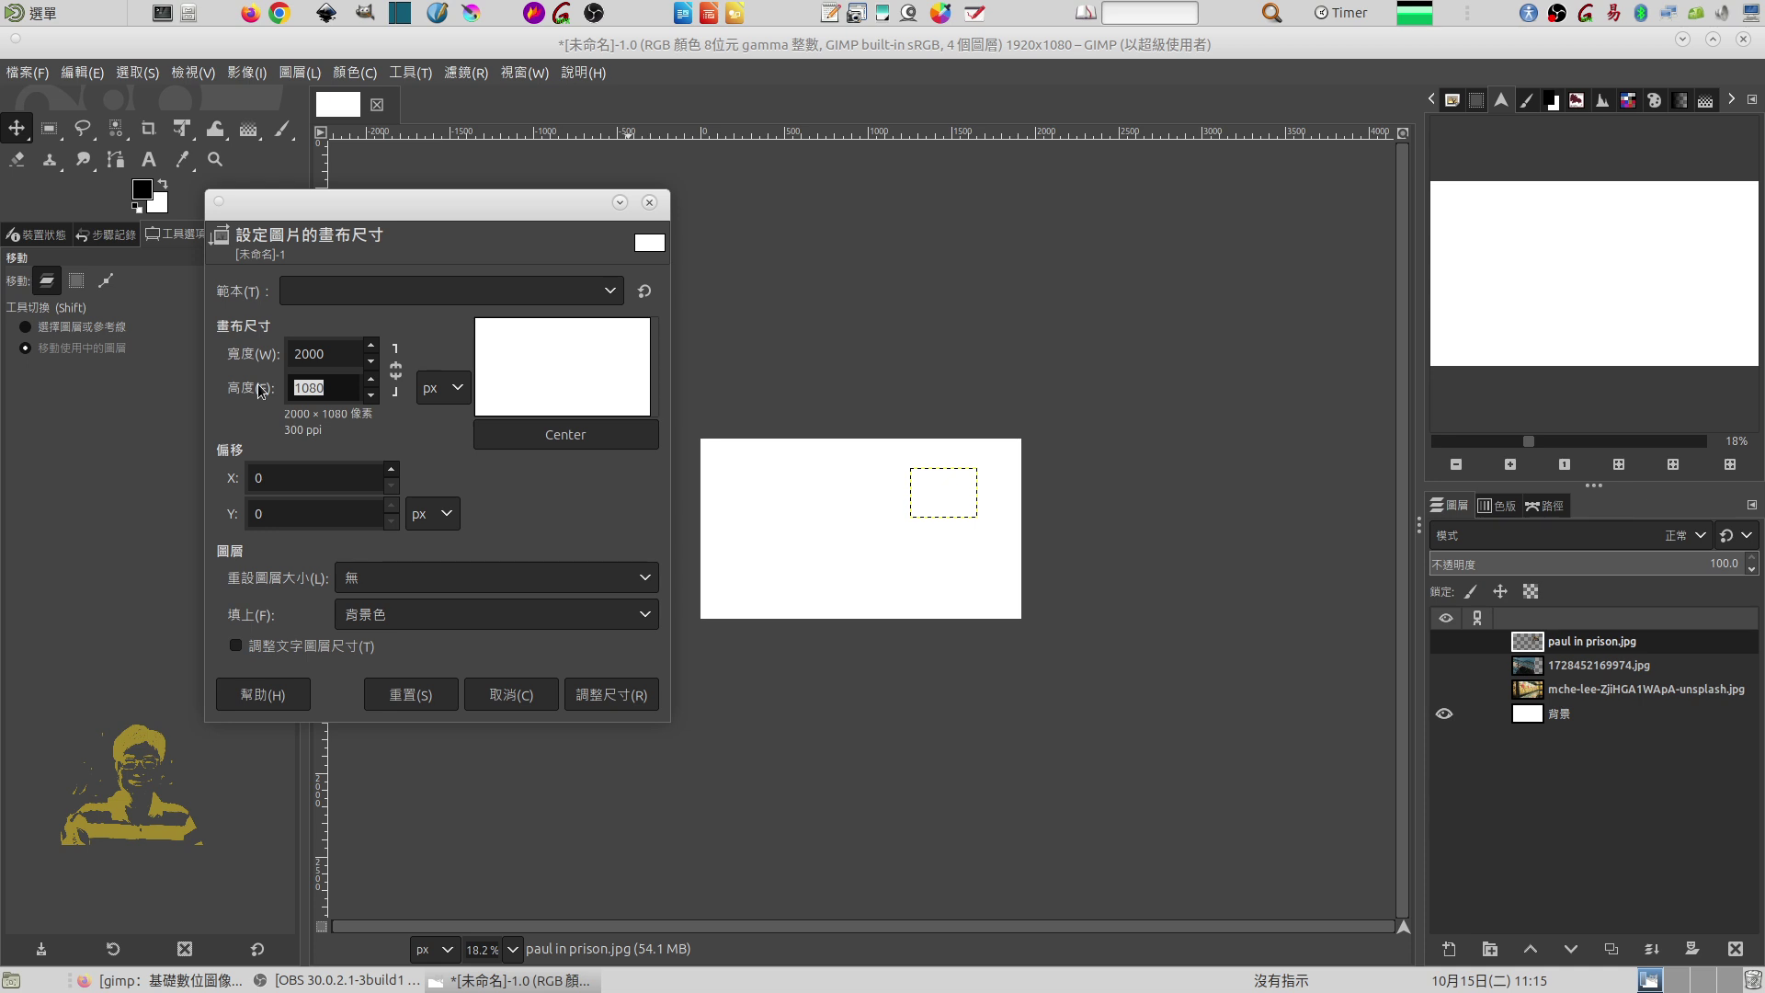
pyautogui.write('1')
pyautogui.press('Return')
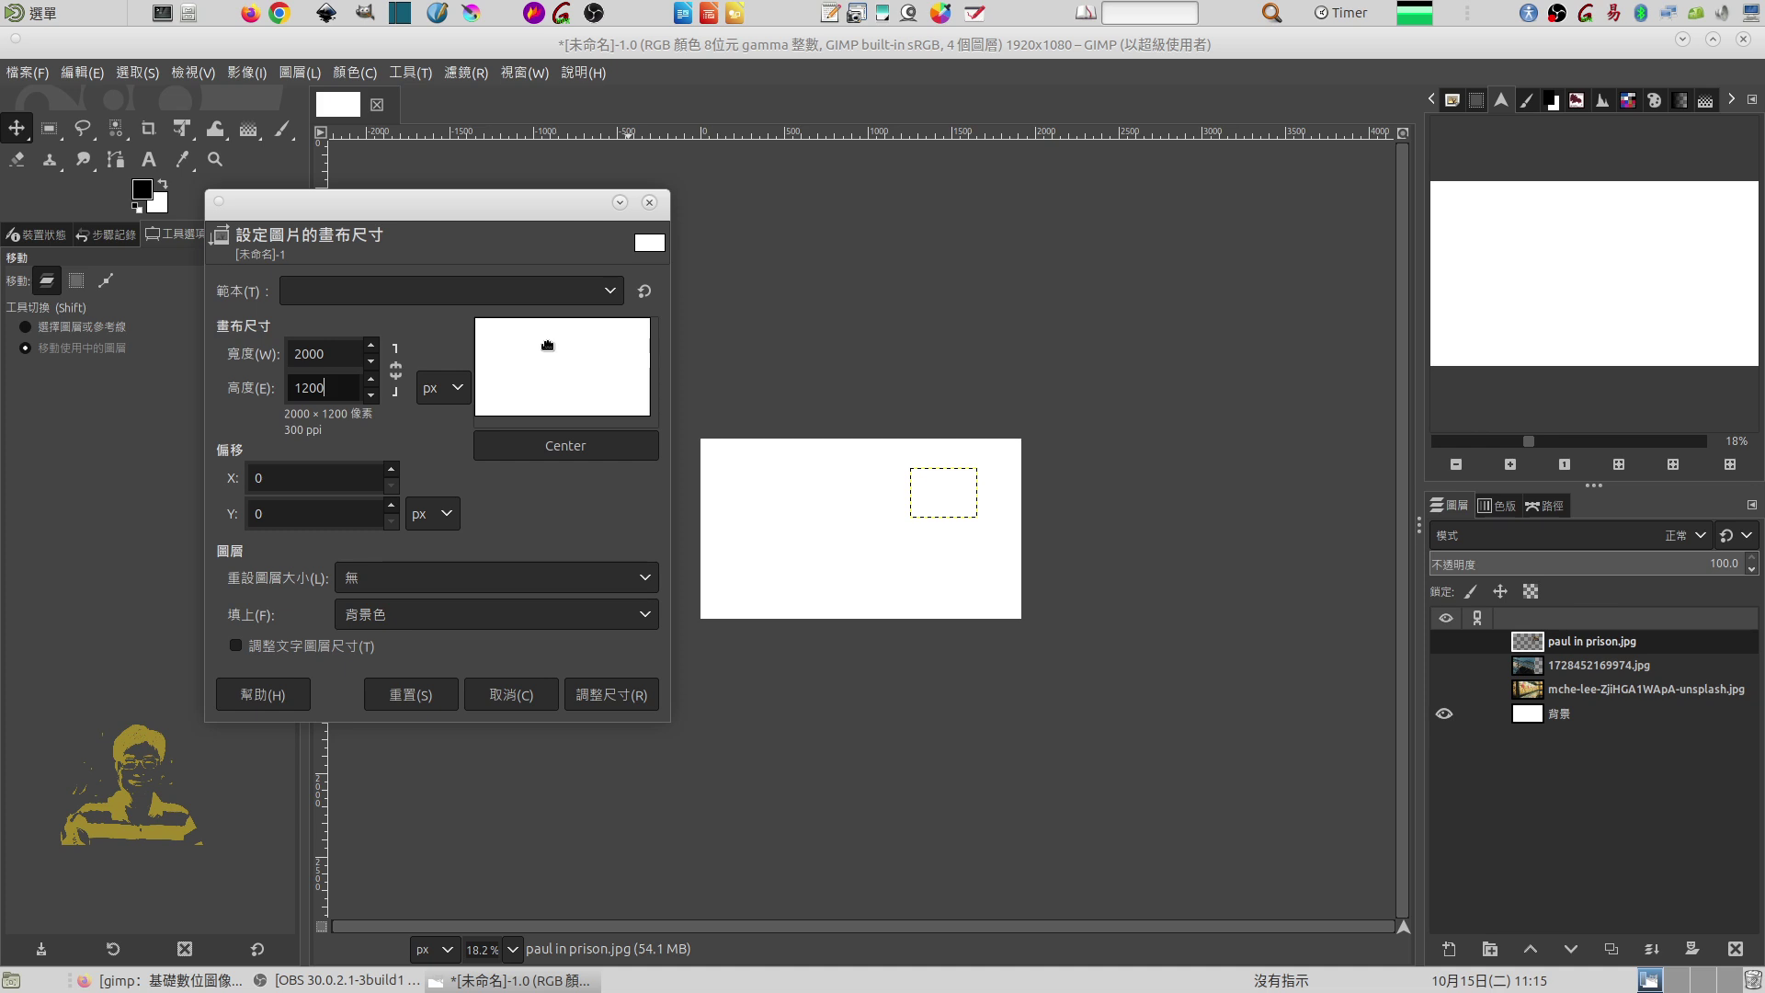
pyautogui.click(582, 457)
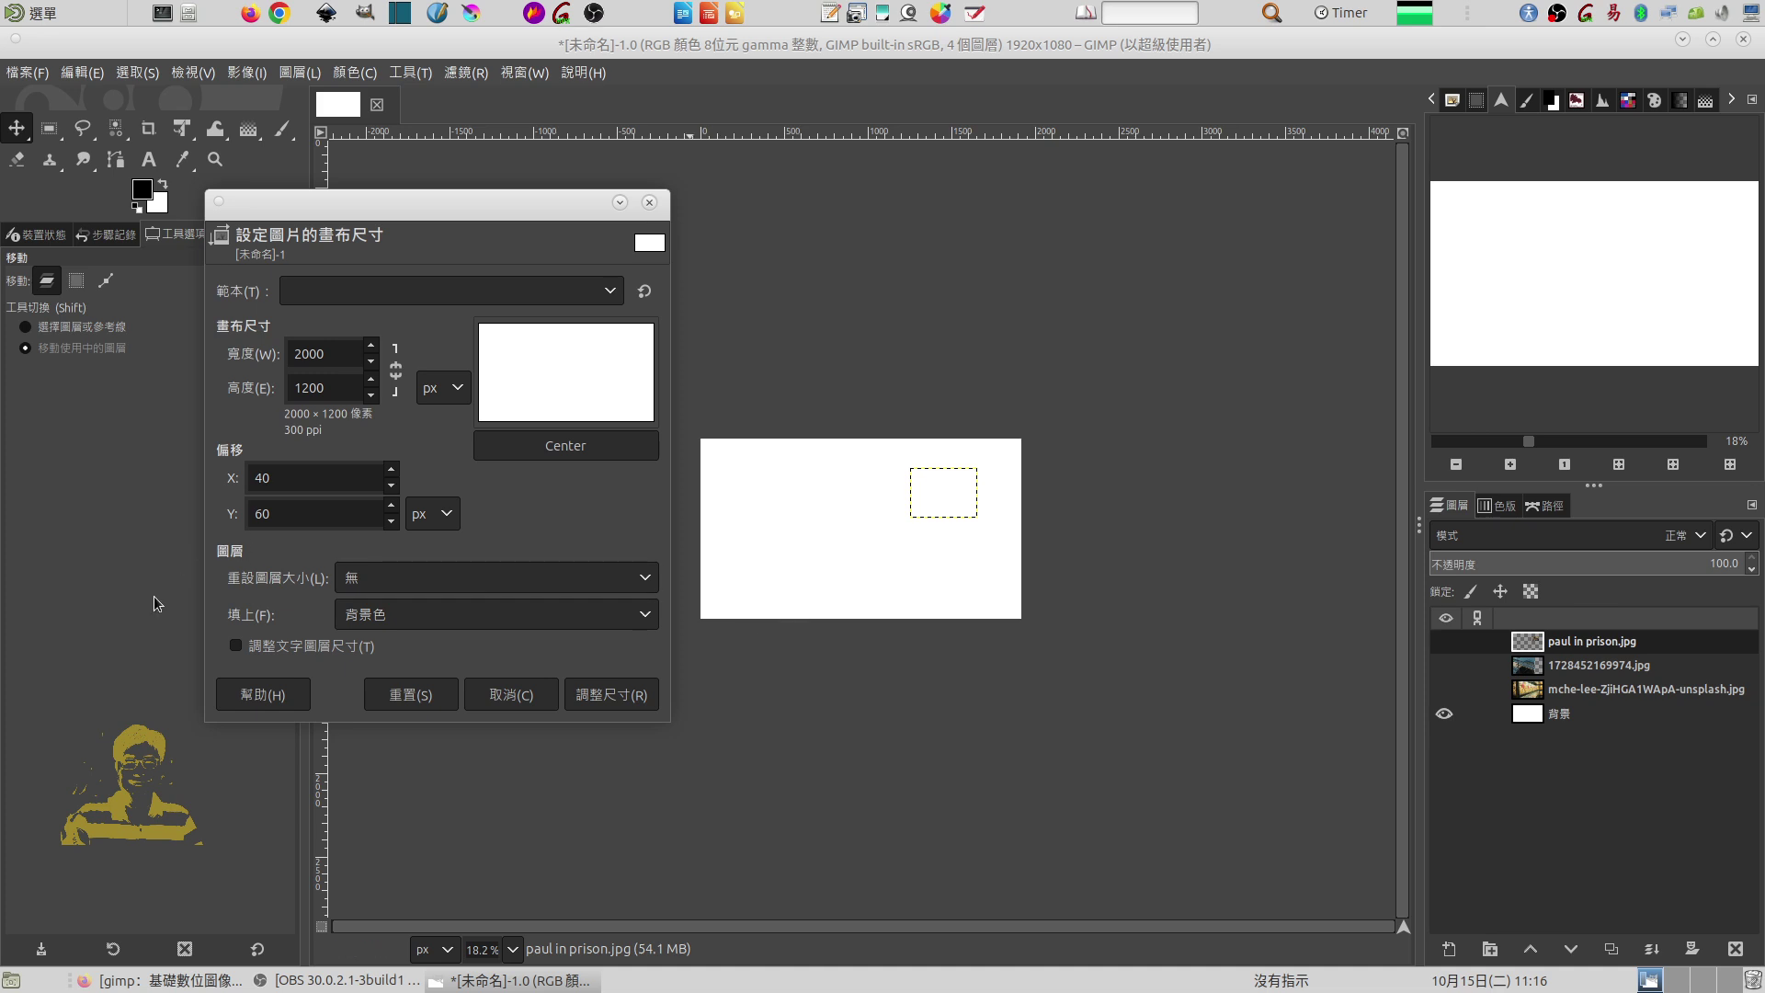
pyautogui.click(640, 699)
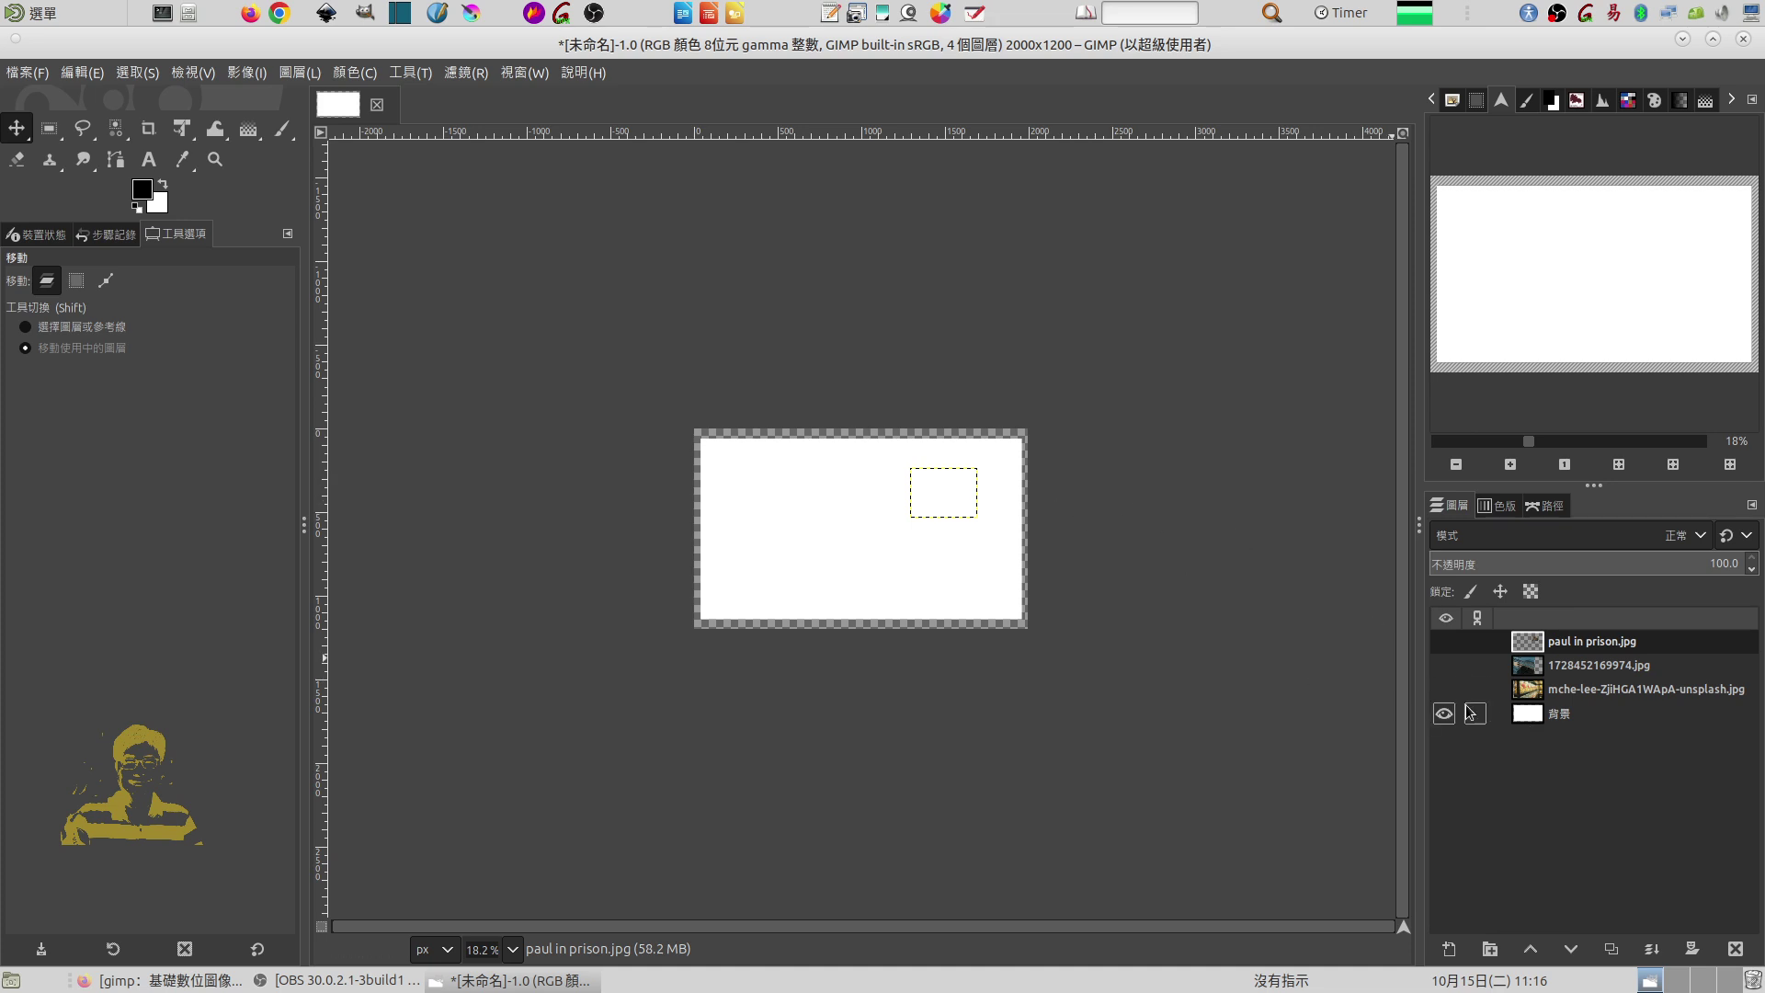
# - Zoom in and back out while selecting the 背景, jar and 1728452169974.jpg layers
pyautogui.click(1528, 718)
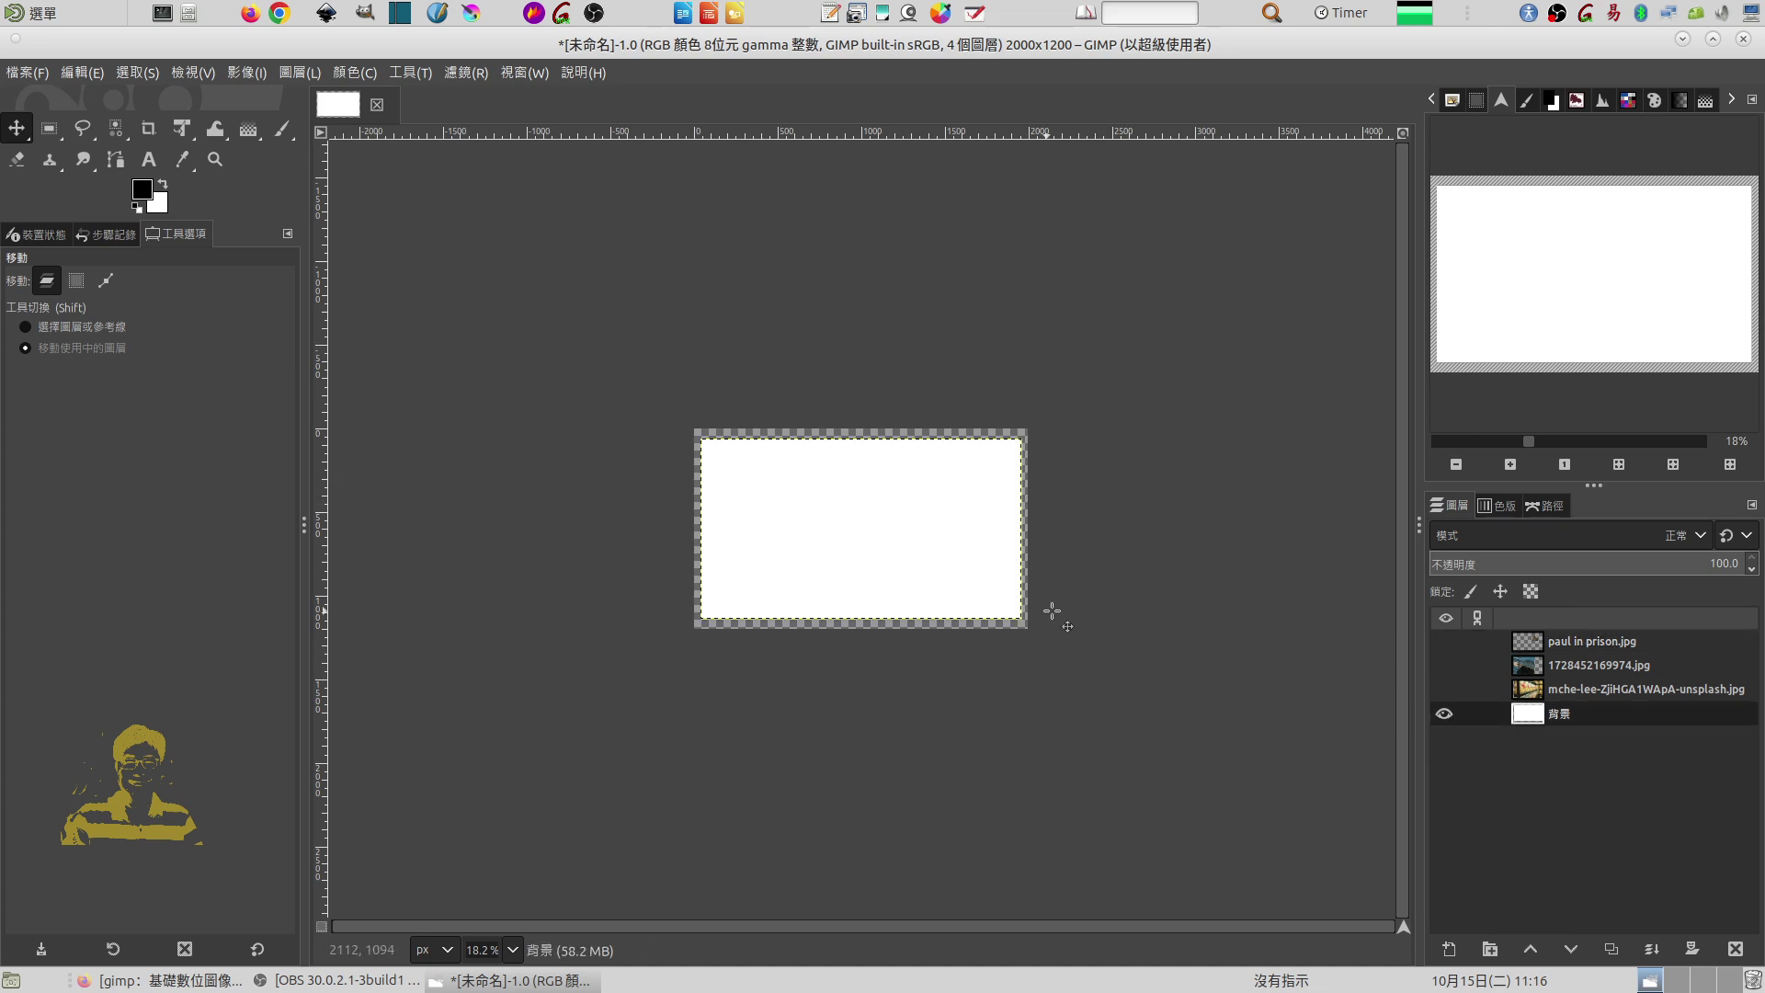
pyautogui.click(1511, 464)
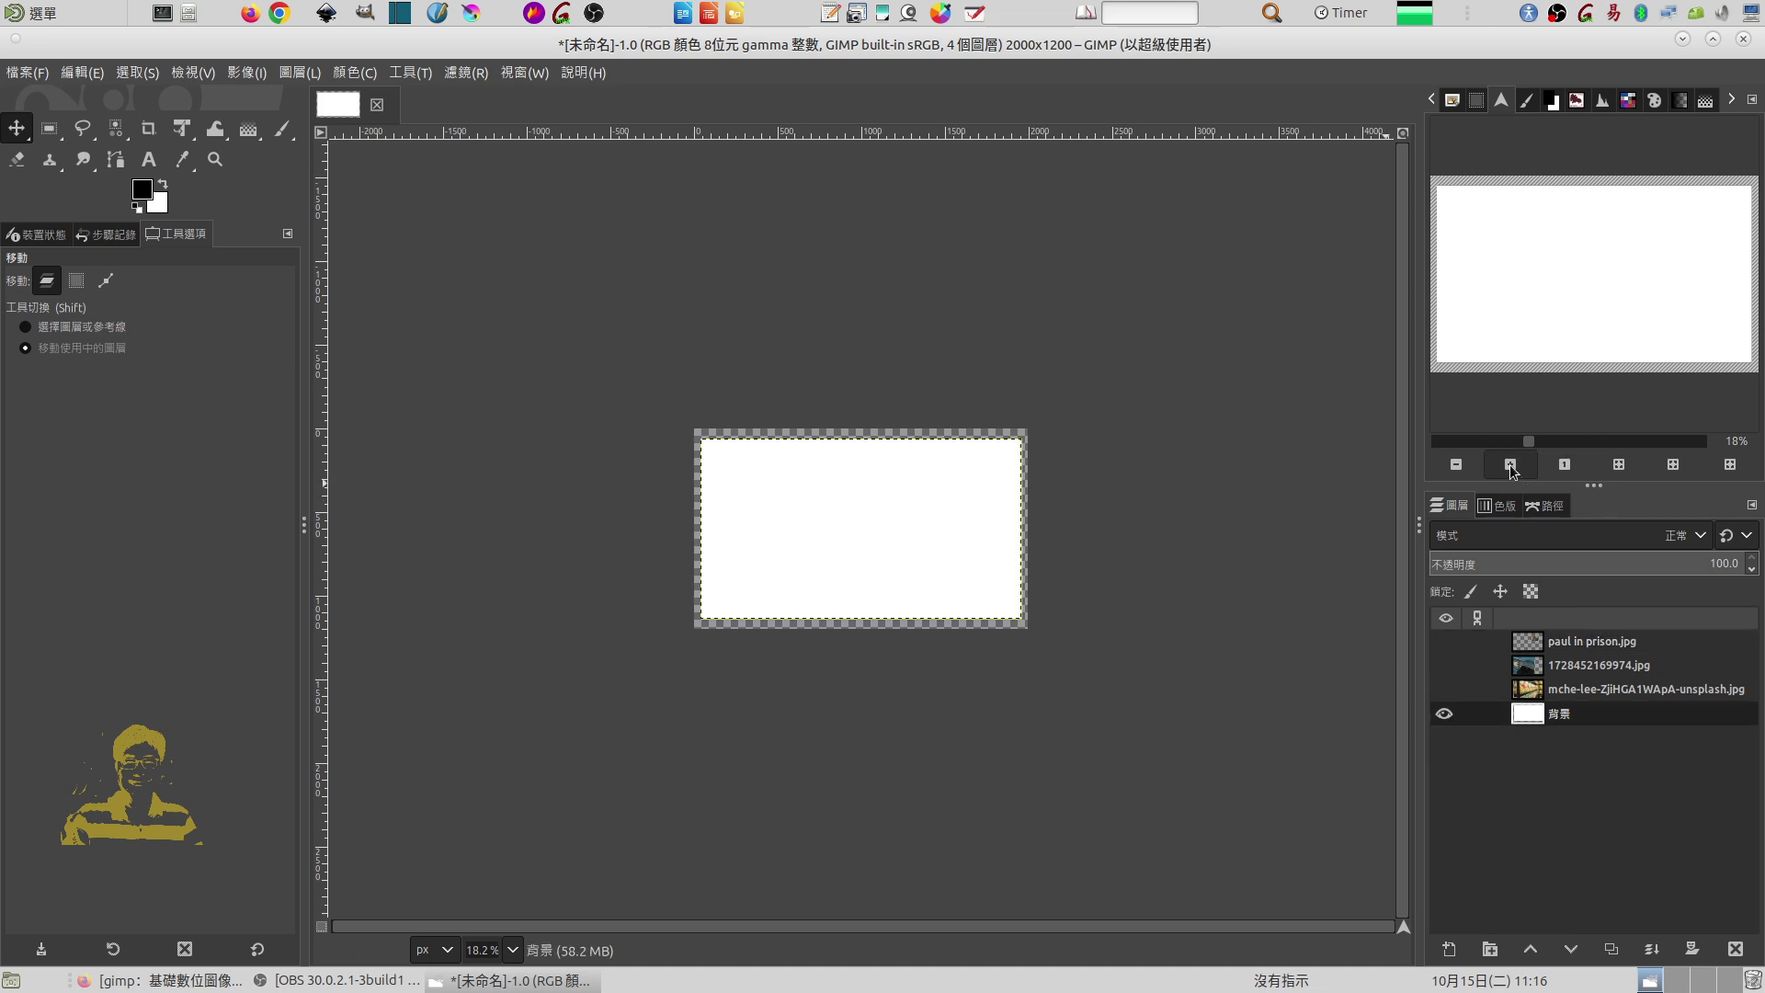
pyautogui.click(1510, 465)
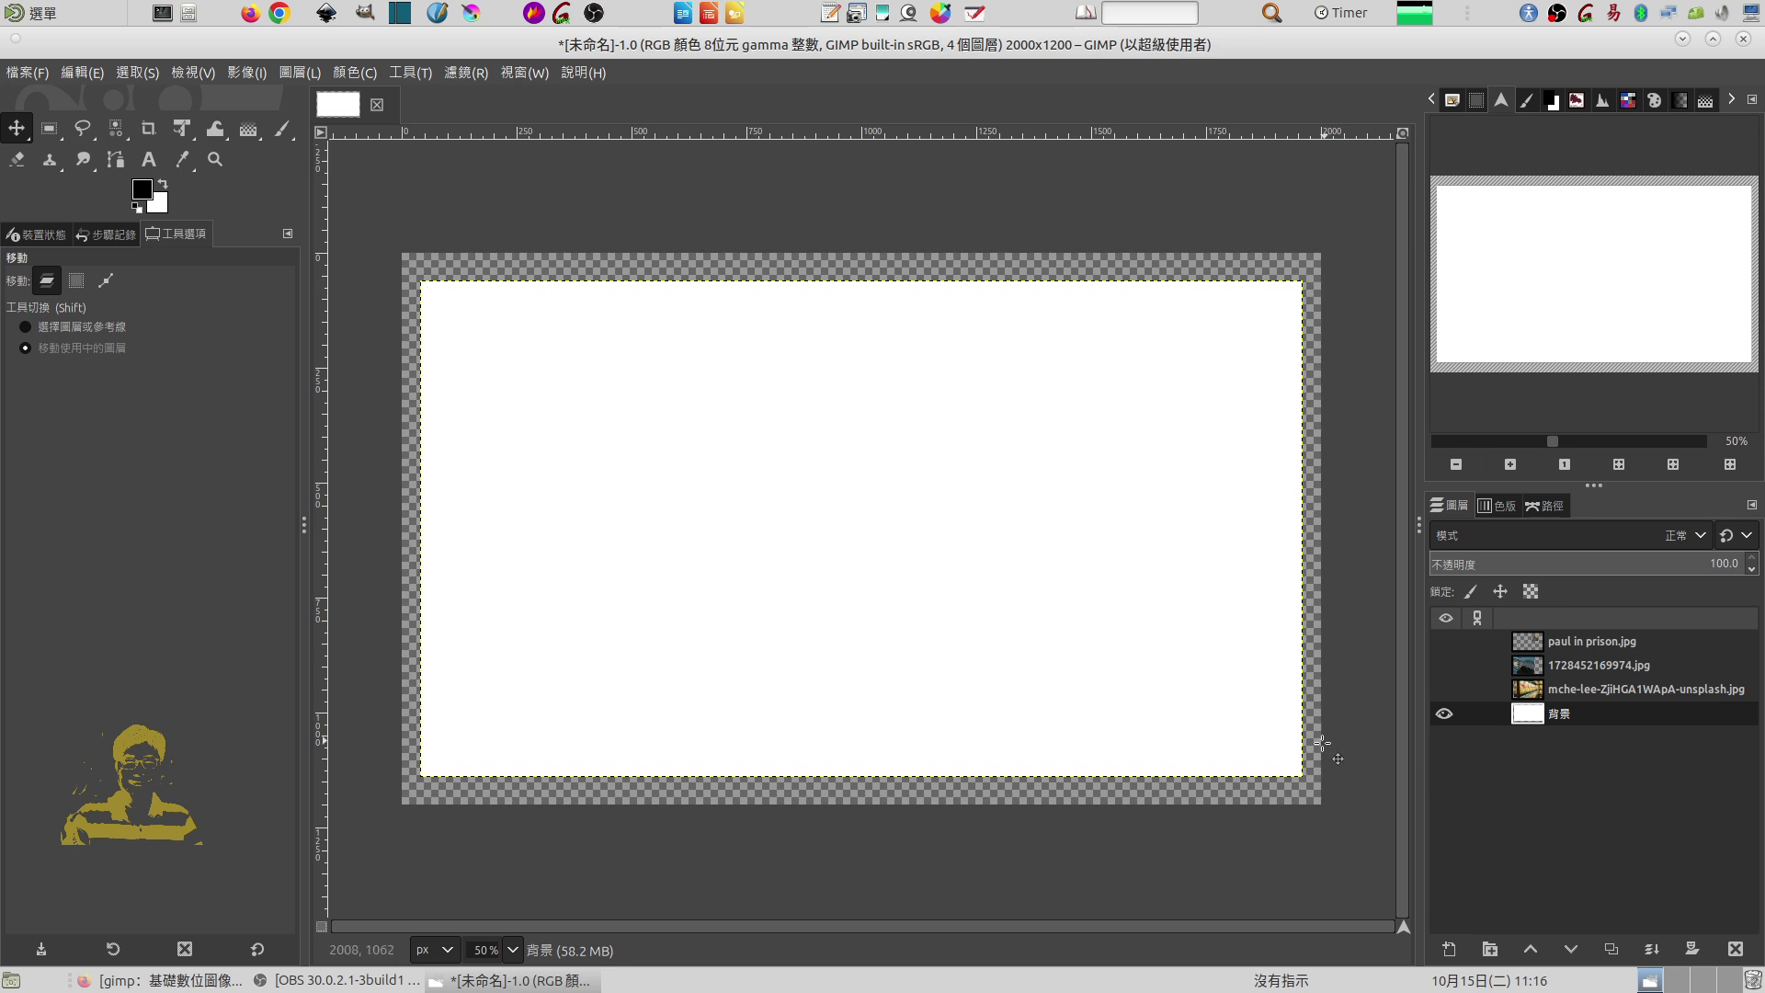
pyautogui.click(1535, 692)
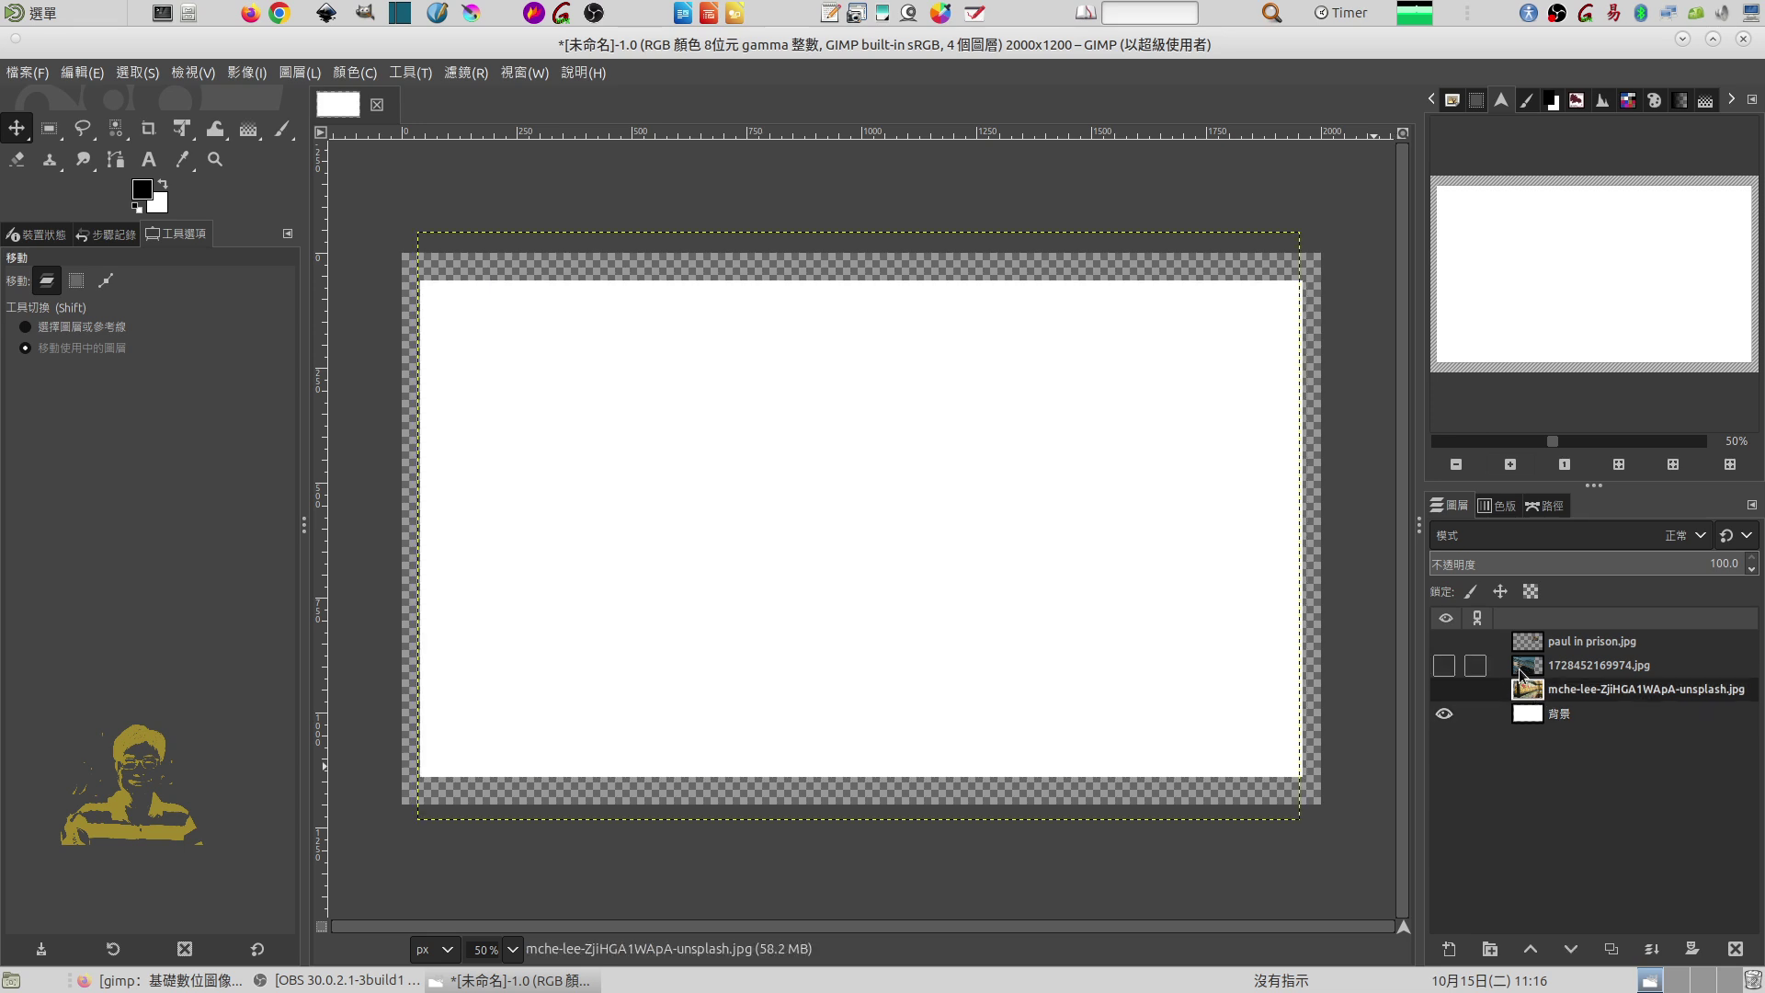
pyautogui.click(1523, 674)
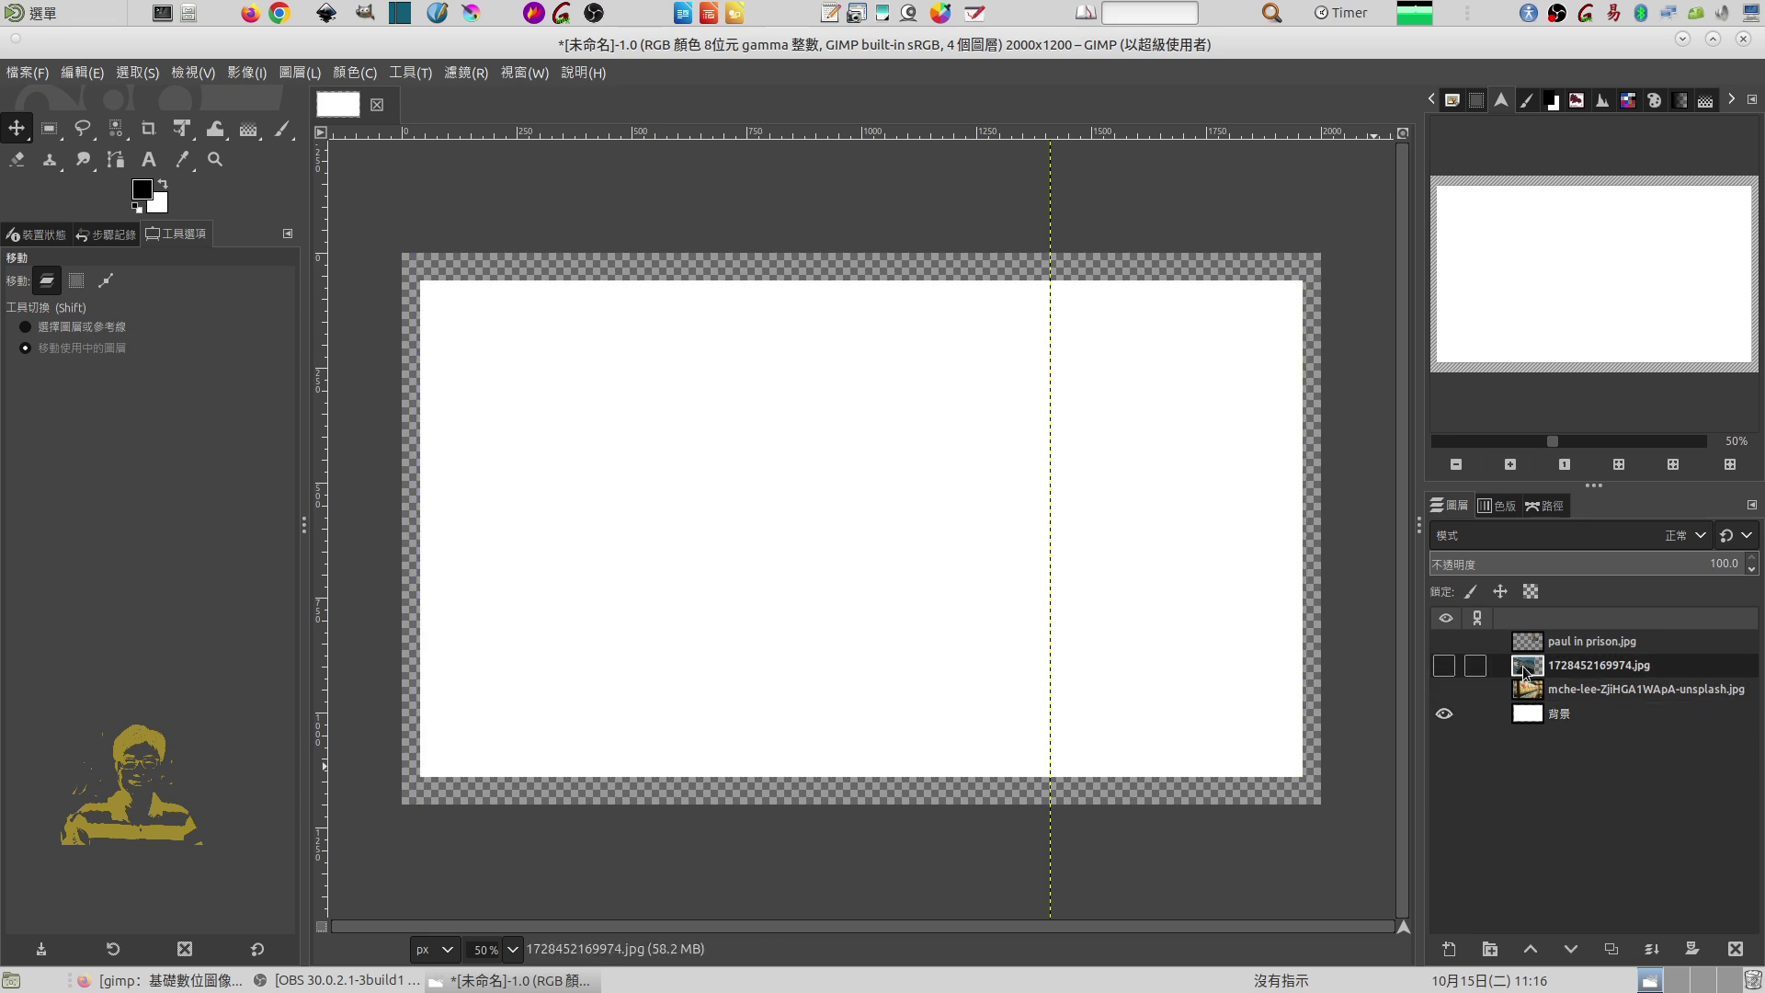
pyautogui.click(1460, 469)
pyautogui.click(1460, 469)
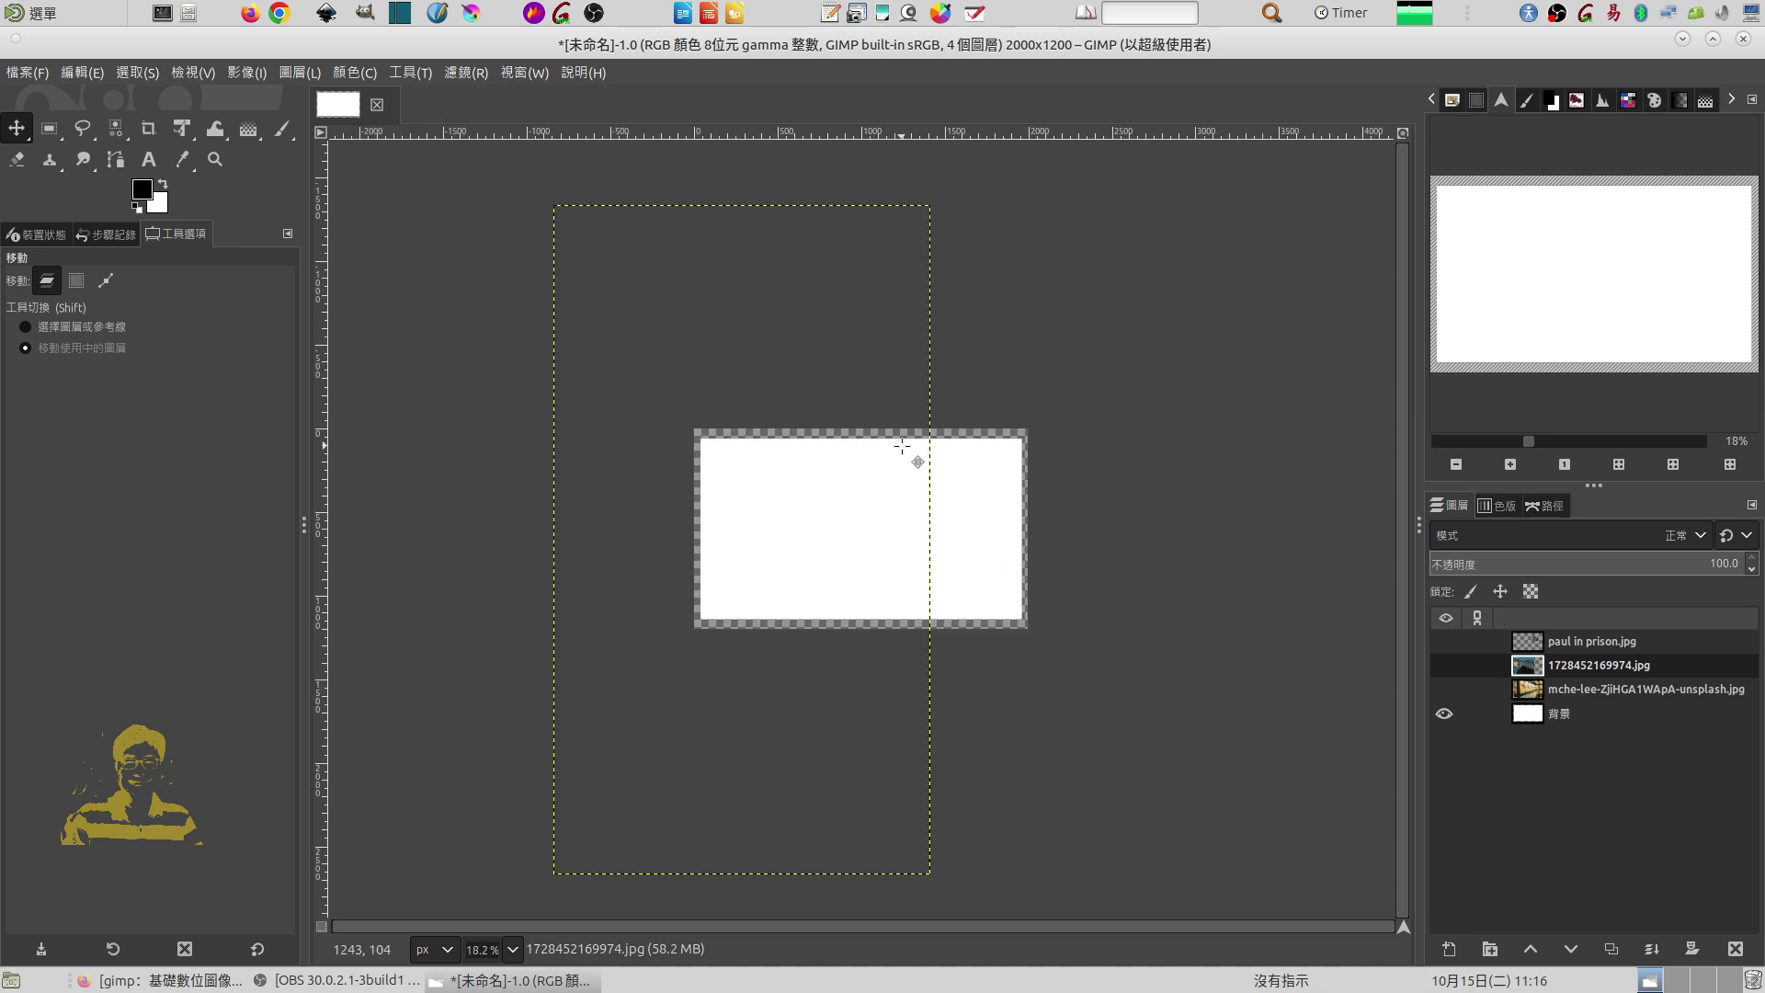
# - Show only the 1728452169974.jpg layer and move it right and slightly up
pyautogui.click(1534, 645)
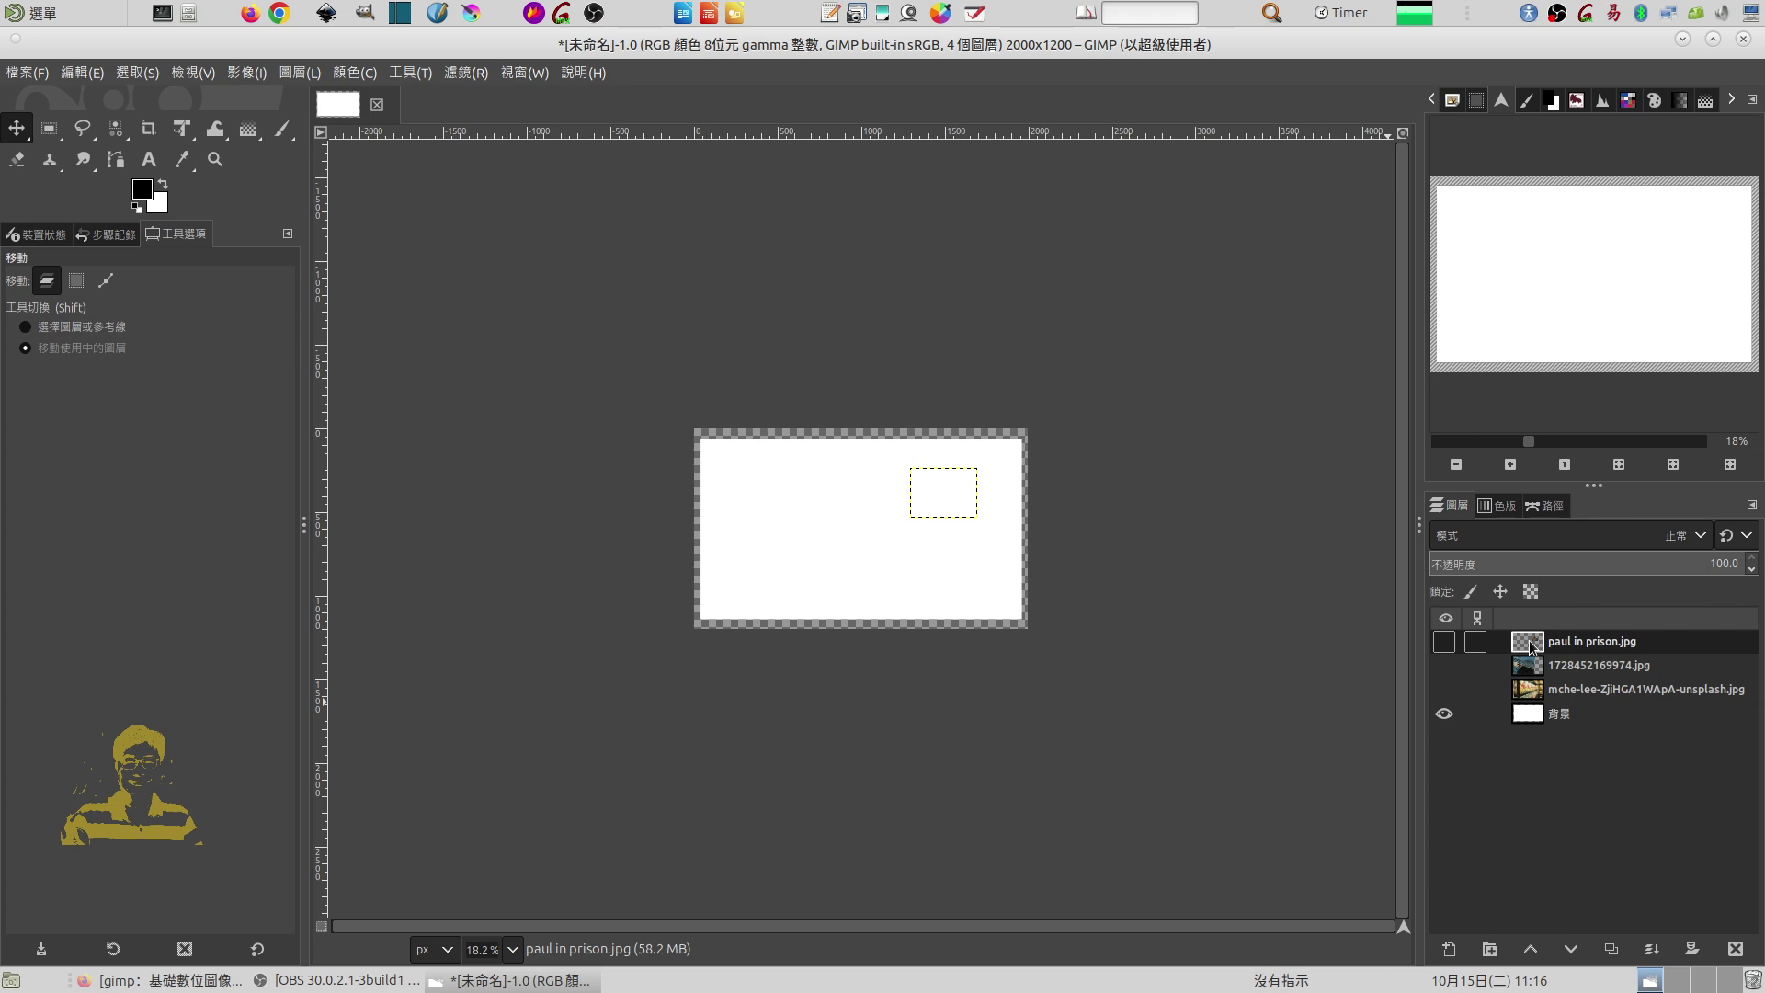
pyautogui.click(1444, 640)
pyautogui.click(1444, 688)
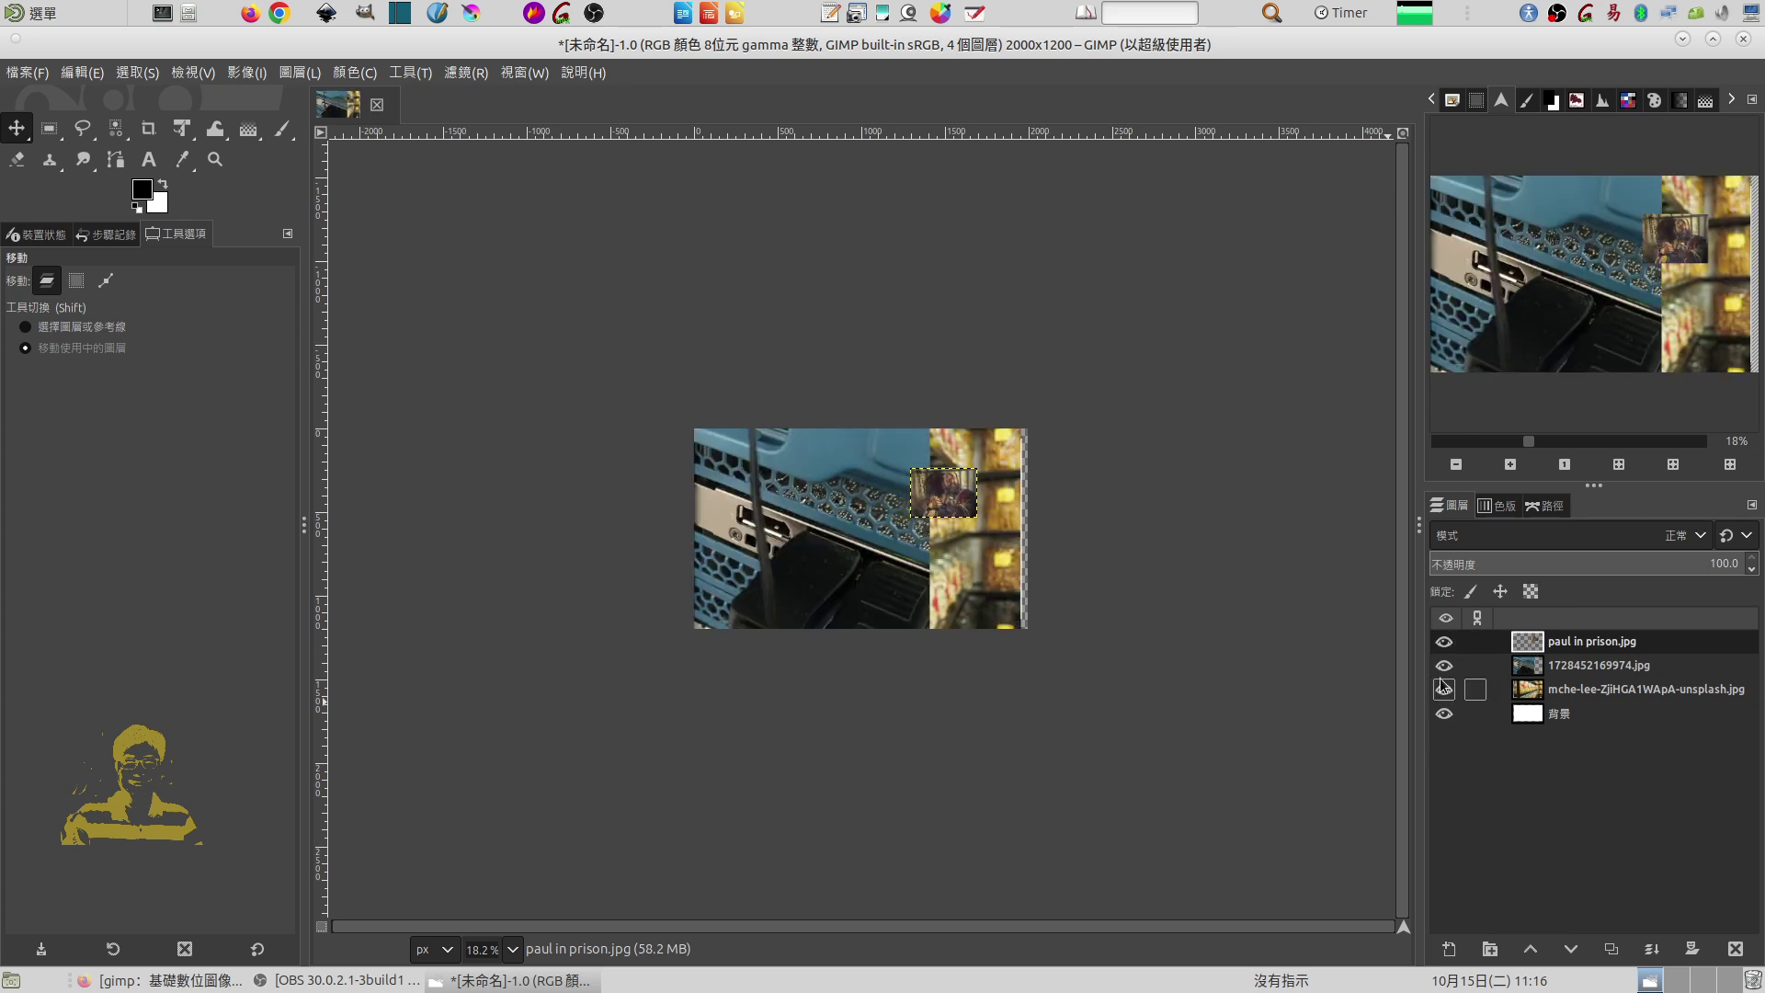
pyautogui.click(1444, 665)
pyautogui.click(1444, 640)
pyautogui.click(1444, 669)
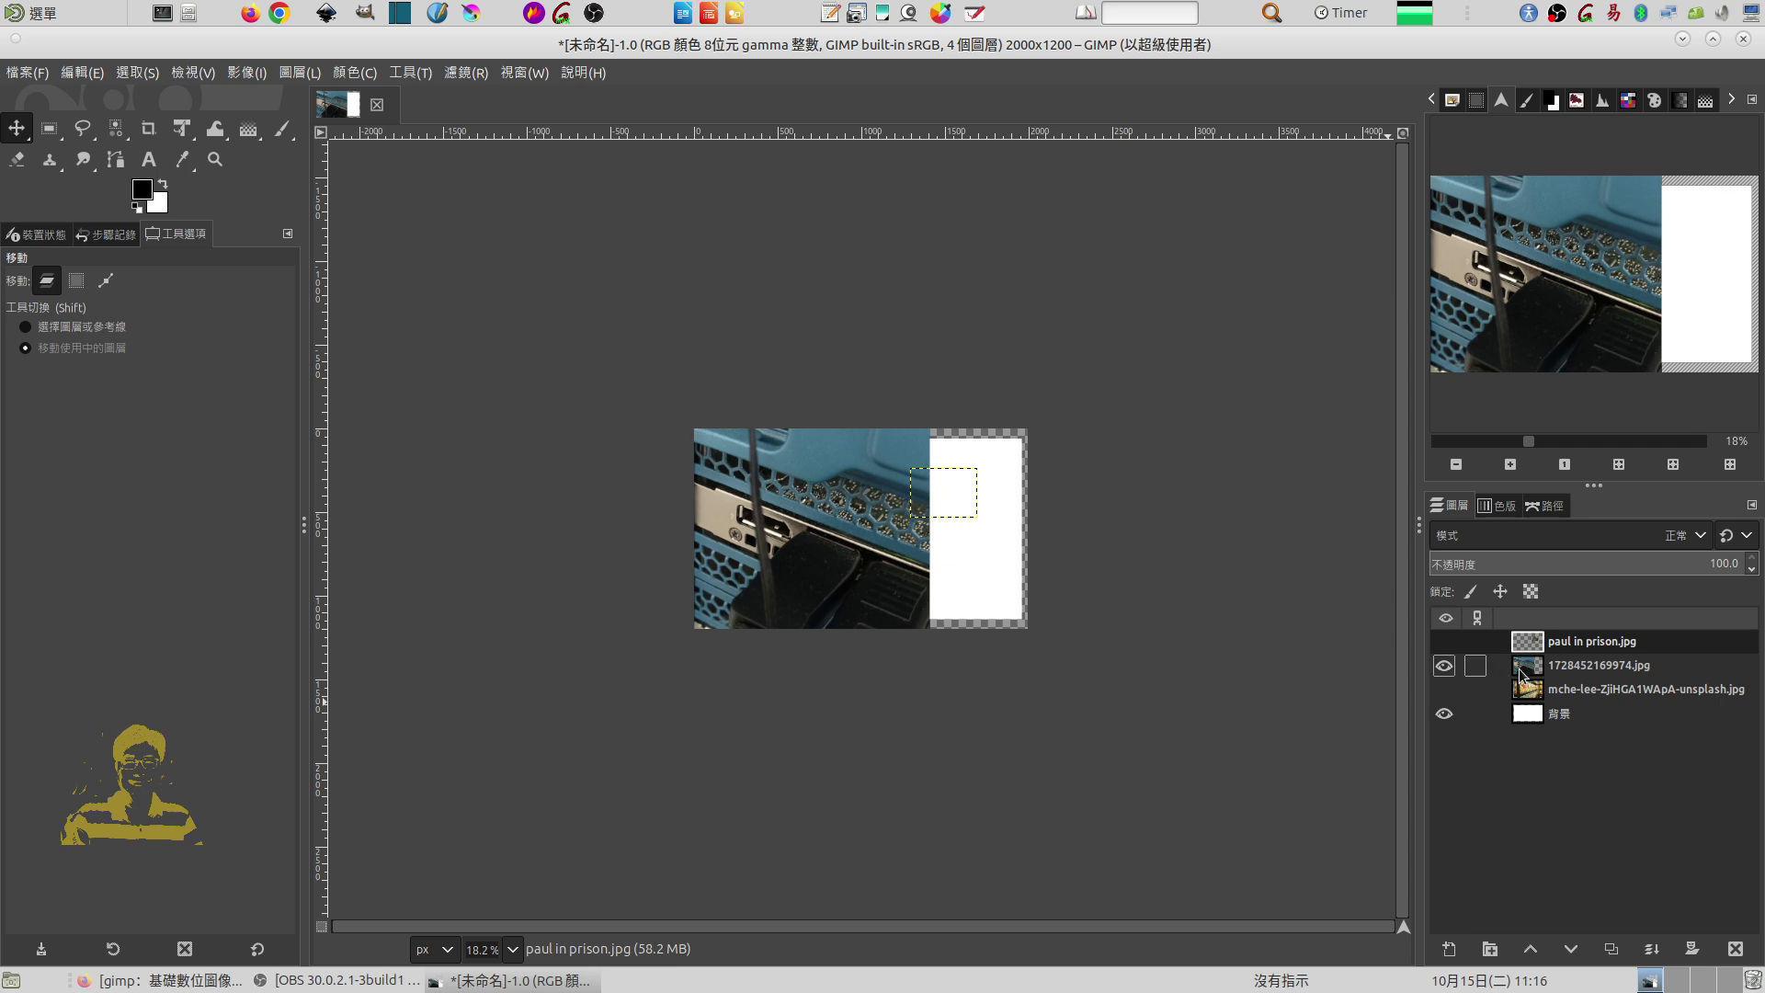
pyautogui.click(1528, 666)
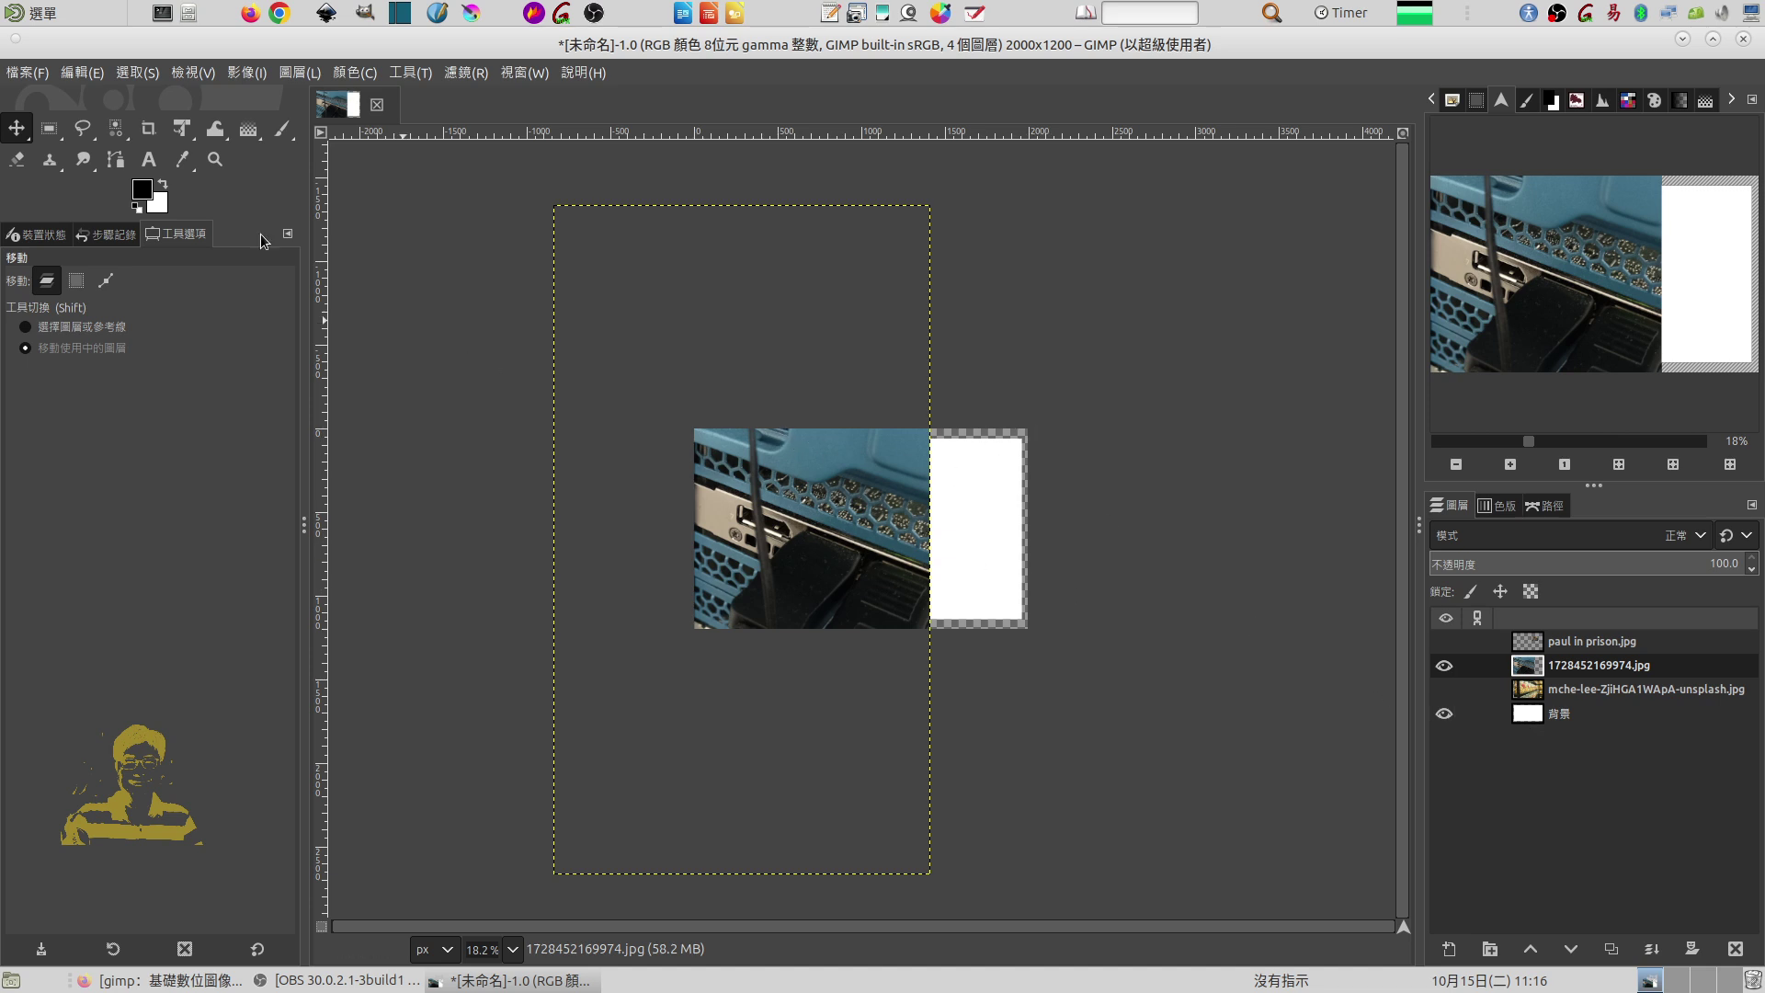
pyautogui.moveTo(676, 523)
pyautogui.mouseDown()
pyautogui.moveTo(871, 505)
pyautogui.moveTo(670, 479)
pyautogui.mouseUp()
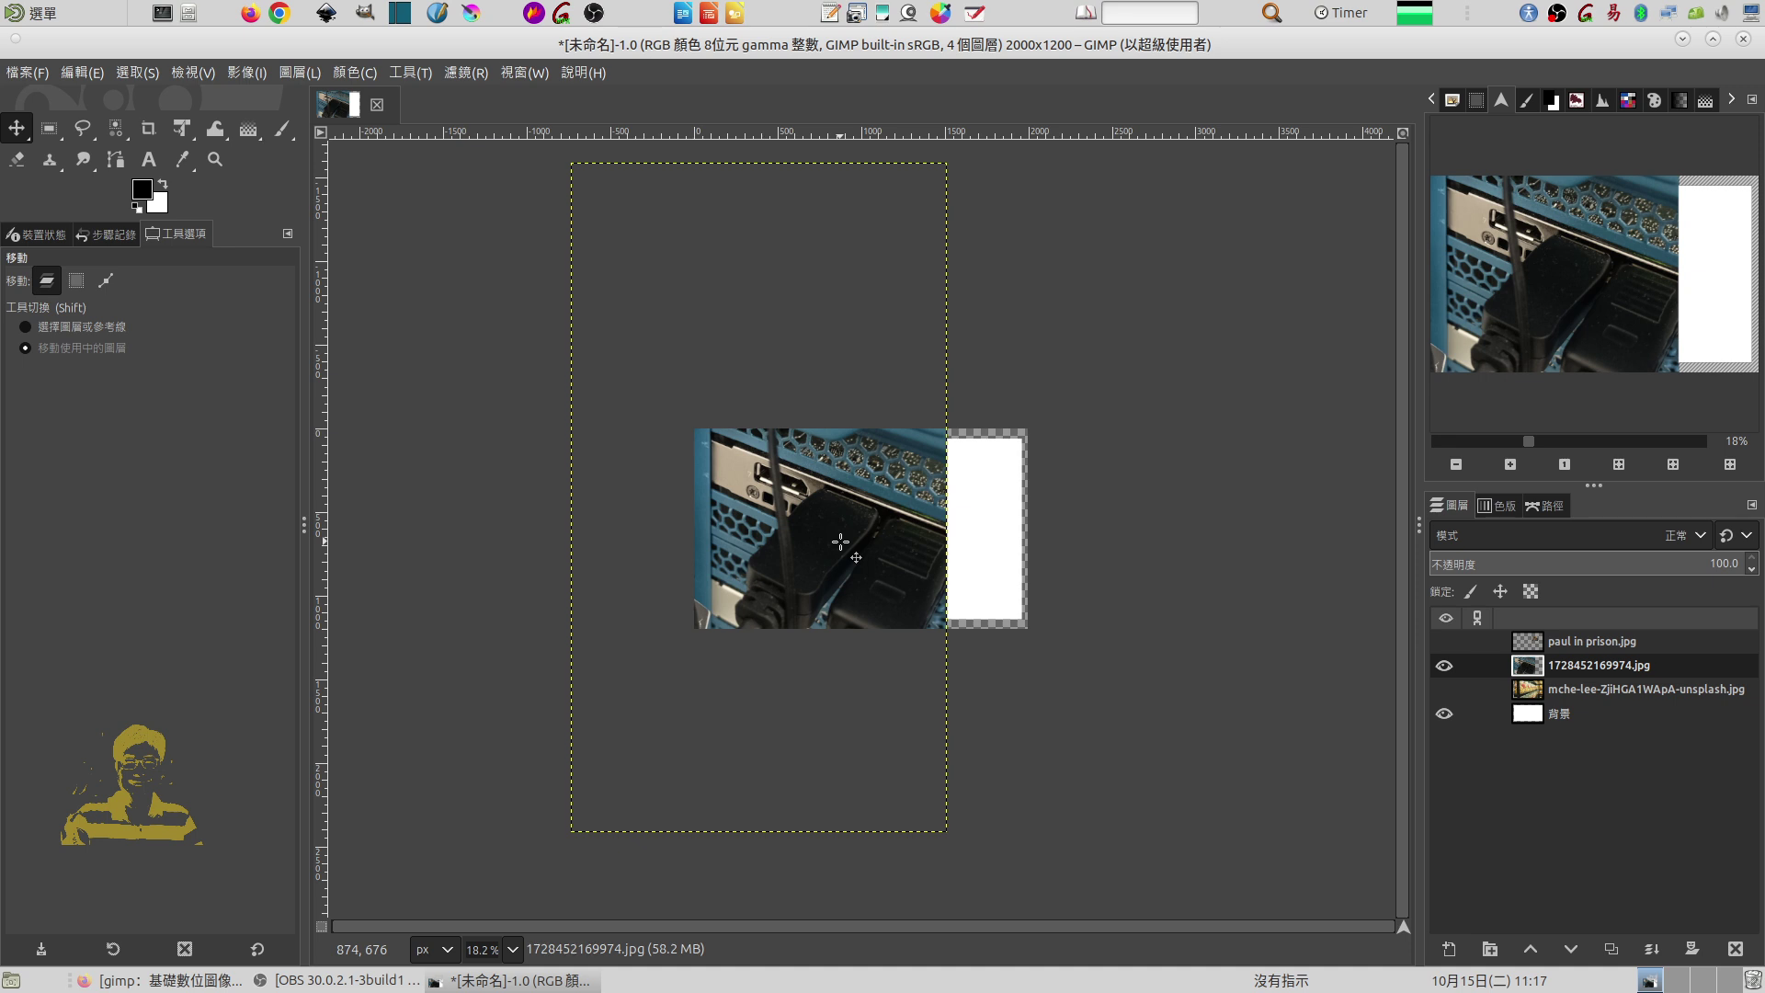
# - Set the canvas to 1000 × 600 px with the layers centred (offsets −500, −300)
pyautogui.rightClick(763, 520)
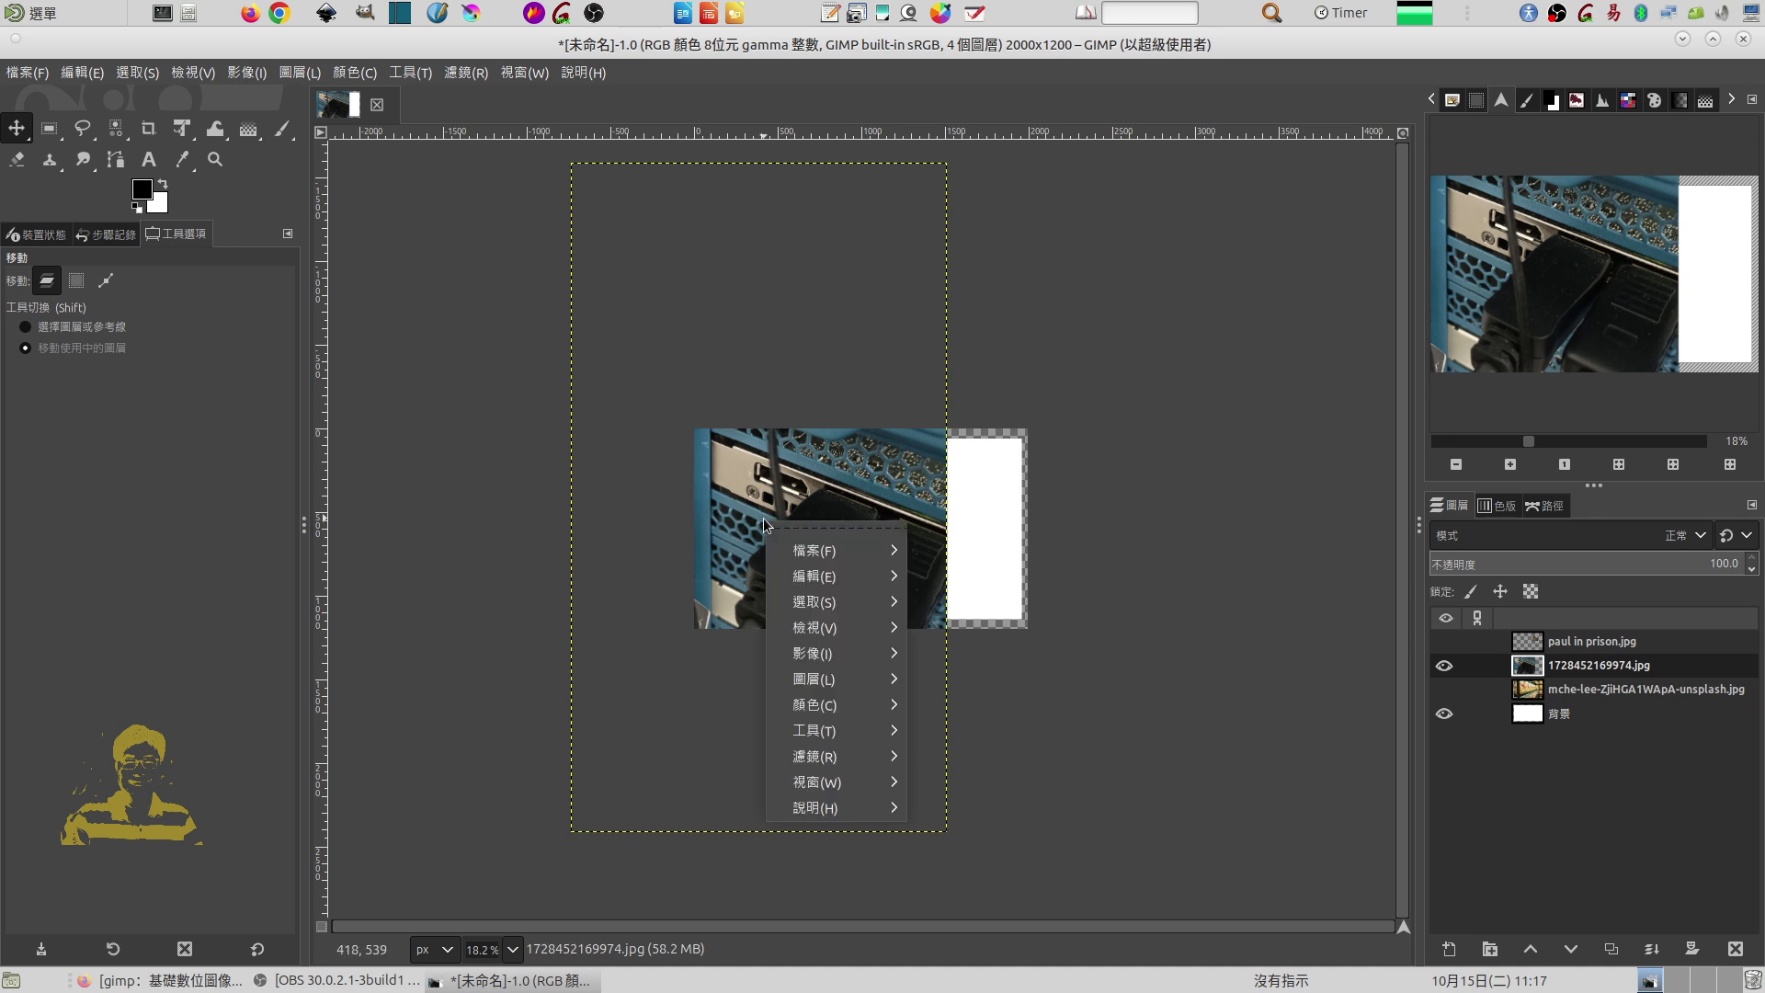
pyautogui.moveTo(813, 653)
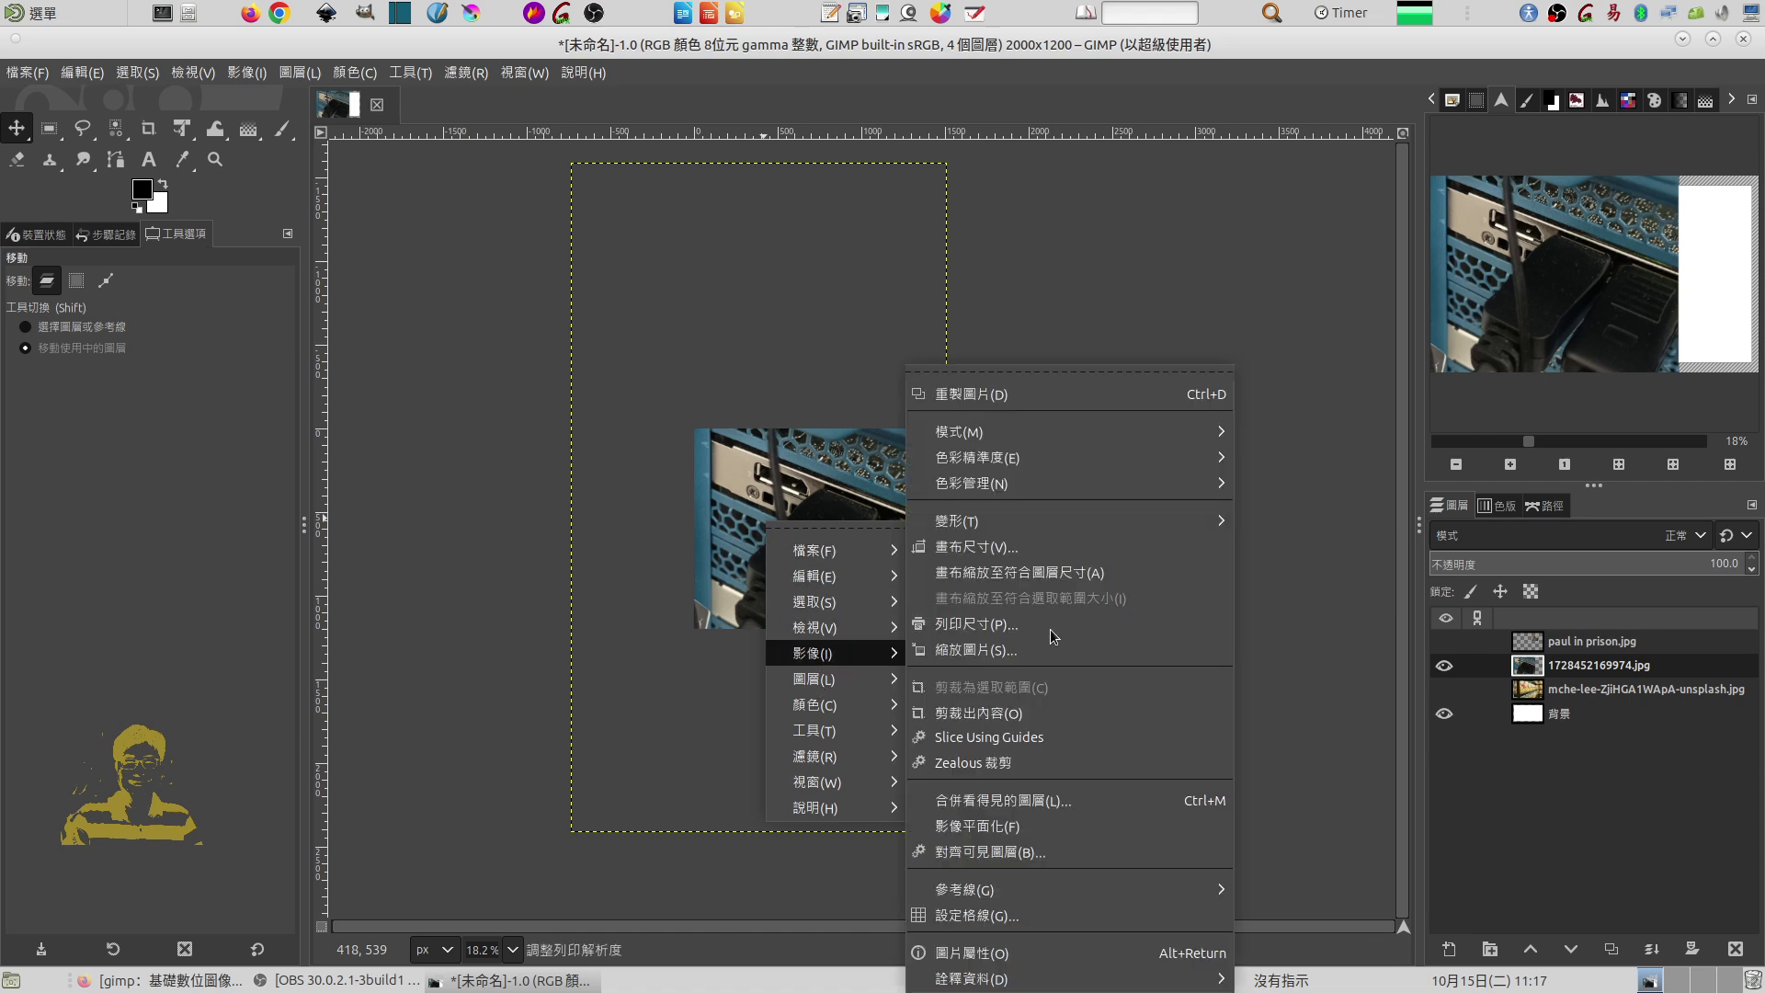
pyautogui.click(1029, 548)
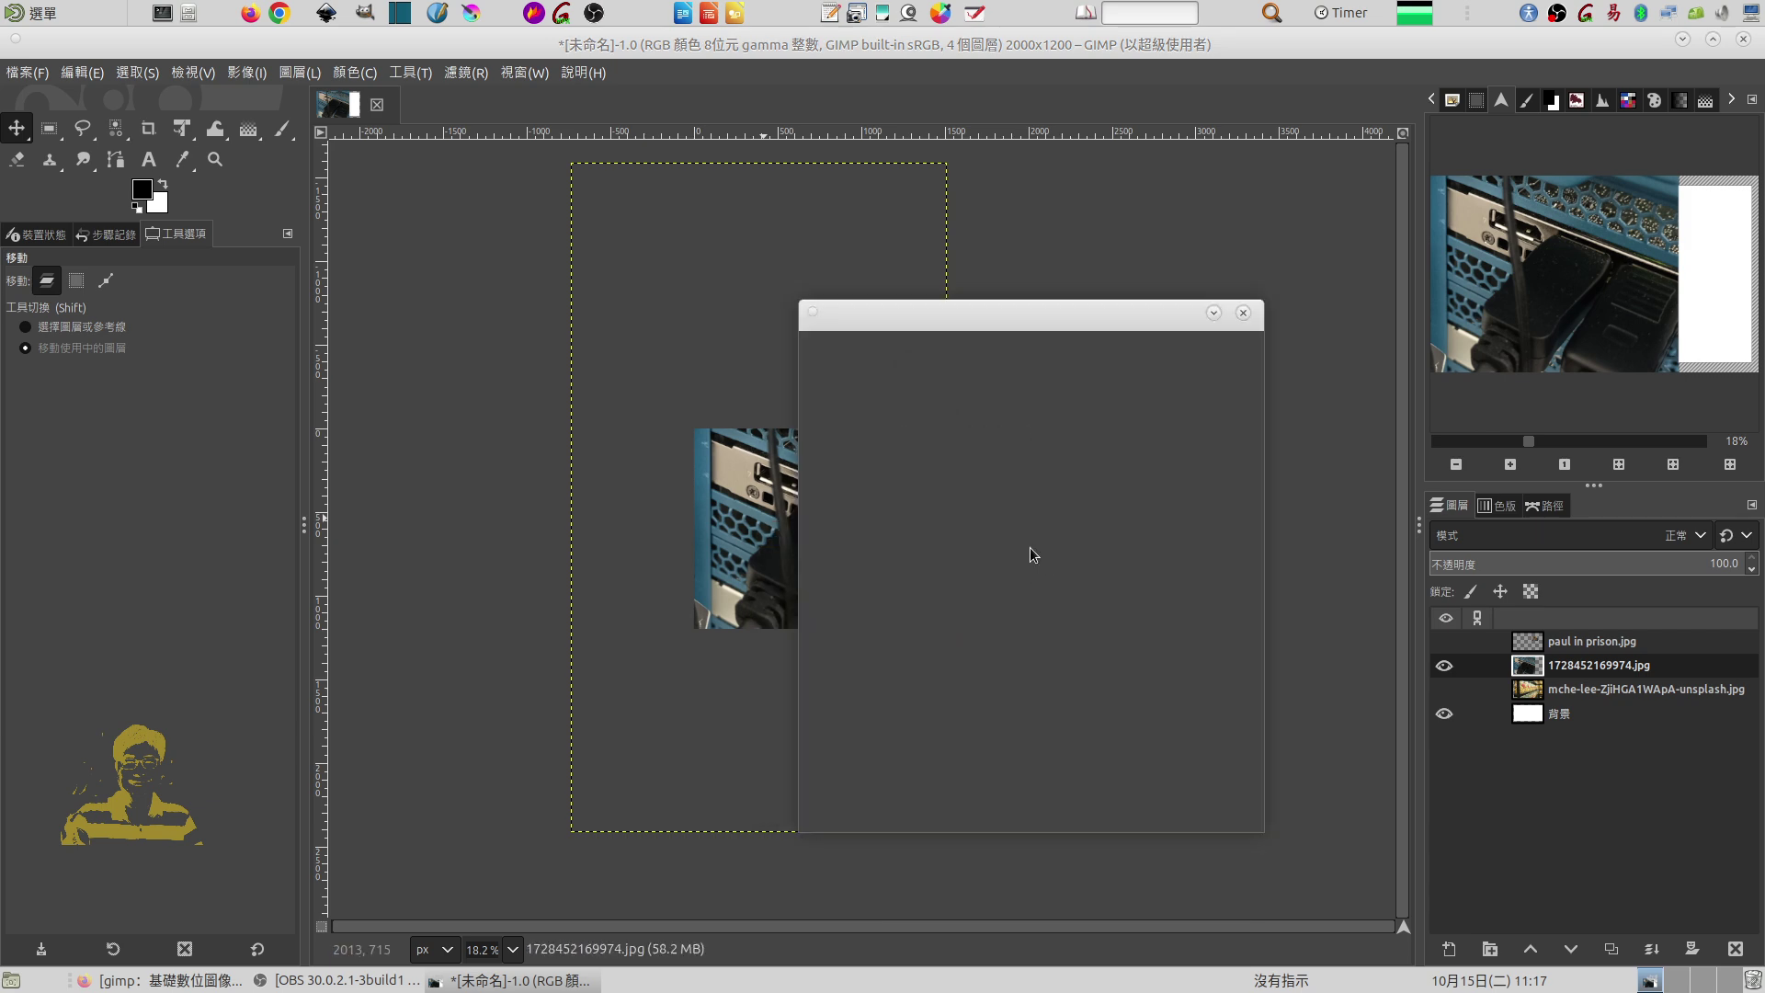
pyautogui.write('1000')
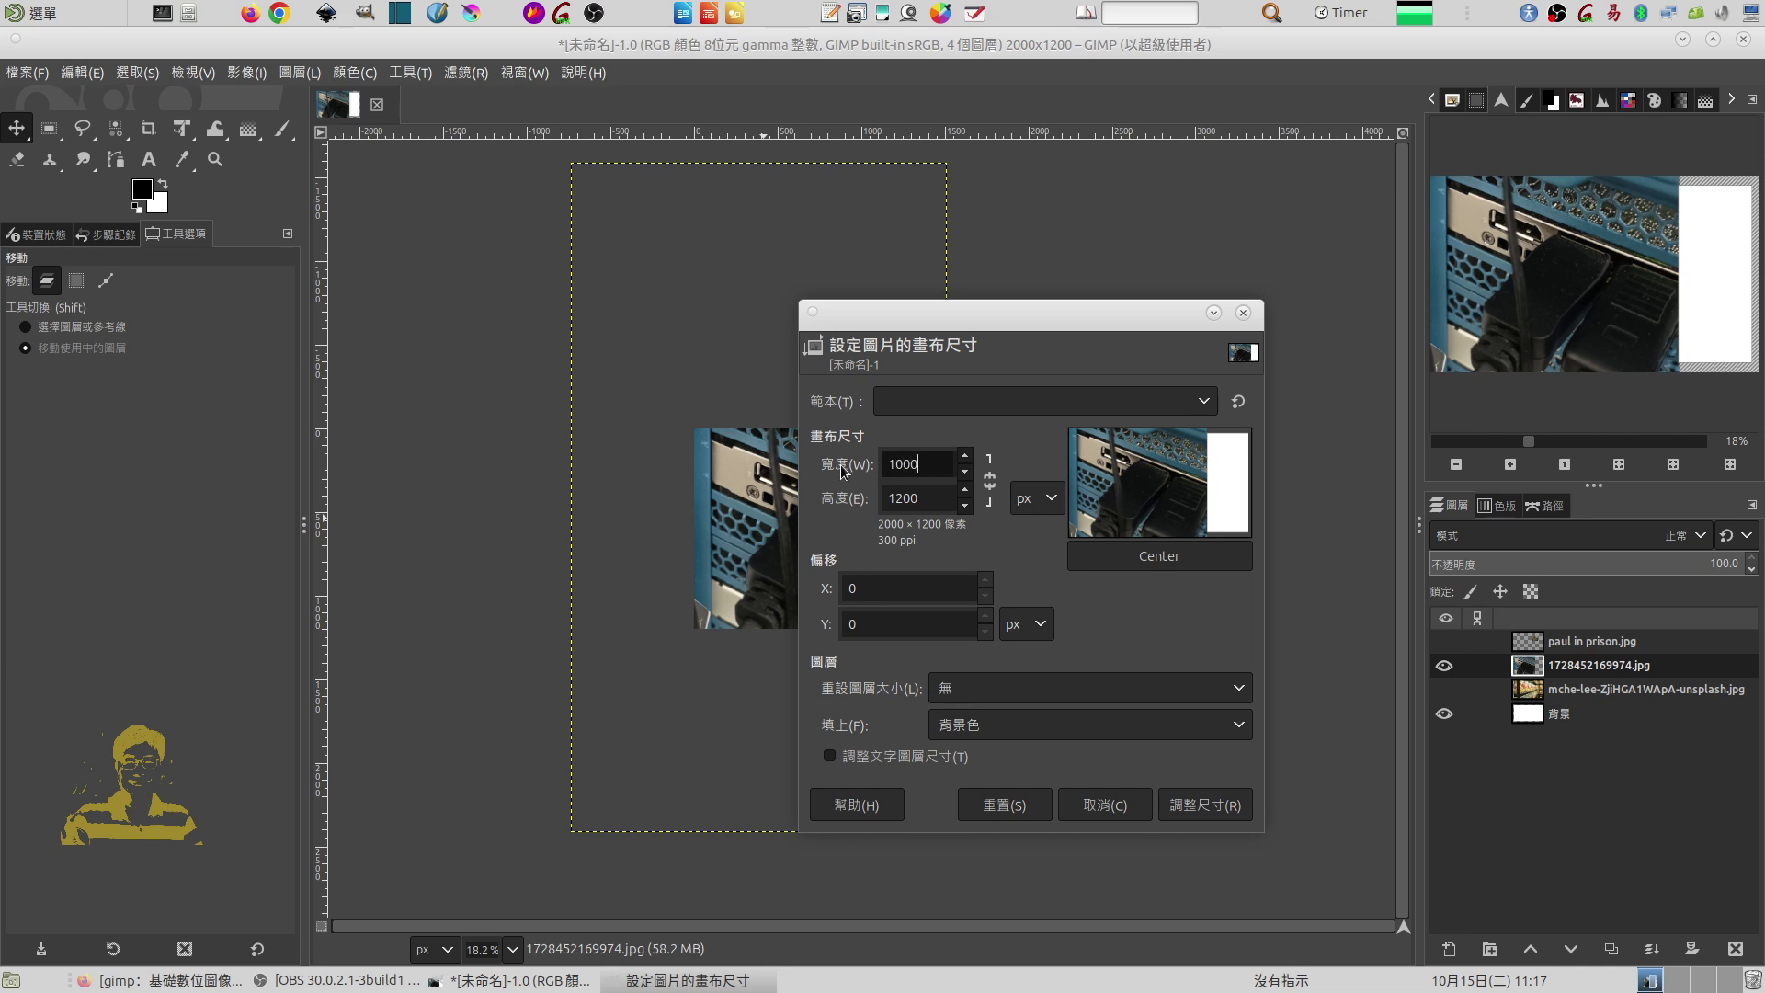
pyautogui.press('Tab')
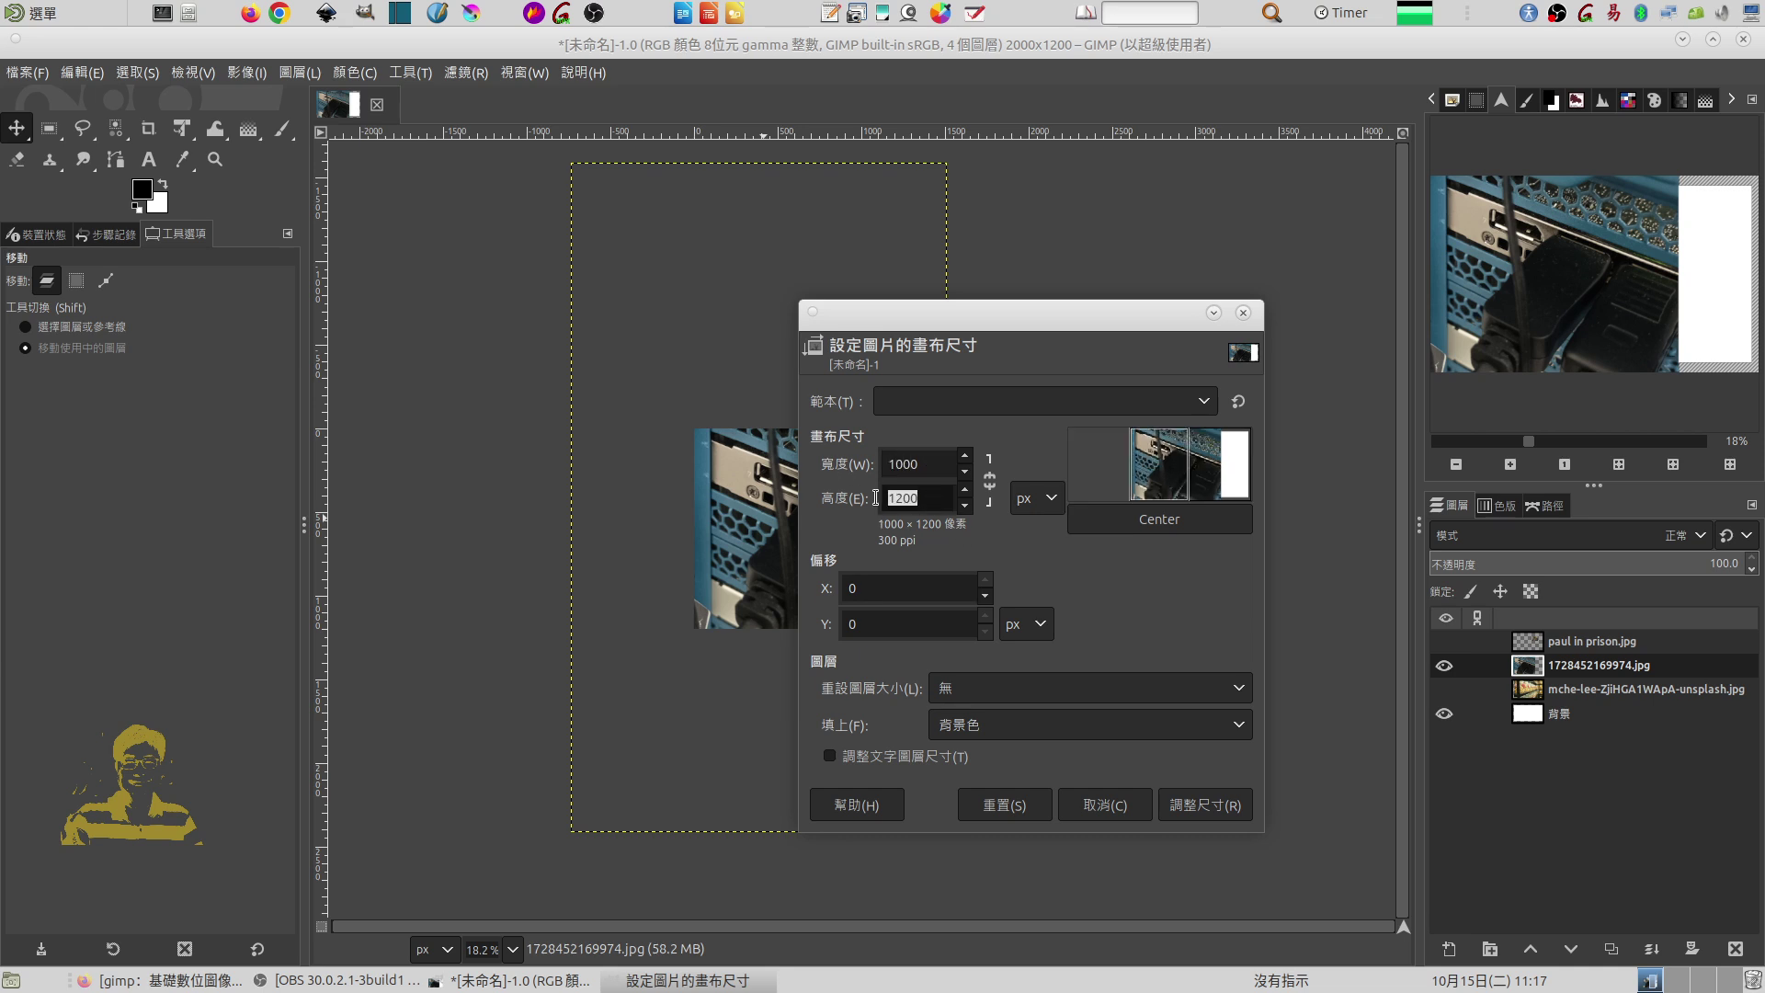
pyautogui.write('60')
pyautogui.press('Tab')
pyautogui.click(1174, 561)
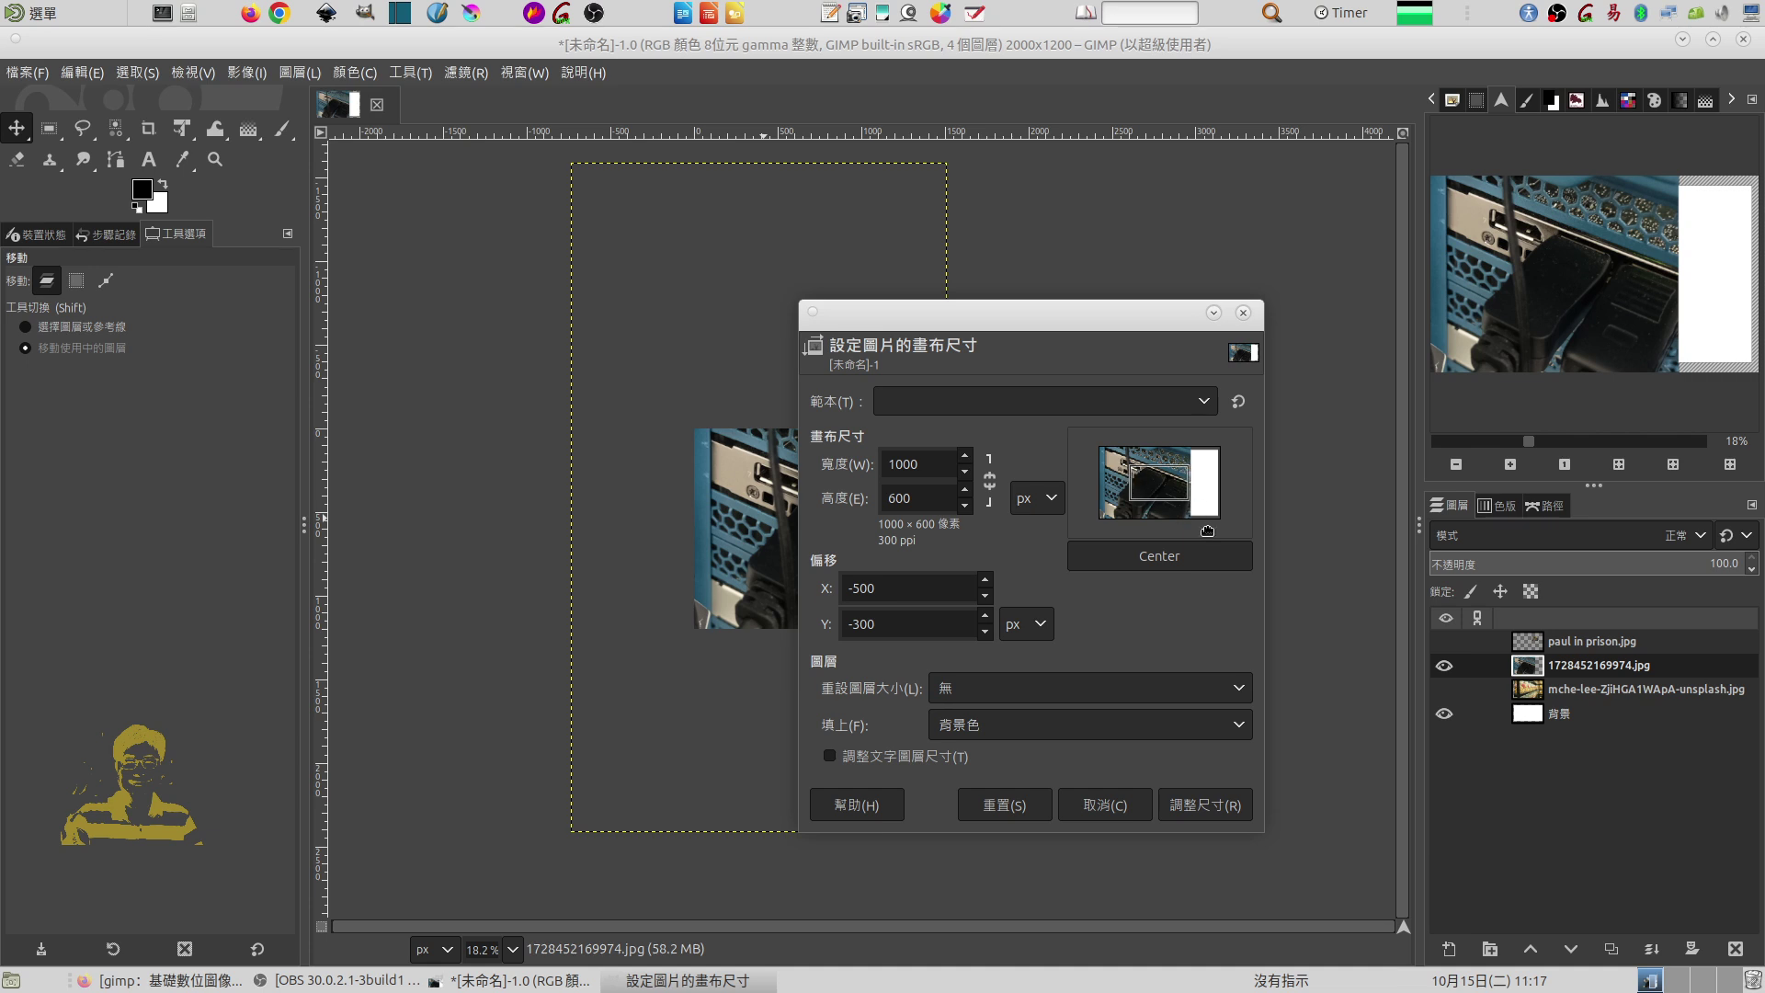
pyautogui.click(1224, 806)
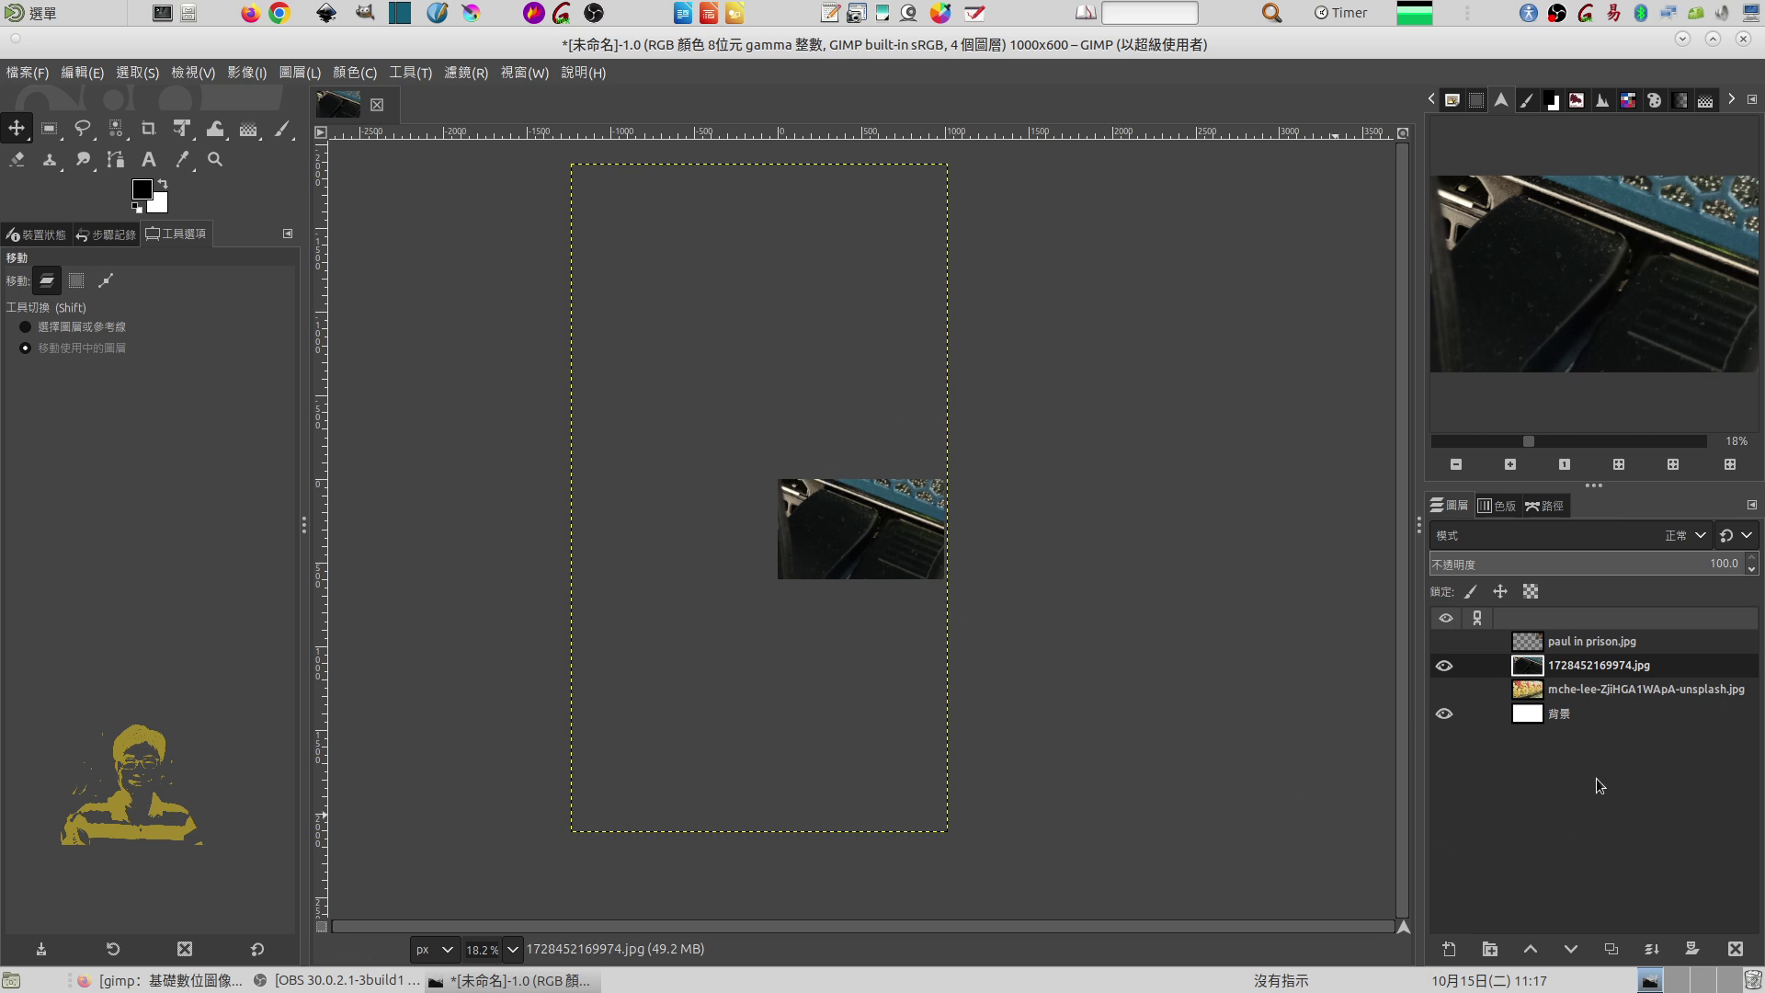
# - Select the 背景 layer and nudge it slightly with the Move tool
pyautogui.click(1530, 713)
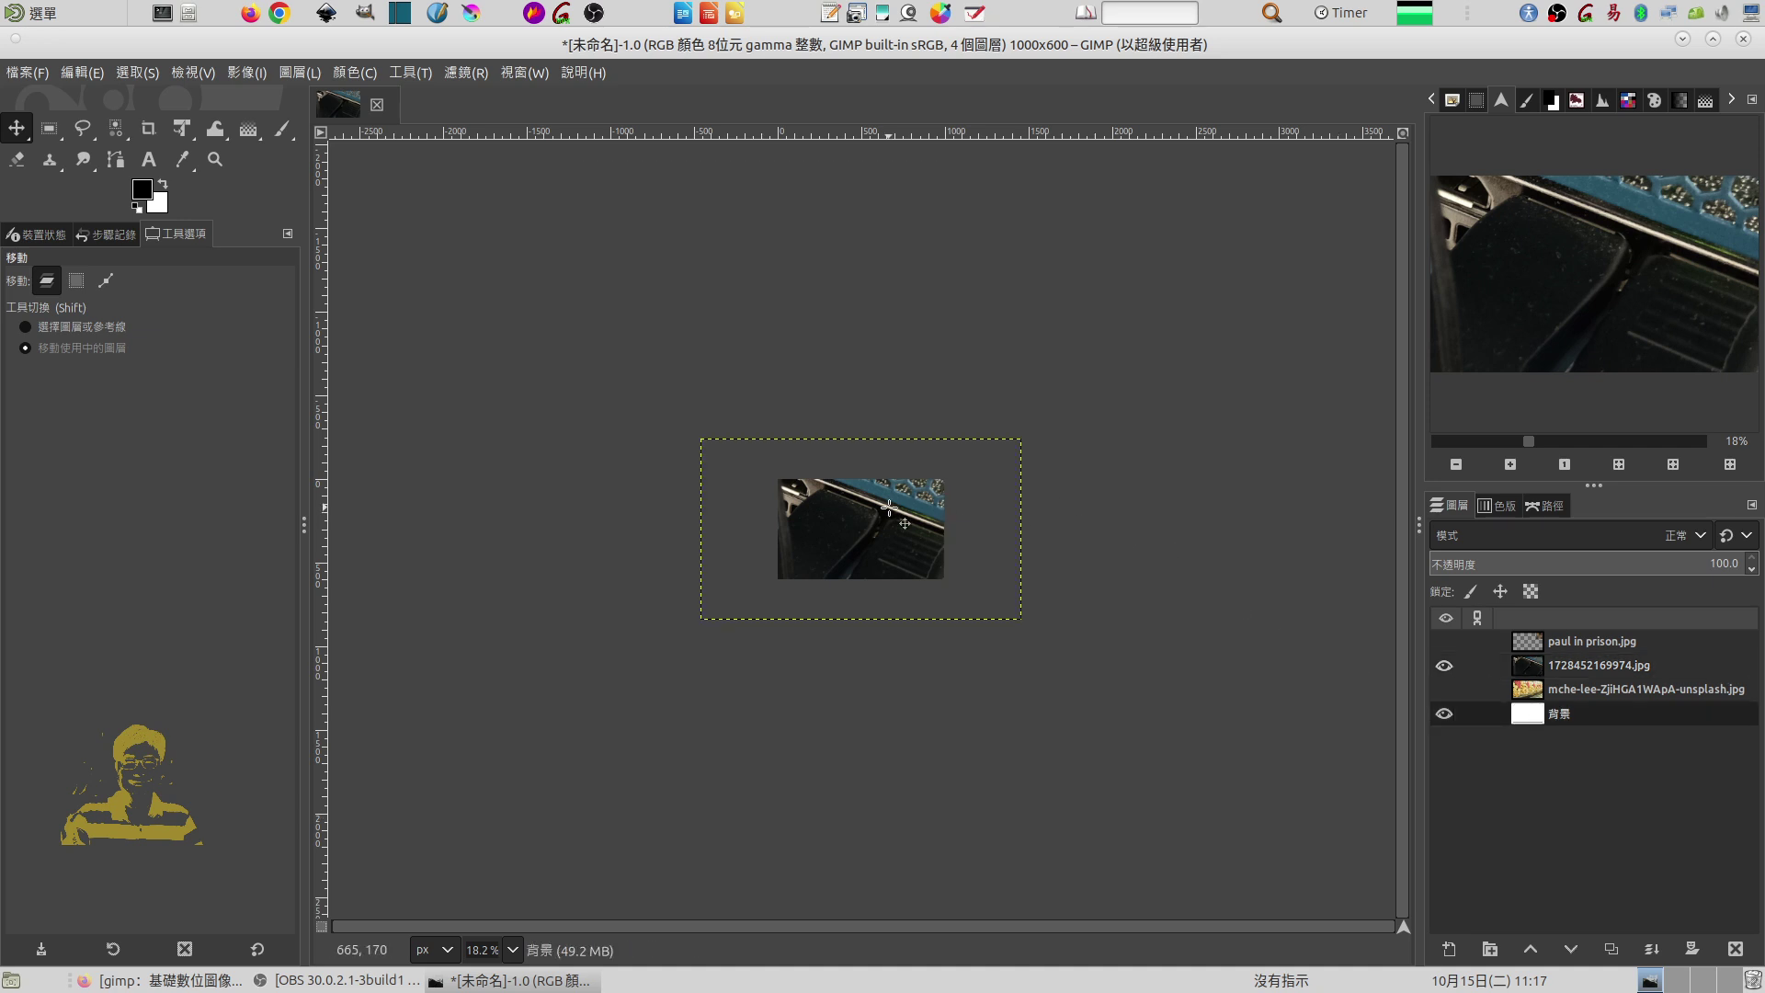
pyautogui.moveTo(791, 484)
pyautogui.mouseDown()
pyautogui.moveTo(820, 487)
pyautogui.moveTo(838, 518)
pyautogui.mouseUp()
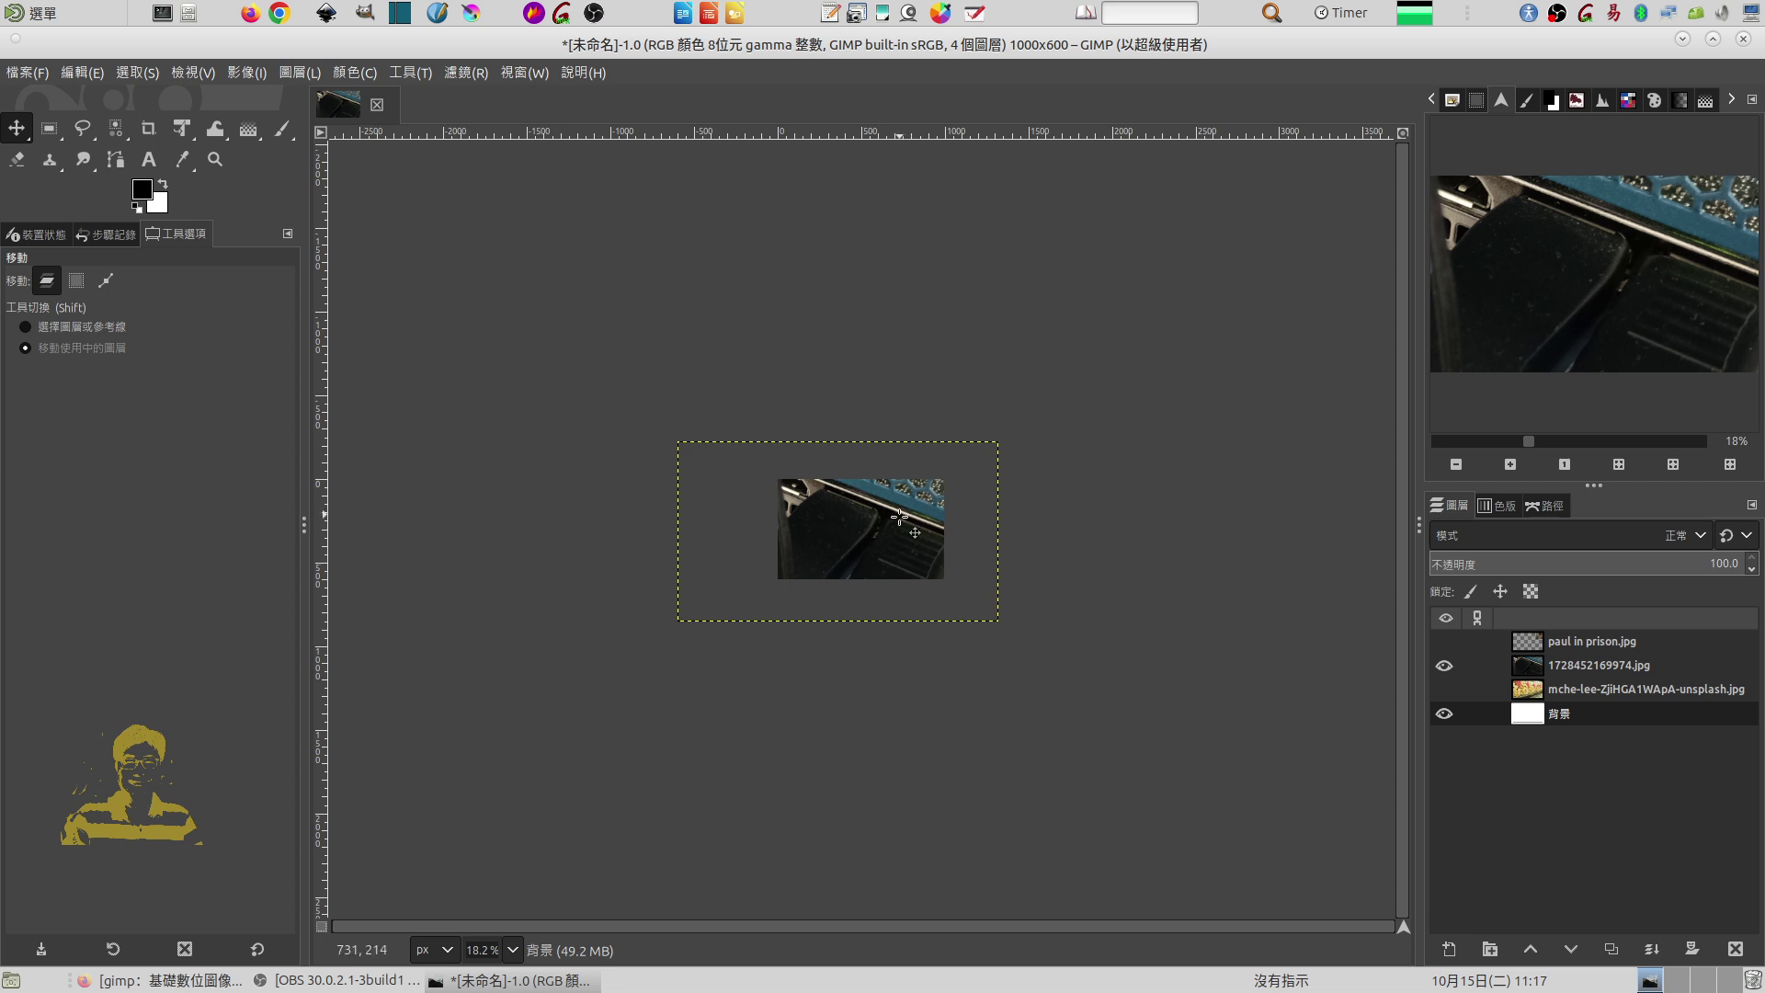
pyautogui.moveTo(920, 505); pyautogui.dragTo(936, 510)
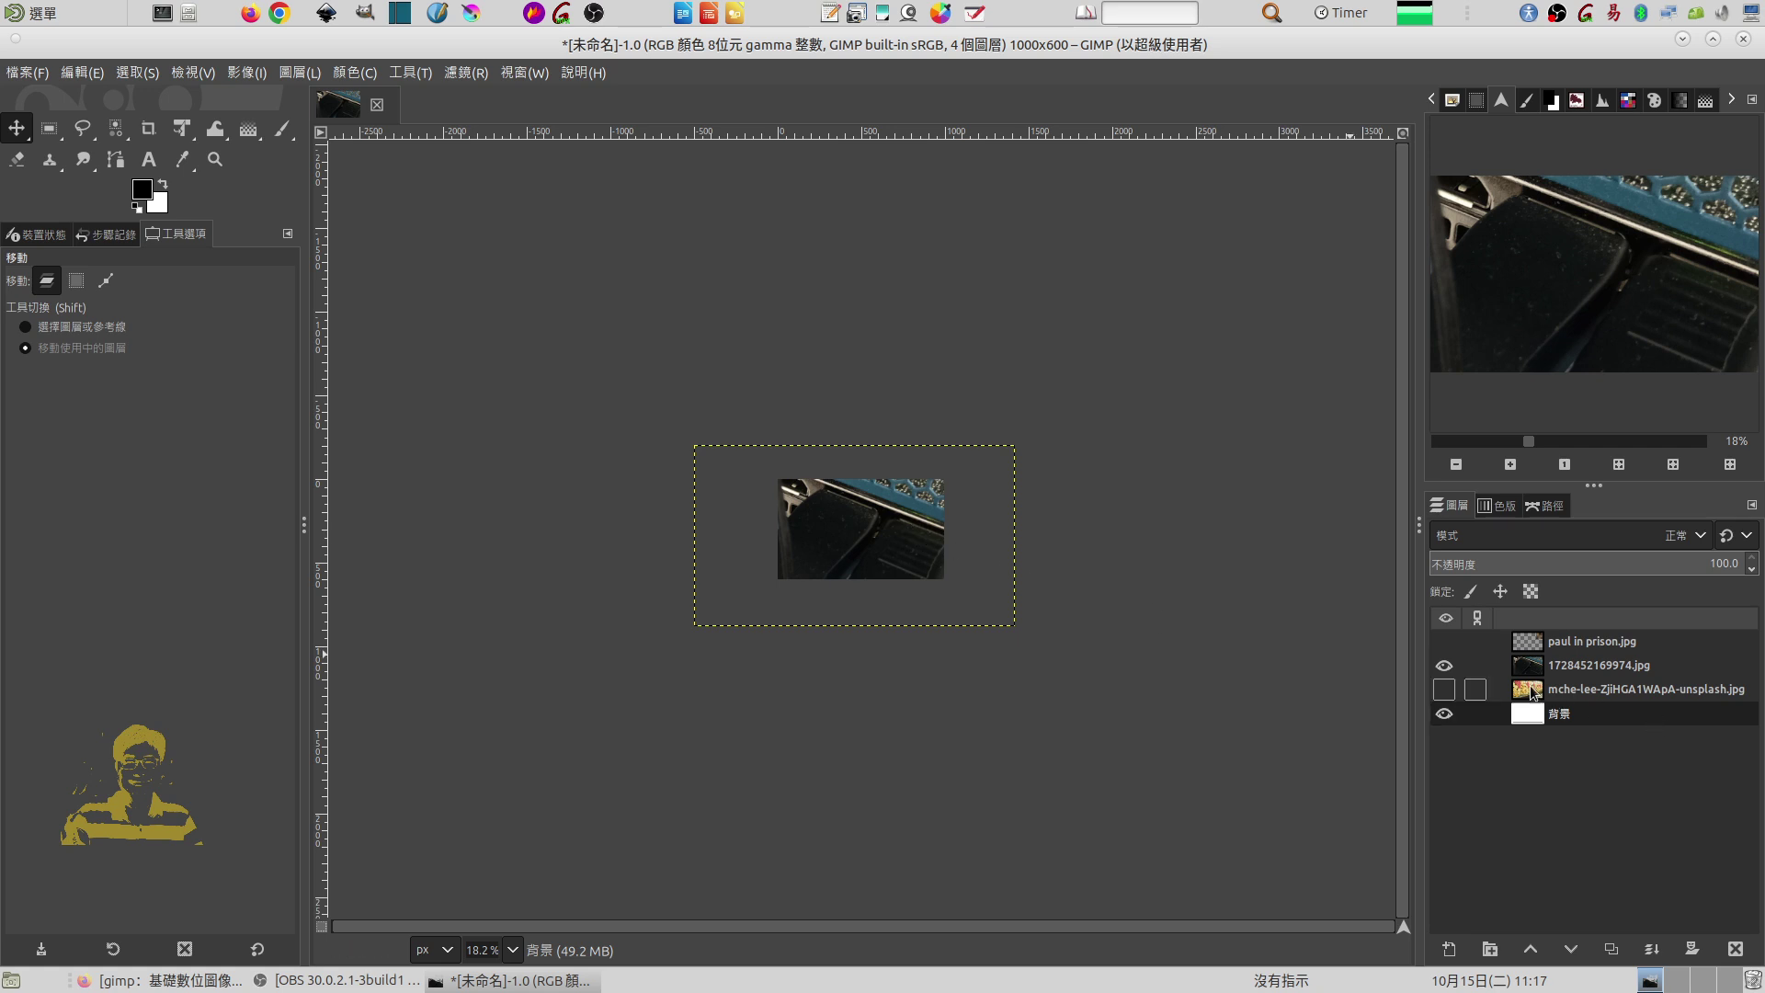
# - Show paul in prison.jpg, hide 1728452169974.jpg, and centre the paul photo on the canvas
pyautogui.click(1562, 640)
pyautogui.click(1444, 640)
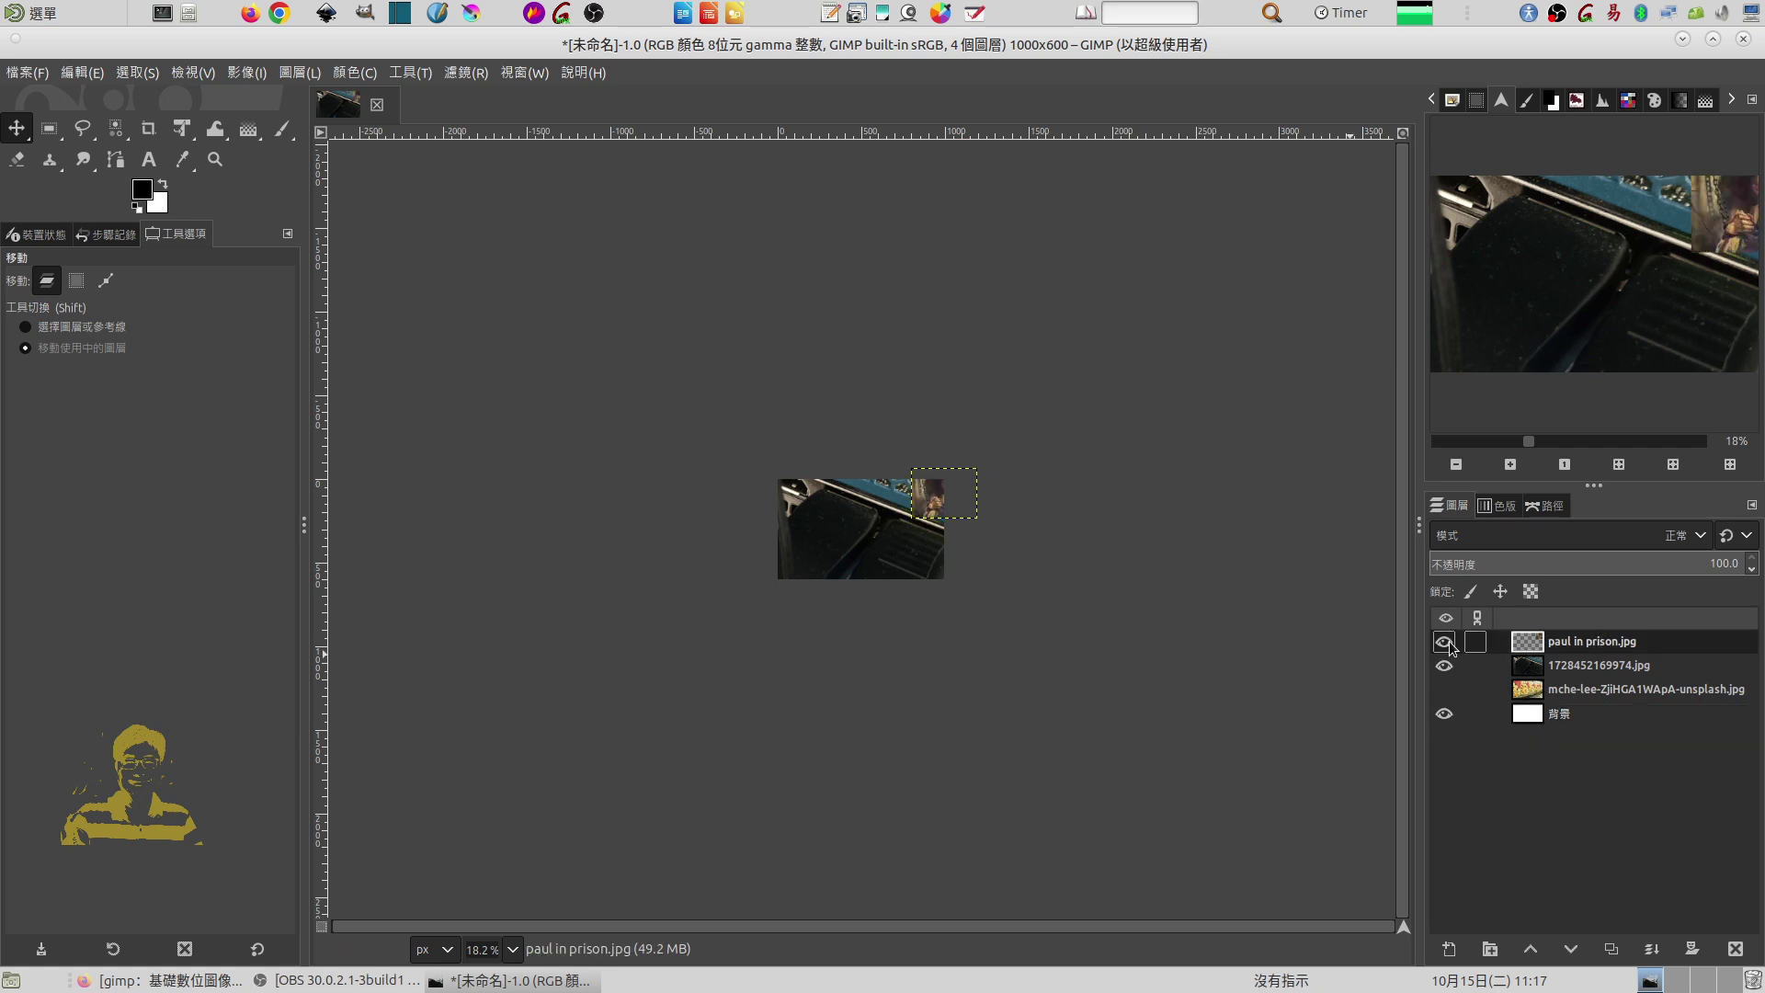
pyautogui.click(1444, 664)
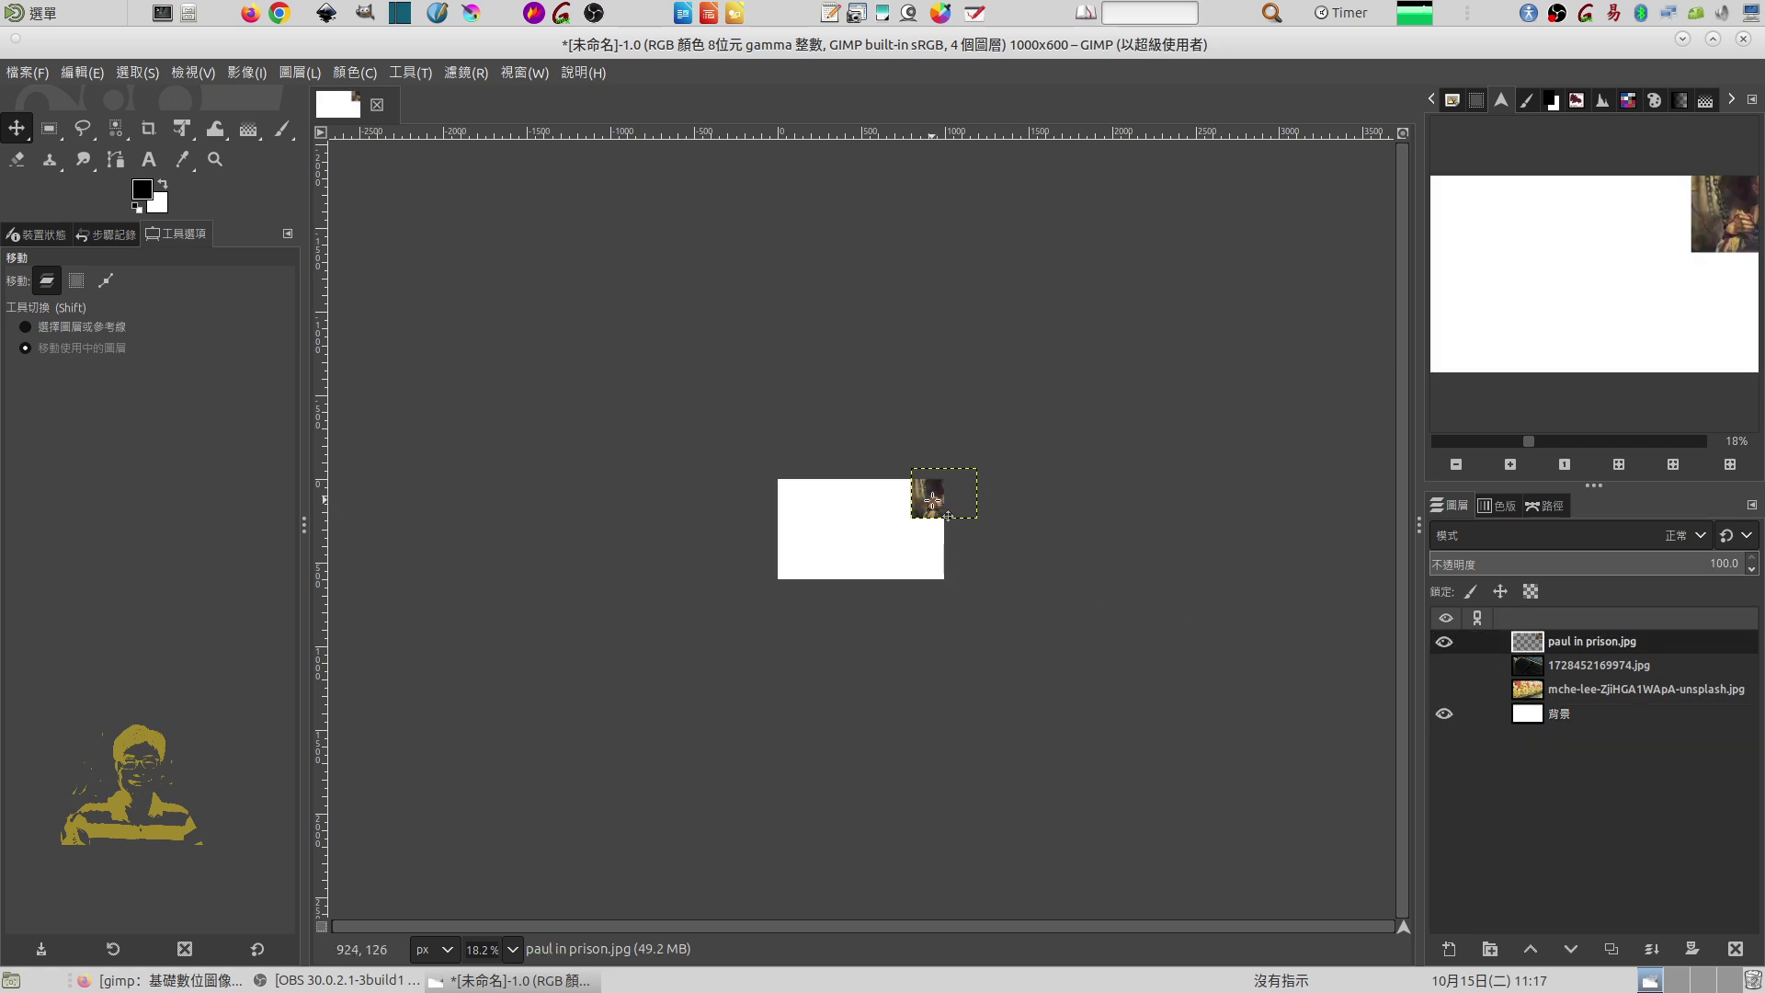
pyautogui.moveTo(936, 504); pyautogui.dragTo(853, 546)
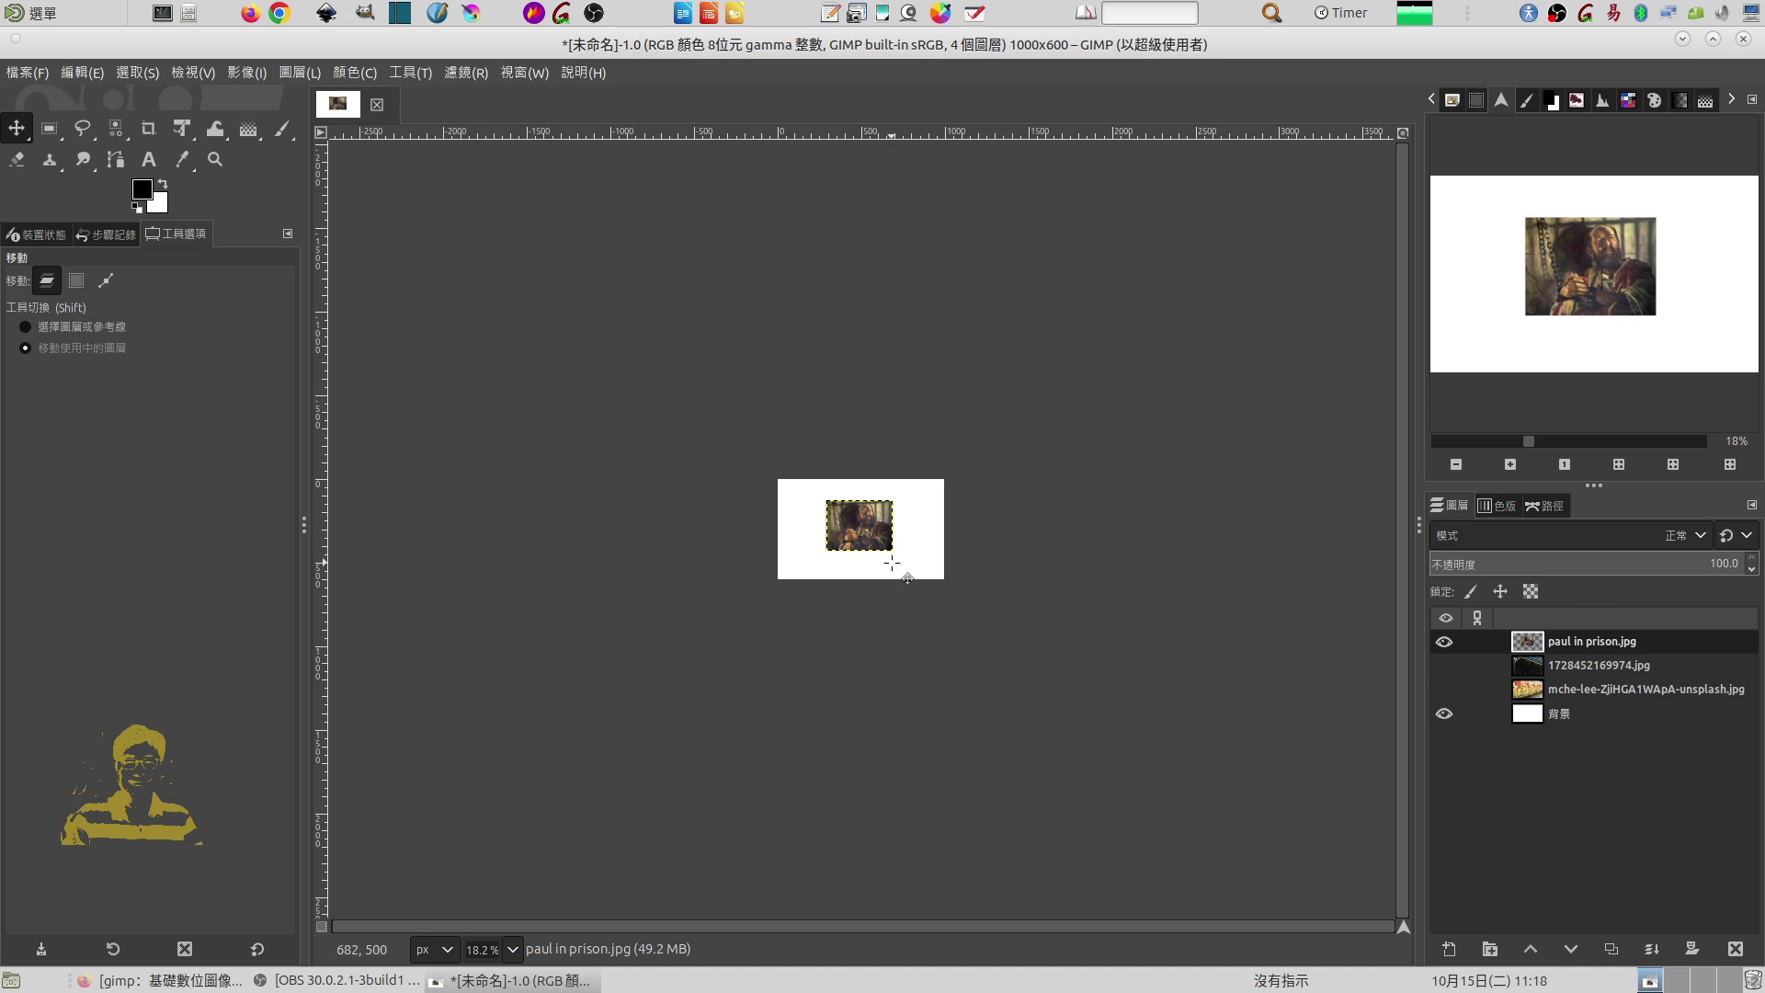
pyautogui.click(1511, 465)
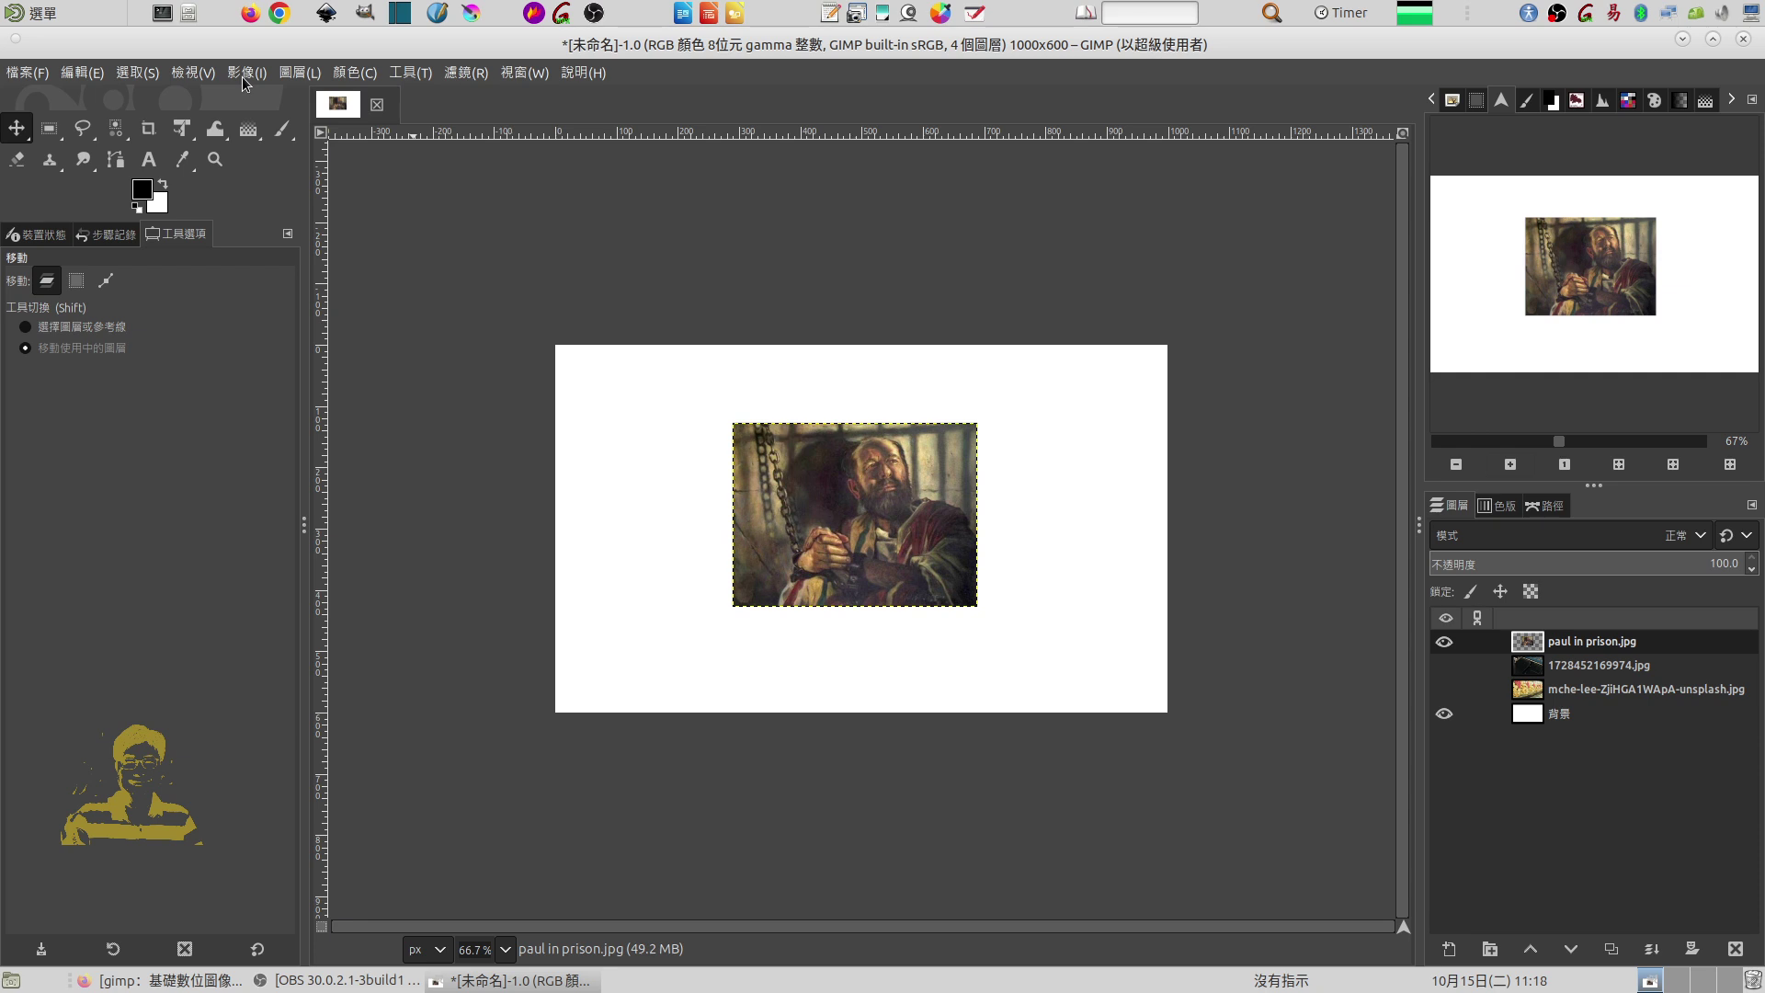
# - Close the current image without saving and create a new 1920 × 1080 image
pyautogui.click(377, 108)
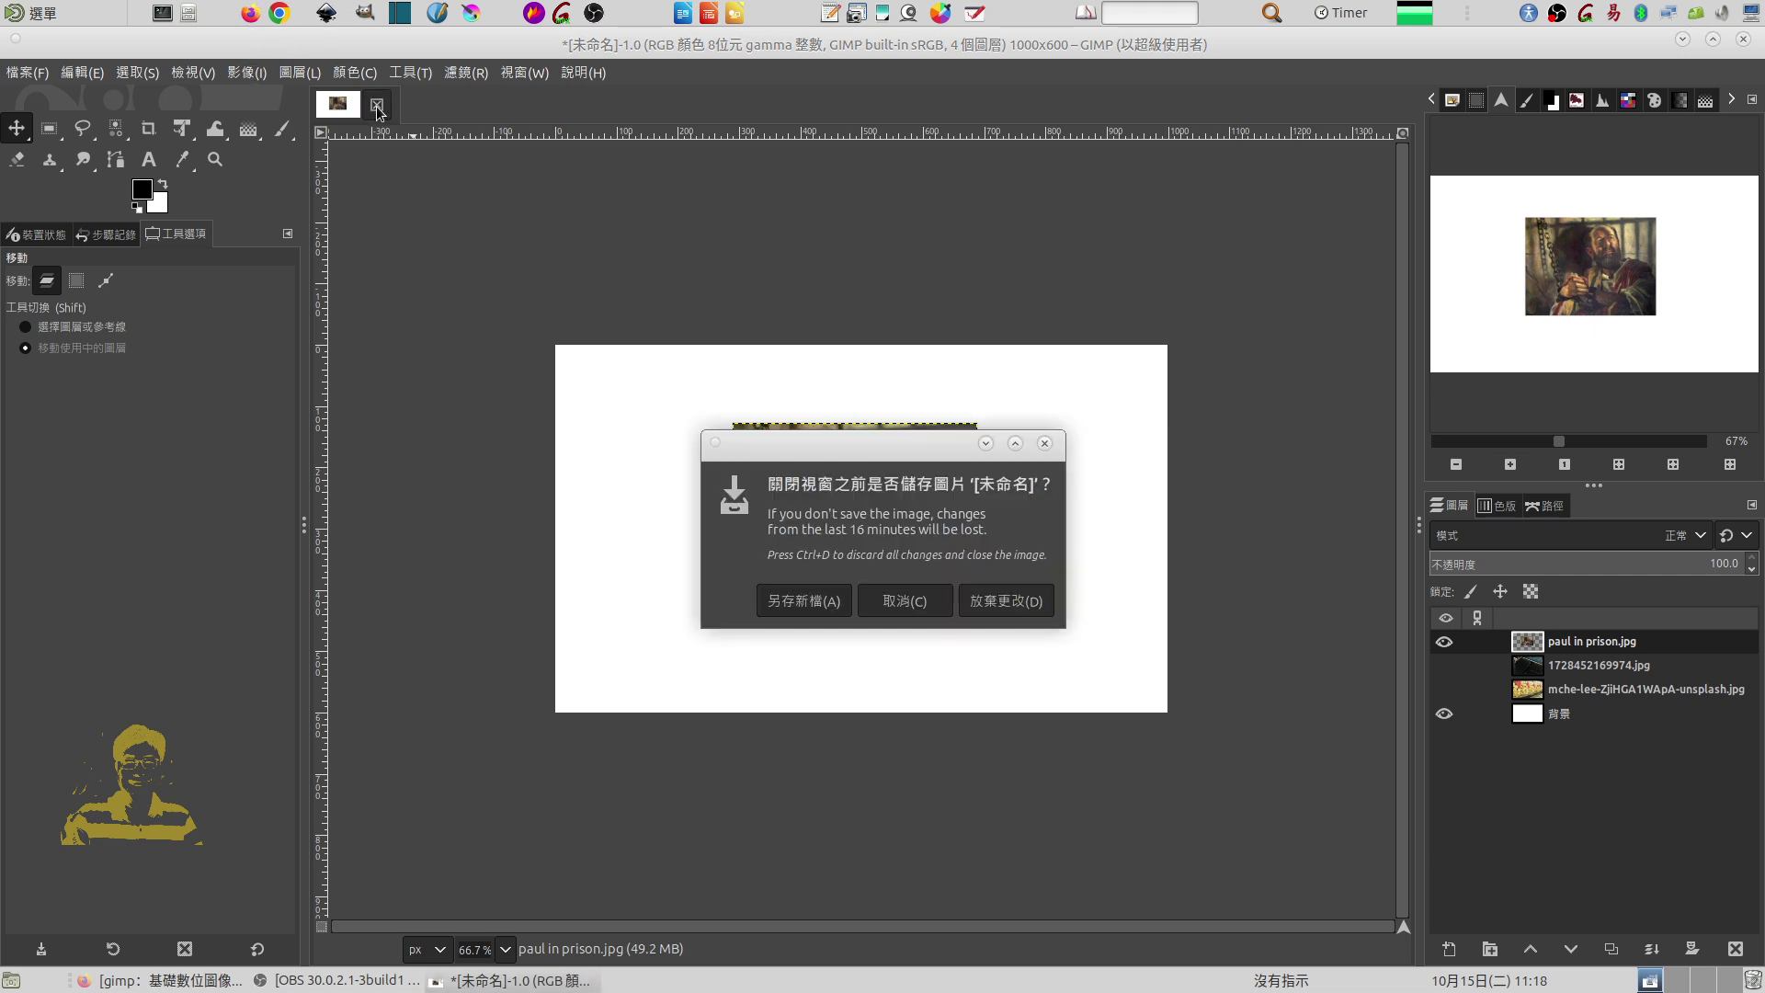
pyautogui.click(1004, 599)
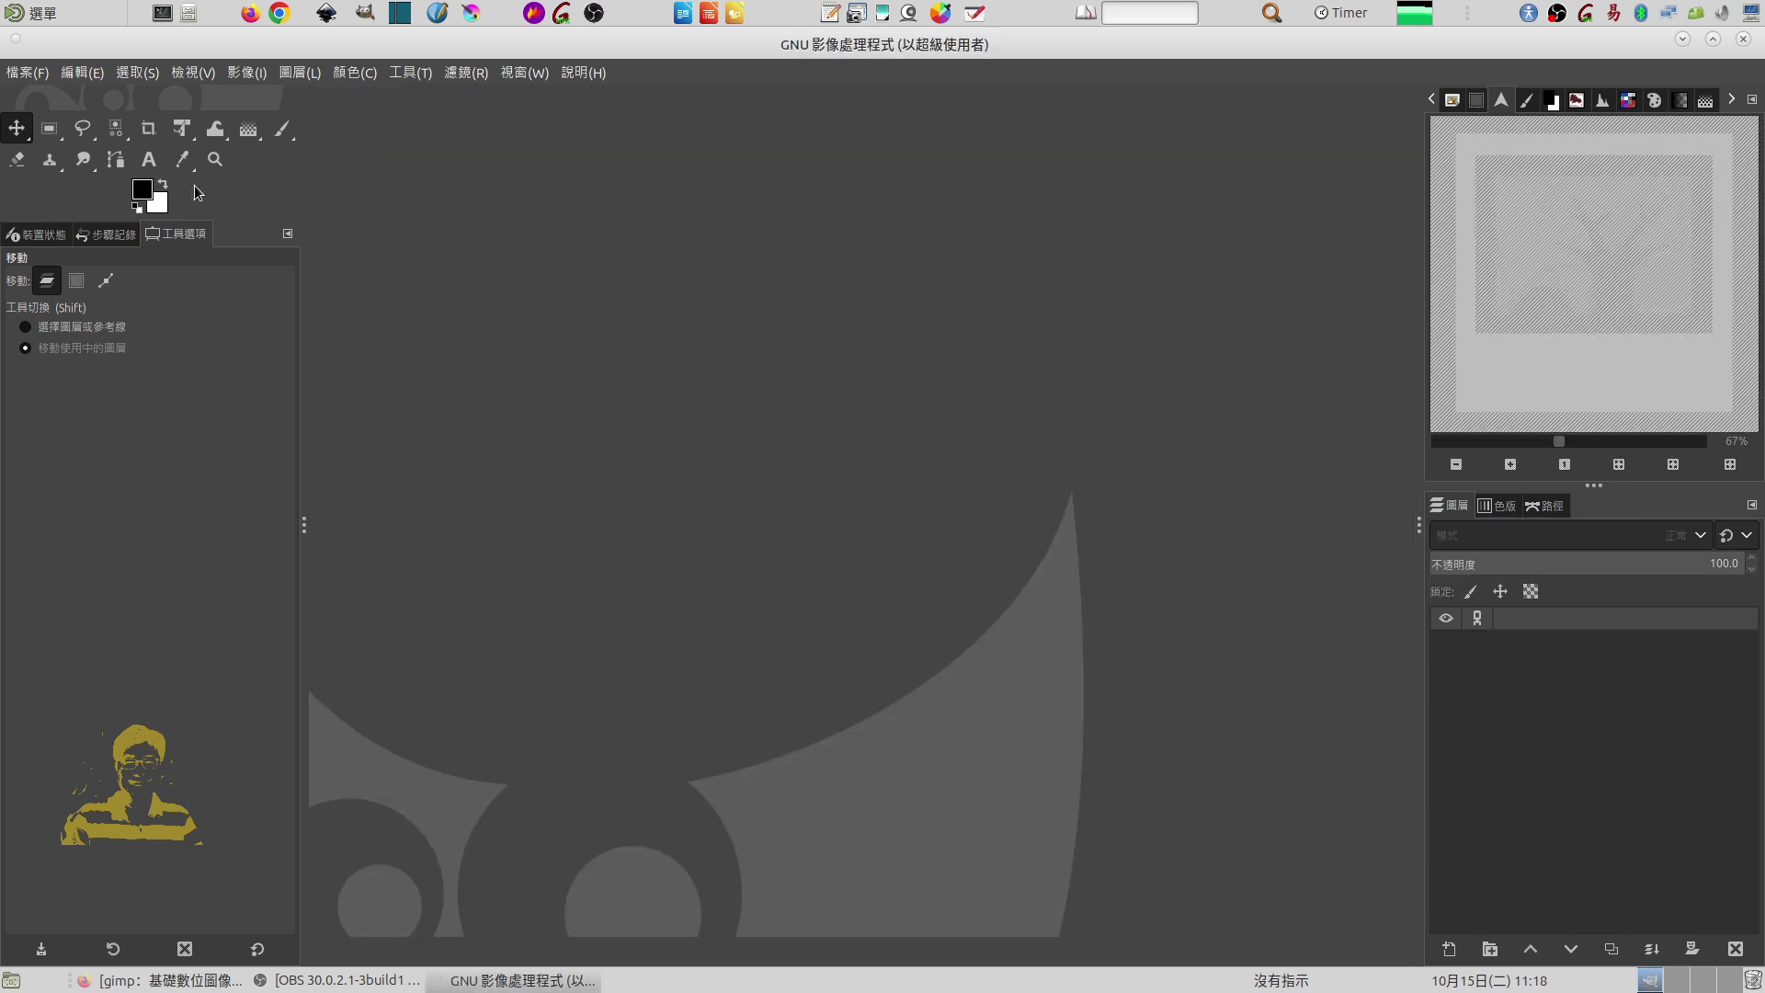
pyautogui.click(23, 73)
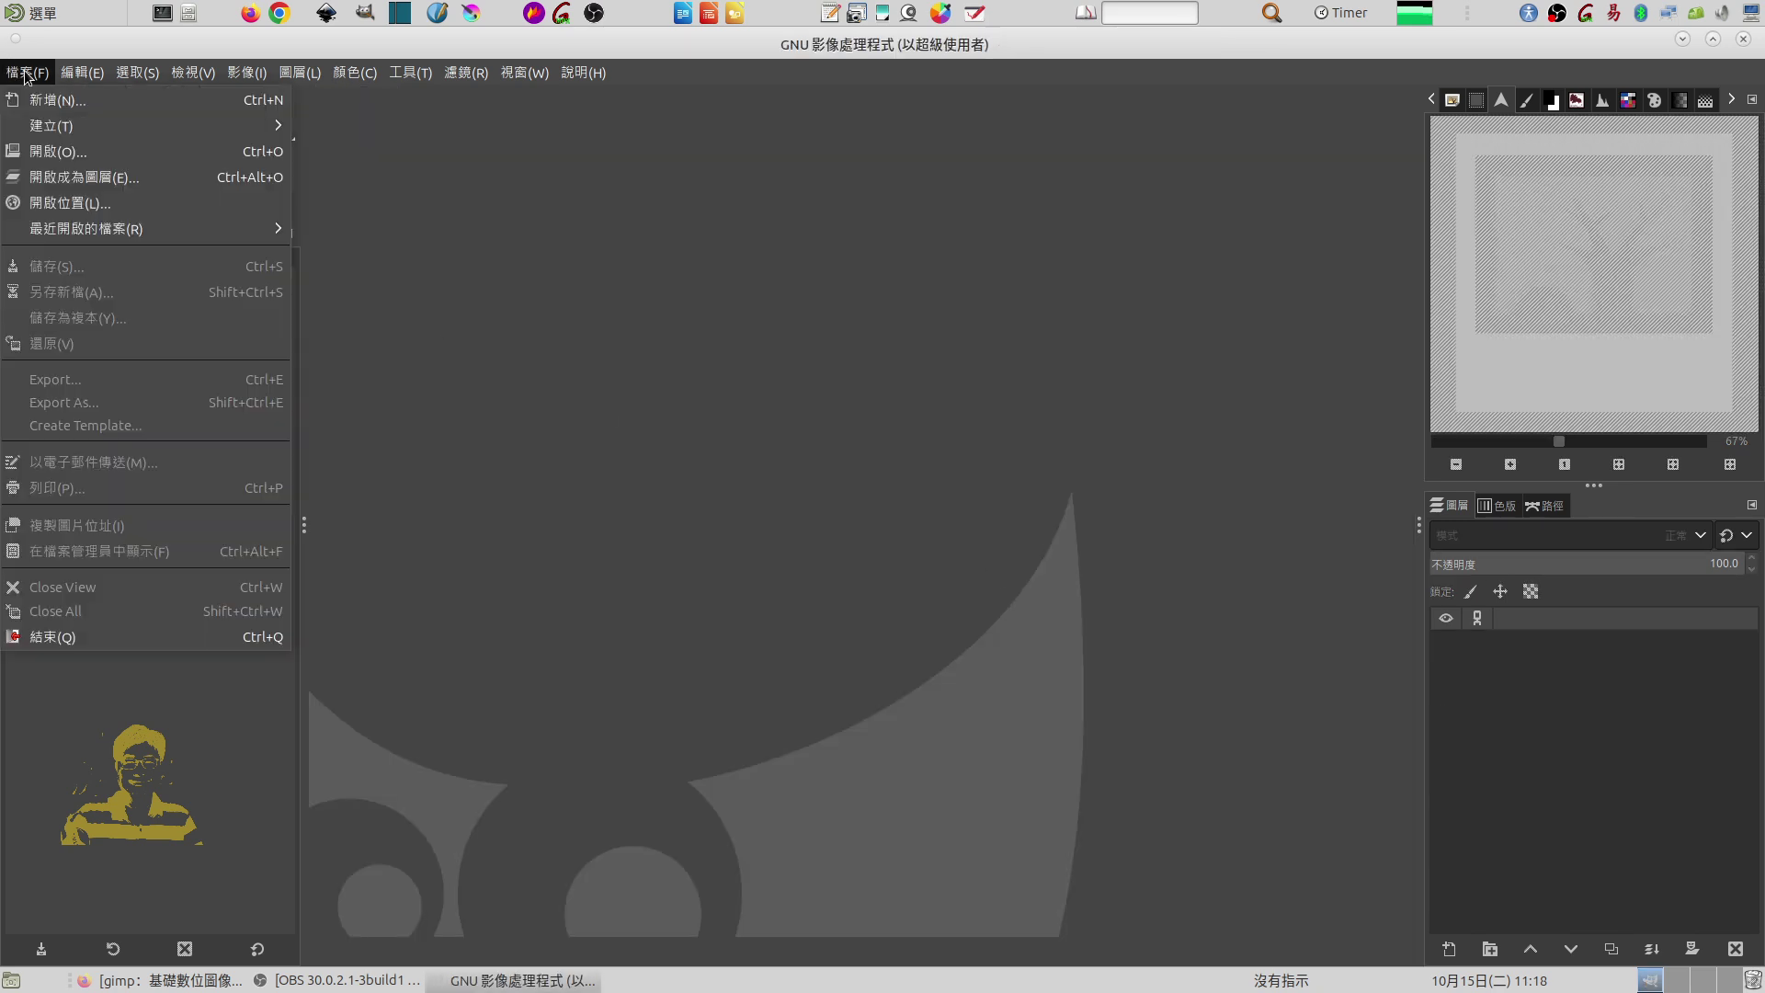
pyautogui.click(70, 100)
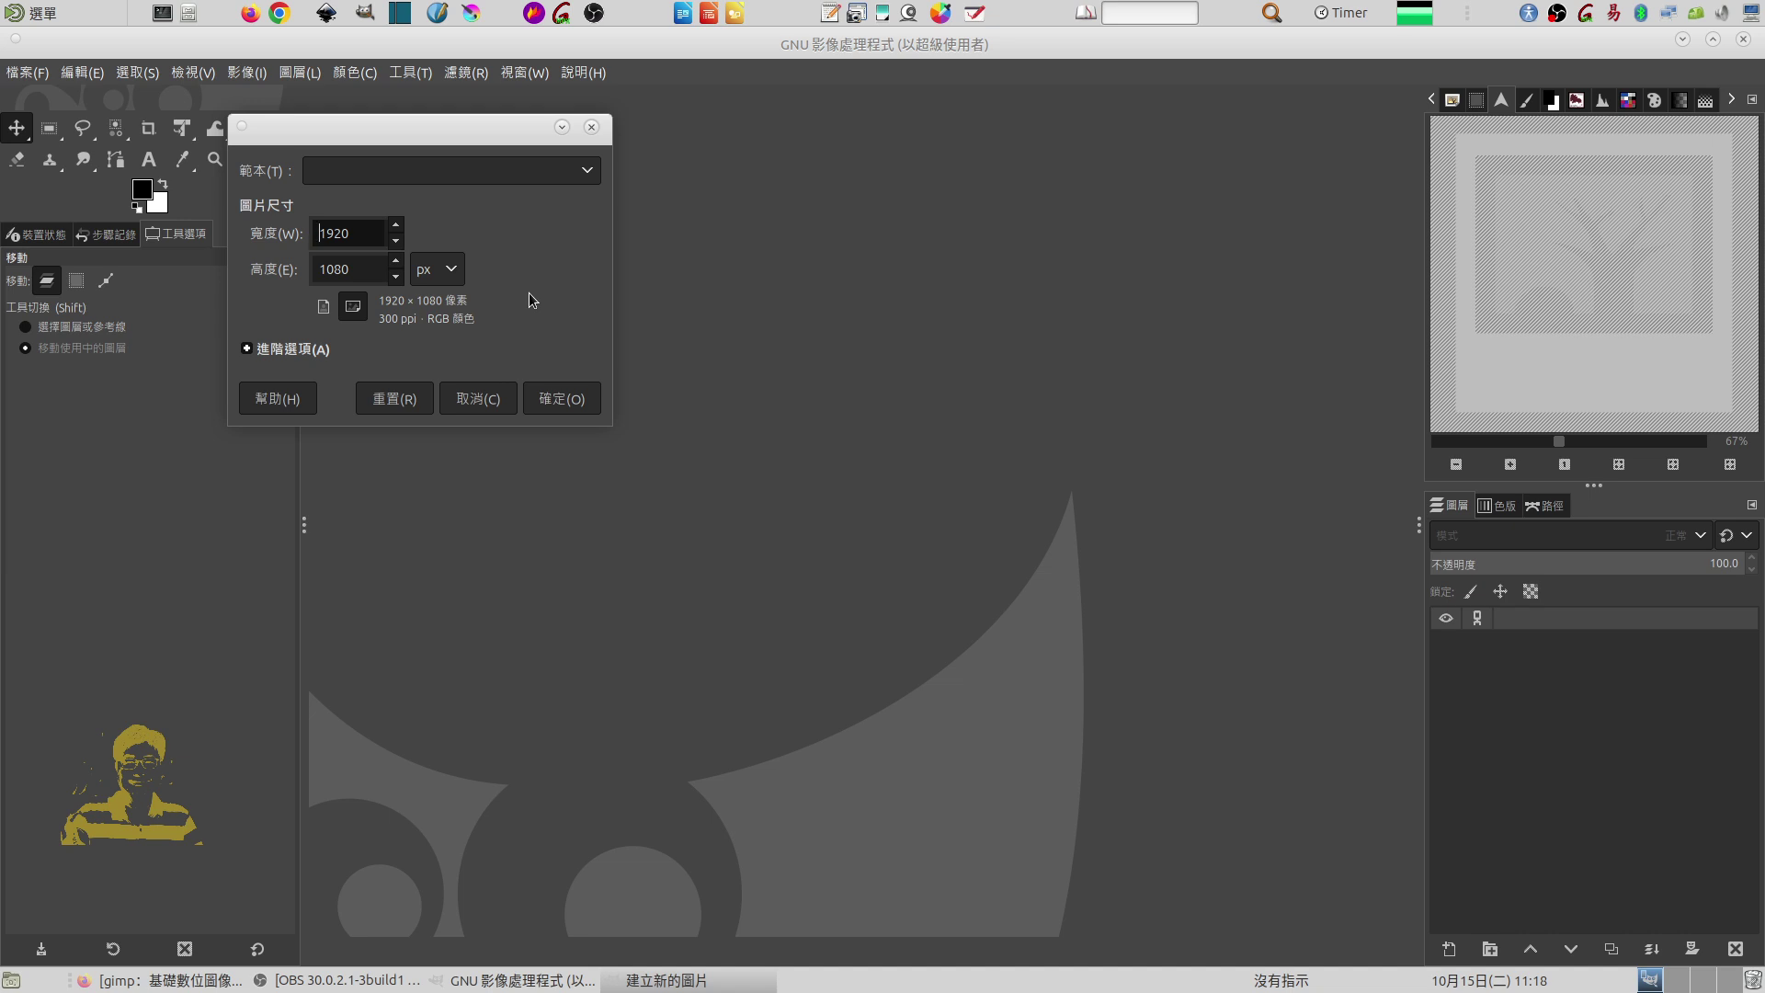
pyautogui.click(557, 396)
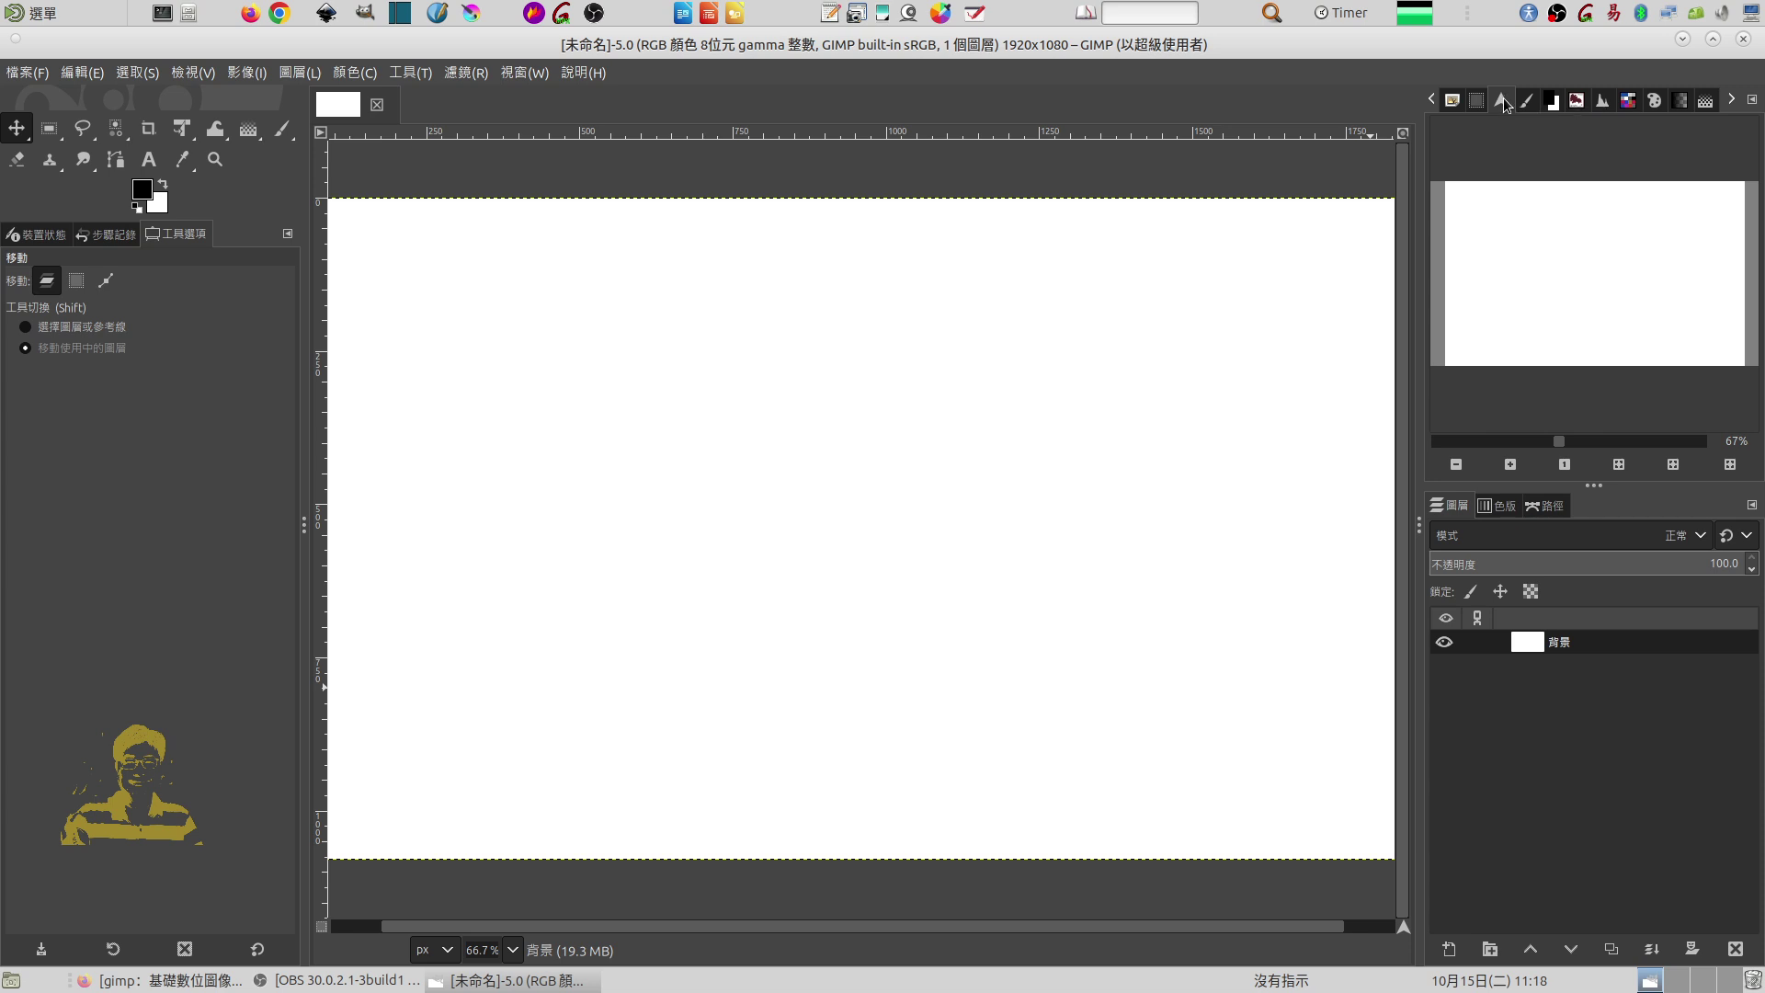
# - Zoom the view to 50% and add a second Navigation panel to the dock
pyautogui.click(1462, 467)
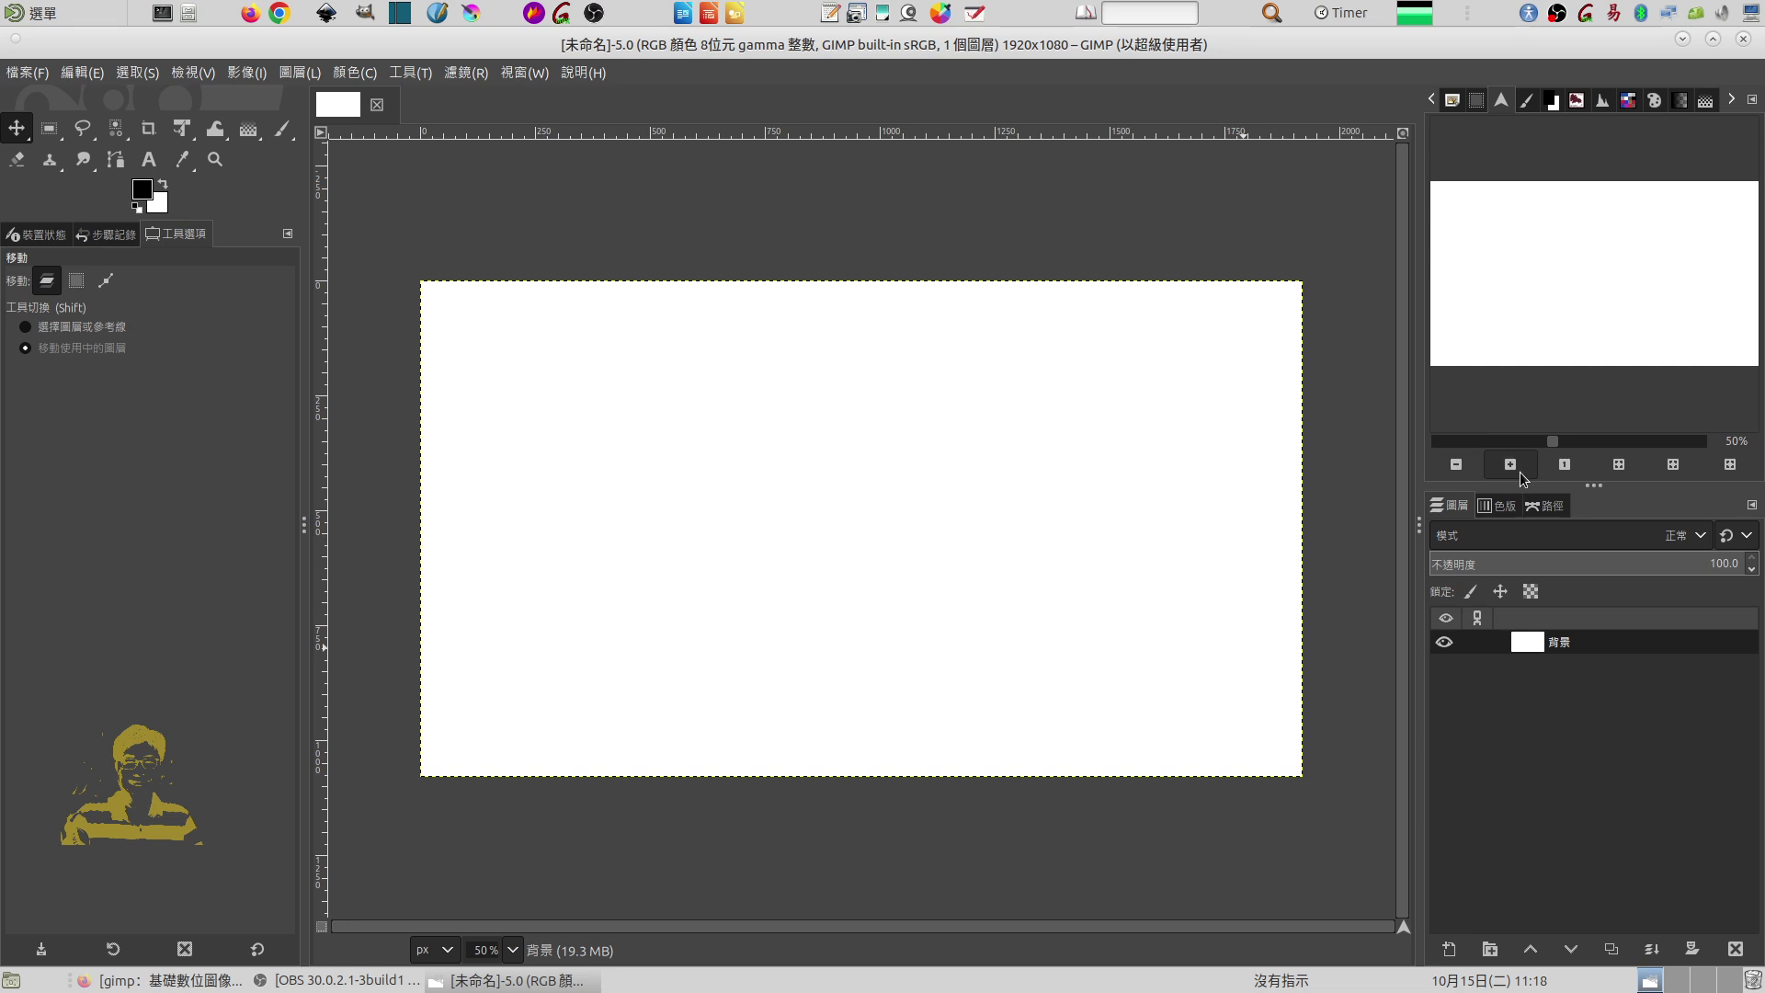
pyautogui.click(1509, 467)
pyautogui.click(1458, 465)
pyautogui.click(1731, 103)
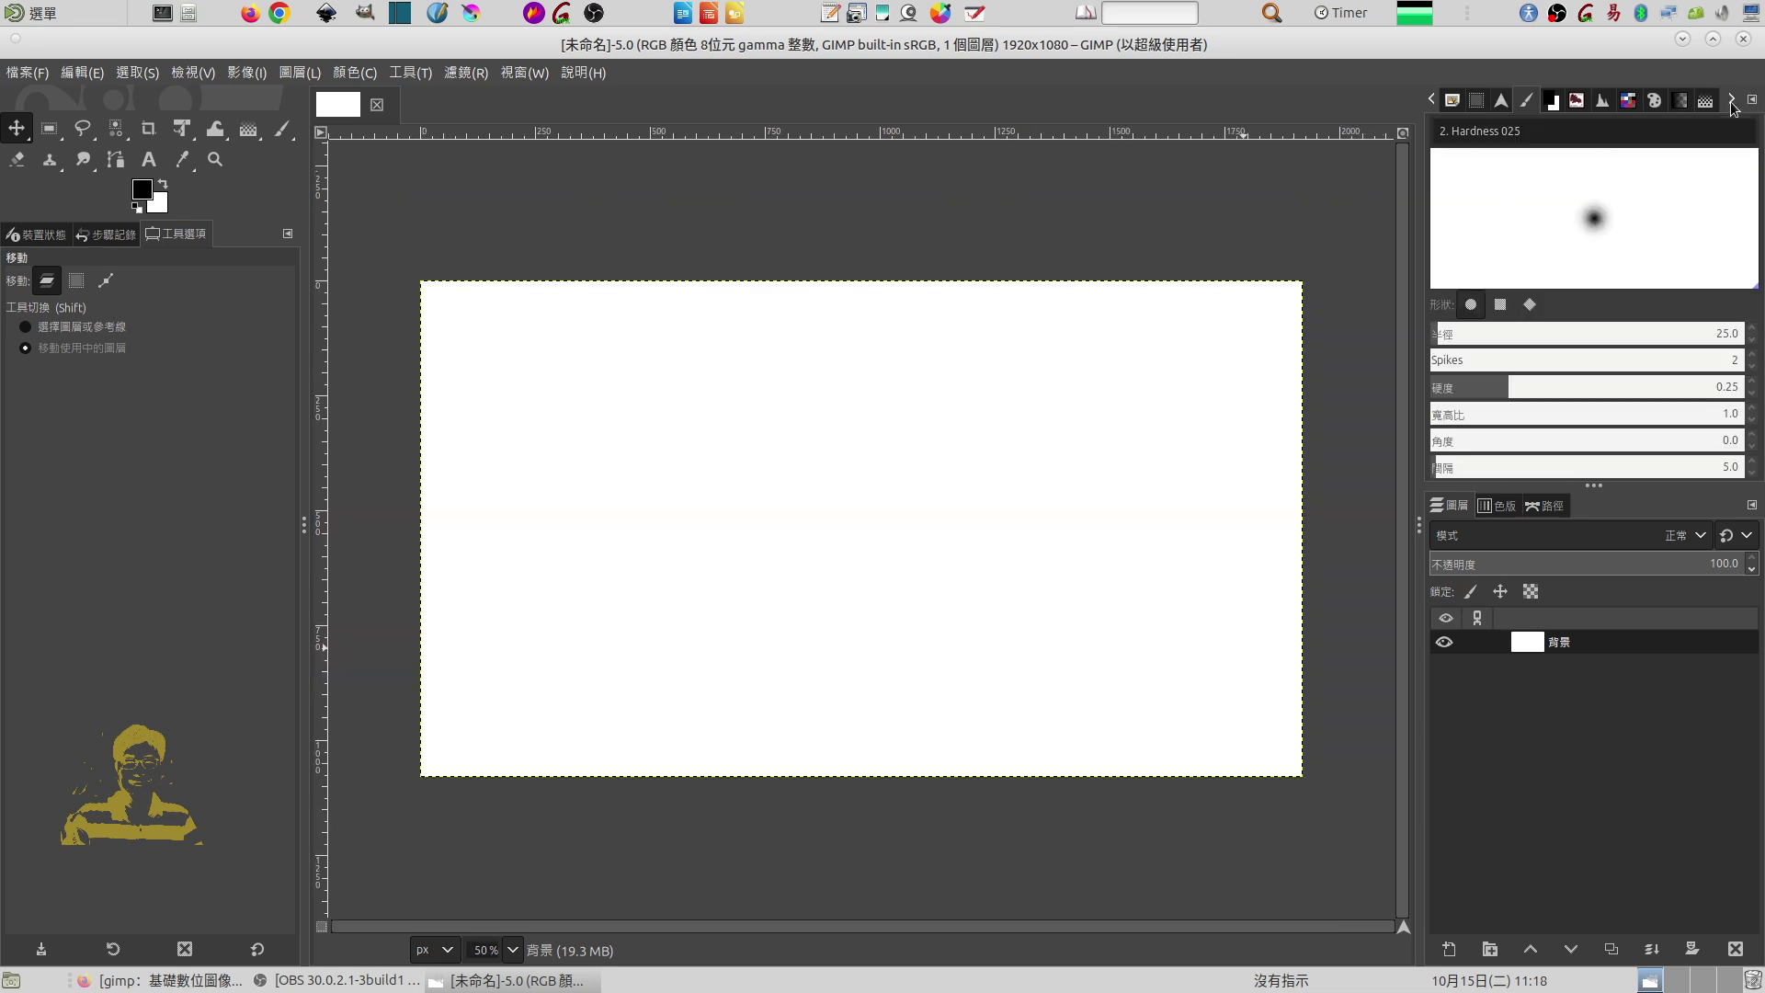
pyautogui.click(1755, 101)
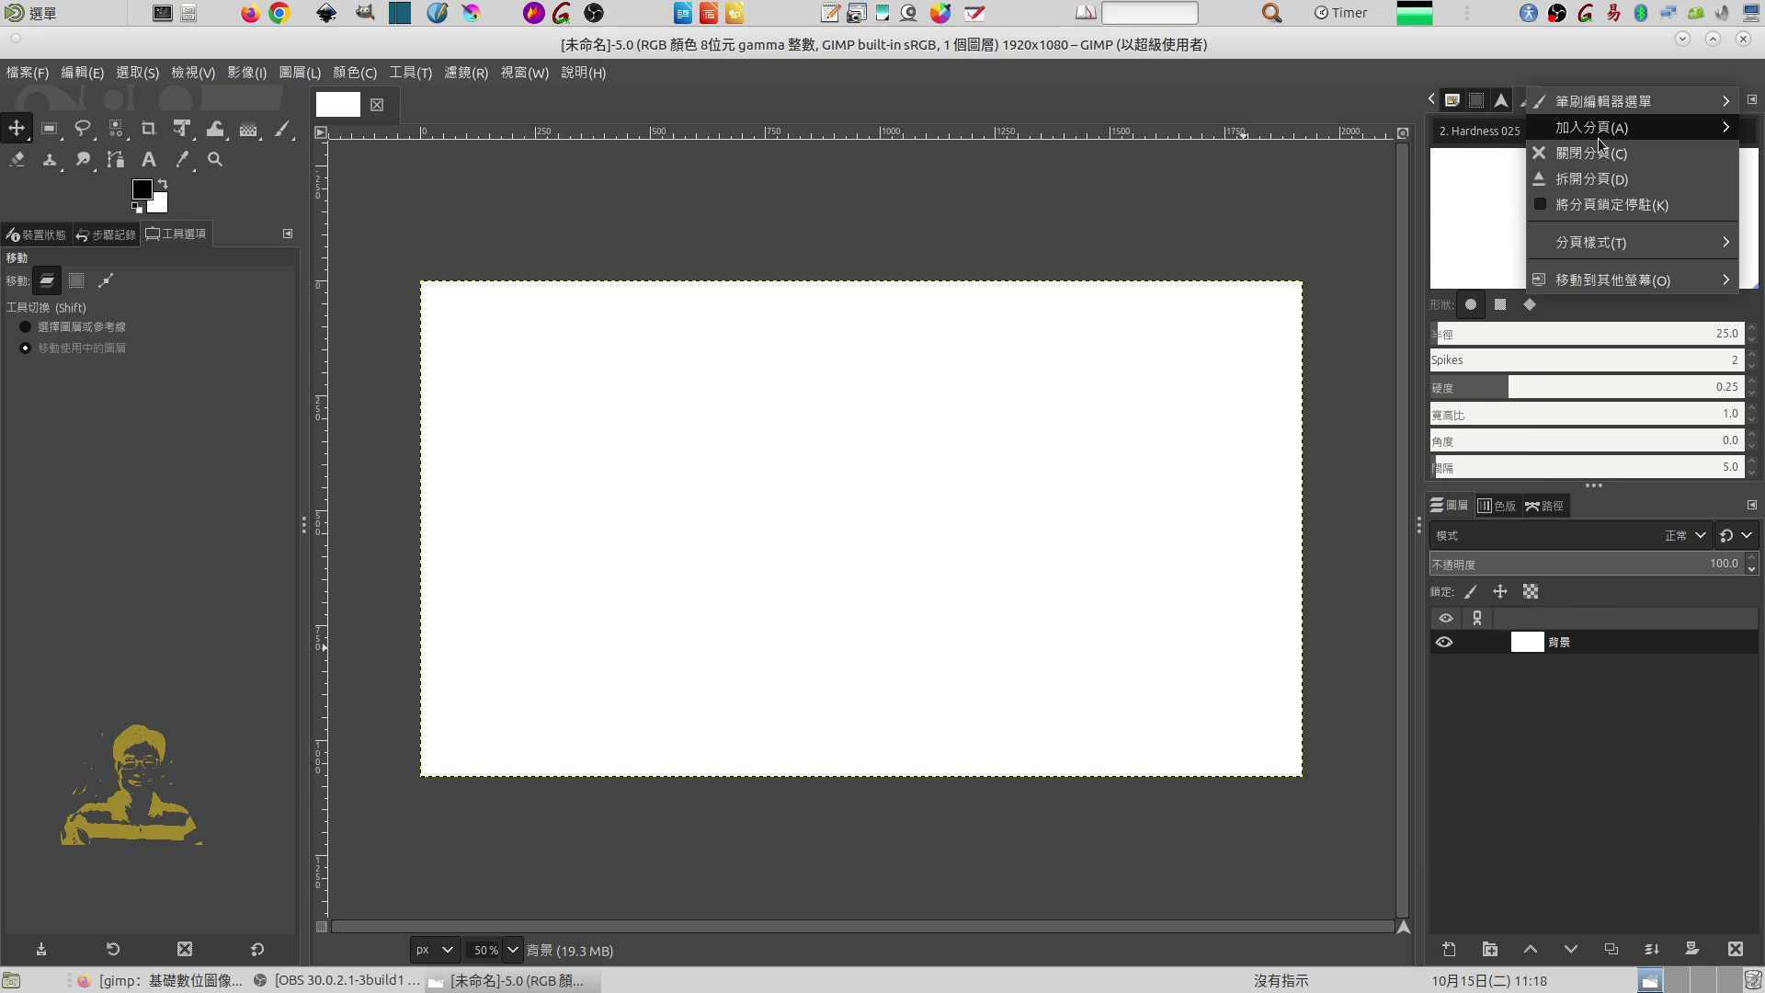
pyautogui.moveTo(1600, 127)
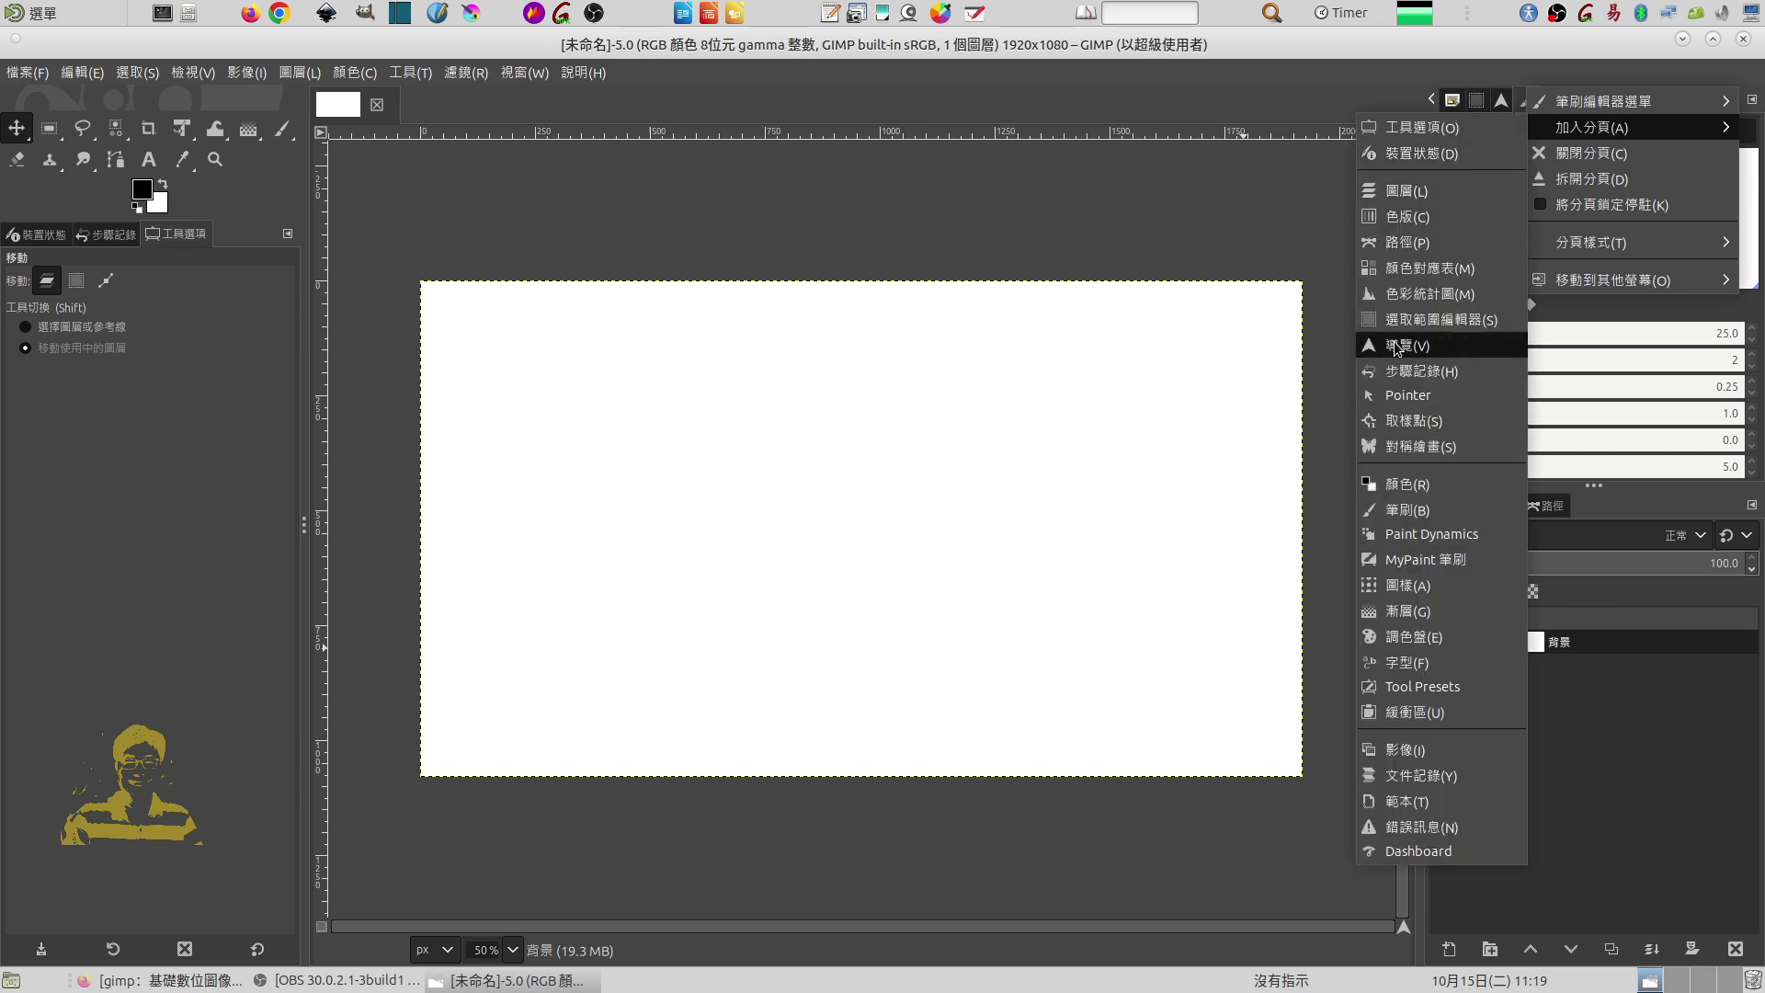
pyautogui.click(1397, 345)
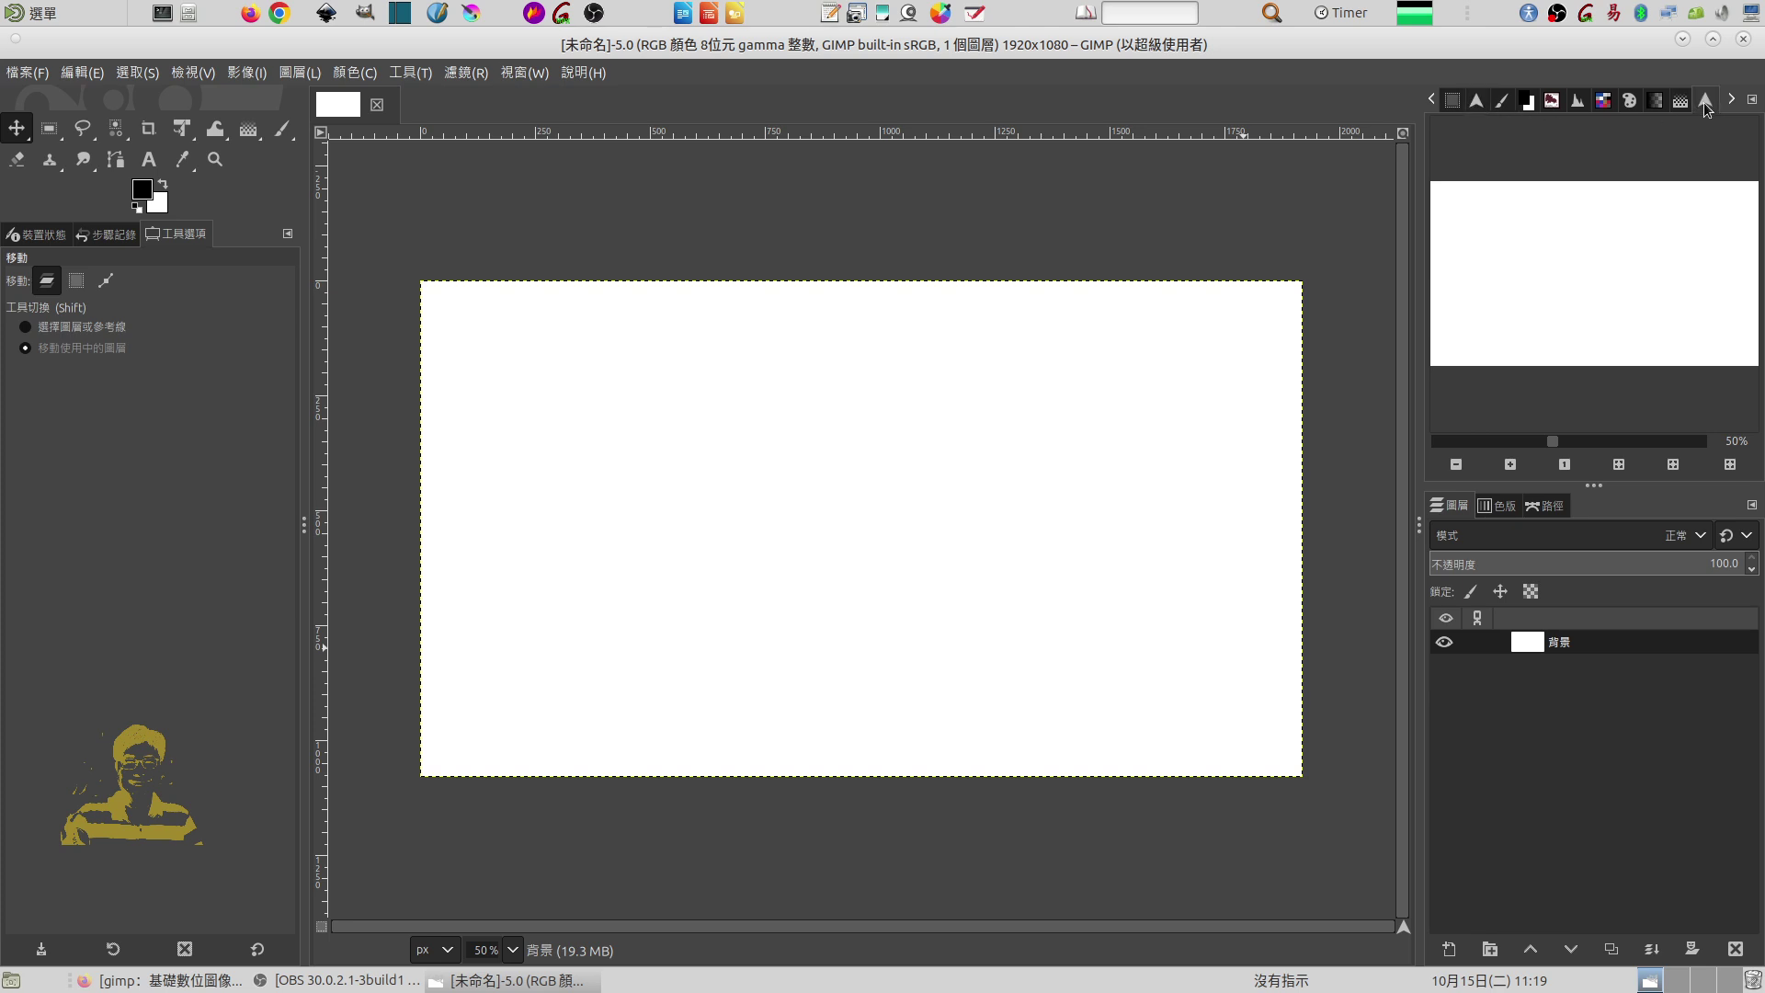
pyautogui.rightClick(1704, 101)
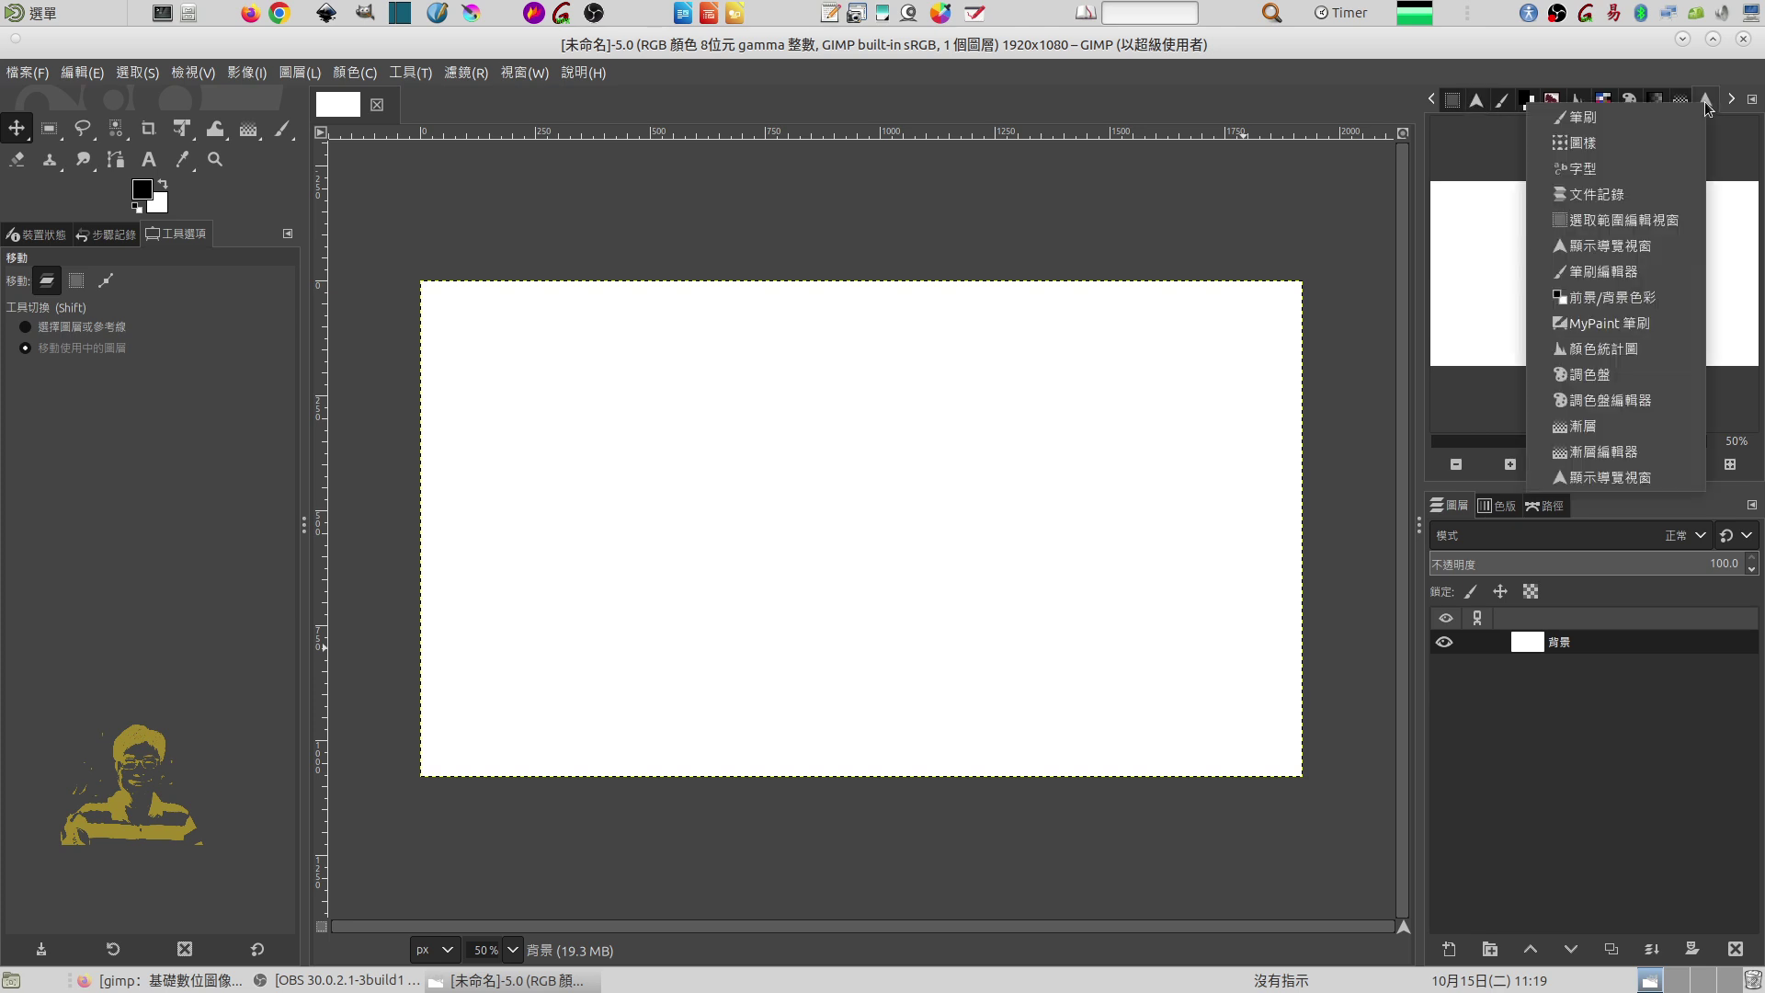
pyautogui.click(1705, 103)
pyautogui.click(1481, 103)
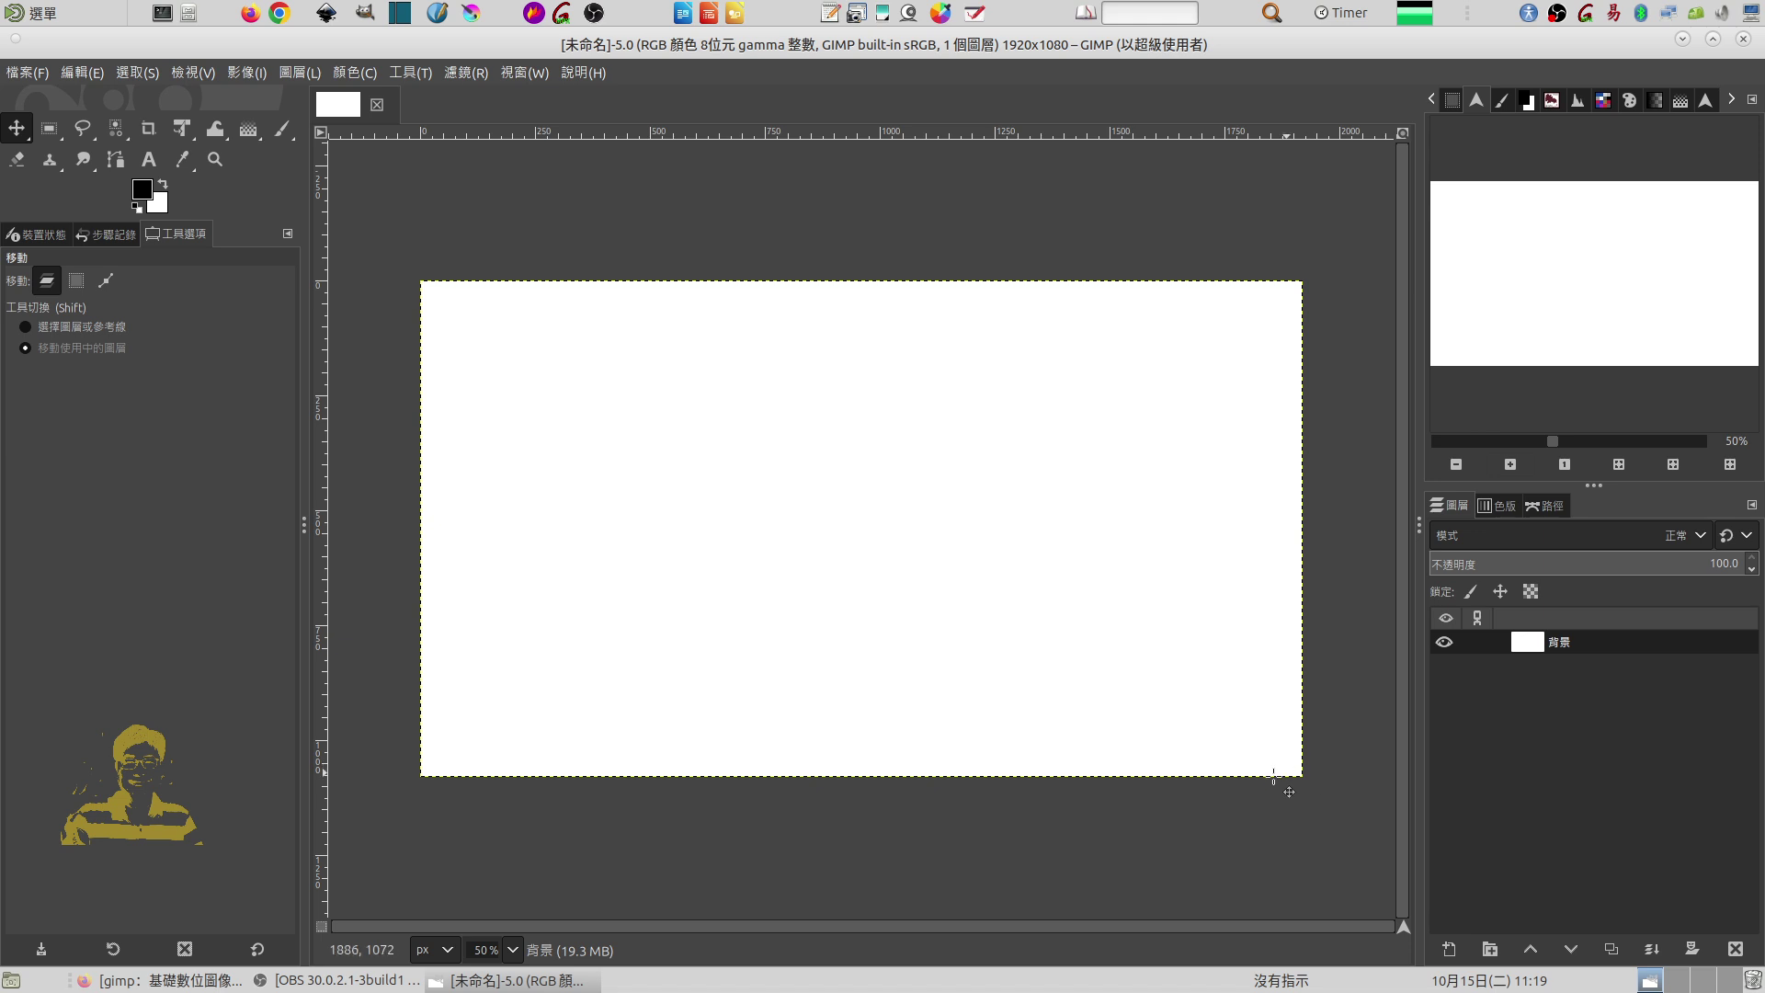
# - Drag pexels-mingche-lee-2072368-28532382.jpg from 下載 into GIMP as a layer, keeping its colour profile
pyautogui.click(188, 12)
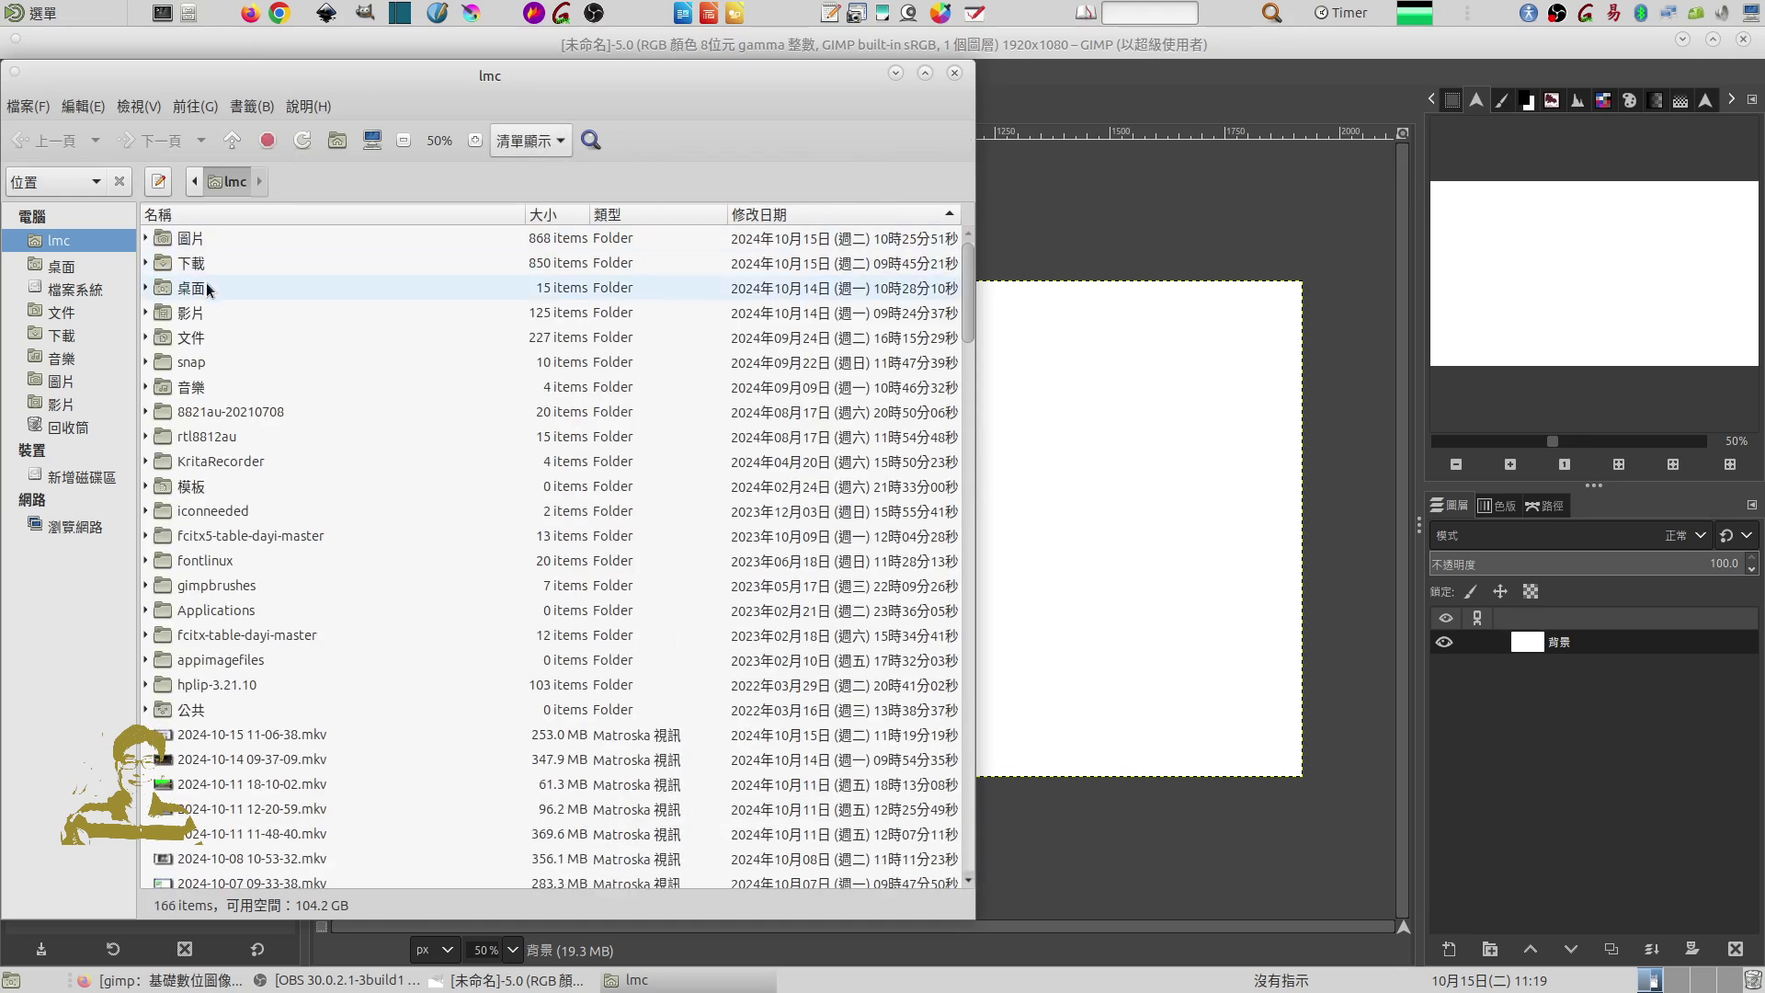
pyautogui.doubleClick(191, 263)
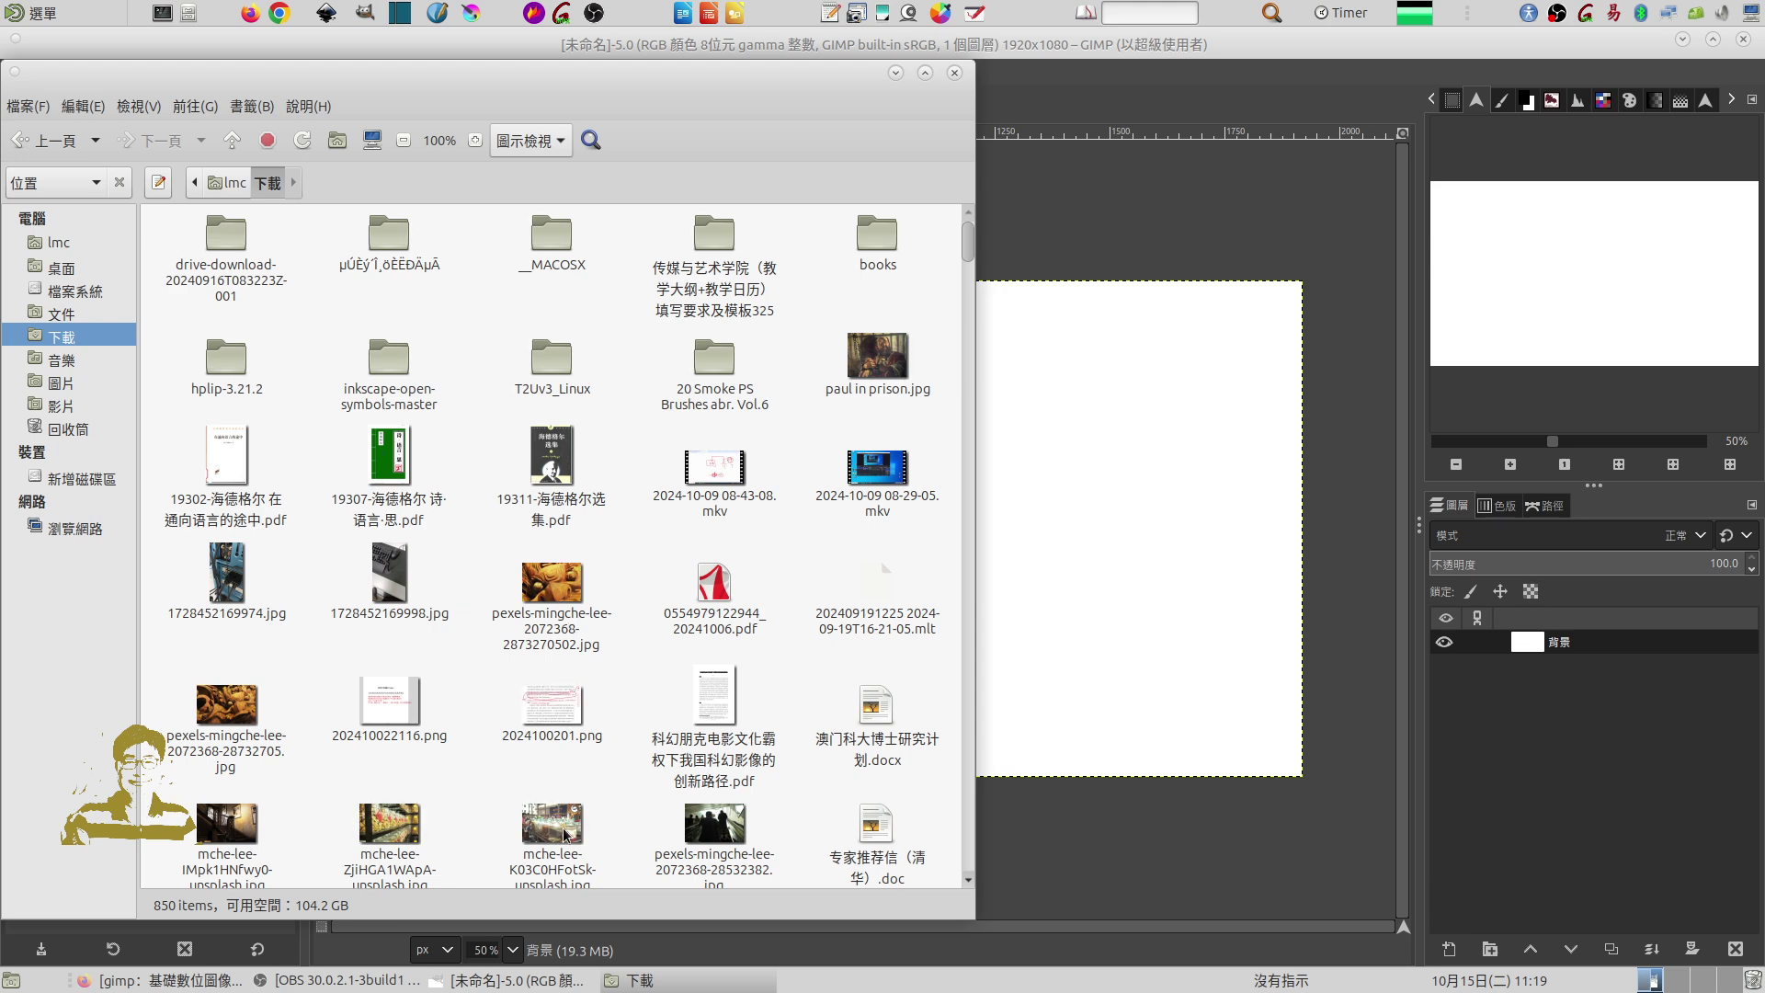
pyautogui.moveTo(714, 823); pyautogui.dragTo(1095, 649)
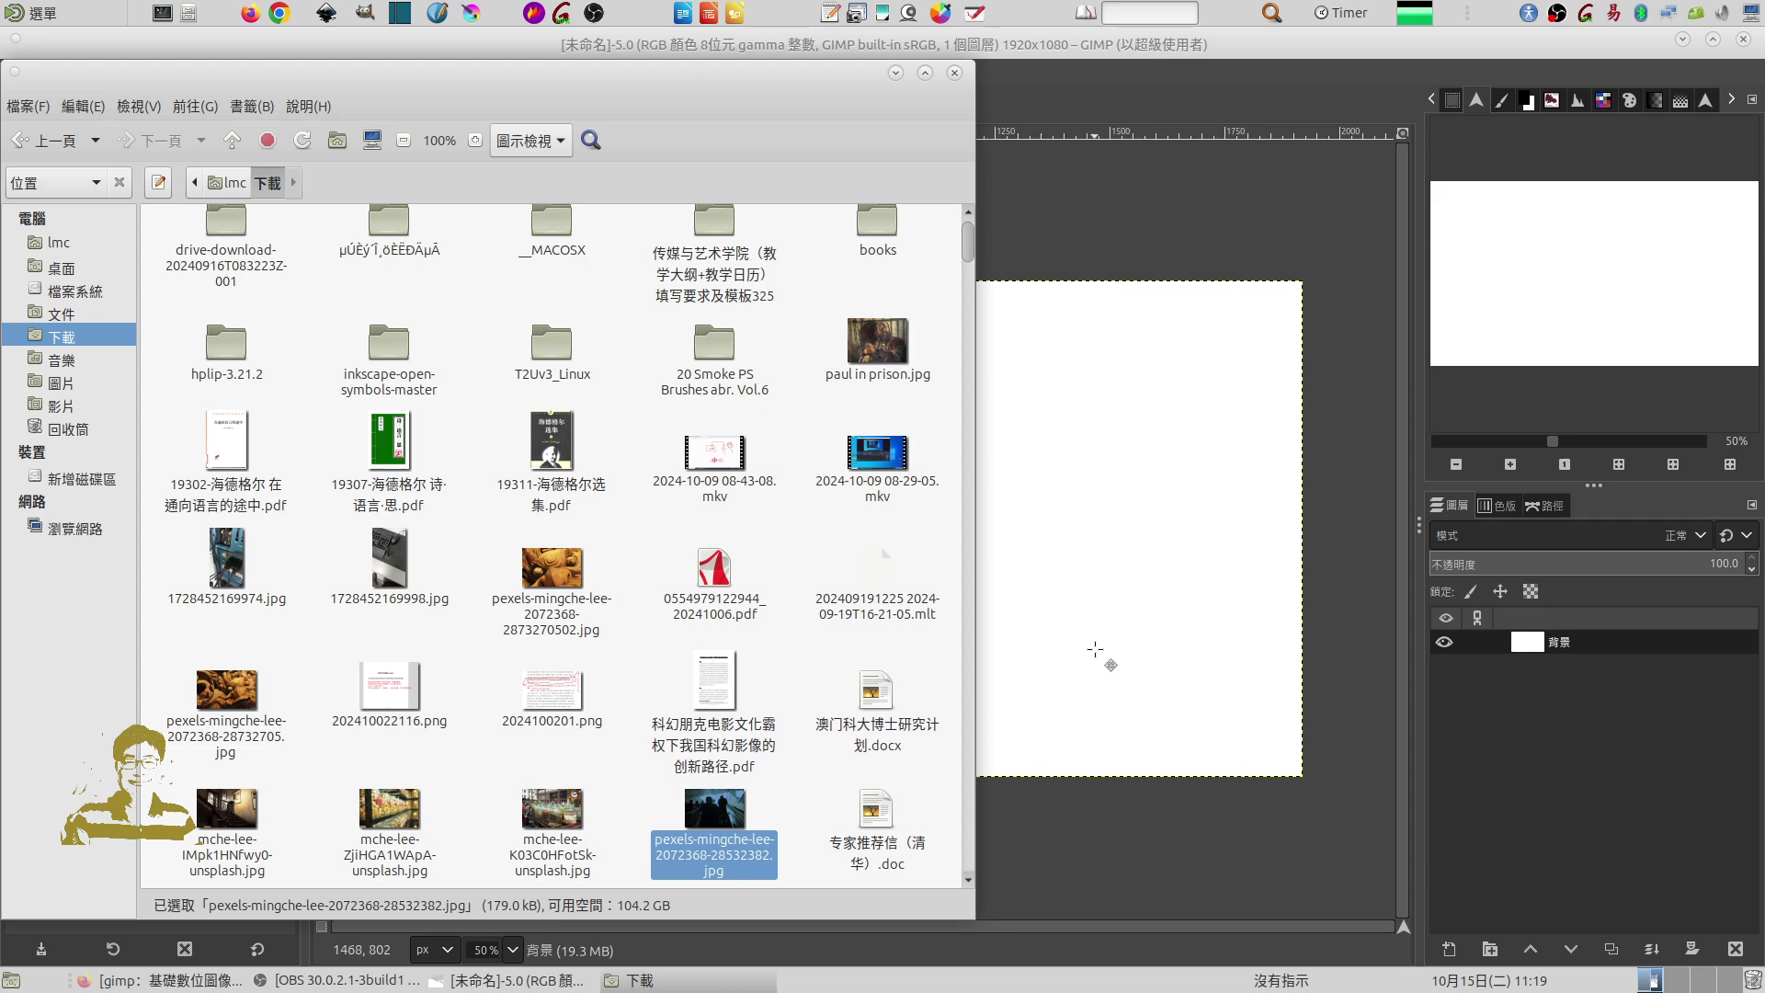
pyautogui.click(981, 620)
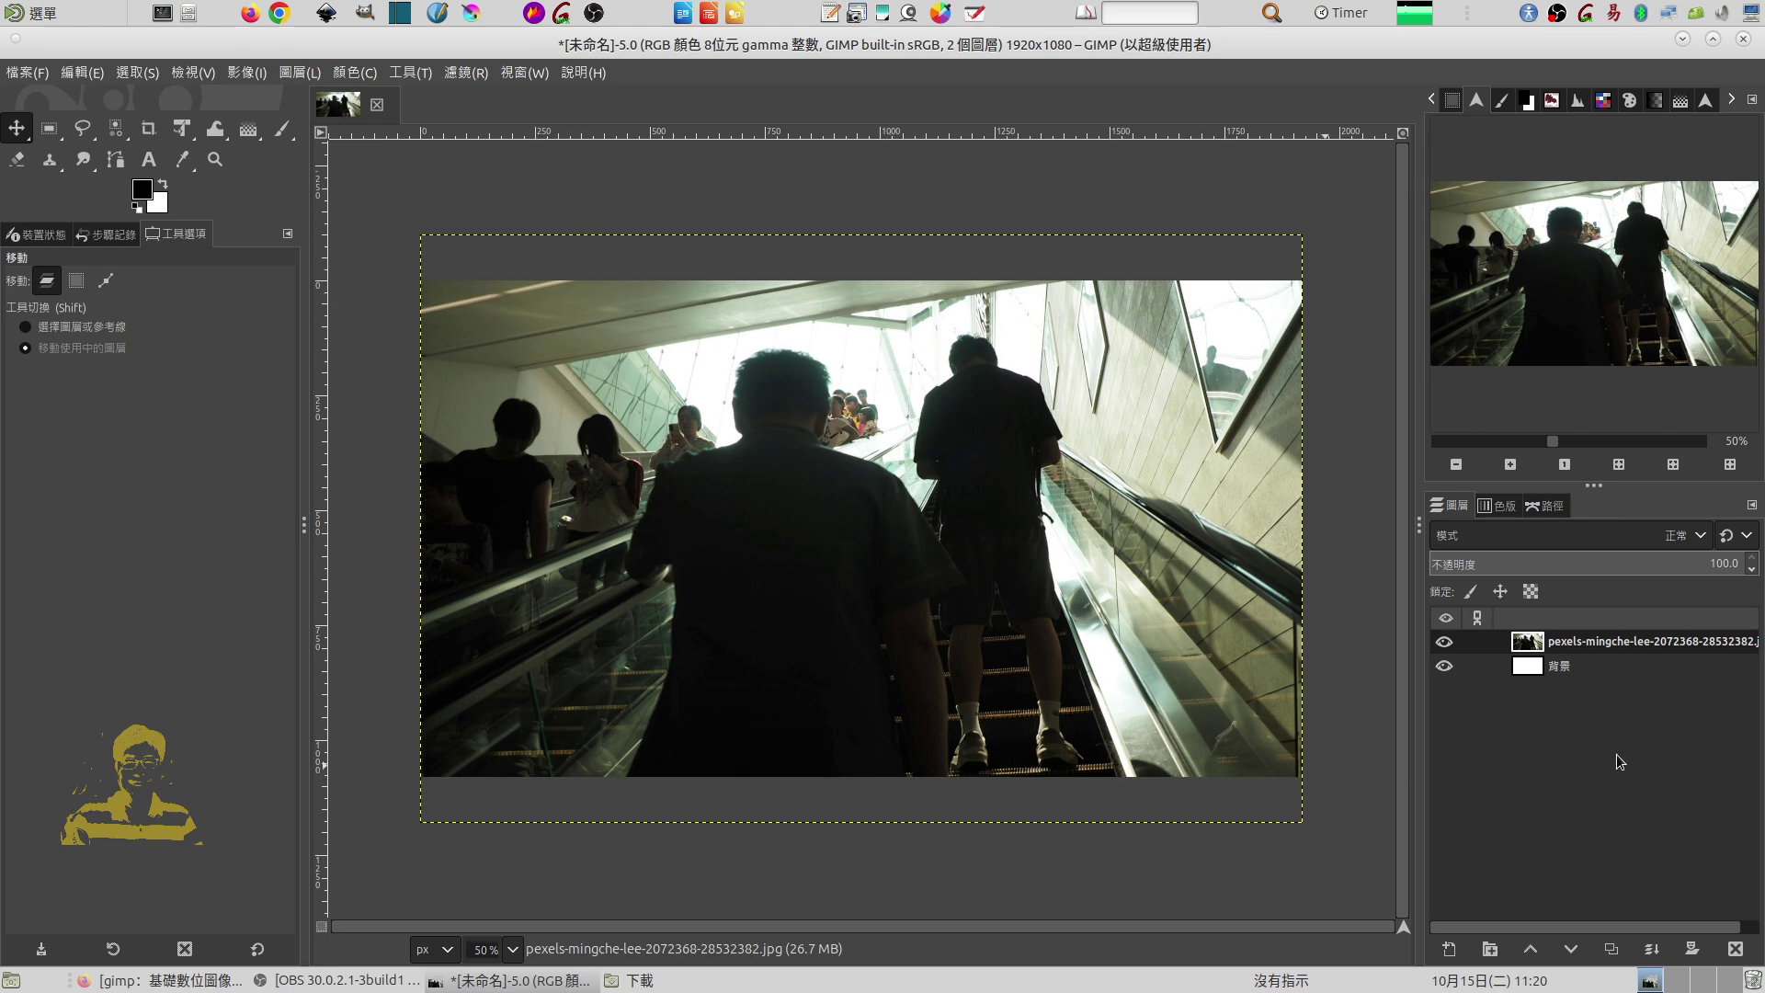
pyautogui.click(1533, 671)
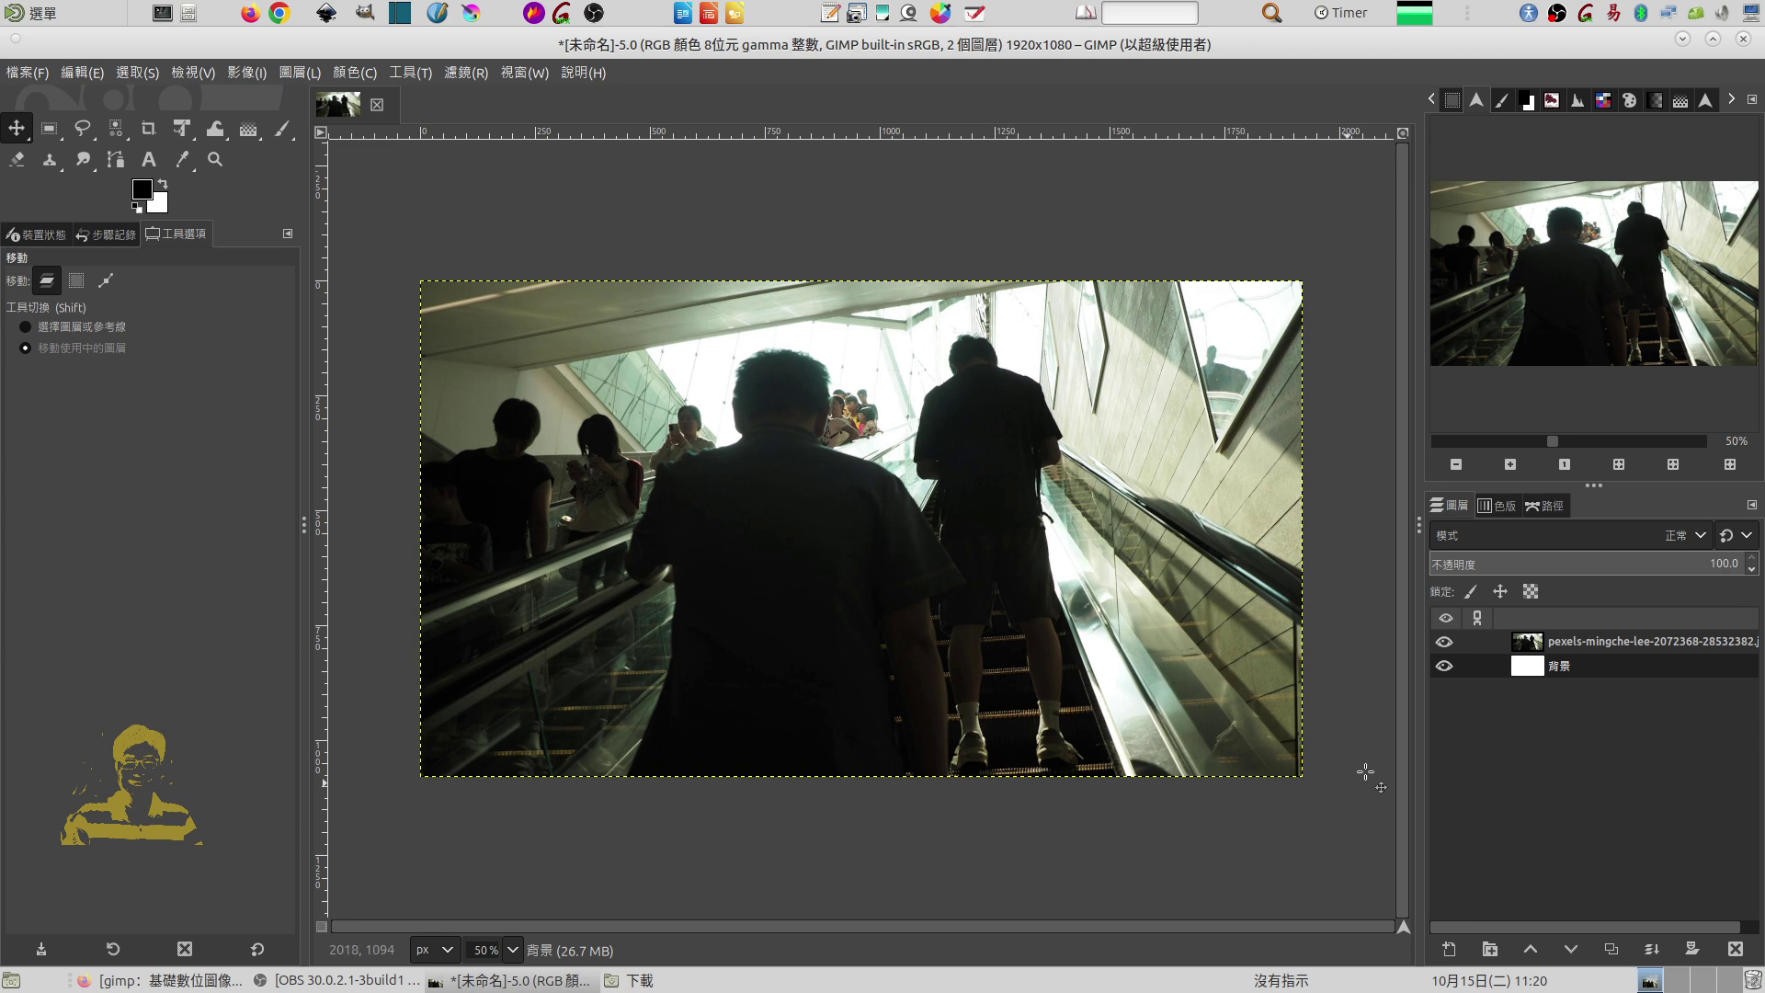
# - Hide the escalator layer and drag paul in prison.jpg from Caja into GIMP as a layer
pyautogui.click(1444, 641)
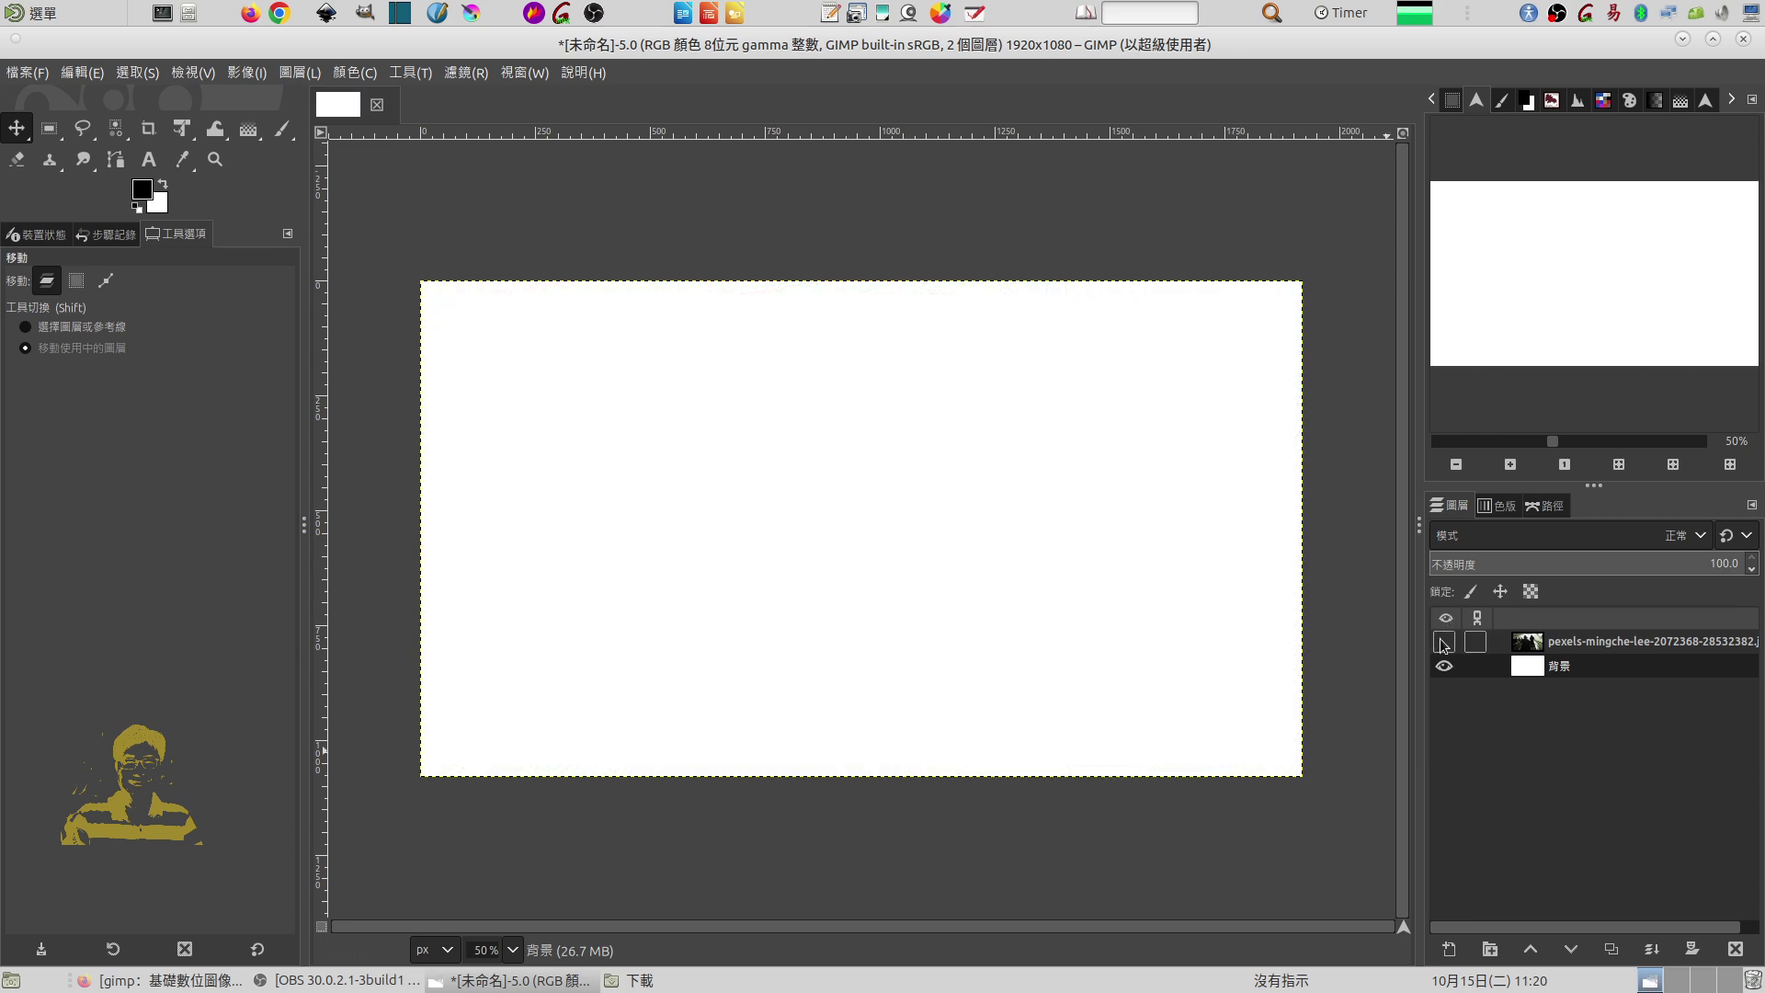
pyautogui.click(689, 982)
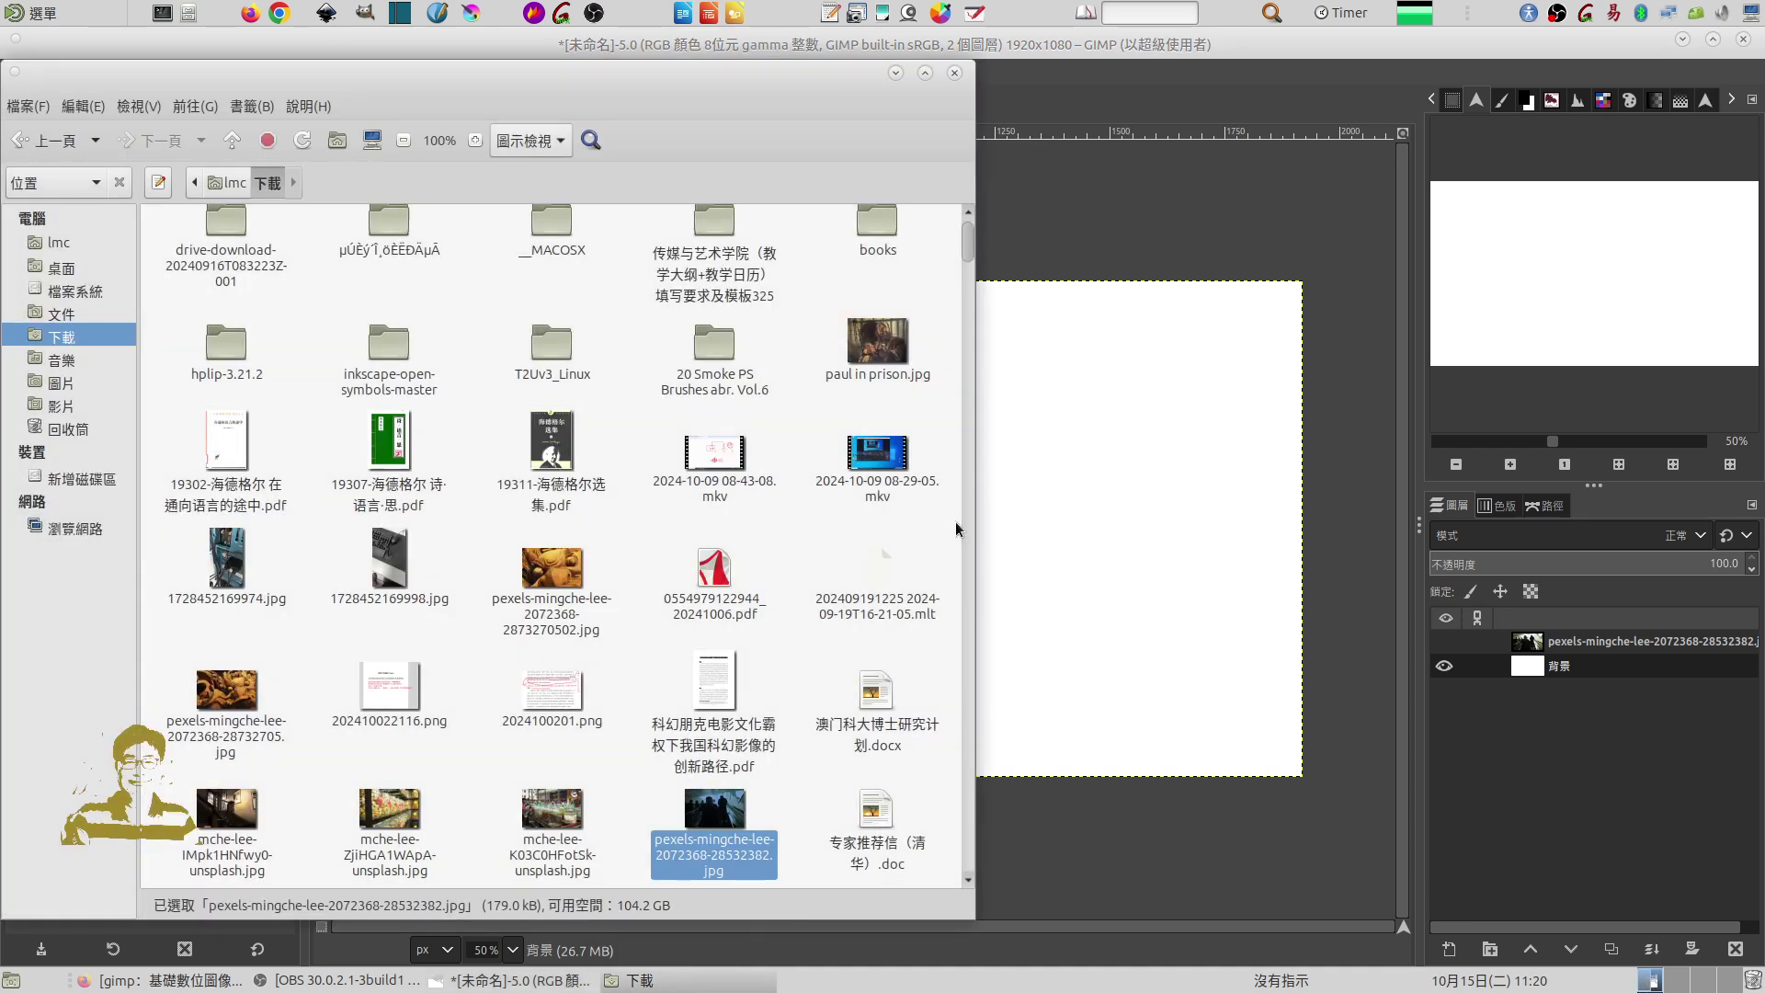
pyautogui.moveTo(877, 342); pyautogui.dragTo(1106, 400)
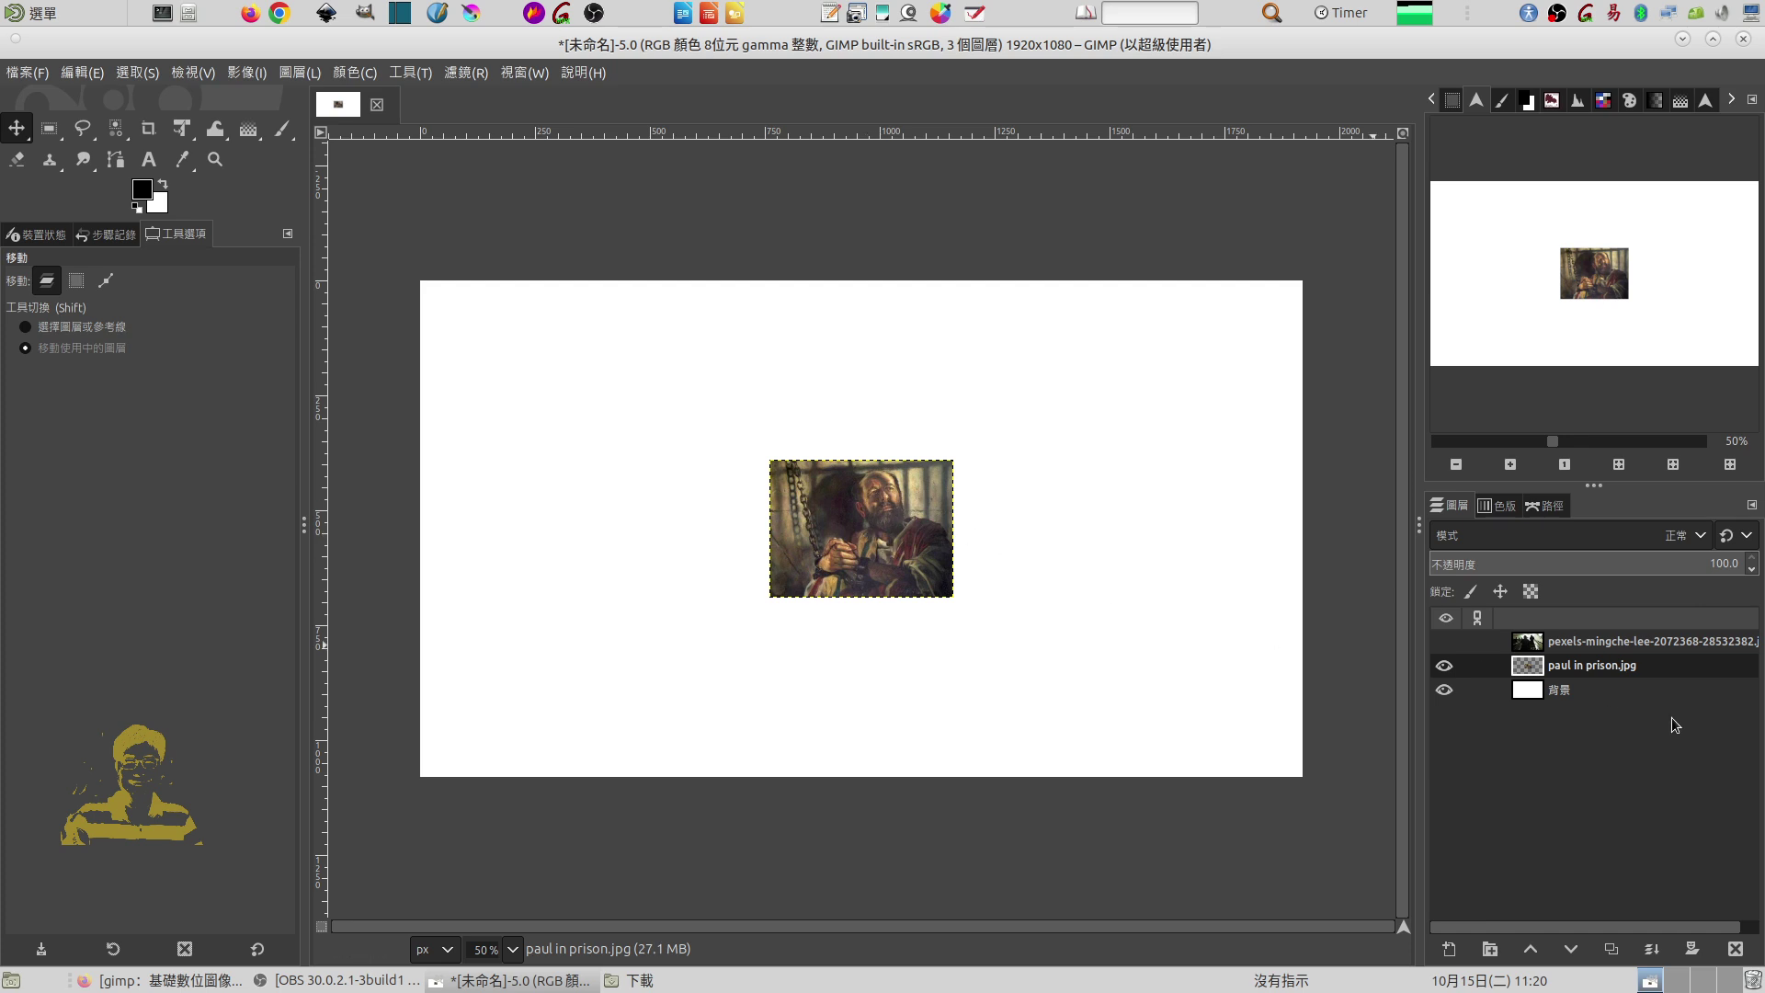
# - Re-show the escalator layer and drag 1728452169974.jpg into GIMP as the top layer
pyautogui.click(1528, 643)
pyautogui.click(1449, 644)
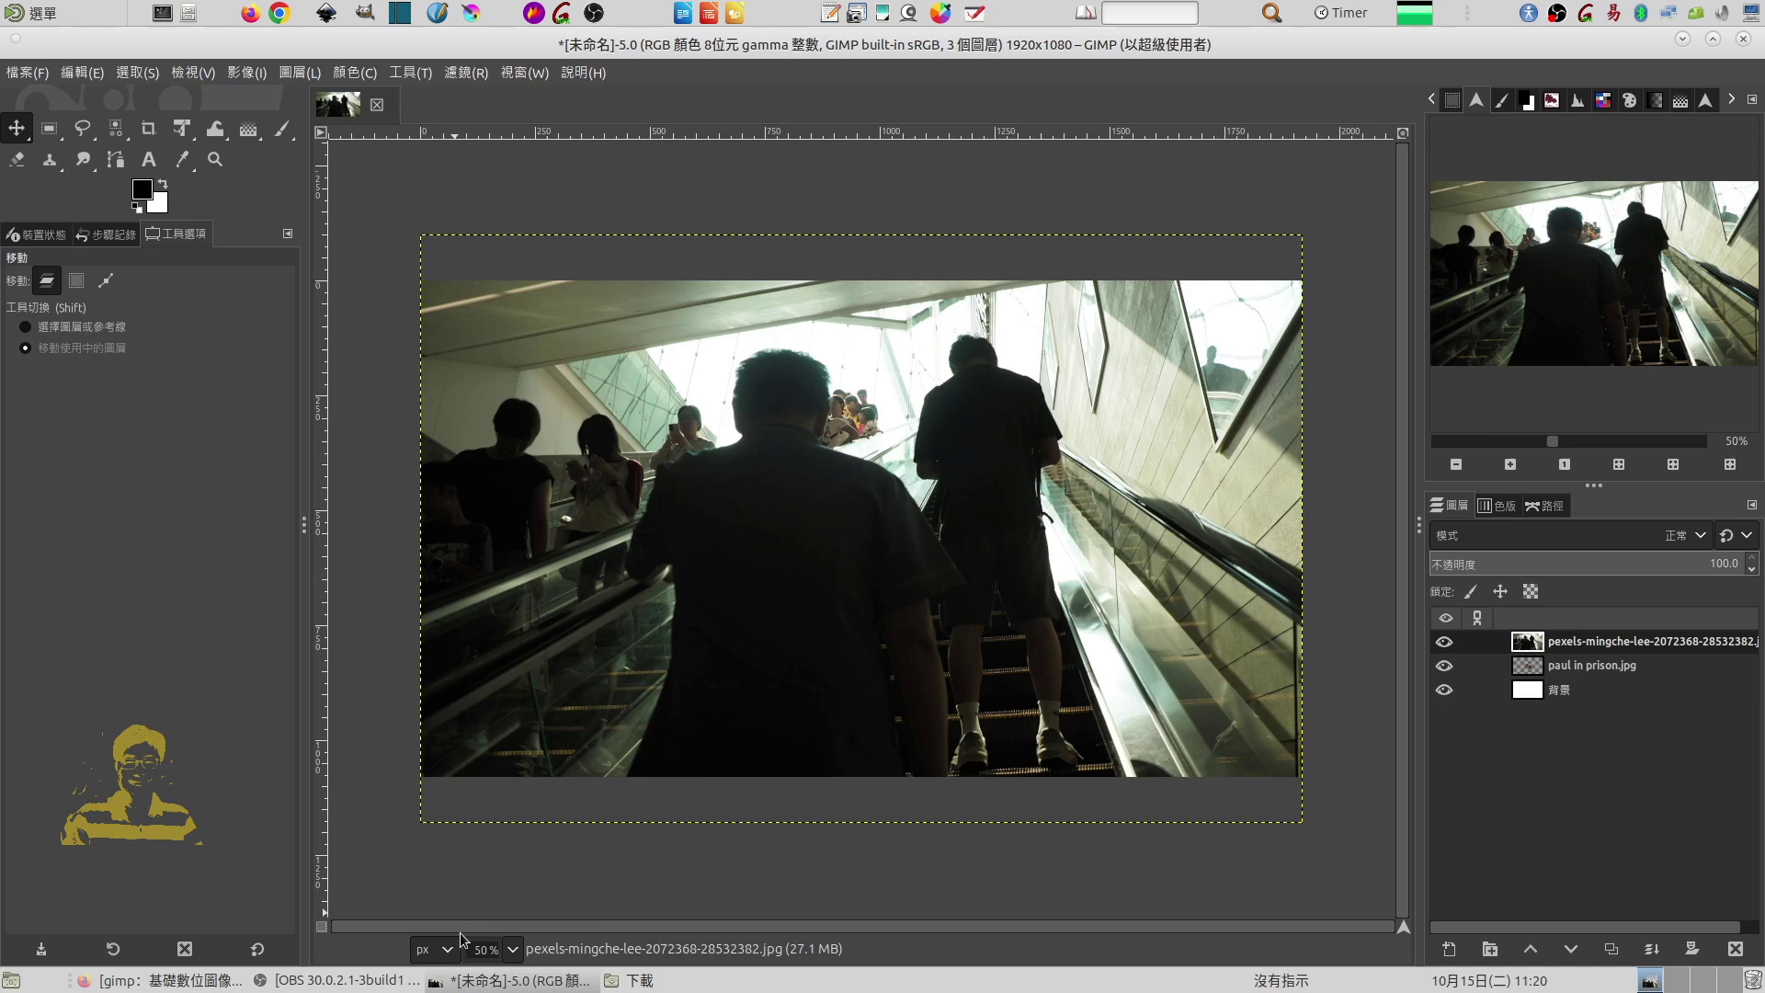
pyautogui.click(635, 981)
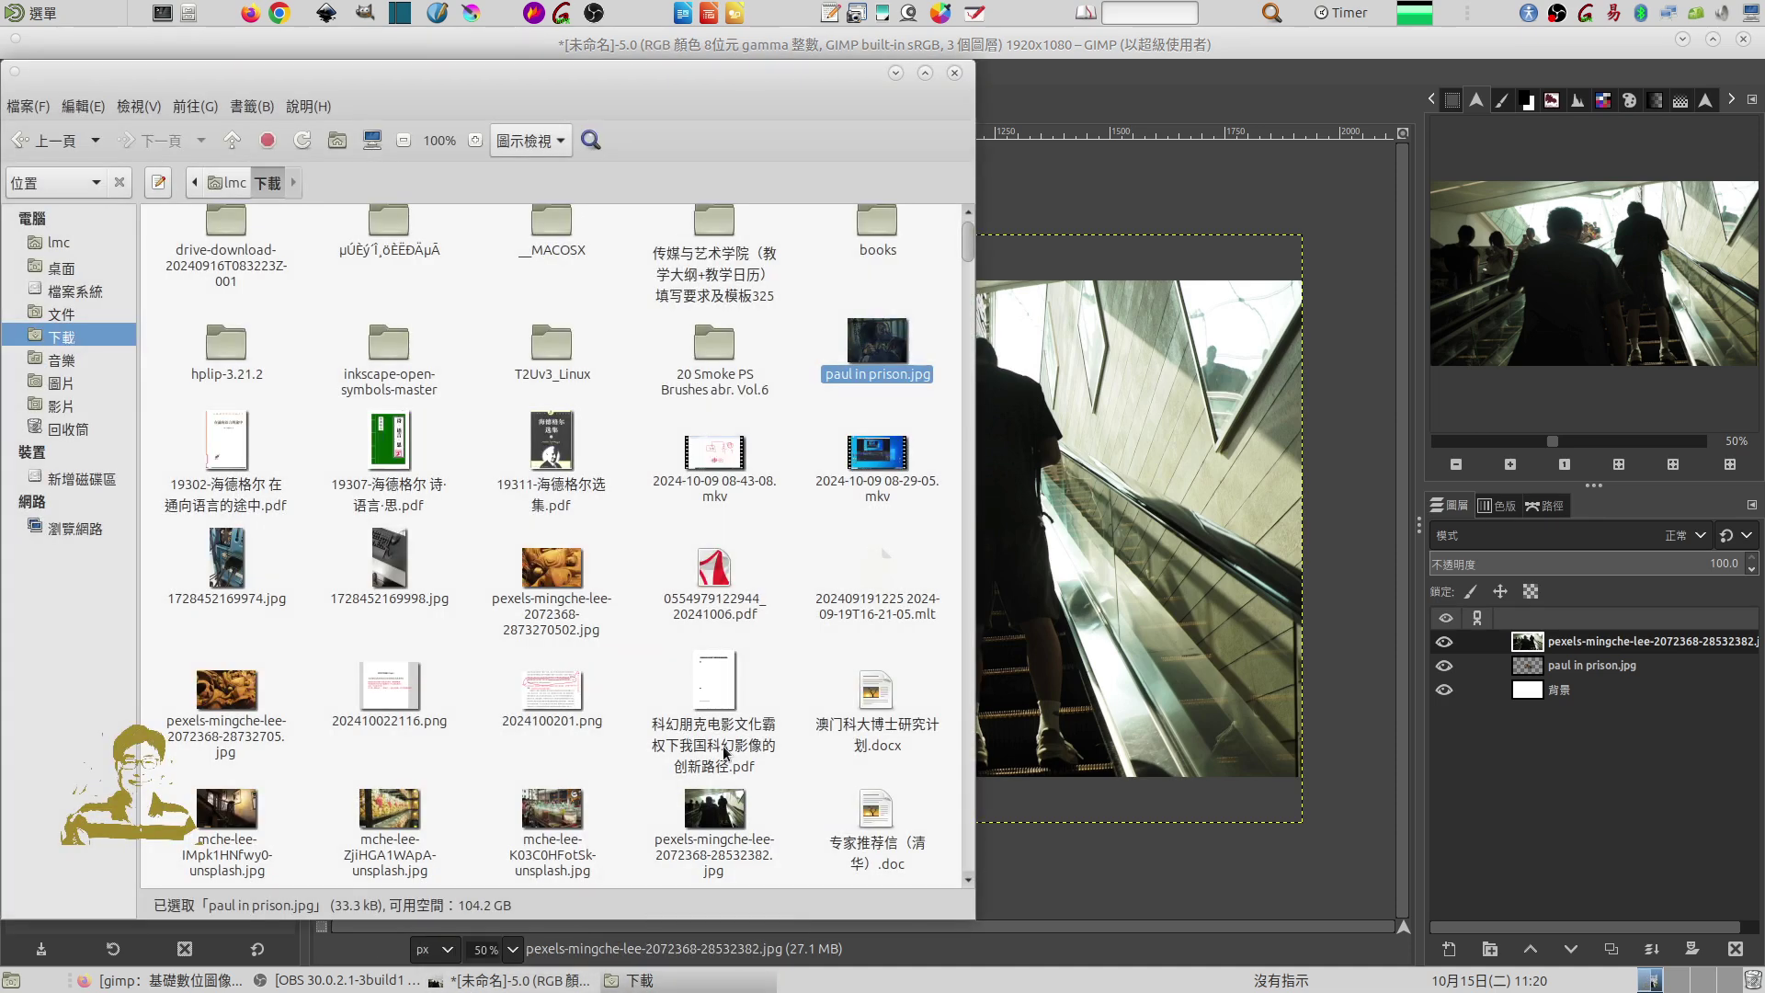
pyautogui.moveTo(226, 561); pyautogui.dragTo(1089, 581)
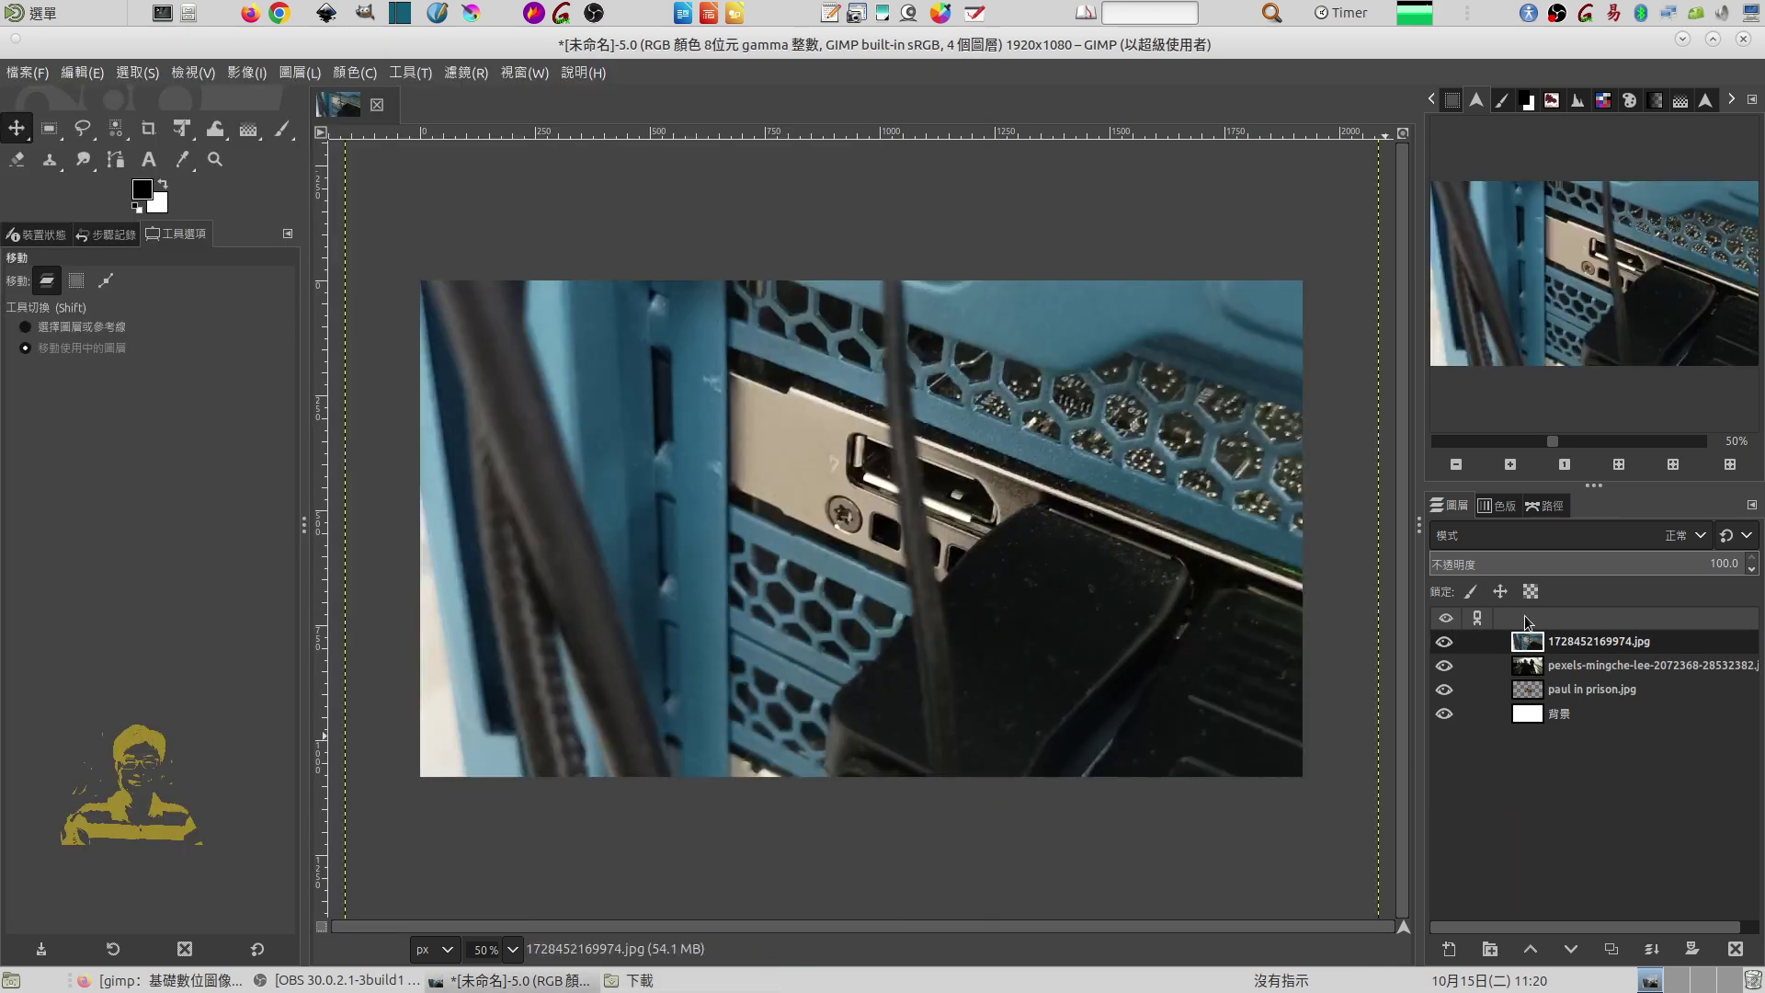
# - Zoom out and drag the computer-ports layer upward over the canvas
pyautogui.click(1456, 466)
pyautogui.click(1456, 466)
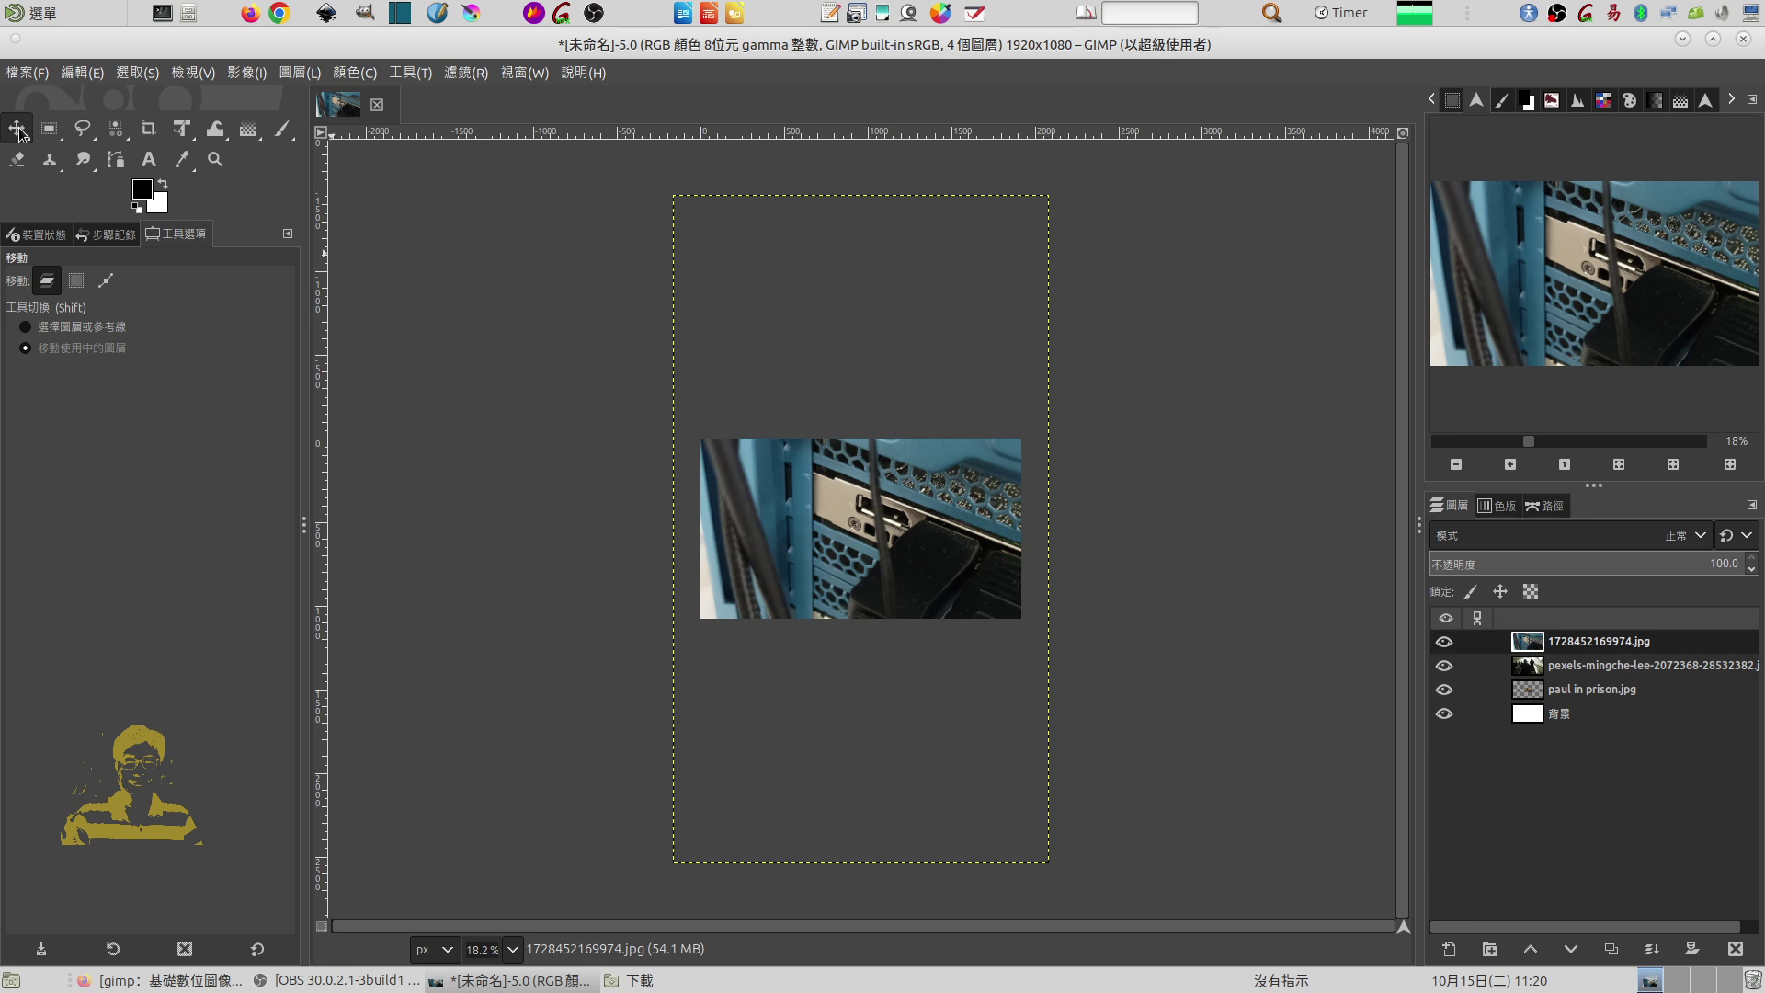
pyautogui.moveTo(936, 580)
pyautogui.mouseDown()
pyautogui.moveTo(941, 476)
pyautogui.moveTo(930, 756)
pyautogui.mouseUp()
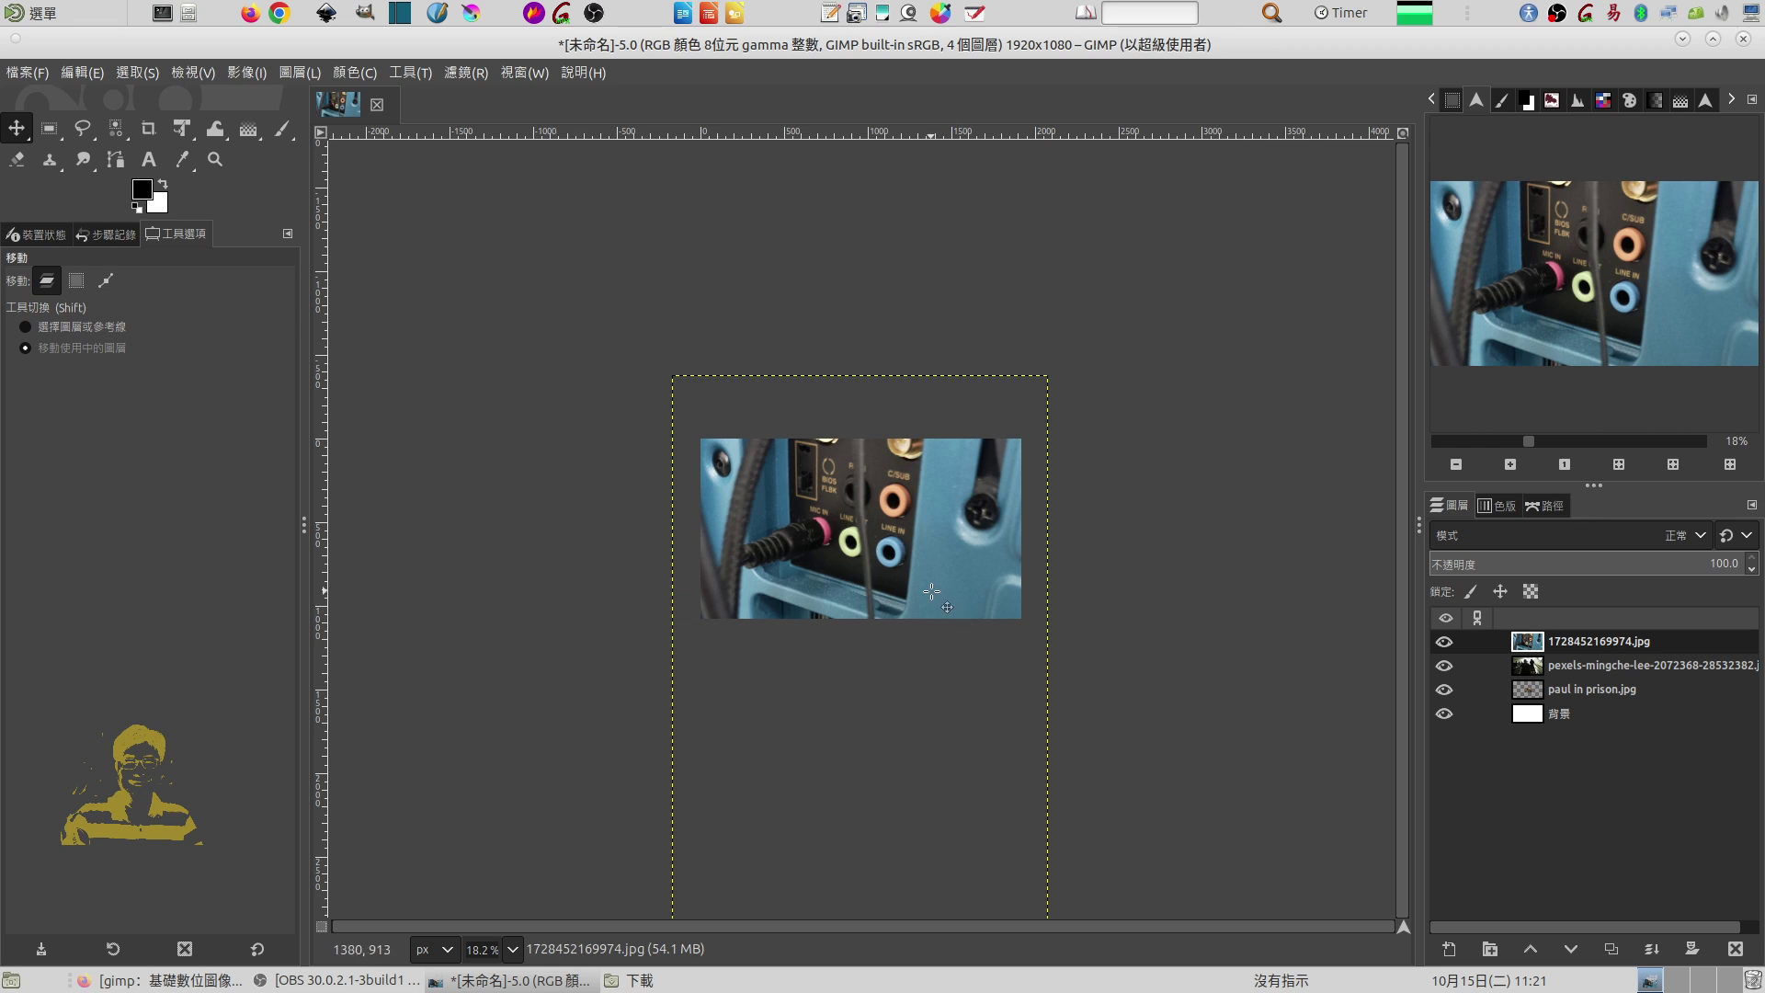
# - Fit the computer-ports layer to the image size, reposition it, and hide the escalator layer
pyautogui.rightClick(930, 516)
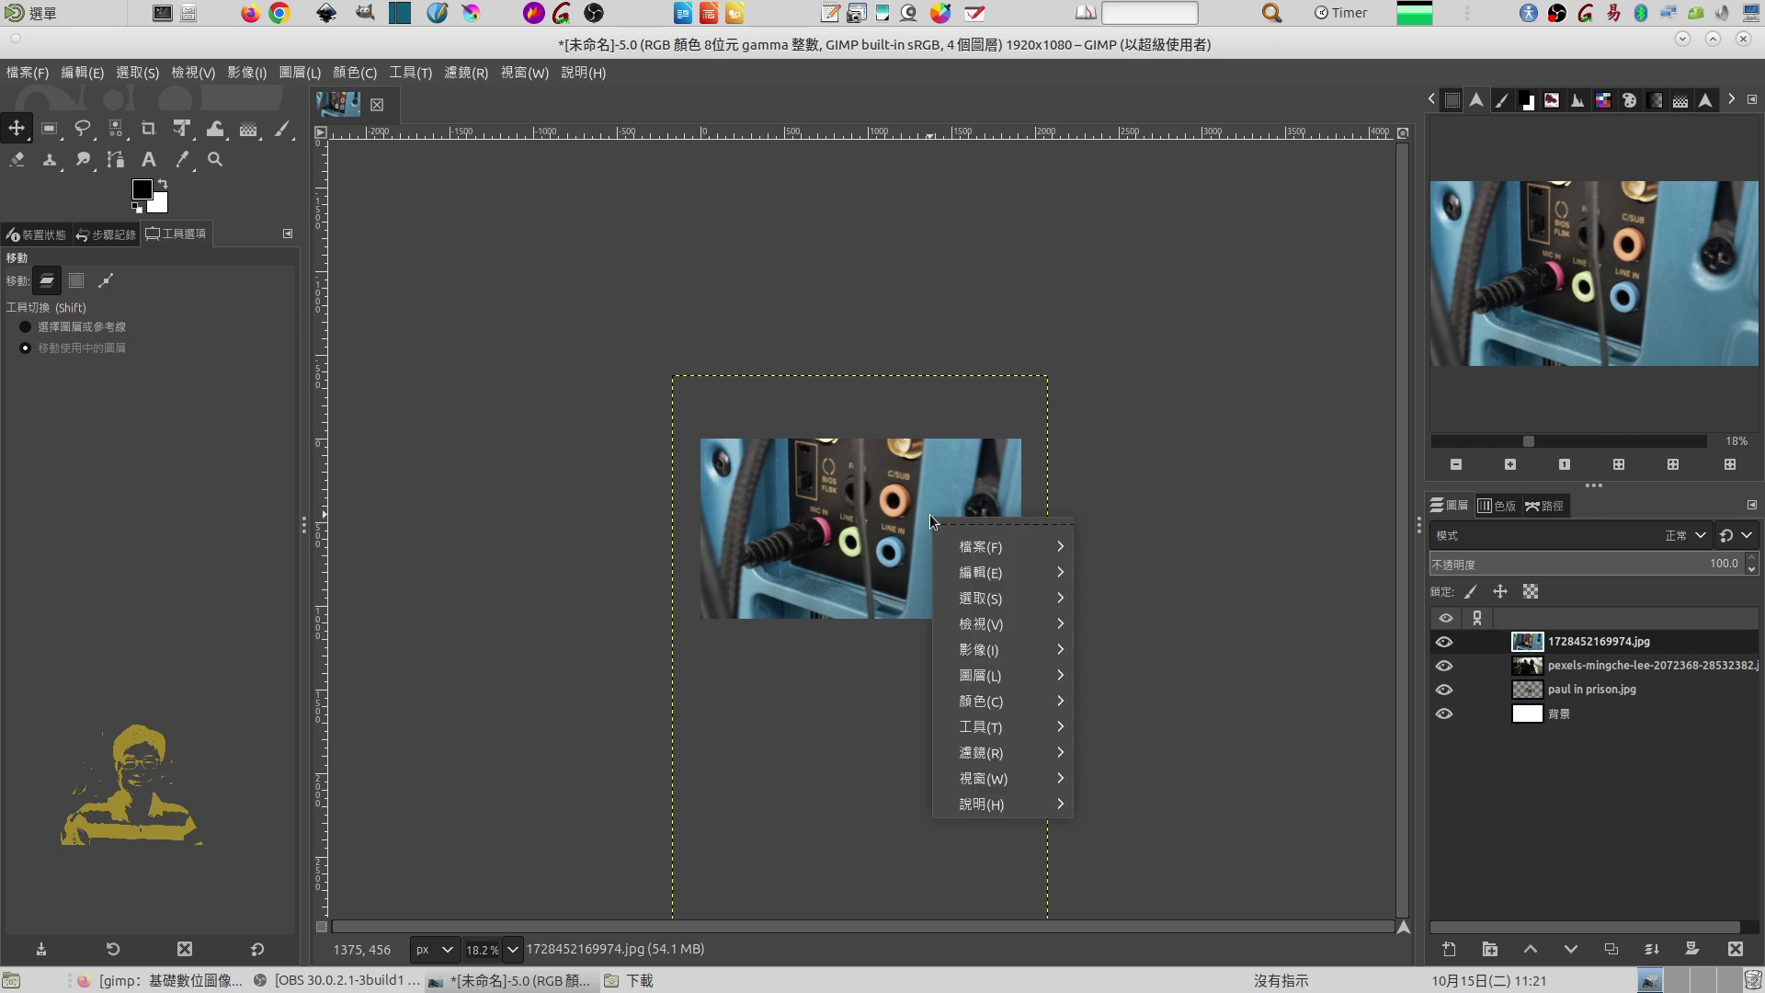
pyautogui.moveTo(982, 675)
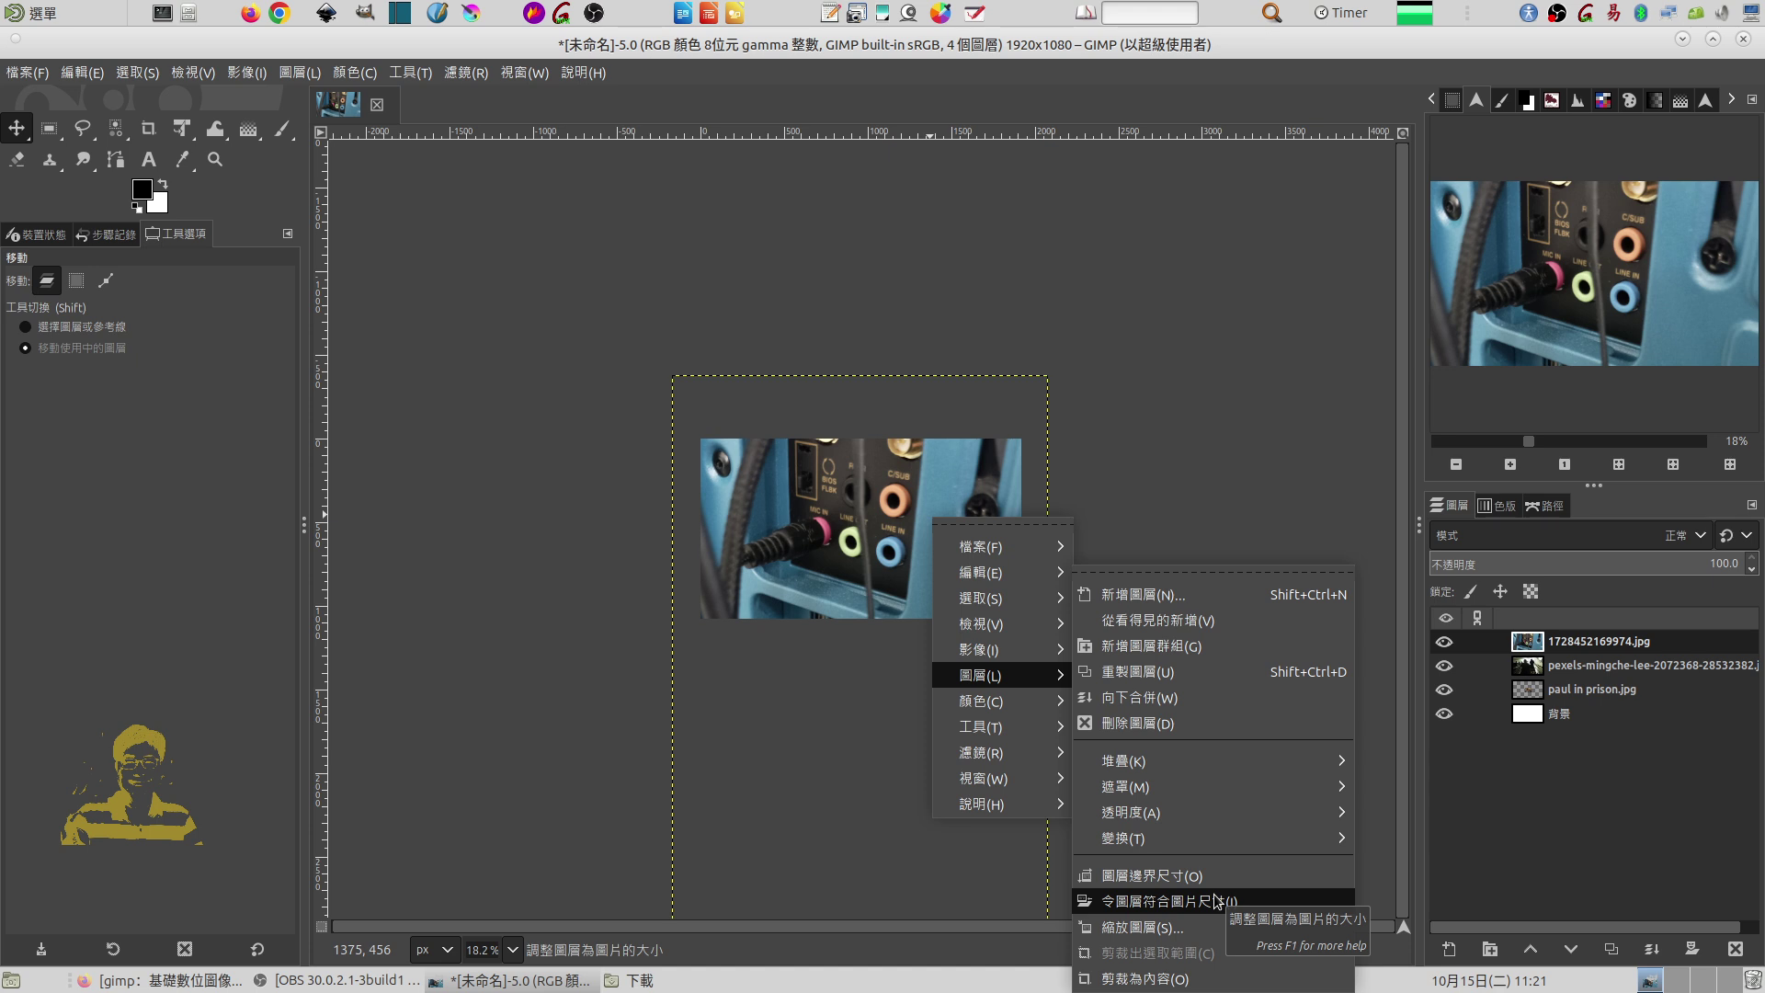
pyautogui.click(1212, 901)
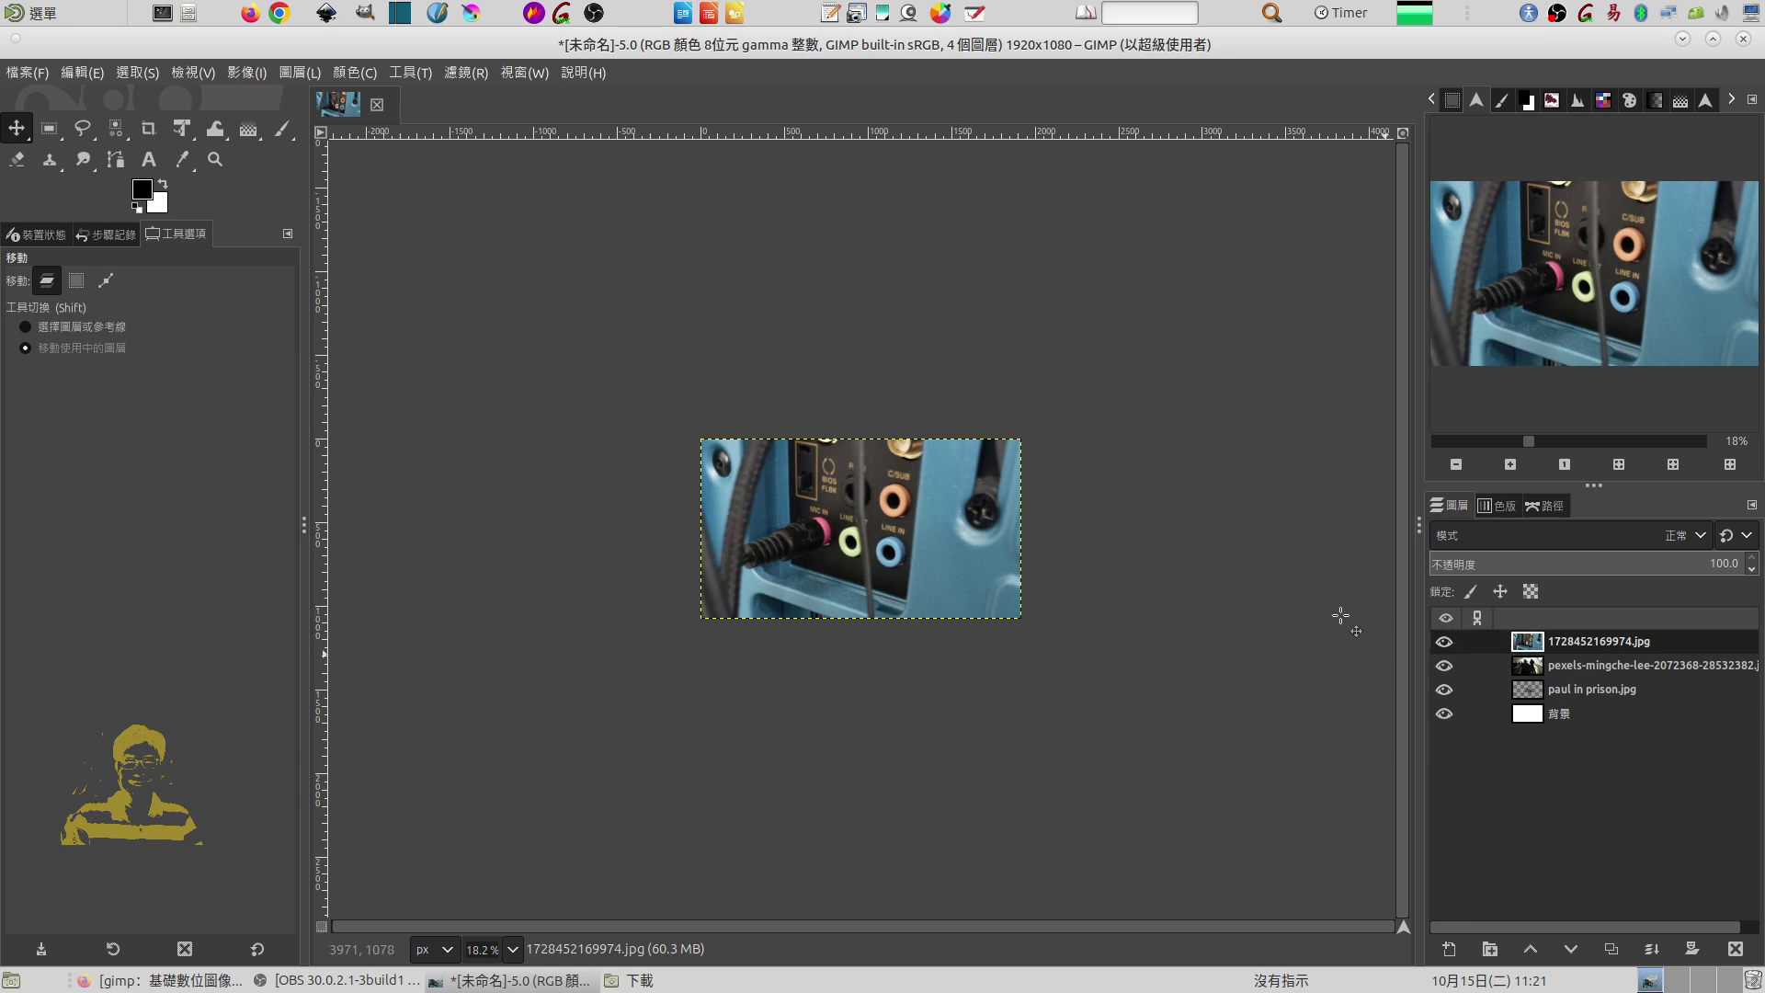
pyautogui.click(949, 547)
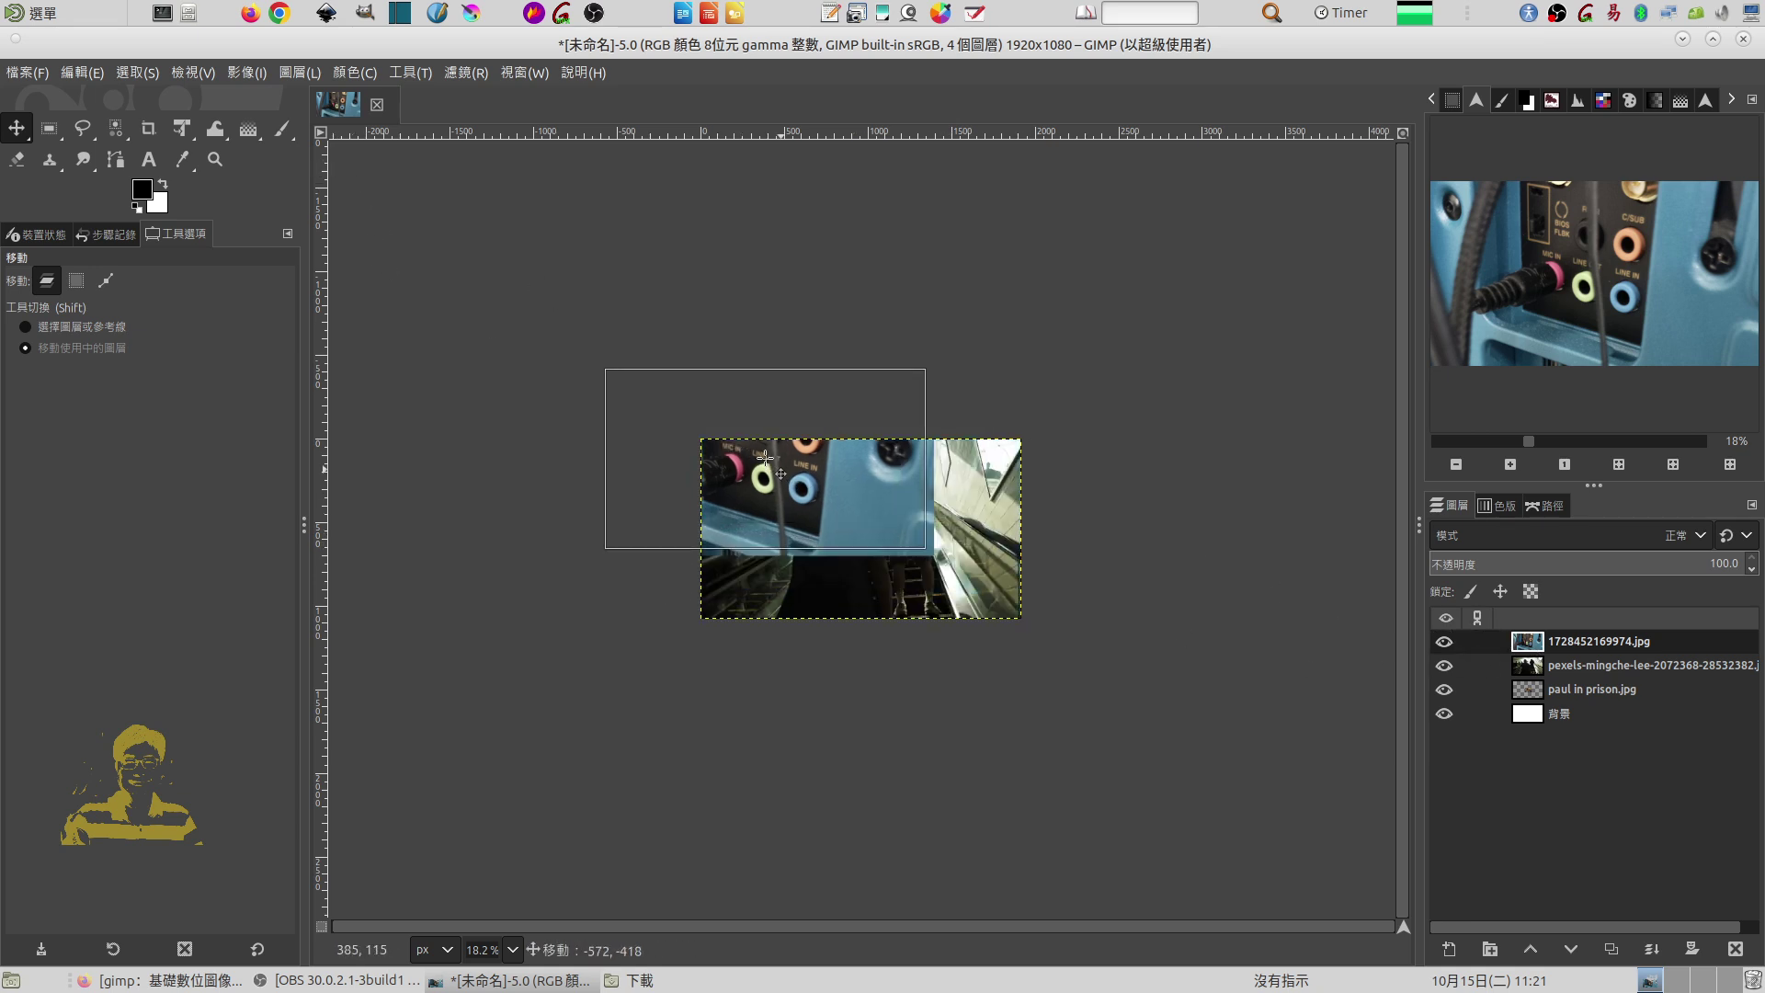
pyautogui.moveTo(869, 535); pyautogui.dragTo(773, 466)
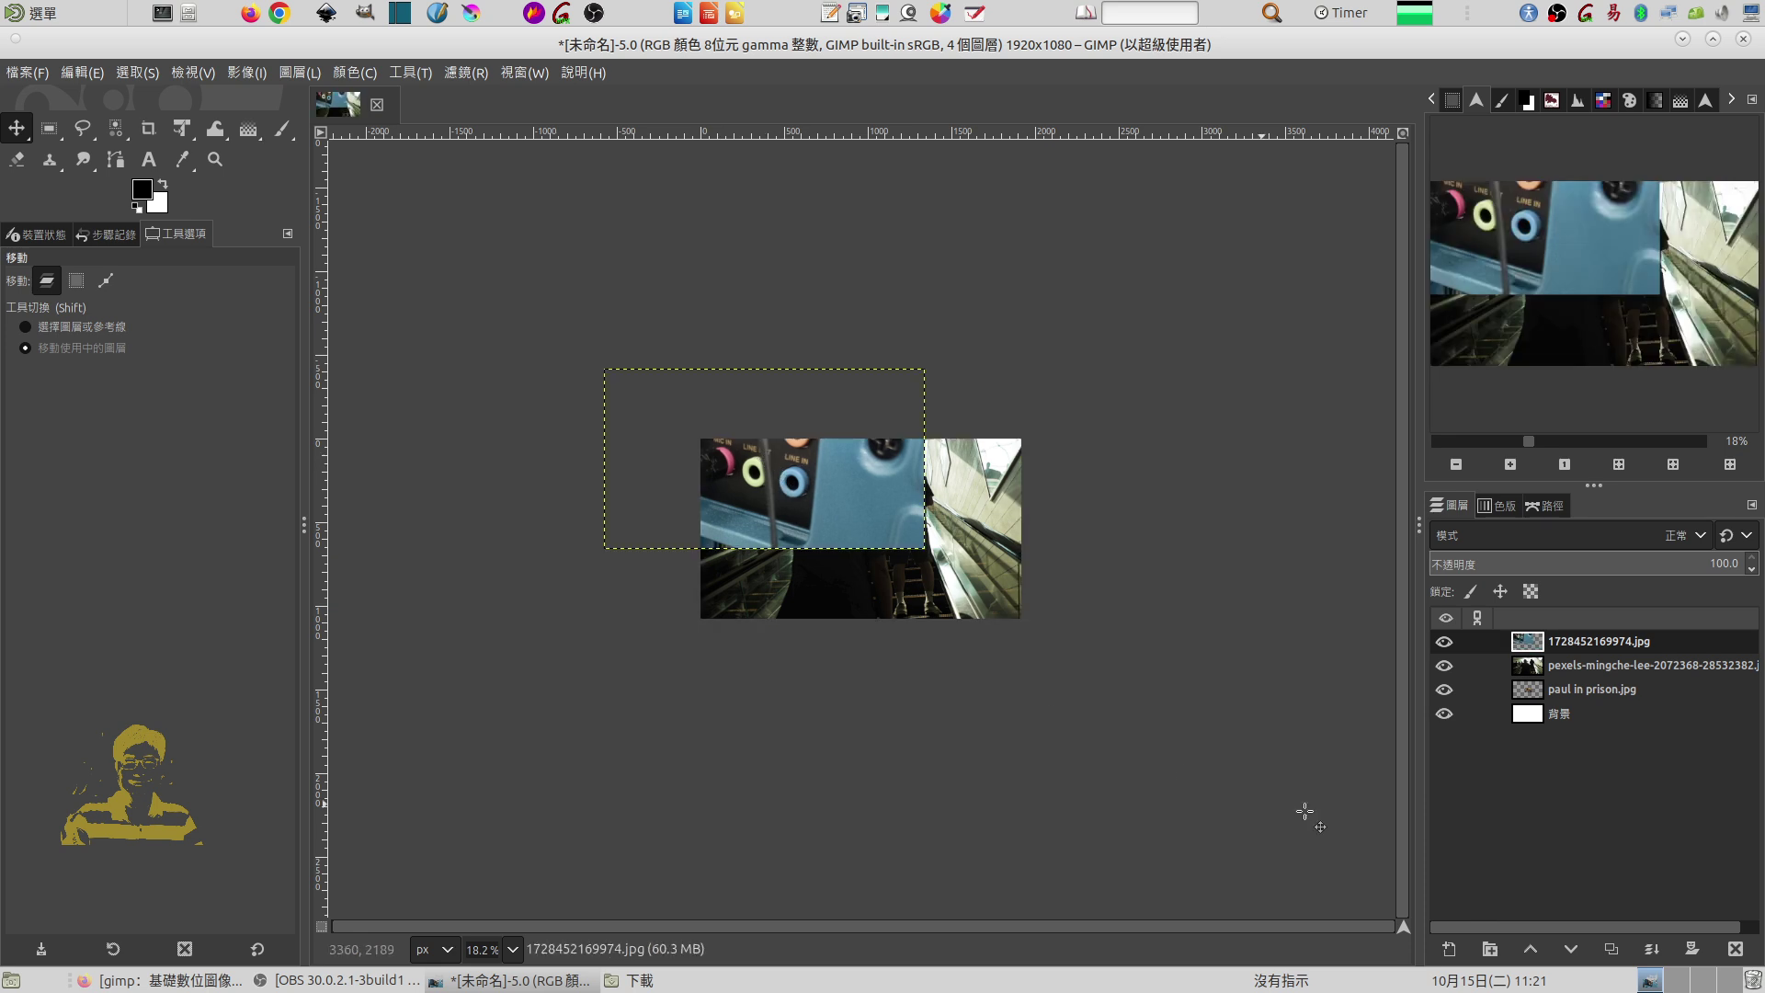
pyautogui.click(1444, 665)
pyautogui.moveTo(766, 472); pyautogui.dragTo(861, 542)
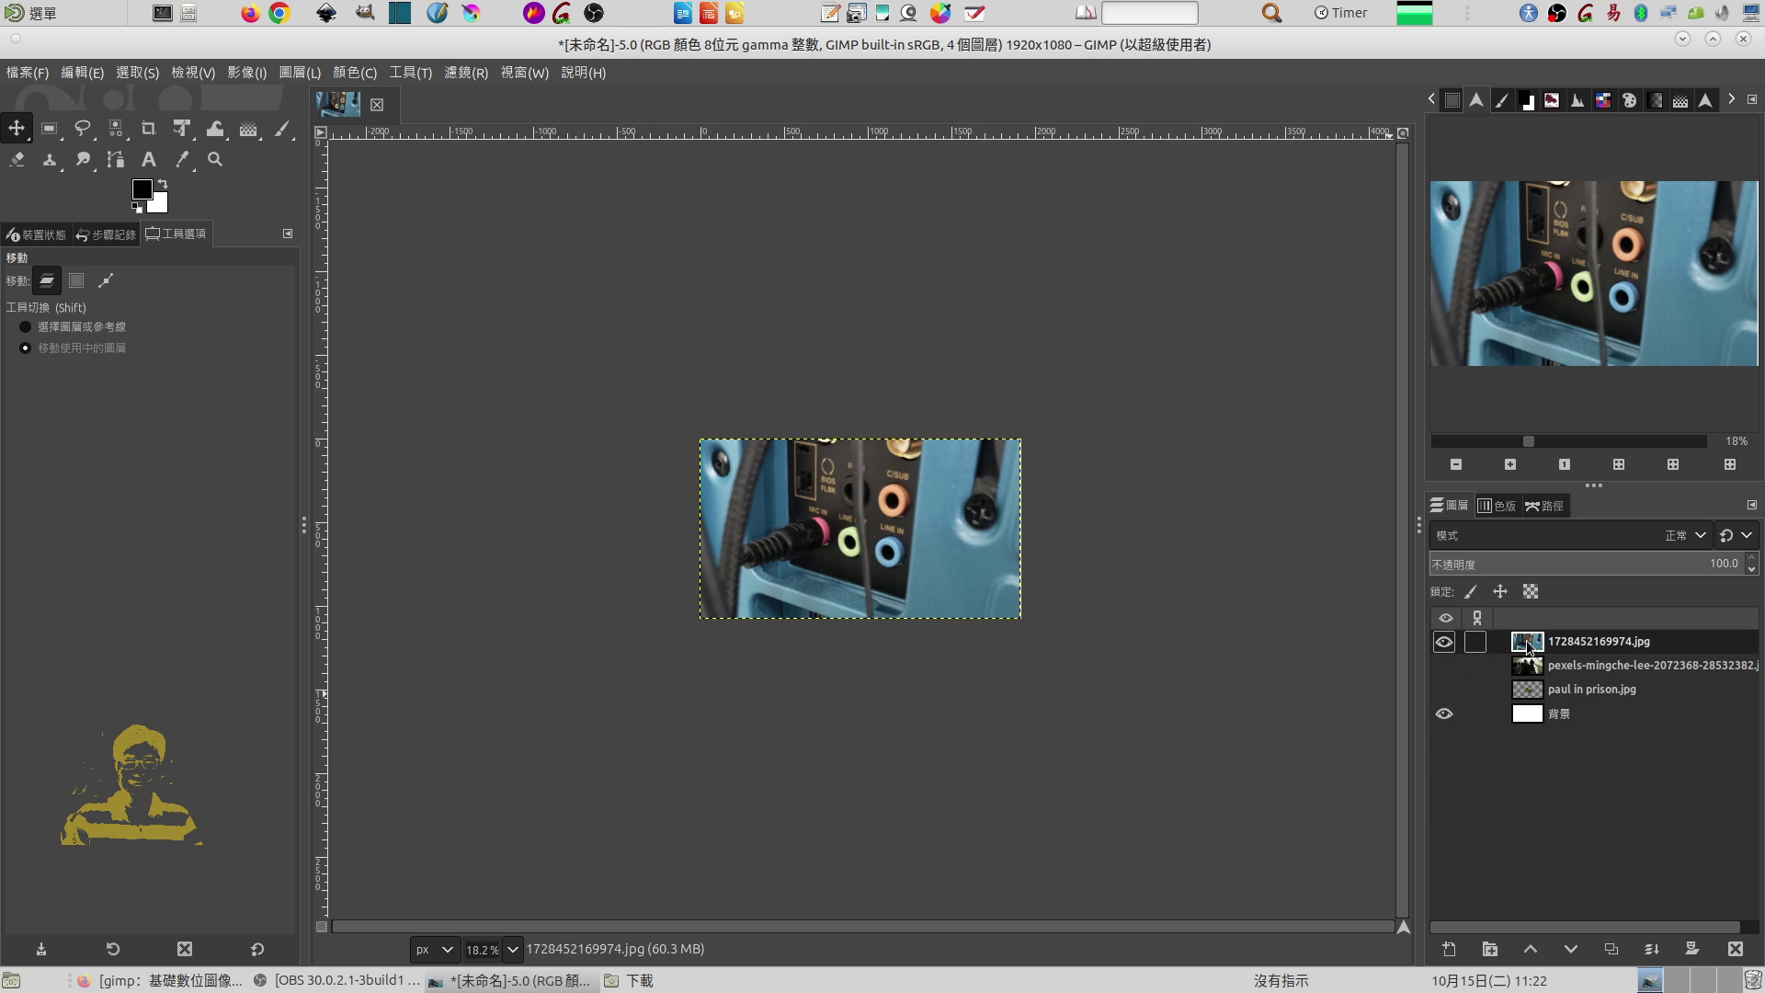
# - Look through the layer and Layer menus without changes, then hide the computer-ports layer
pyautogui.rightClick(1528, 647)
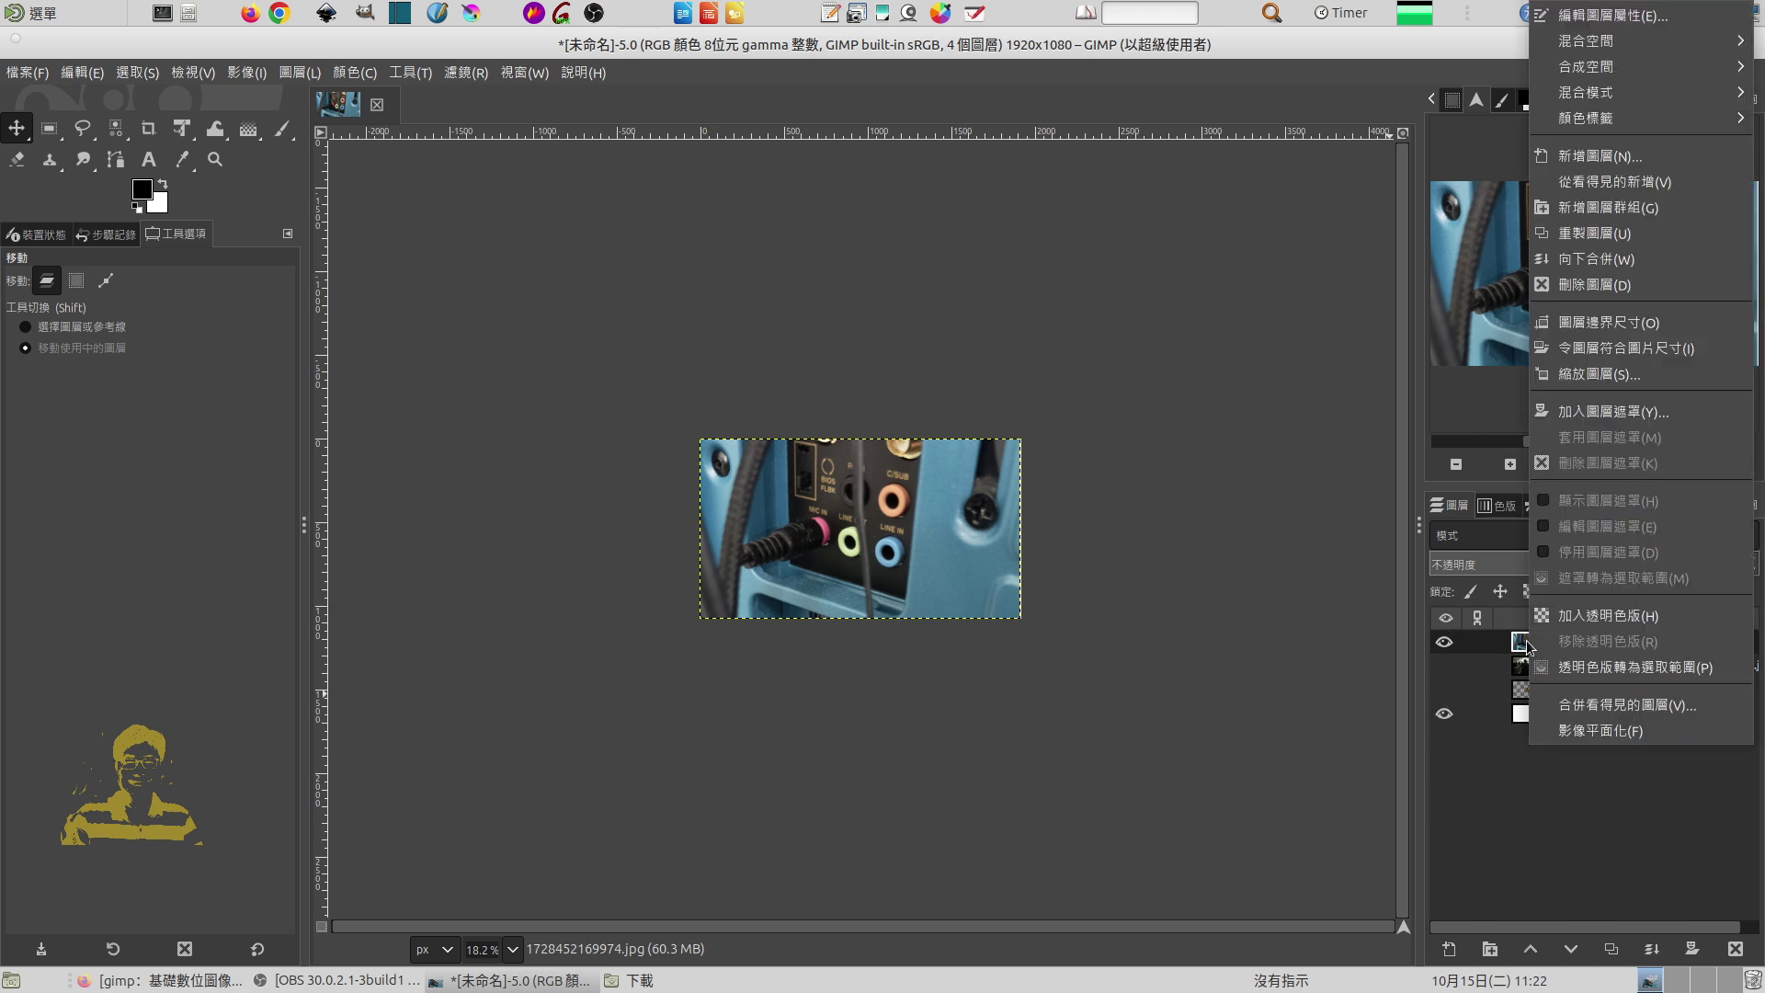
pyautogui.click(920, 497)
pyautogui.rightClick(920, 497)
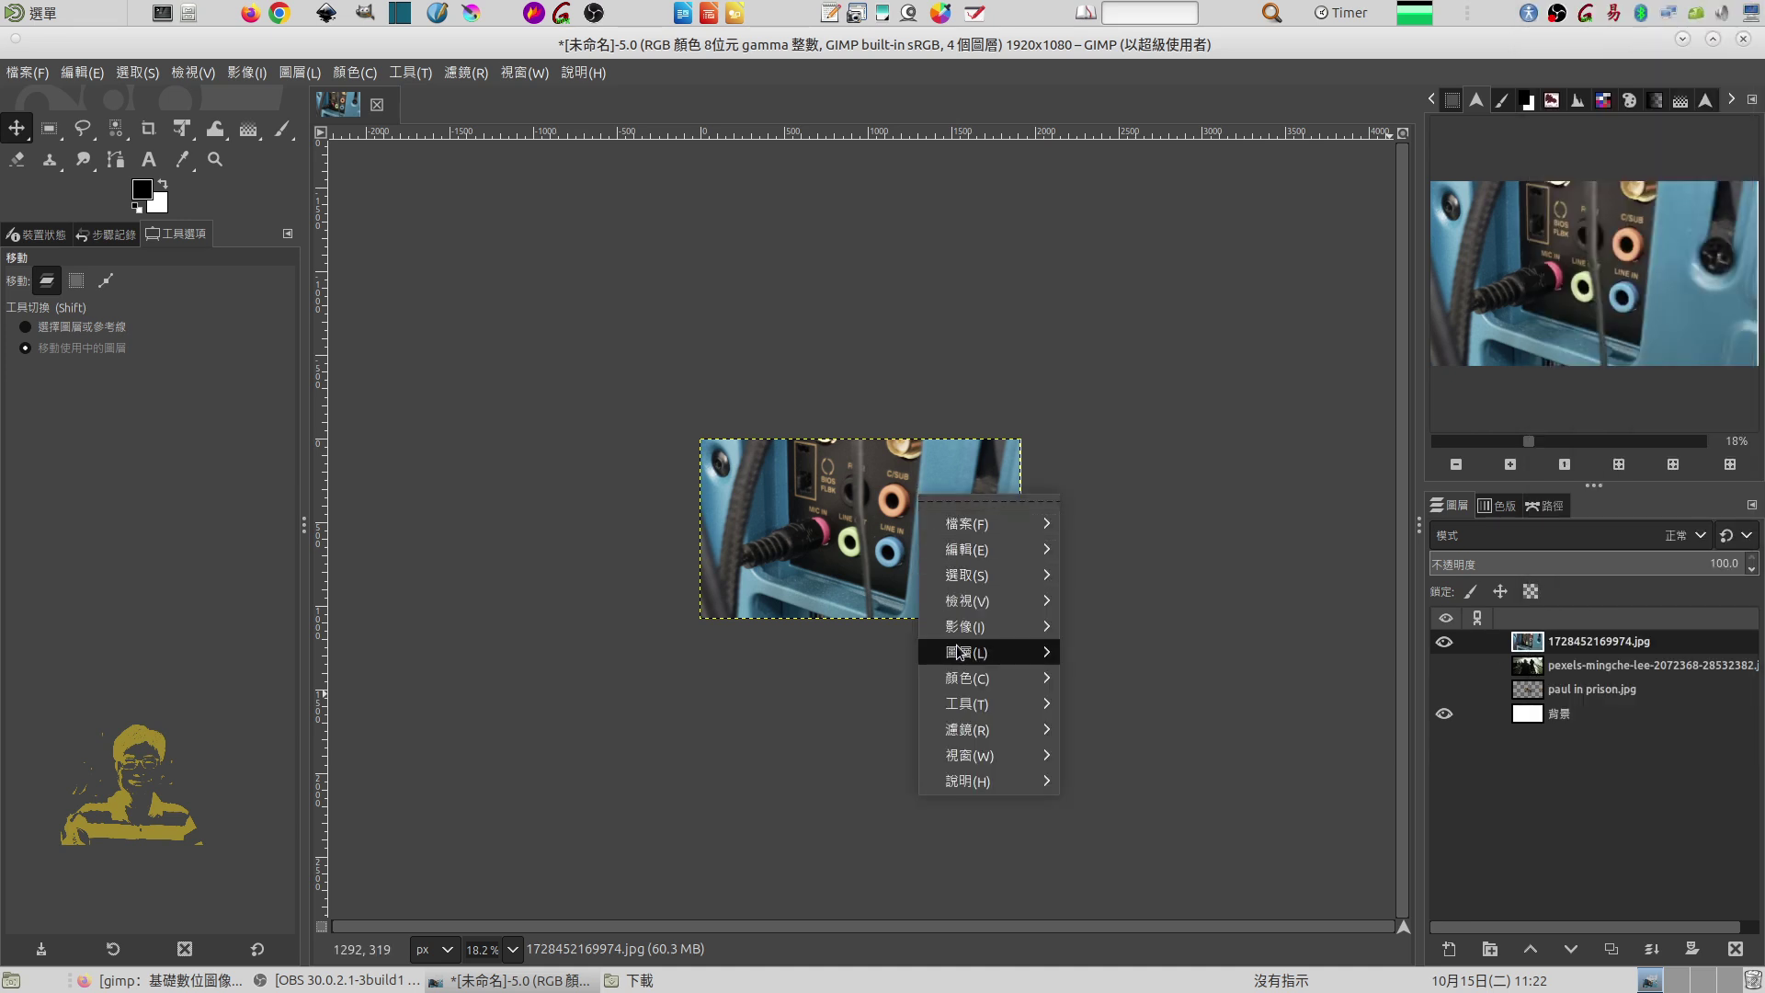
pyautogui.click(293, 75)
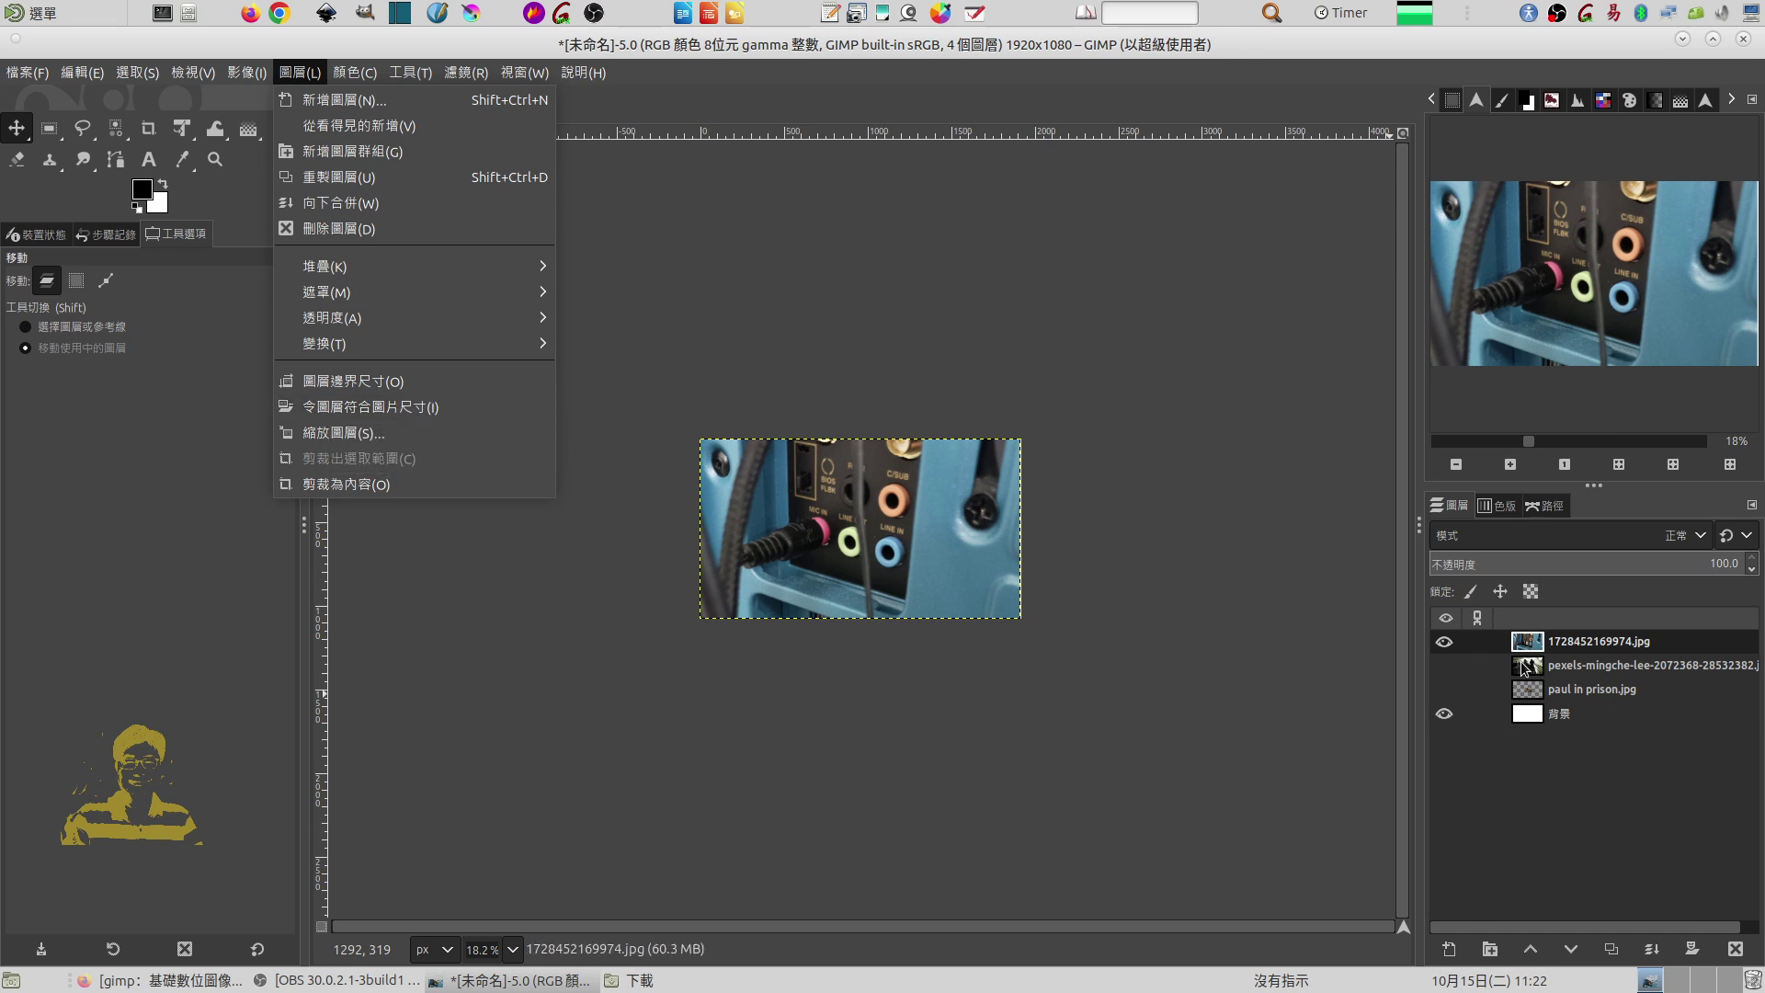
pyautogui.click(1526, 668)
pyautogui.click(1445, 641)
# - Show and select the escalator photo layer and move it left and up
pyautogui.click(1528, 668)
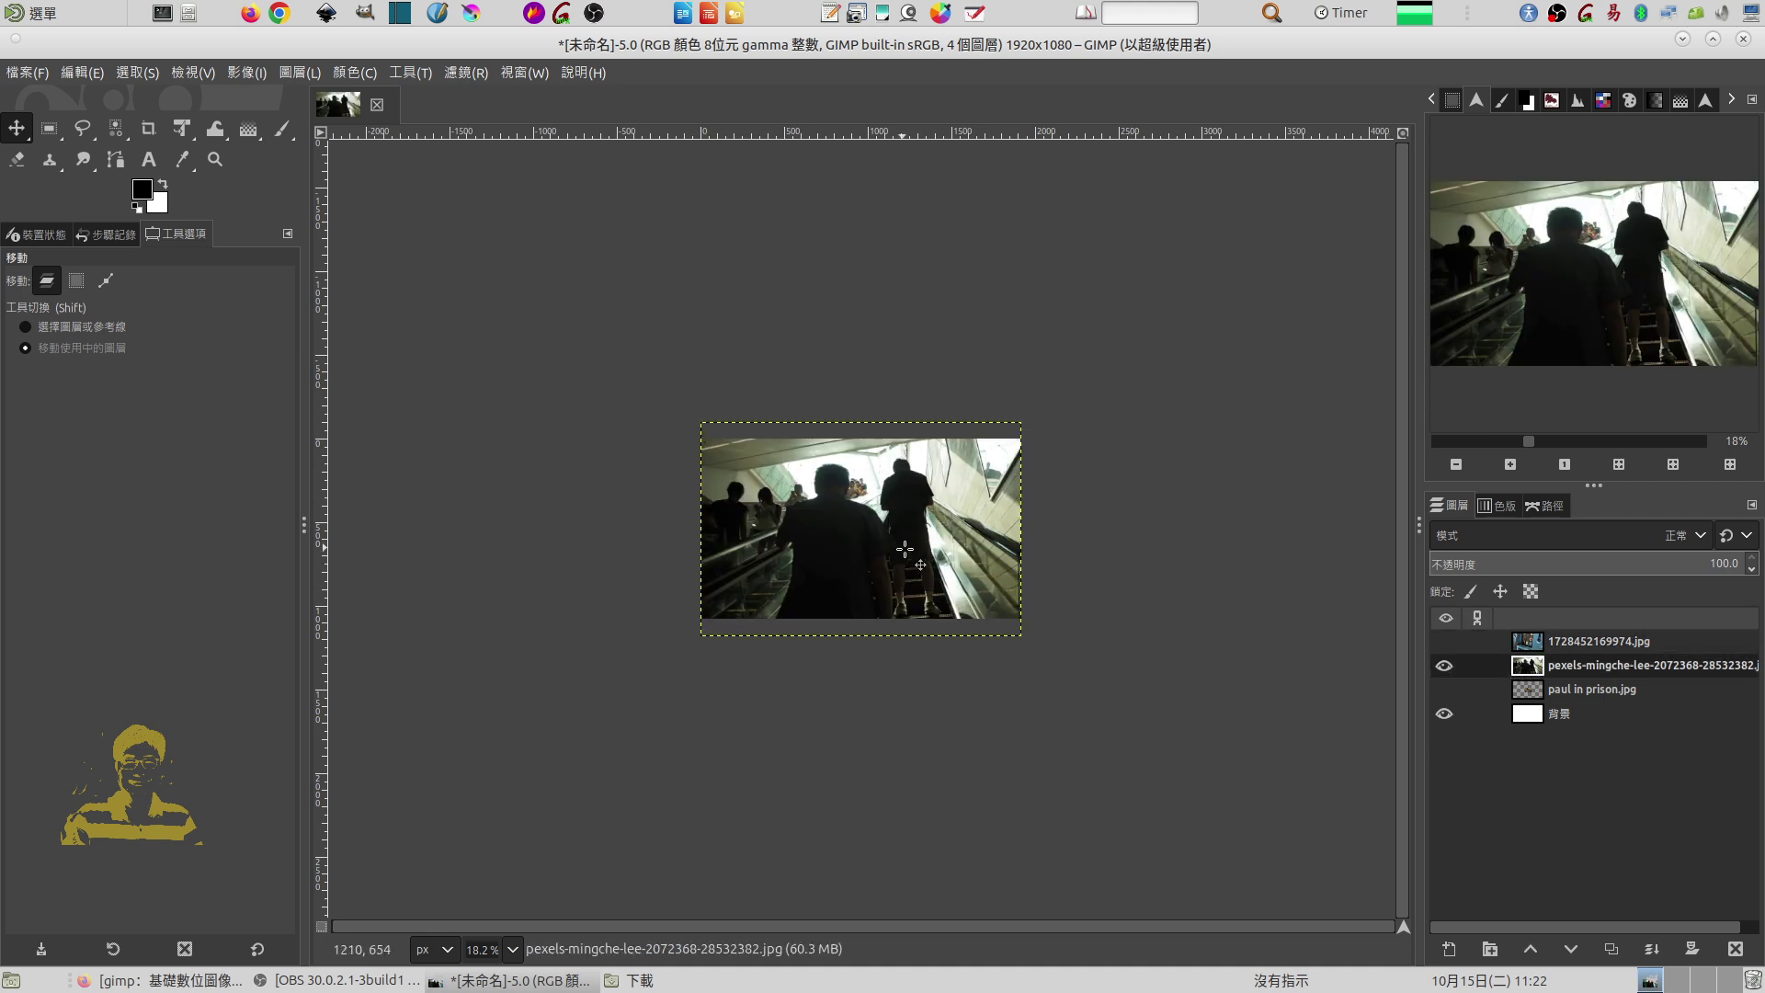
pyautogui.moveTo(905, 549); pyautogui.dragTo(836, 544)
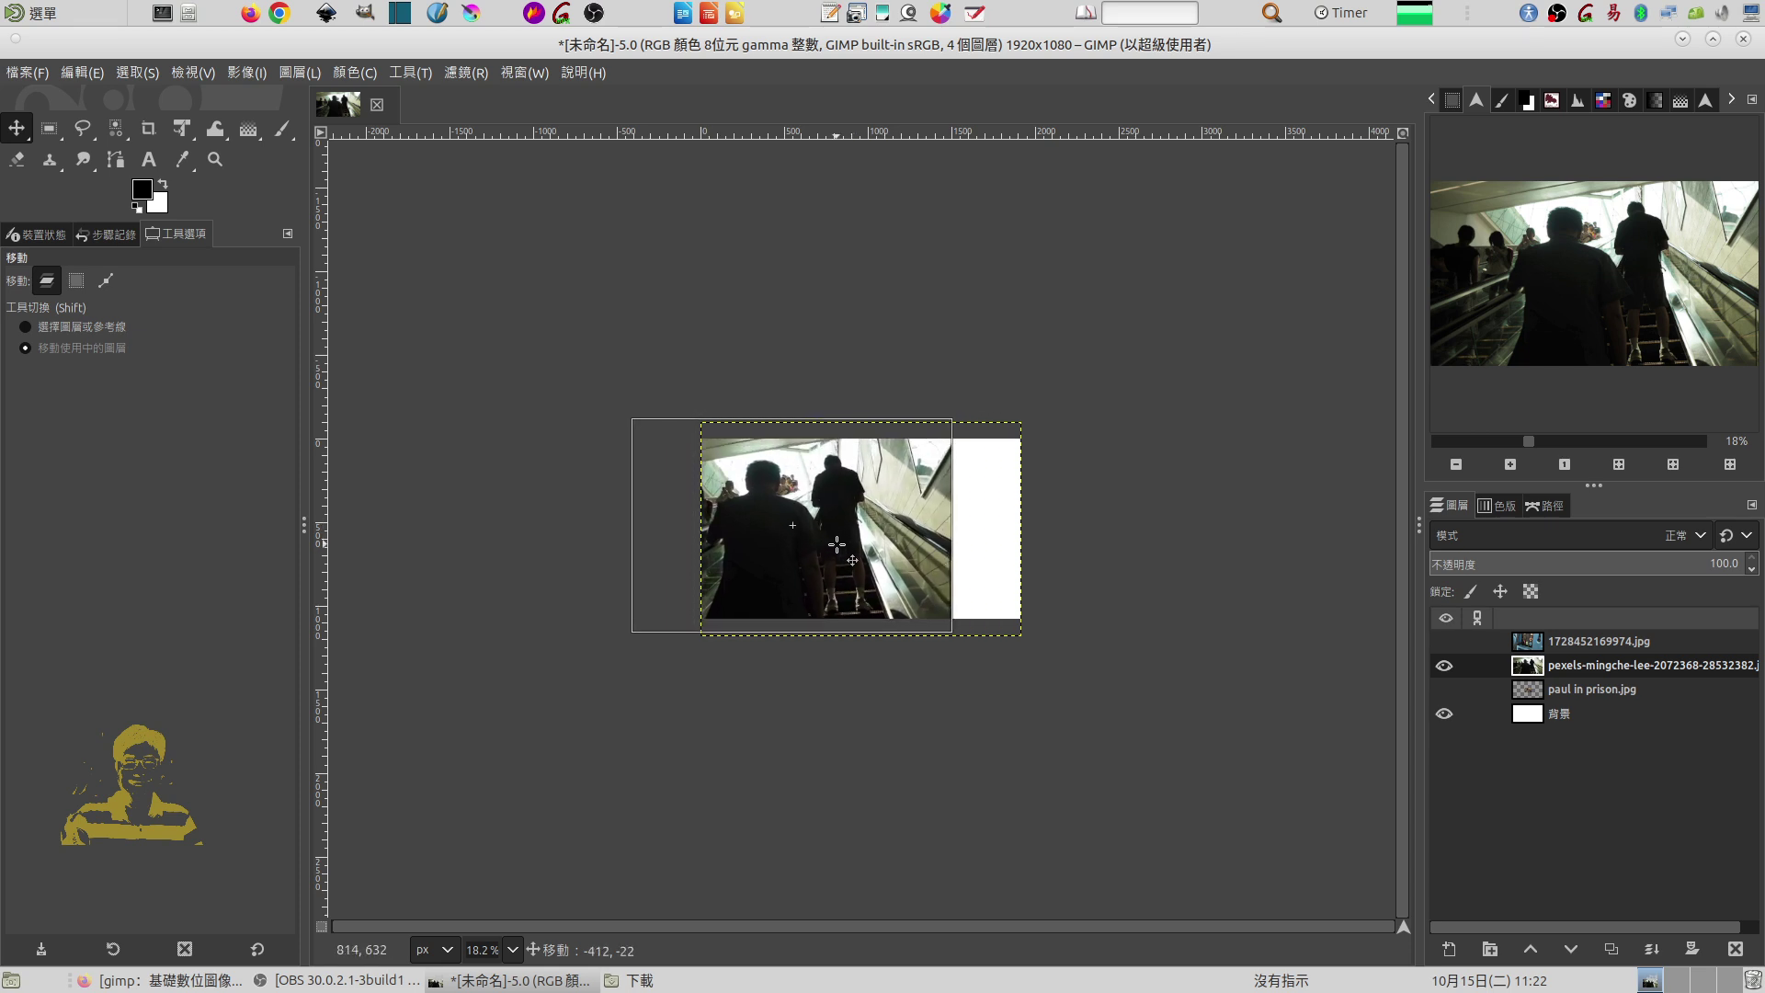
pyautogui.moveTo(837, 544); pyautogui.dragTo(846, 501)
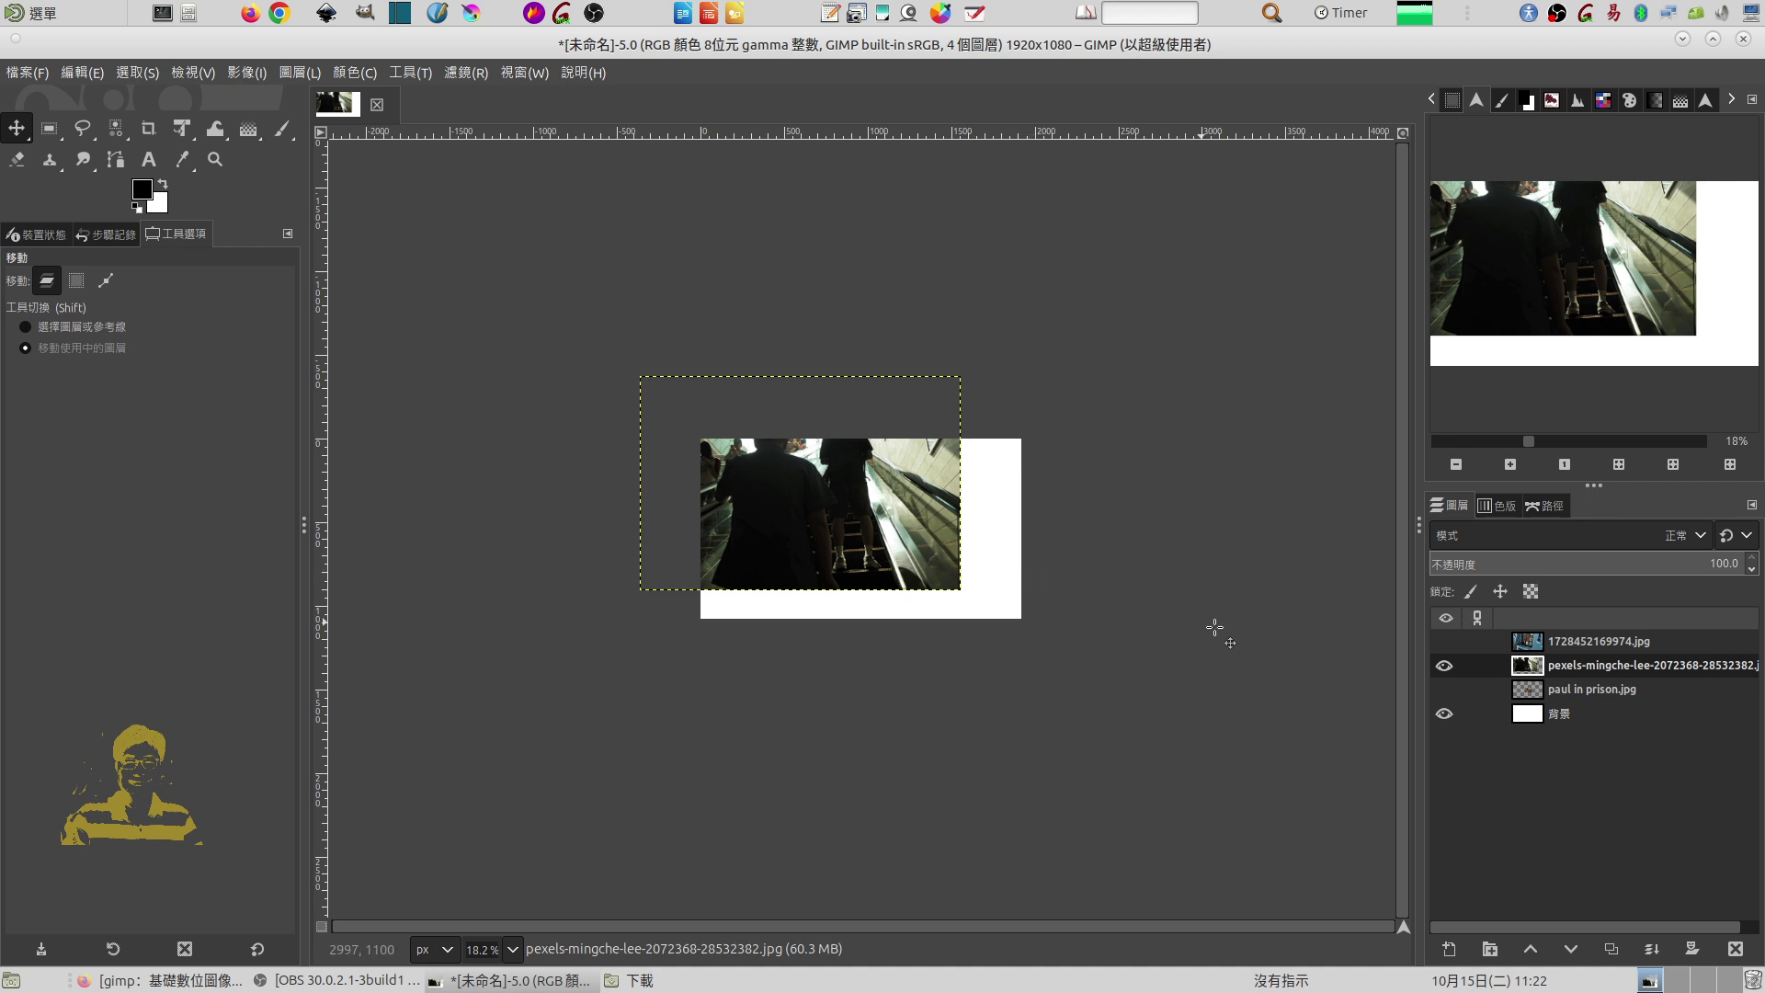
# - Hide the white 背景 background layer, leaving transparency around the escalator photo
pyautogui.click(1444, 715)
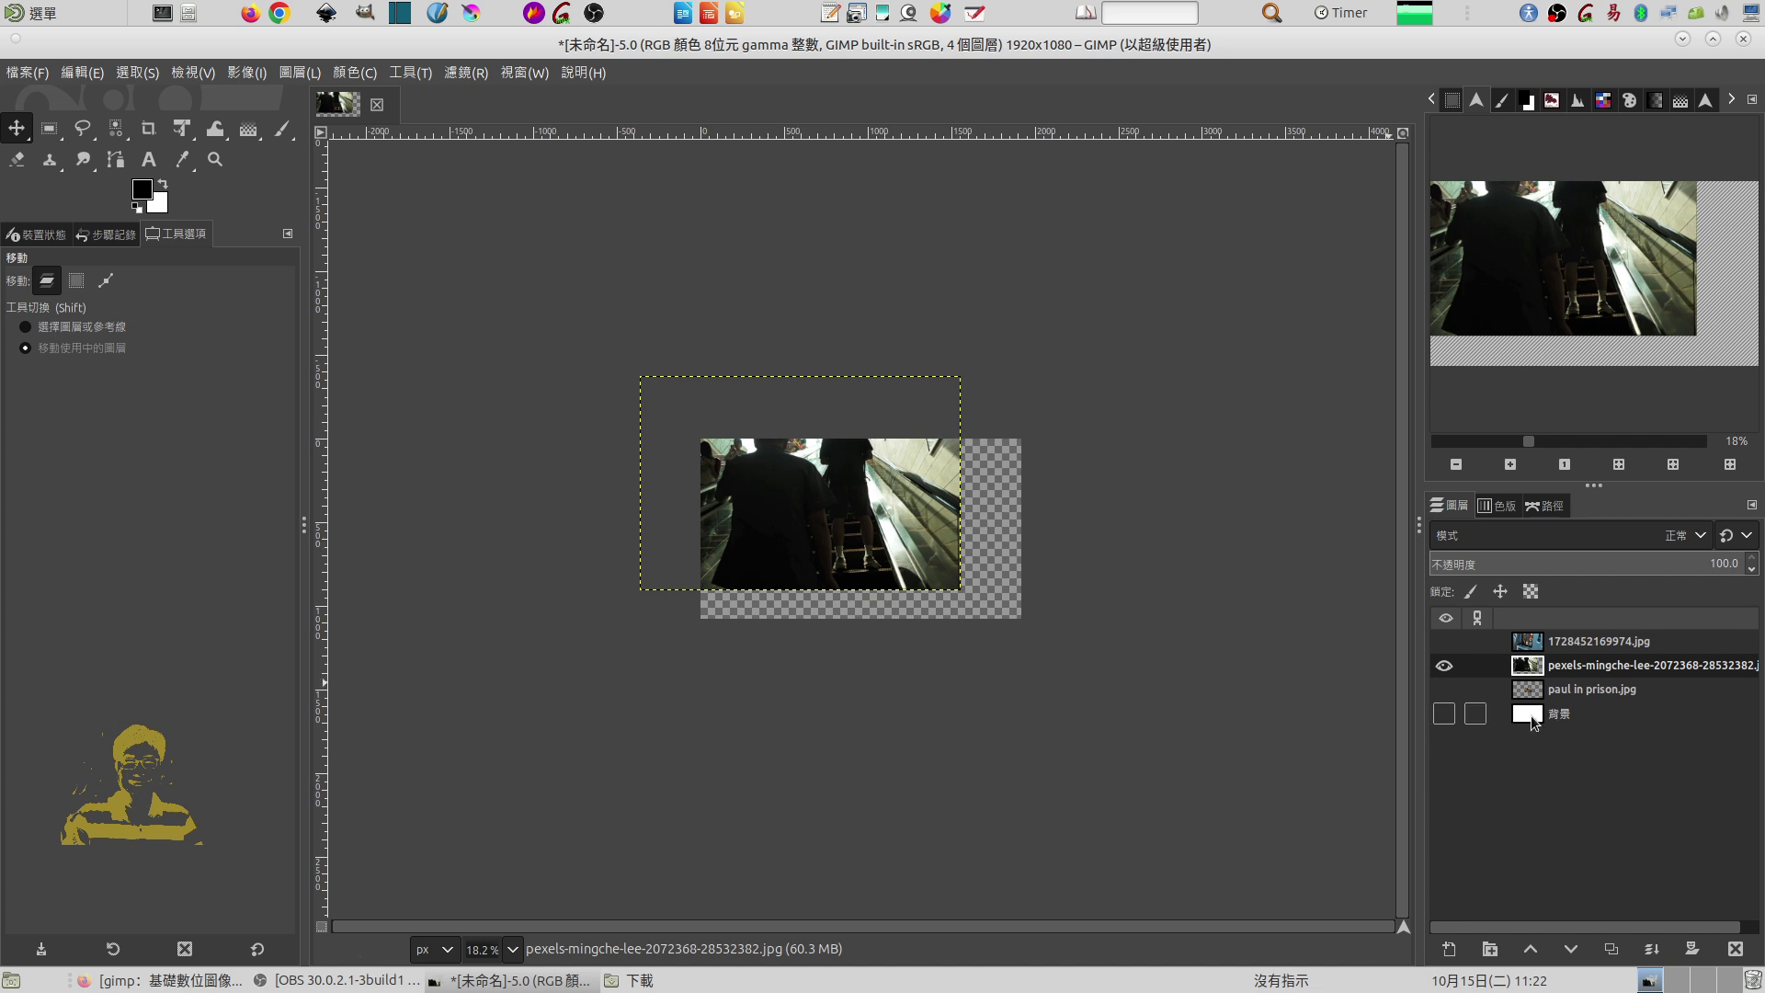
pyautogui.click(1444, 714)
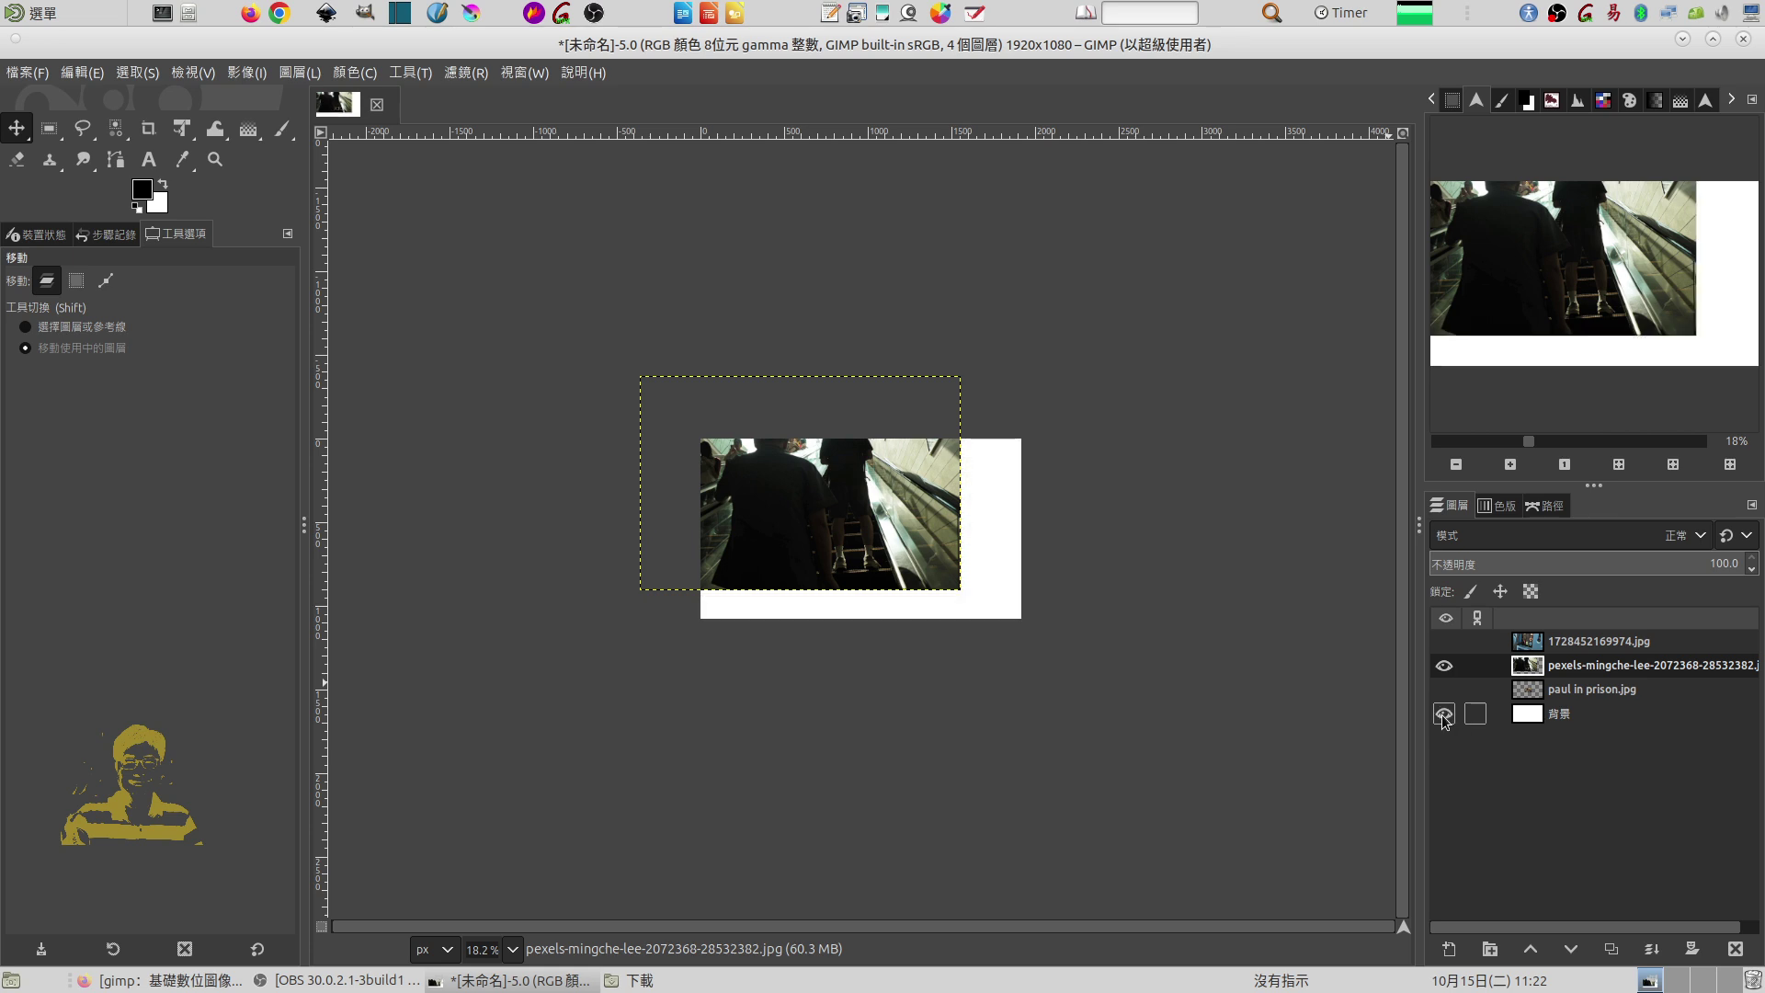
pyautogui.click(1444, 715)
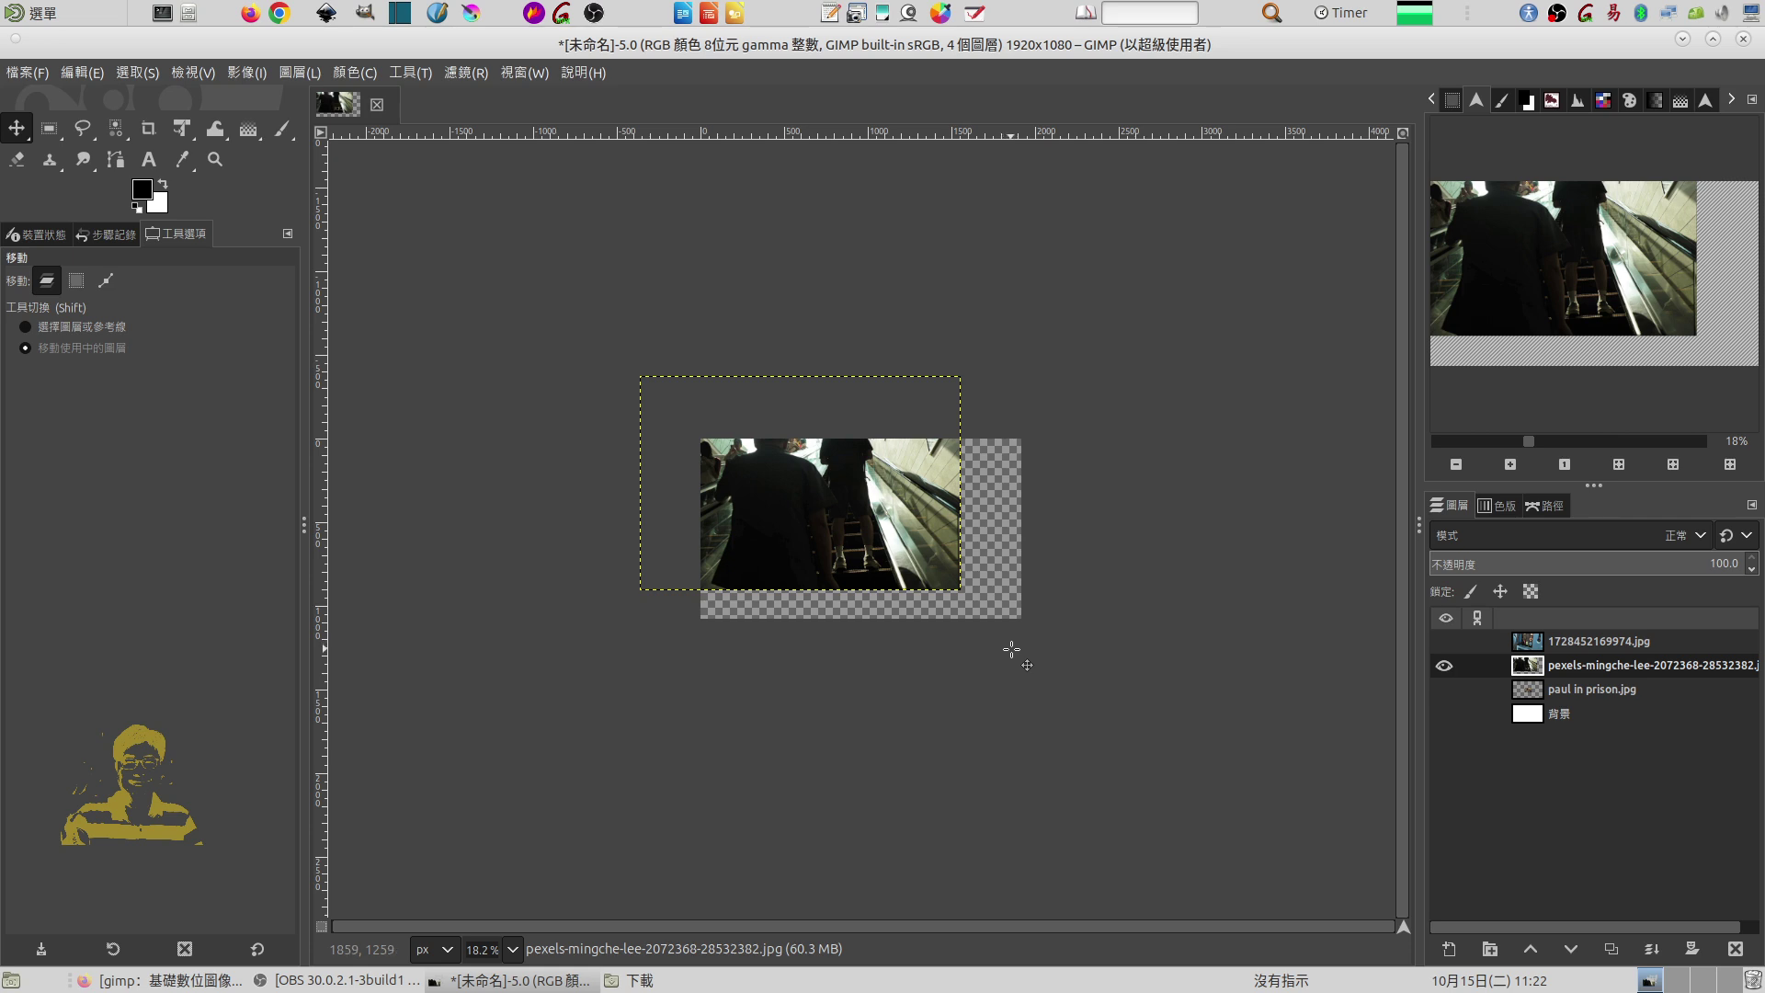
pyautogui.click(1444, 715)
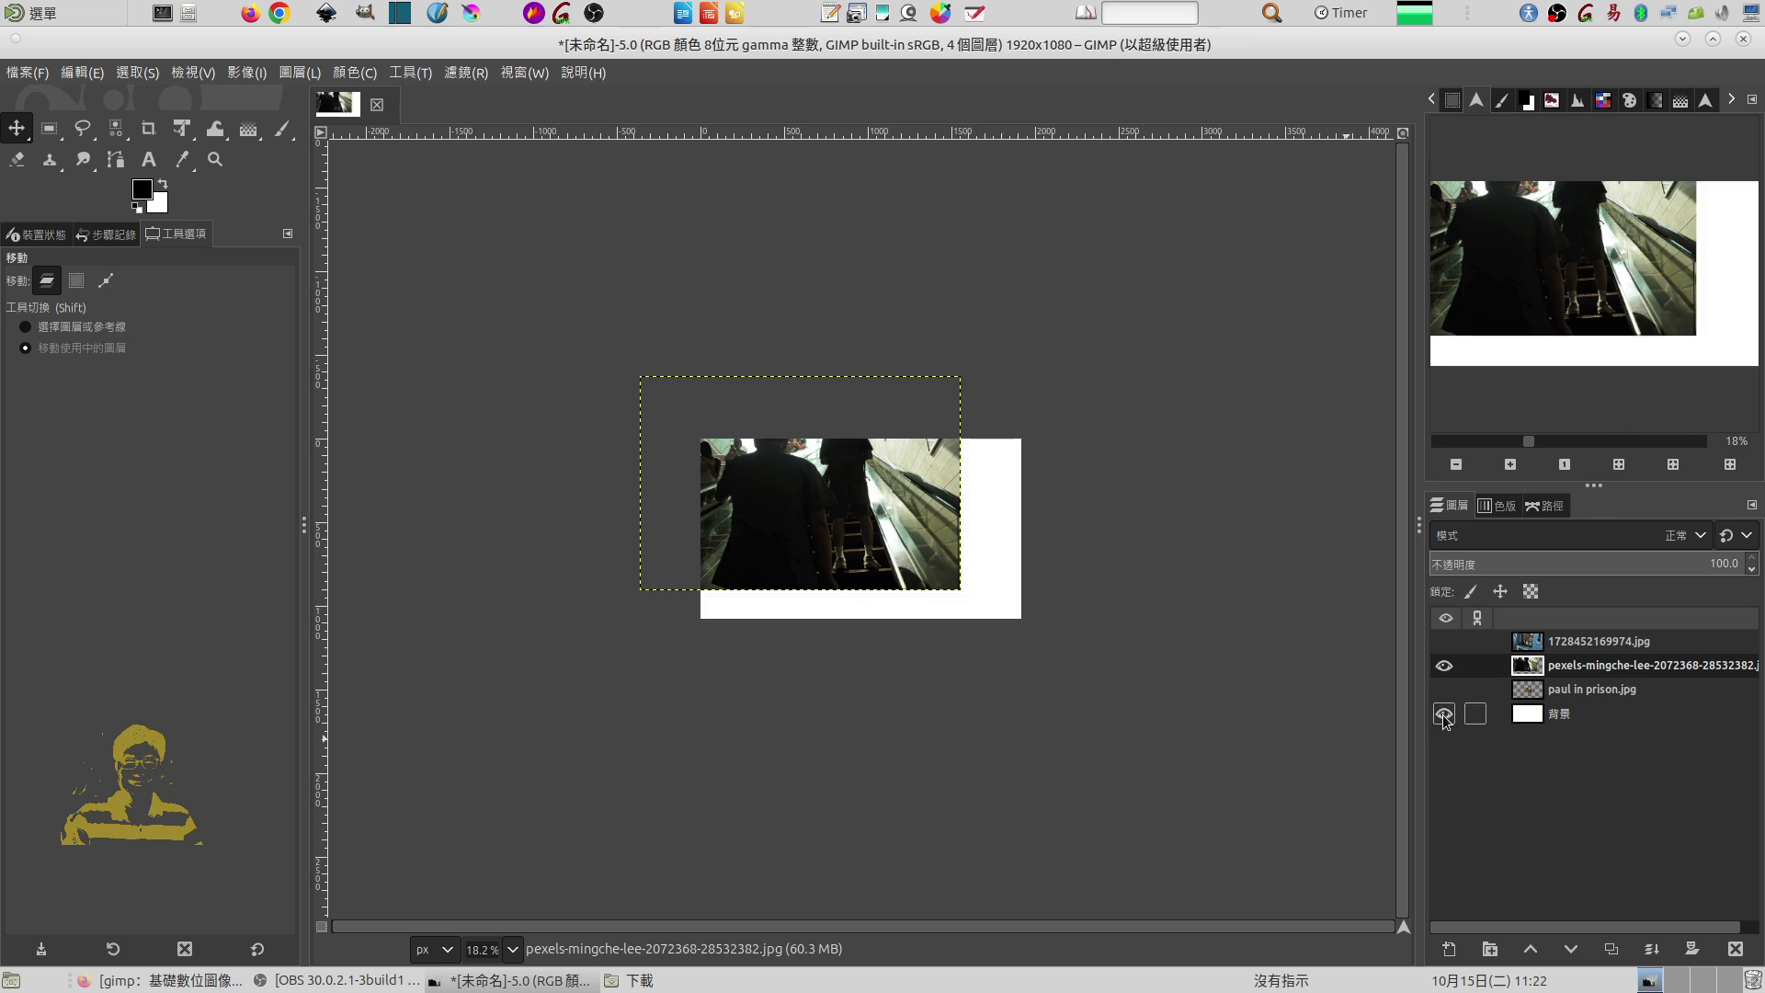
pyautogui.click(1444, 715)
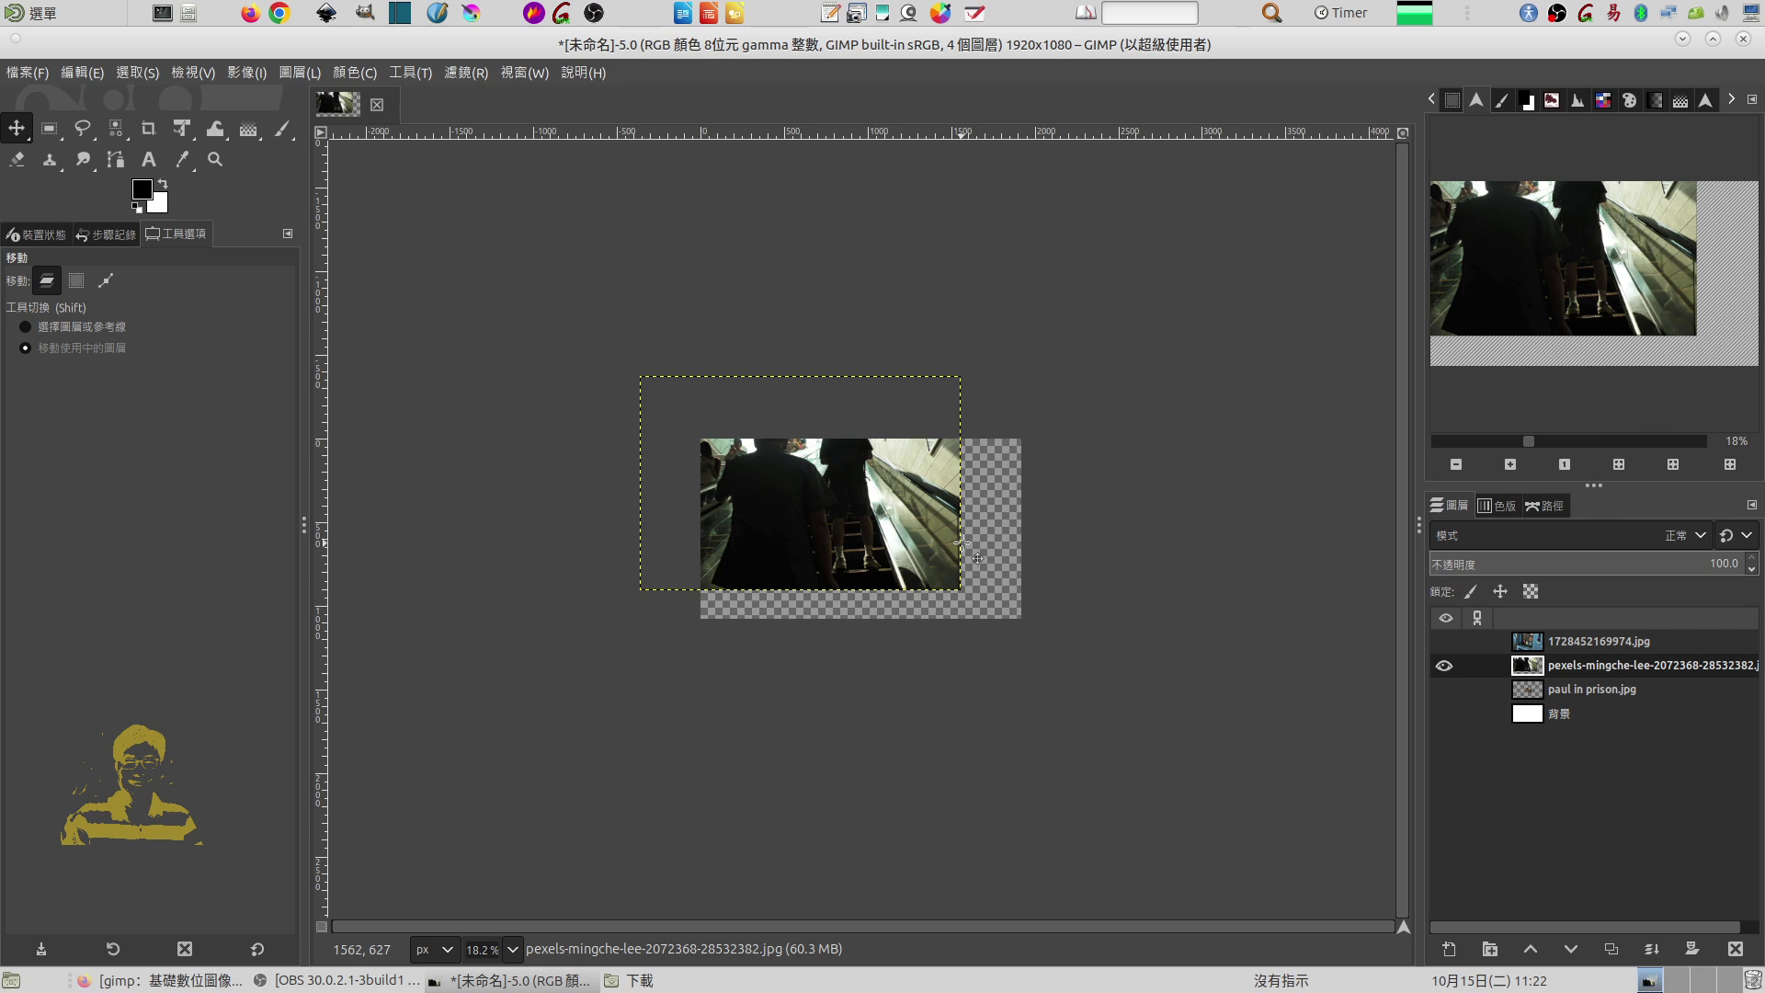
# - Apply Layer to Image Size to the escalator layer, then add an alpha channel to it
pyautogui.rightClick(854, 494)
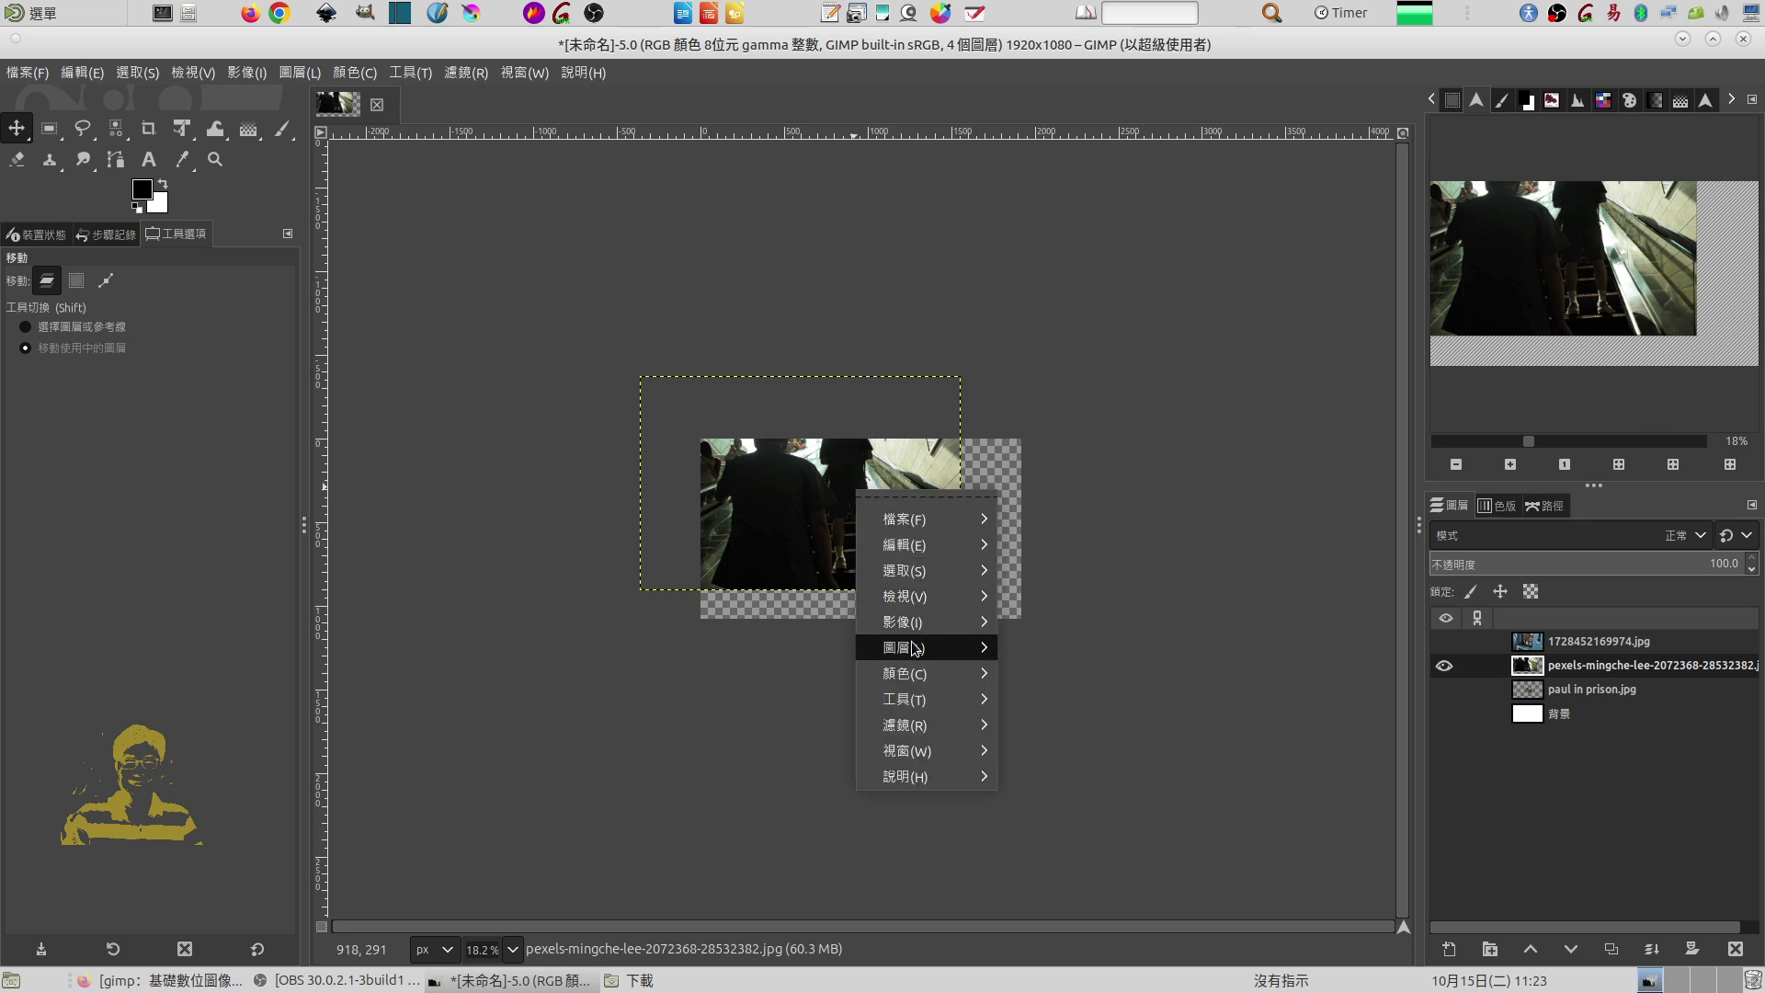
pyautogui.moveTo(913, 647)
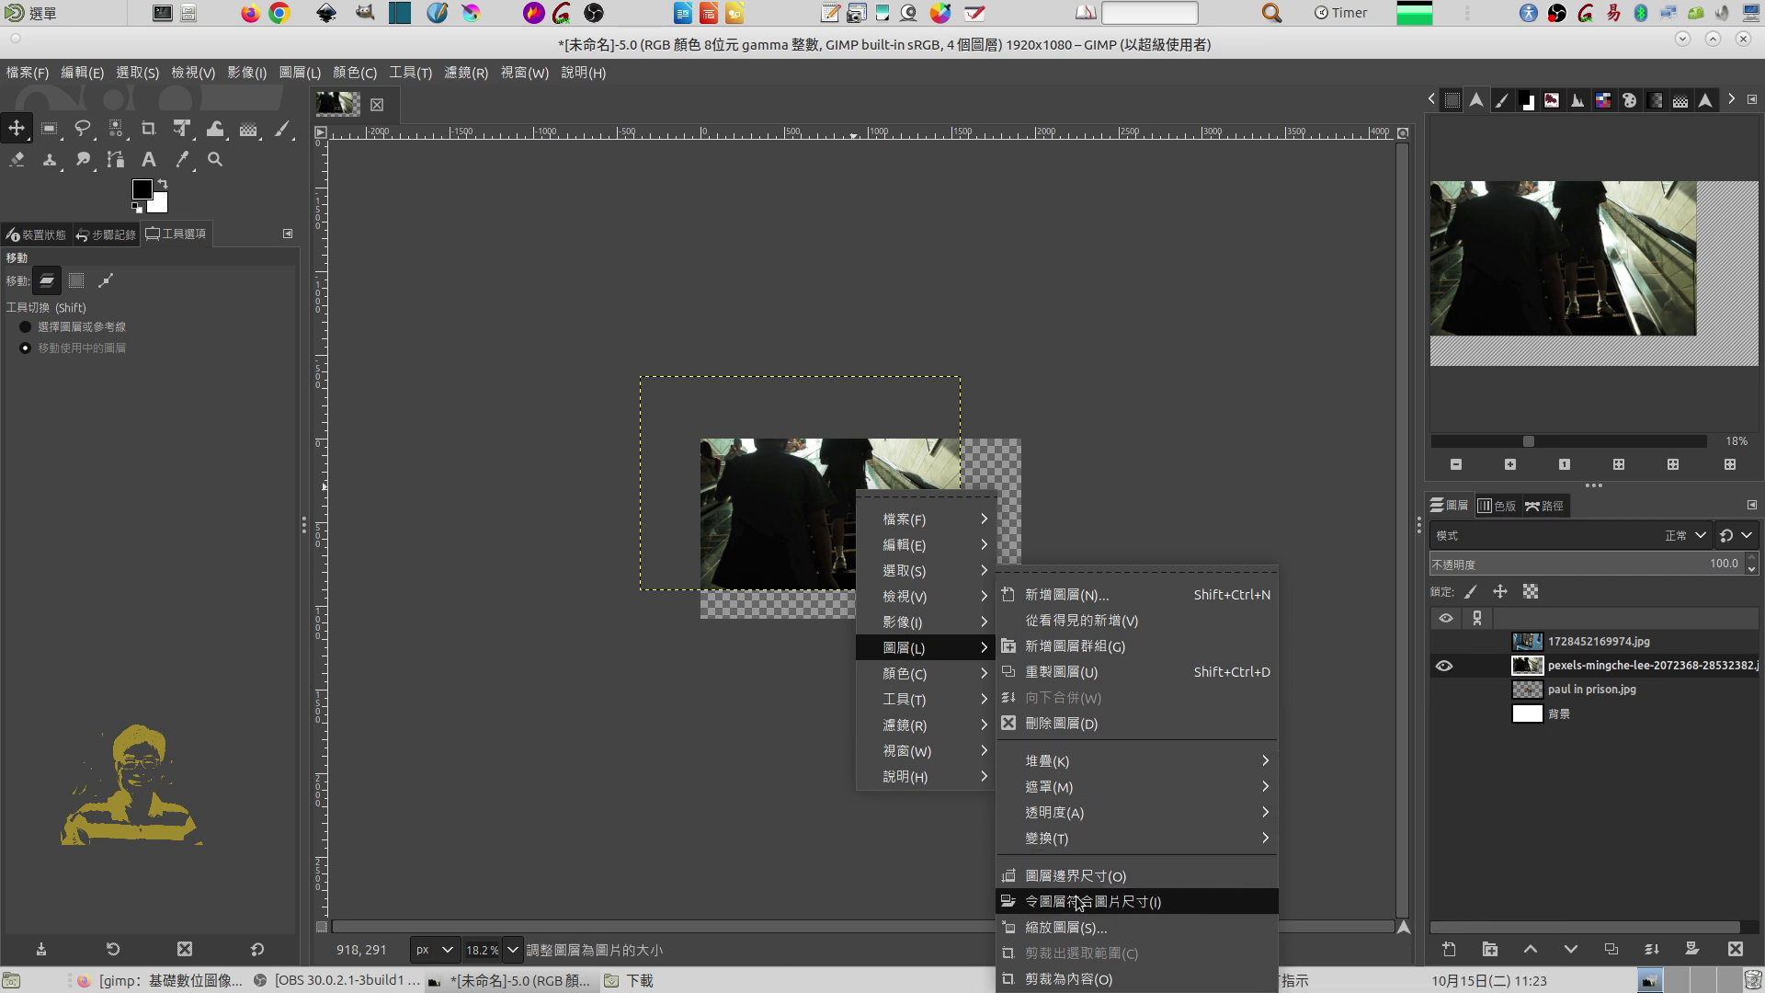
pyautogui.click(1106, 902)
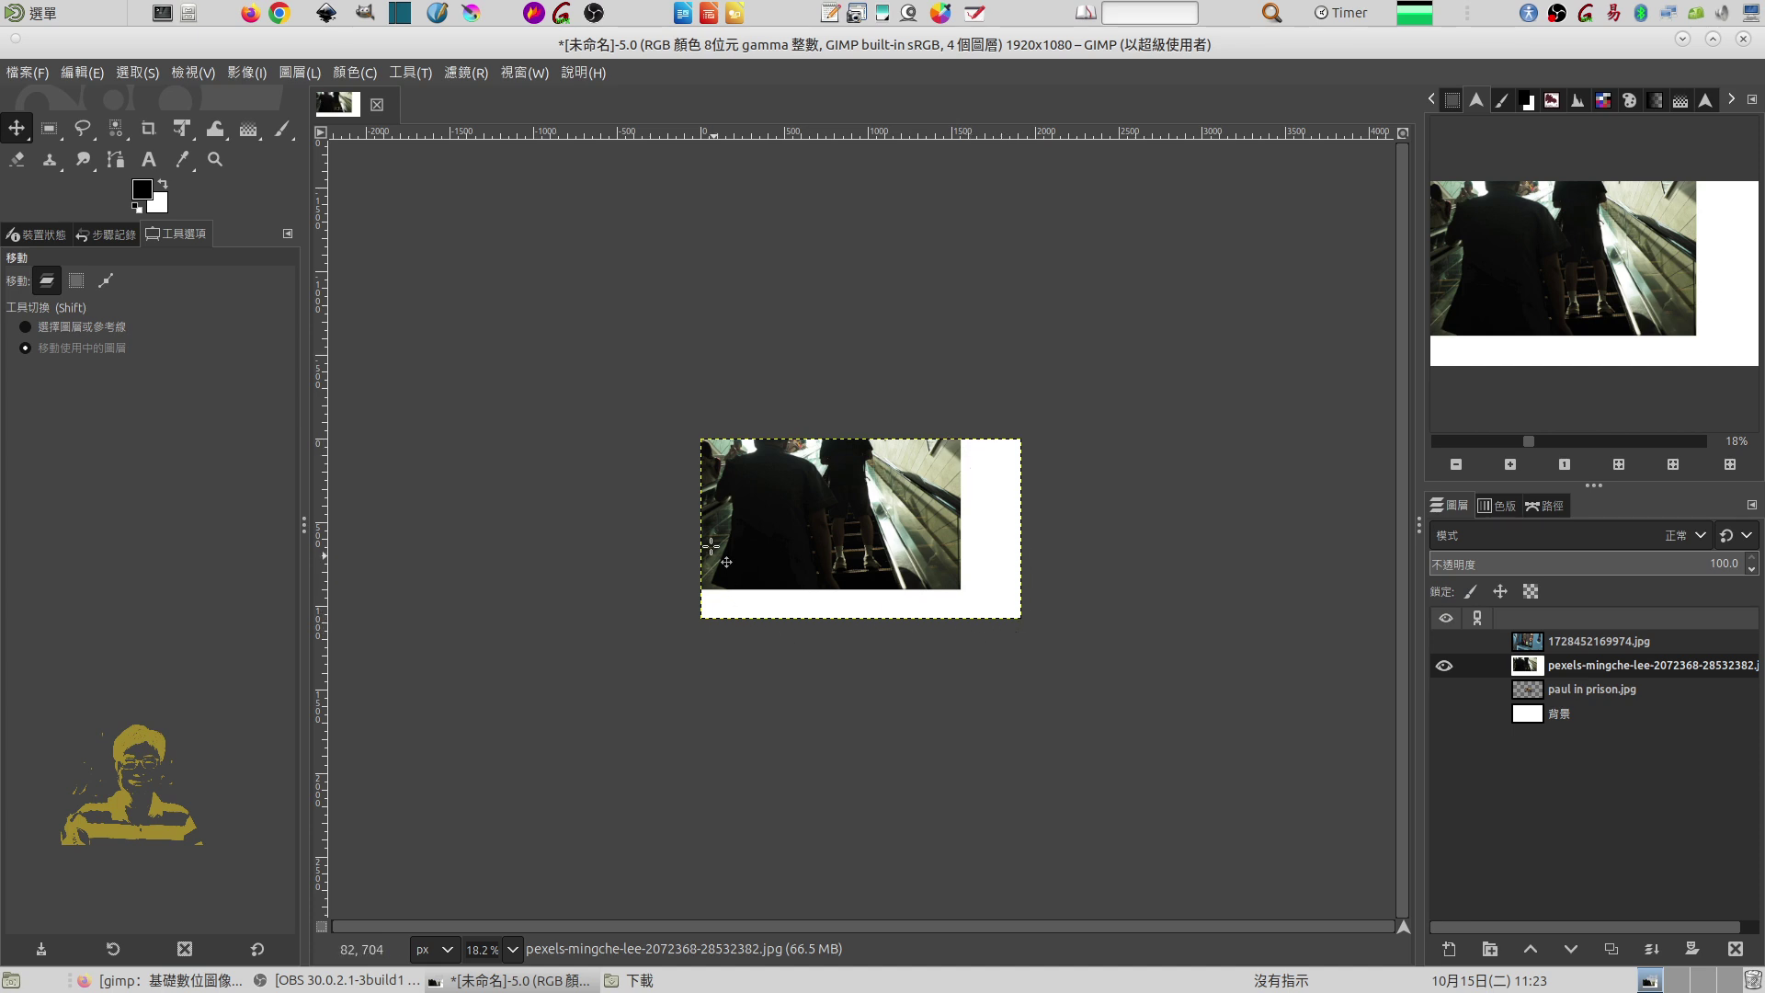
pyautogui.rightClick(882, 524)
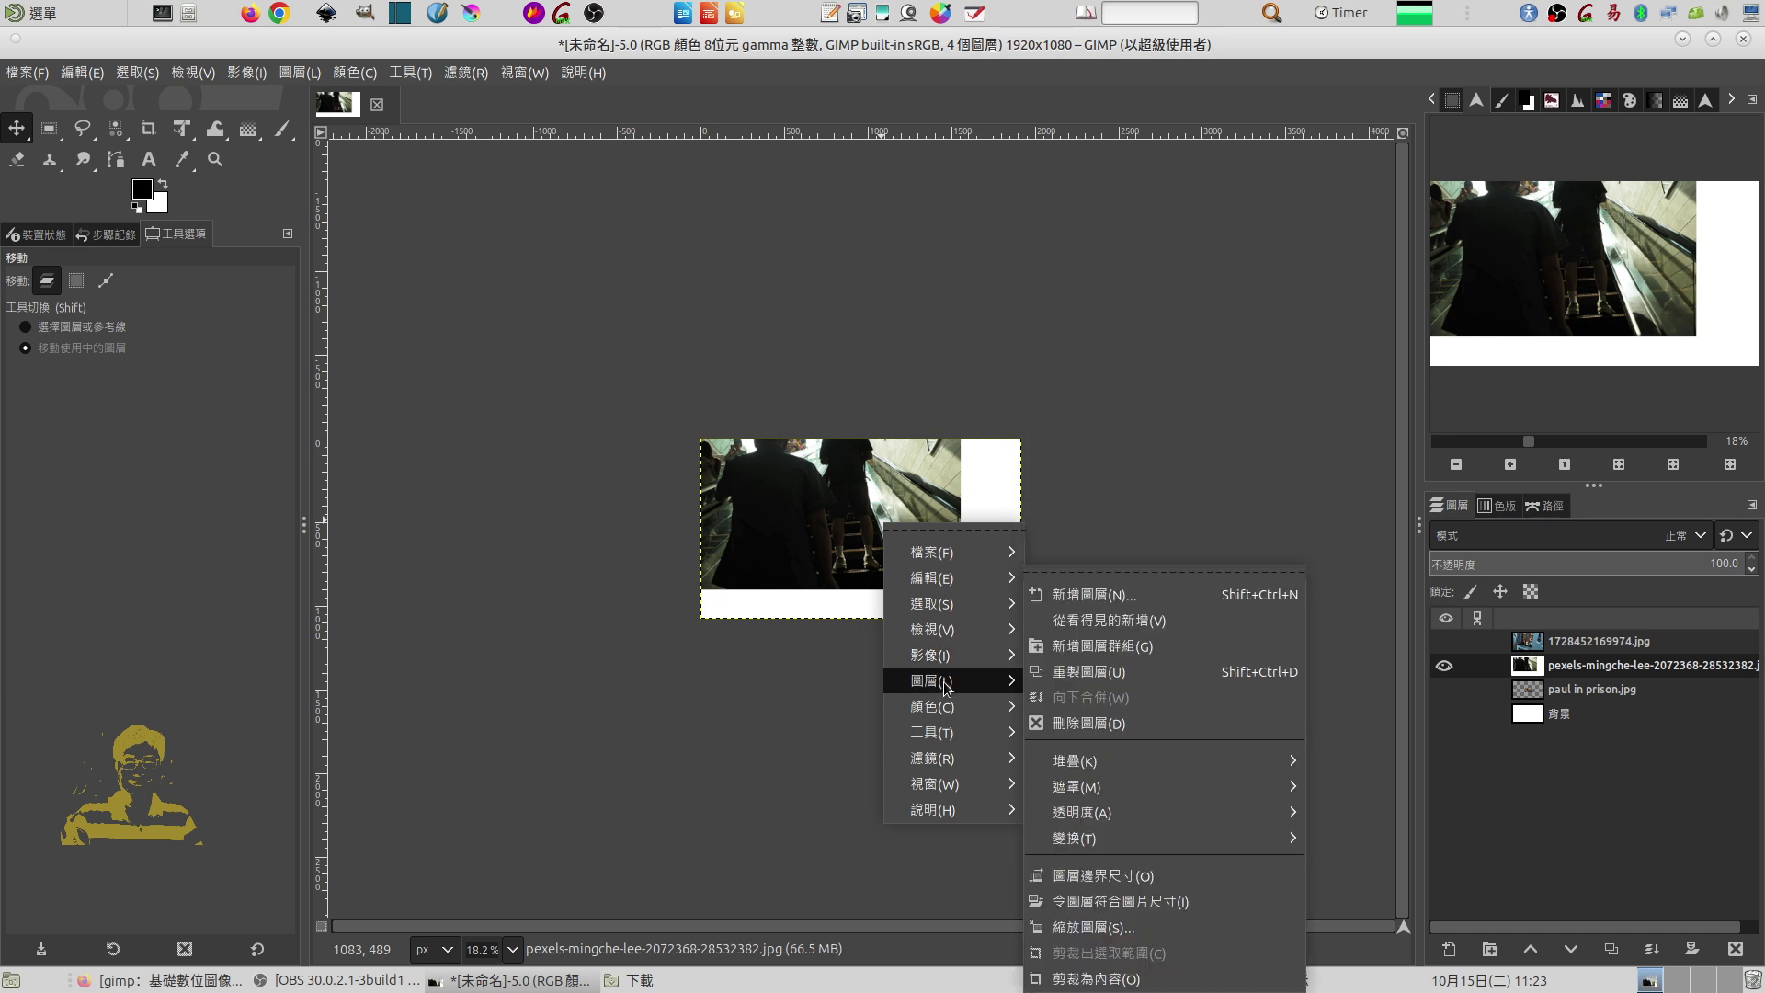
pyautogui.moveTo(952, 680)
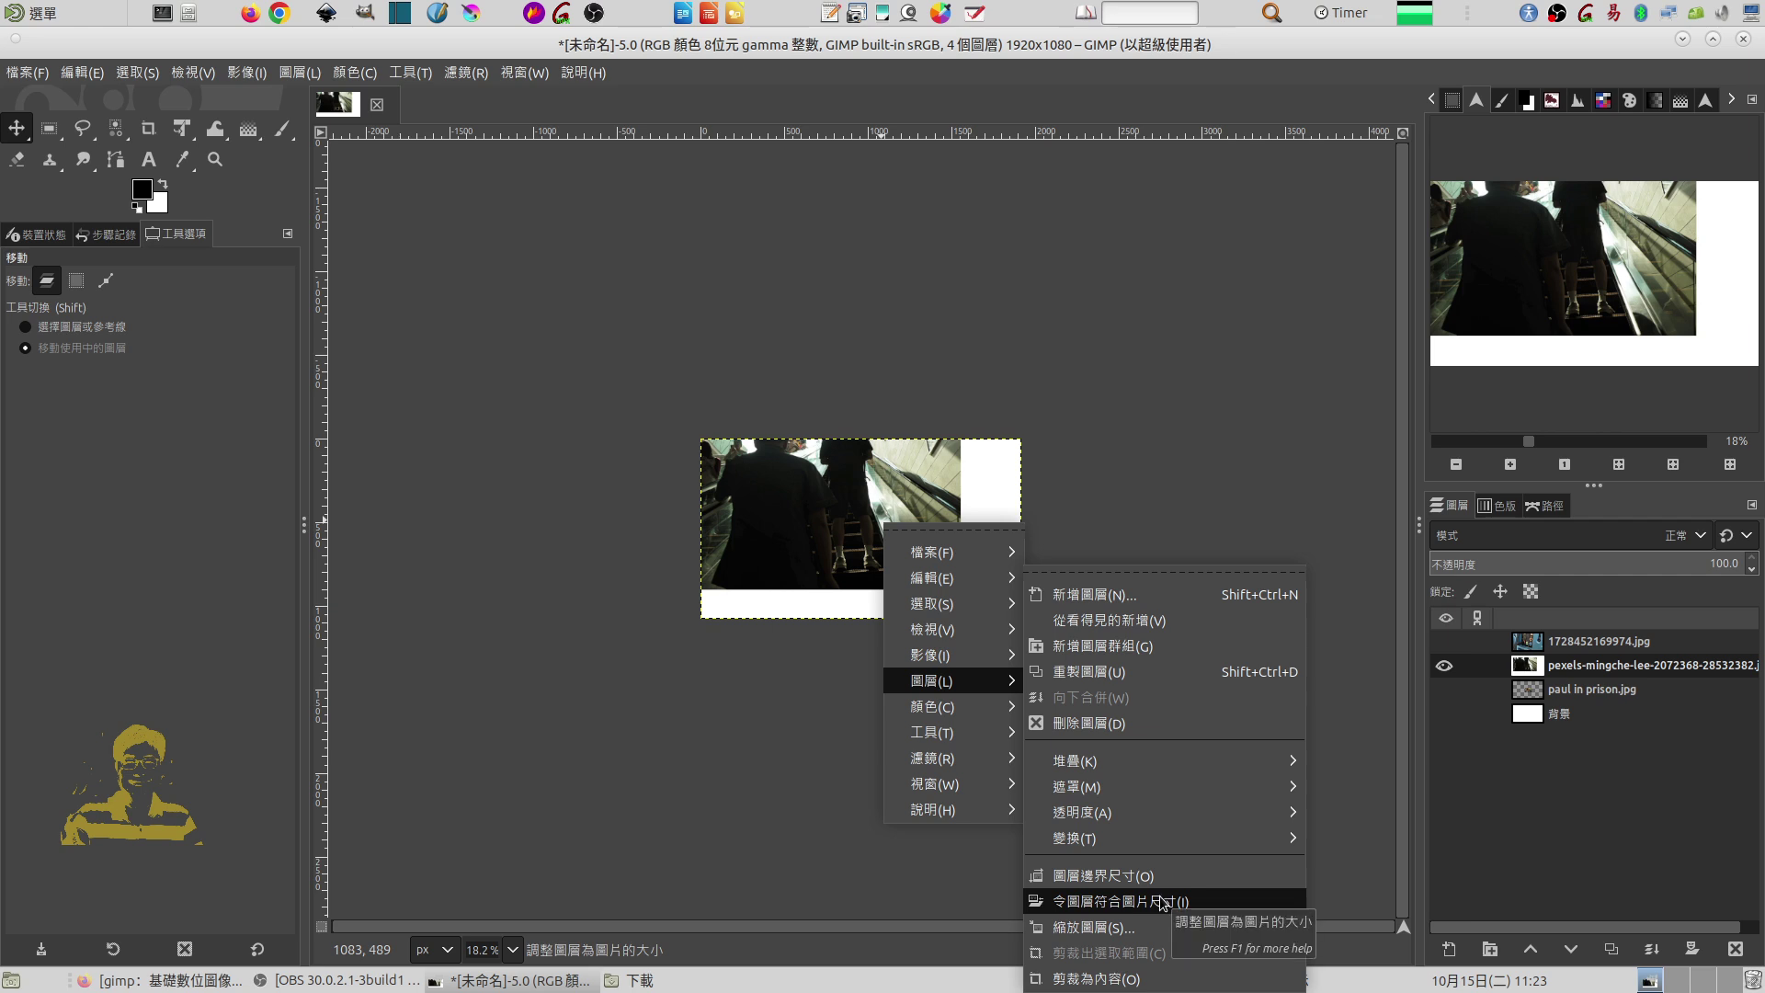
pyautogui.click(1073, 420)
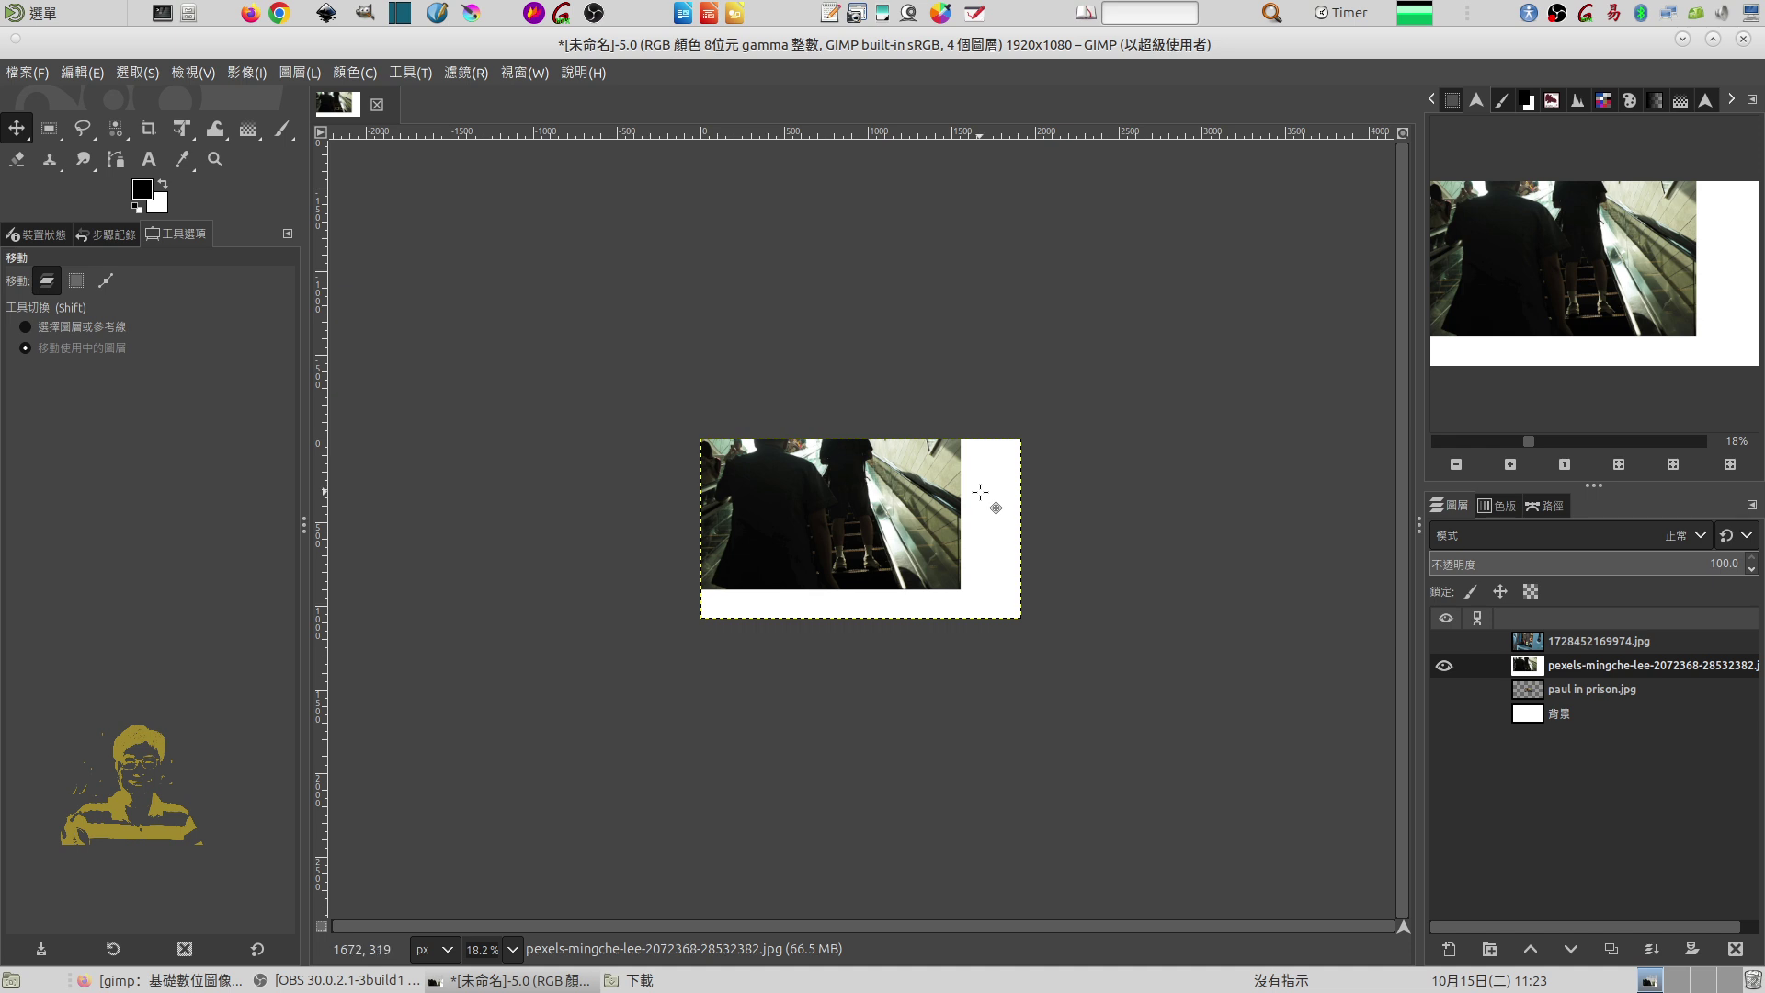
pyautogui.rightClick(1527, 665)
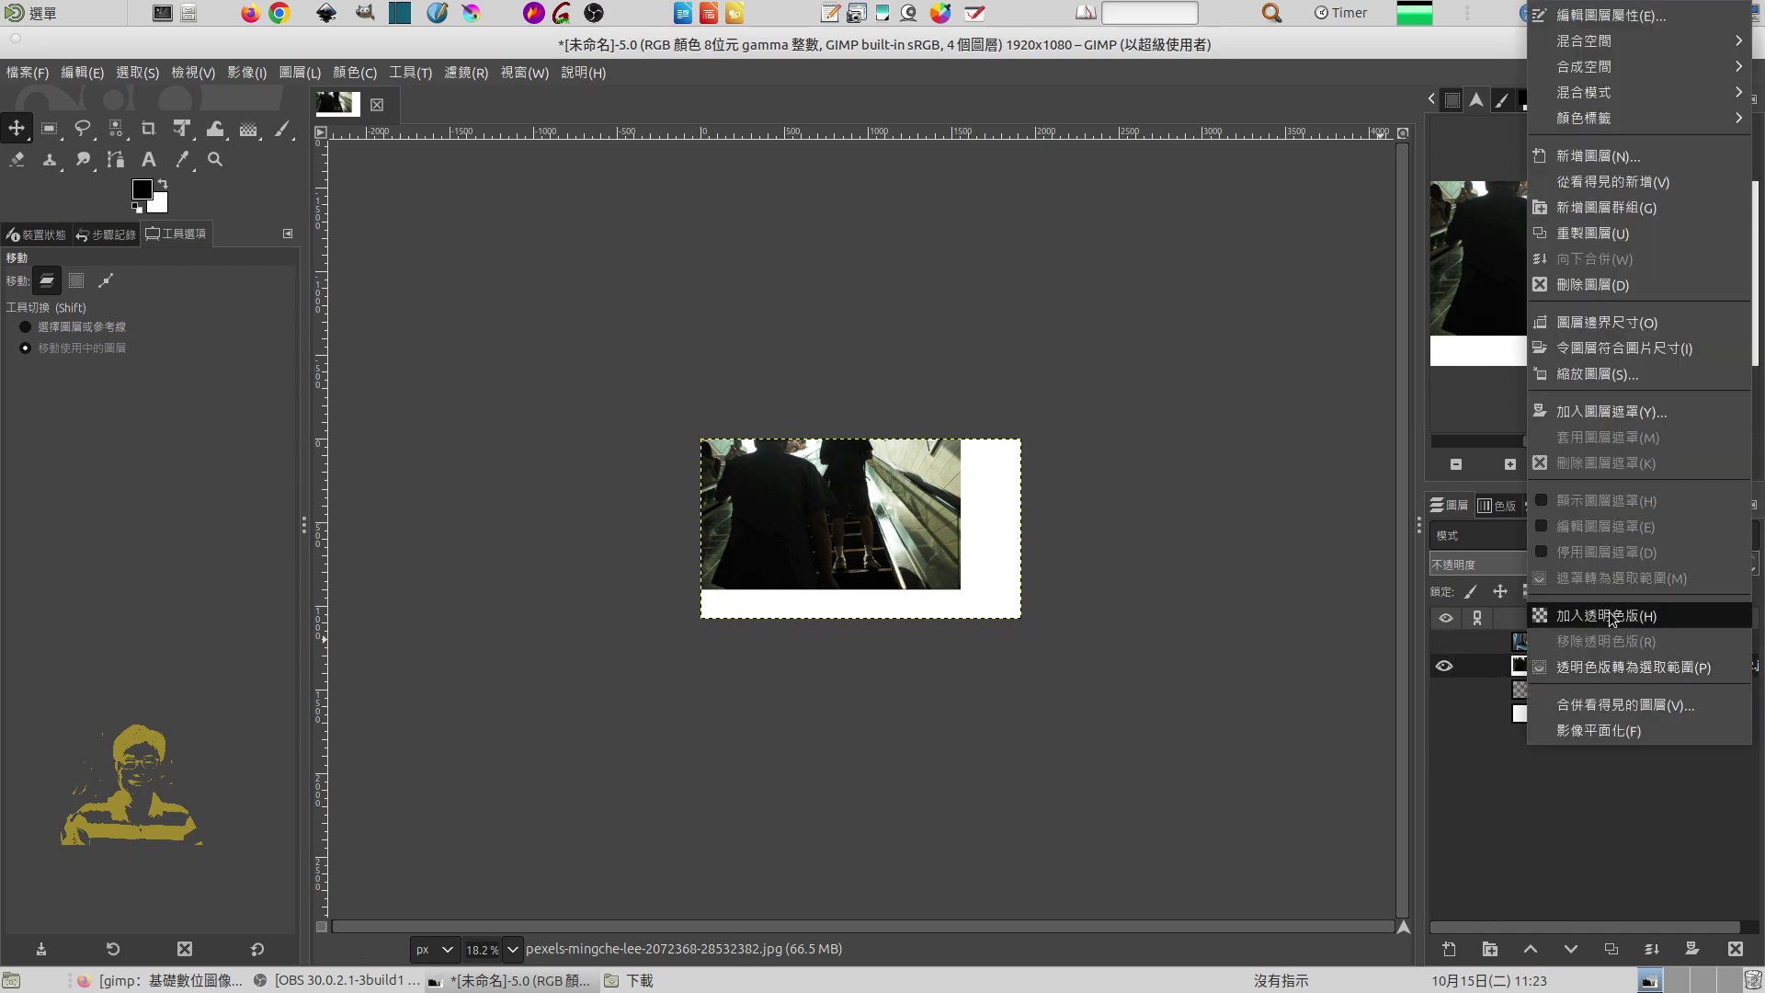
pyautogui.click(1154, 615)
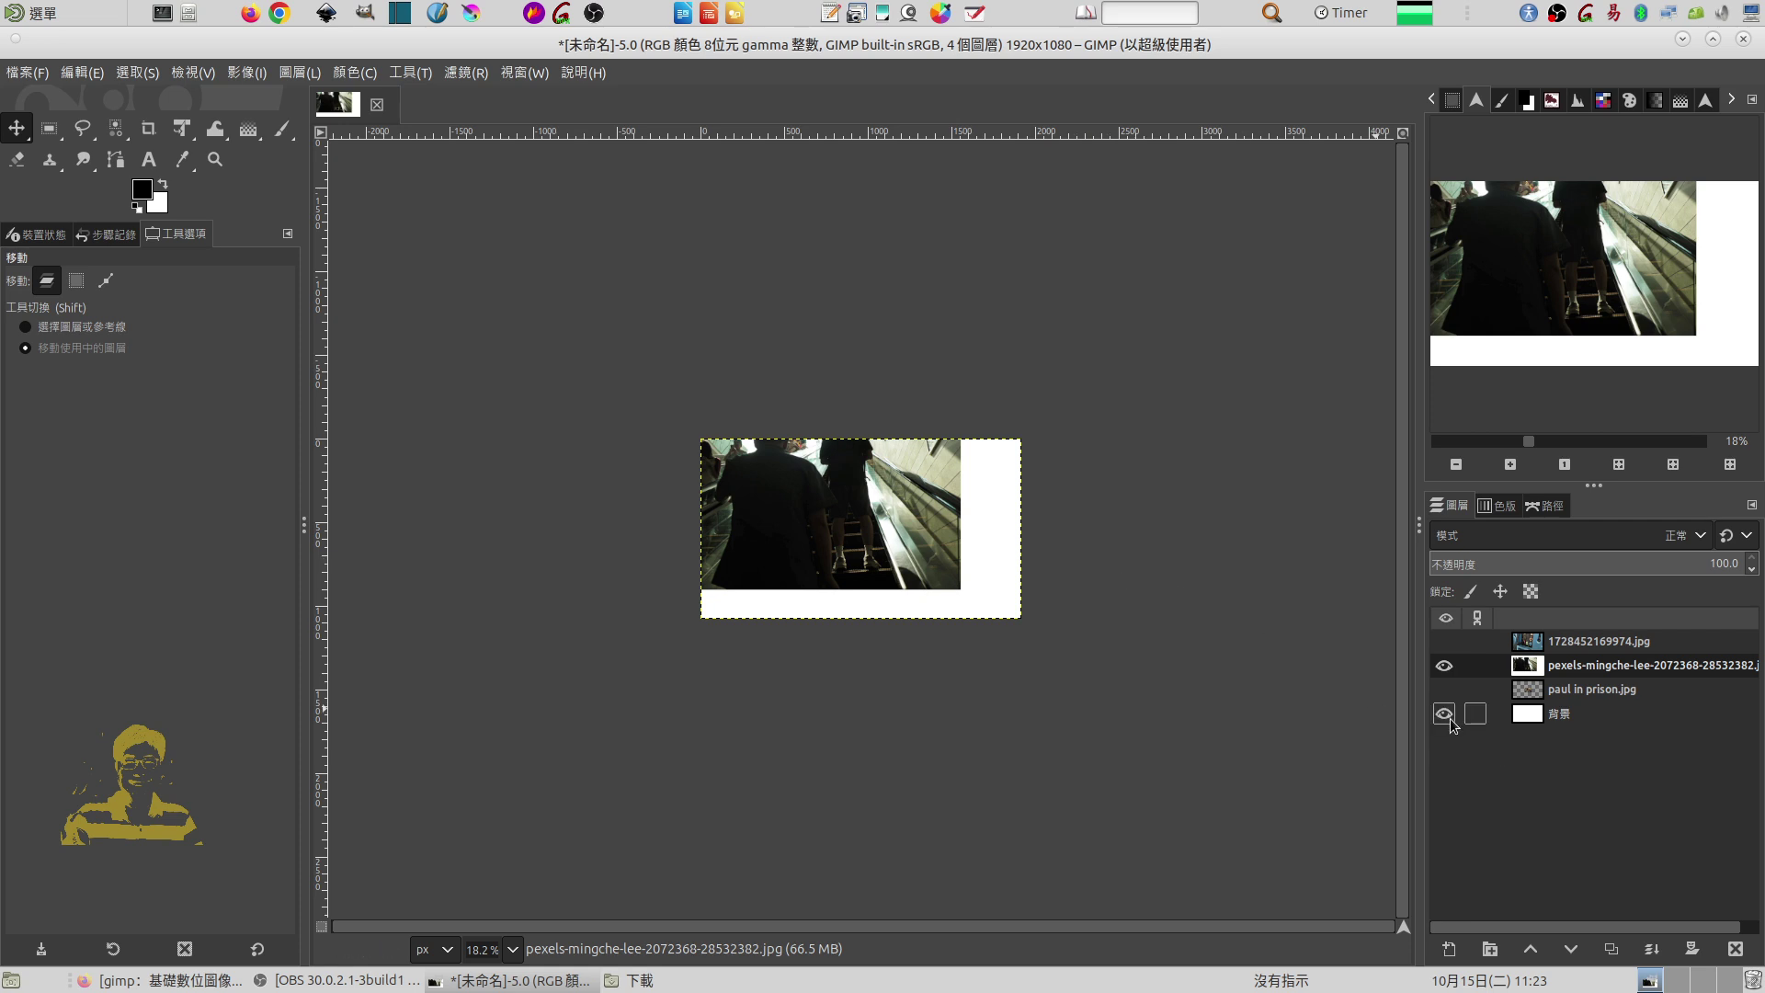
# - Show both 1728452169974.jpg layers and hide the pexels layer, then close the image discarding changes
pyautogui.click(1444, 641)
pyautogui.click(1528, 642)
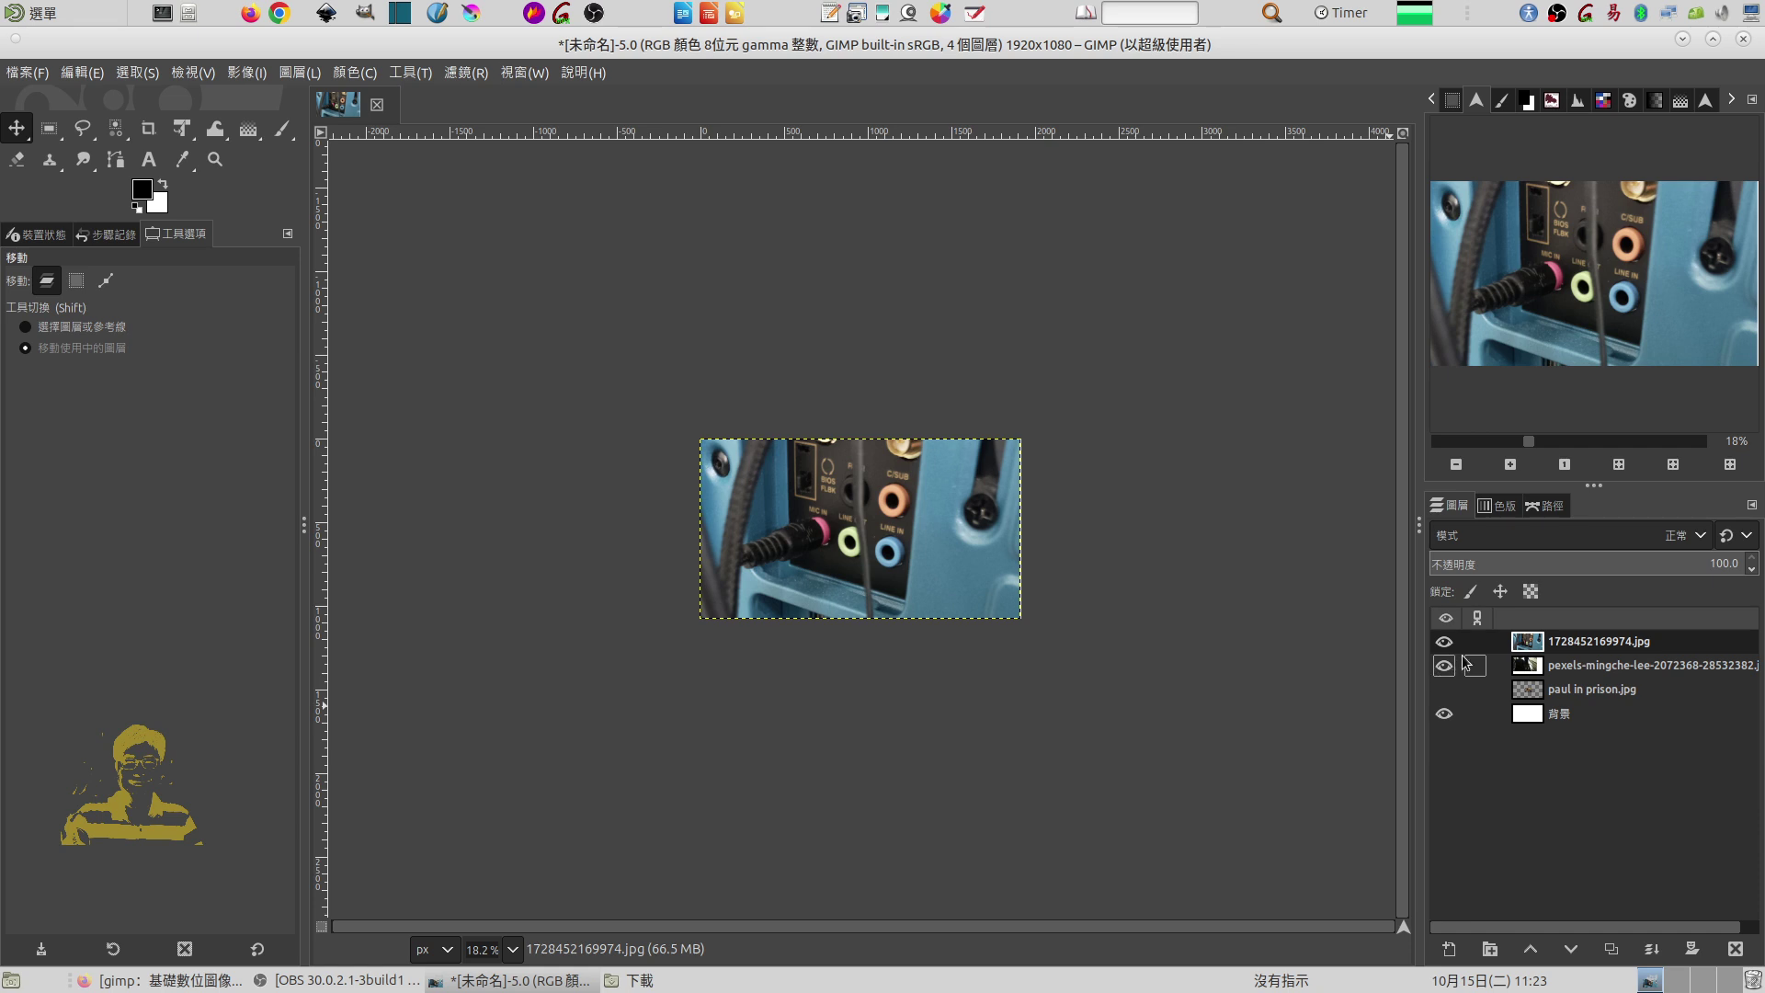
pyautogui.click(1444, 664)
pyautogui.click(1535, 726)
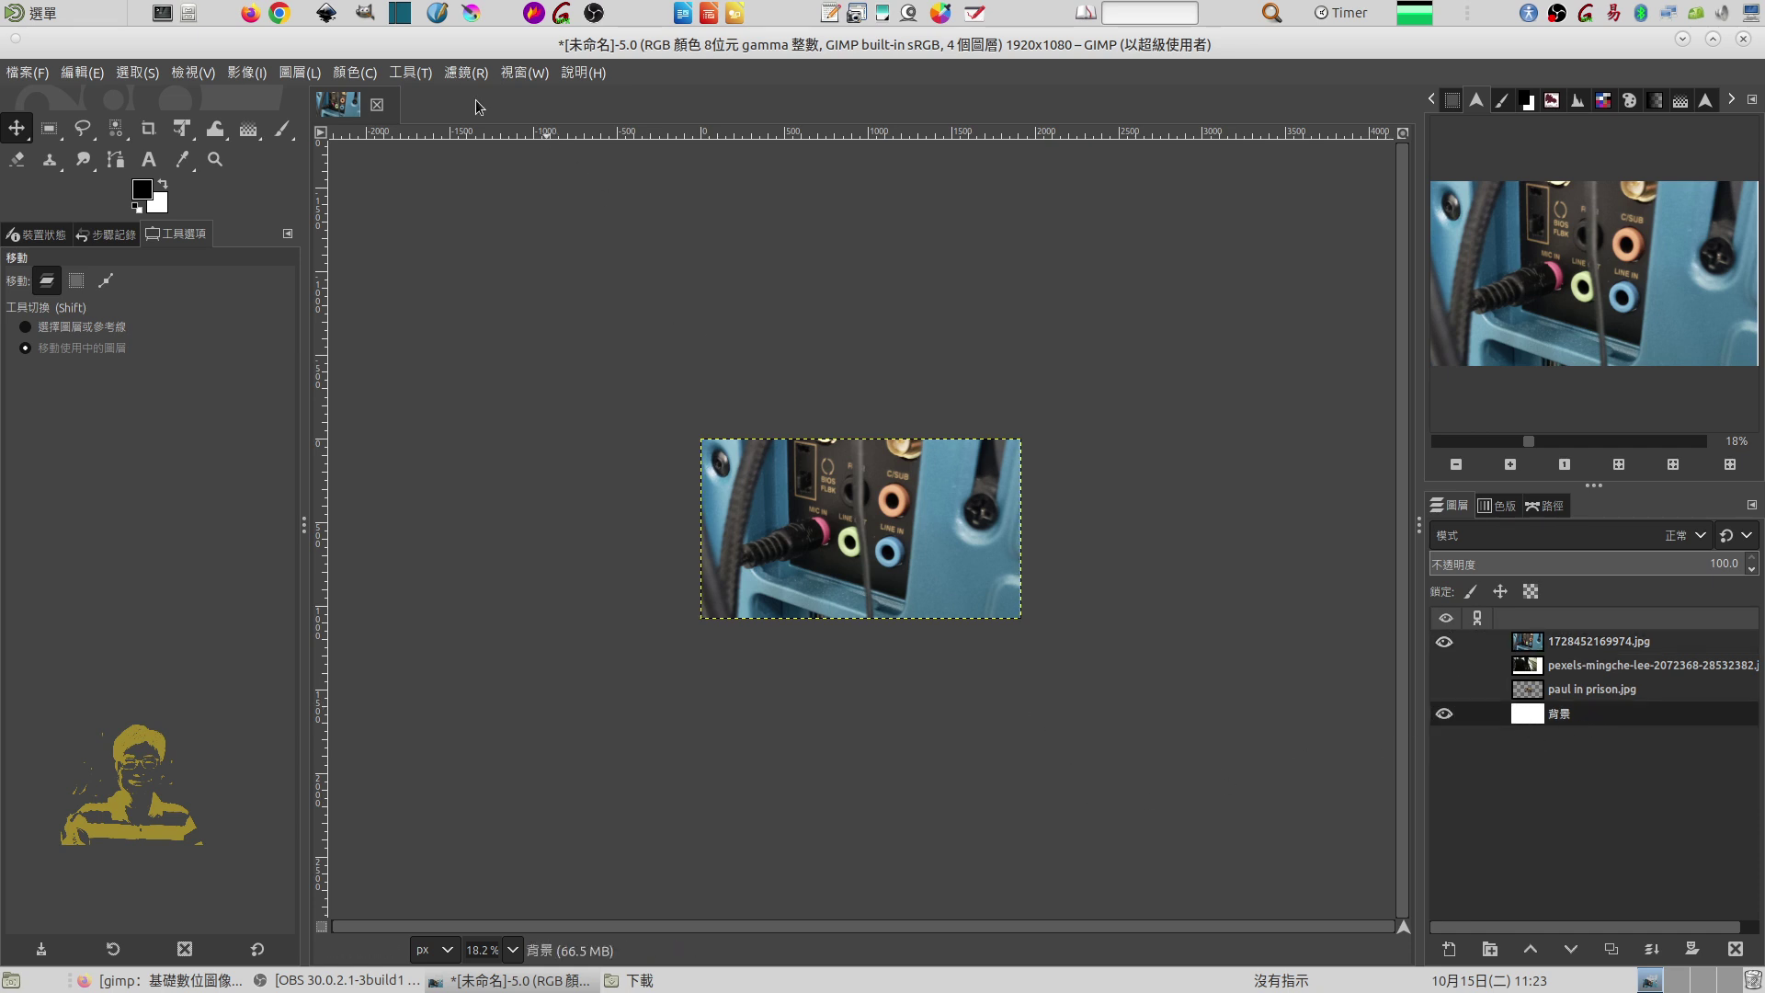
pyautogui.click(377, 104)
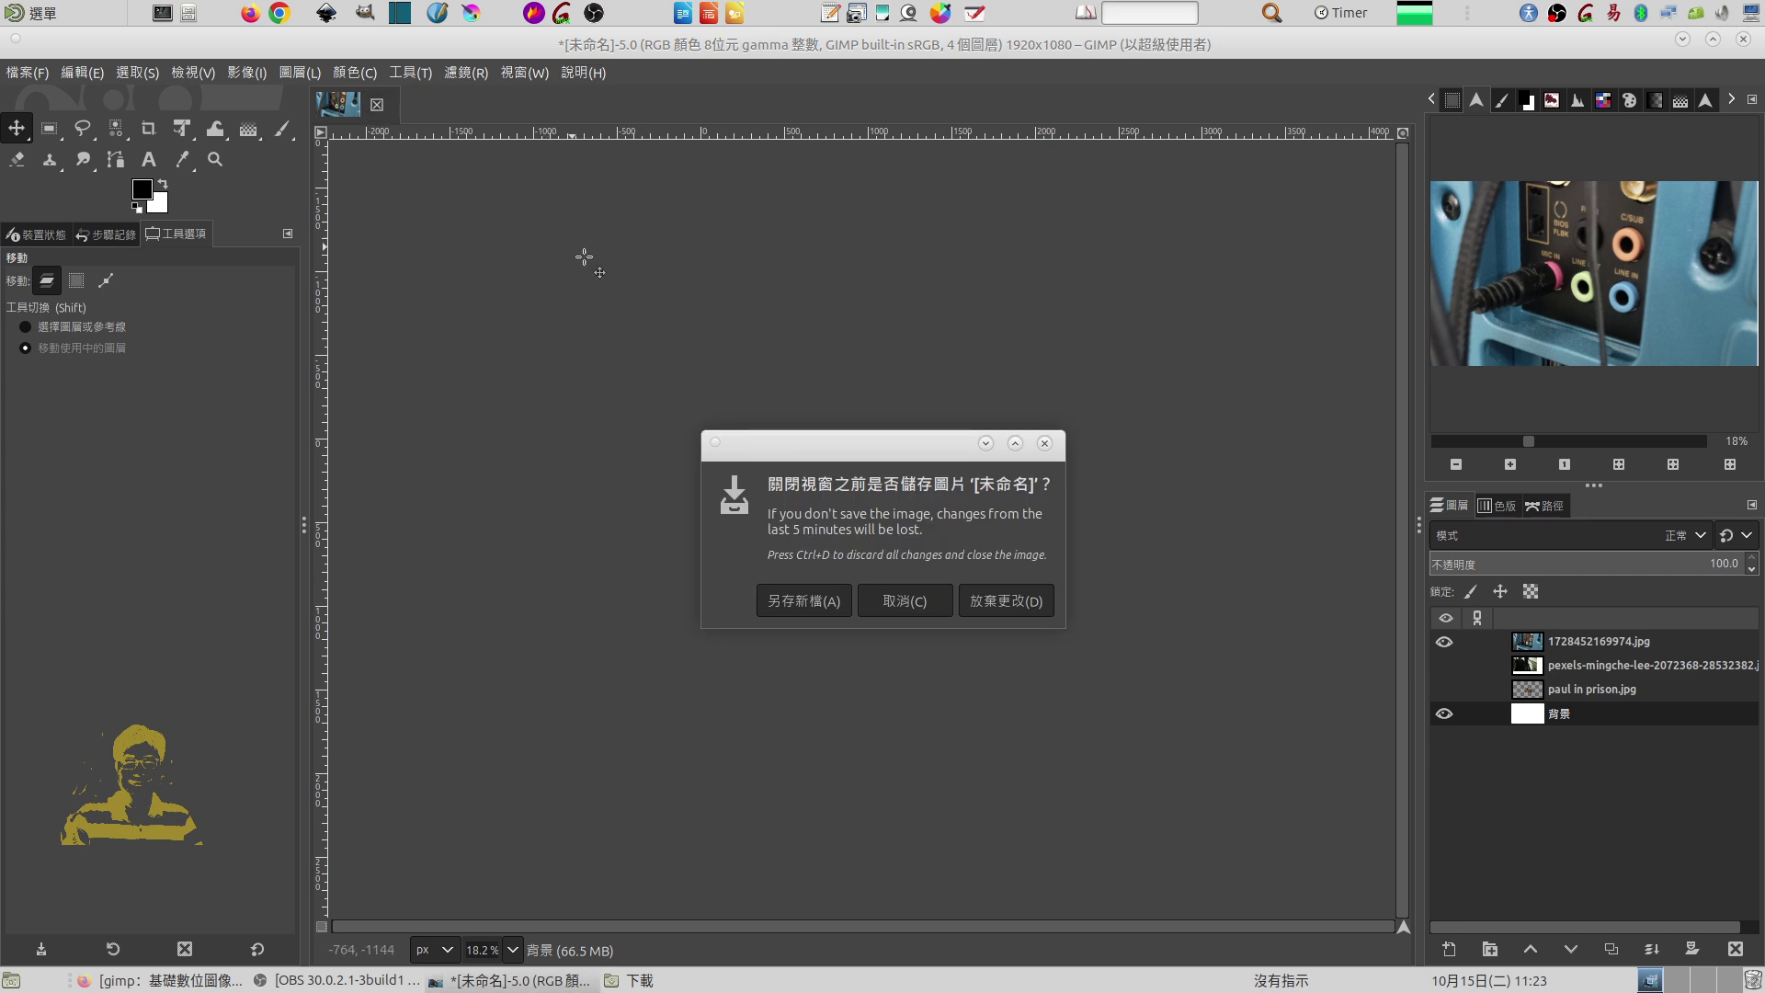
pyautogui.click(1023, 610)
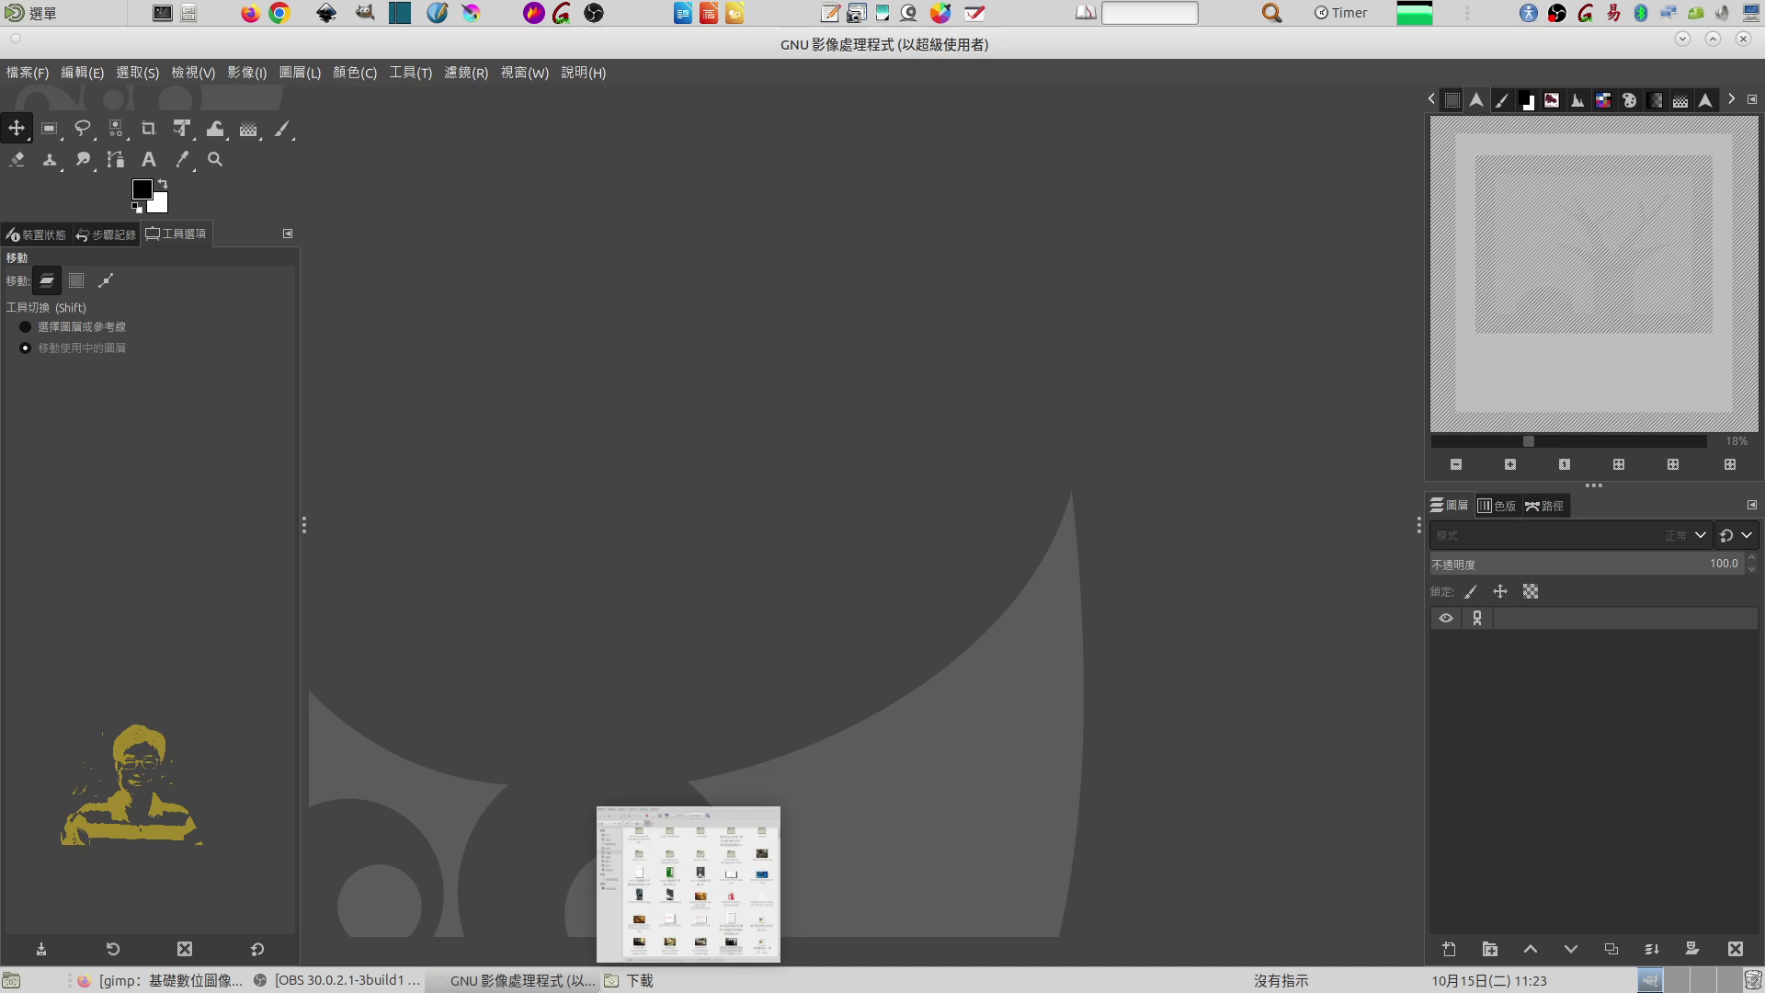
# - Drag mche-lee-ZjiHGA1WApA-unsplash.jpg from Downloads into GIMP, keeping its embedded sRGB profile
pyautogui.click(30, 72)
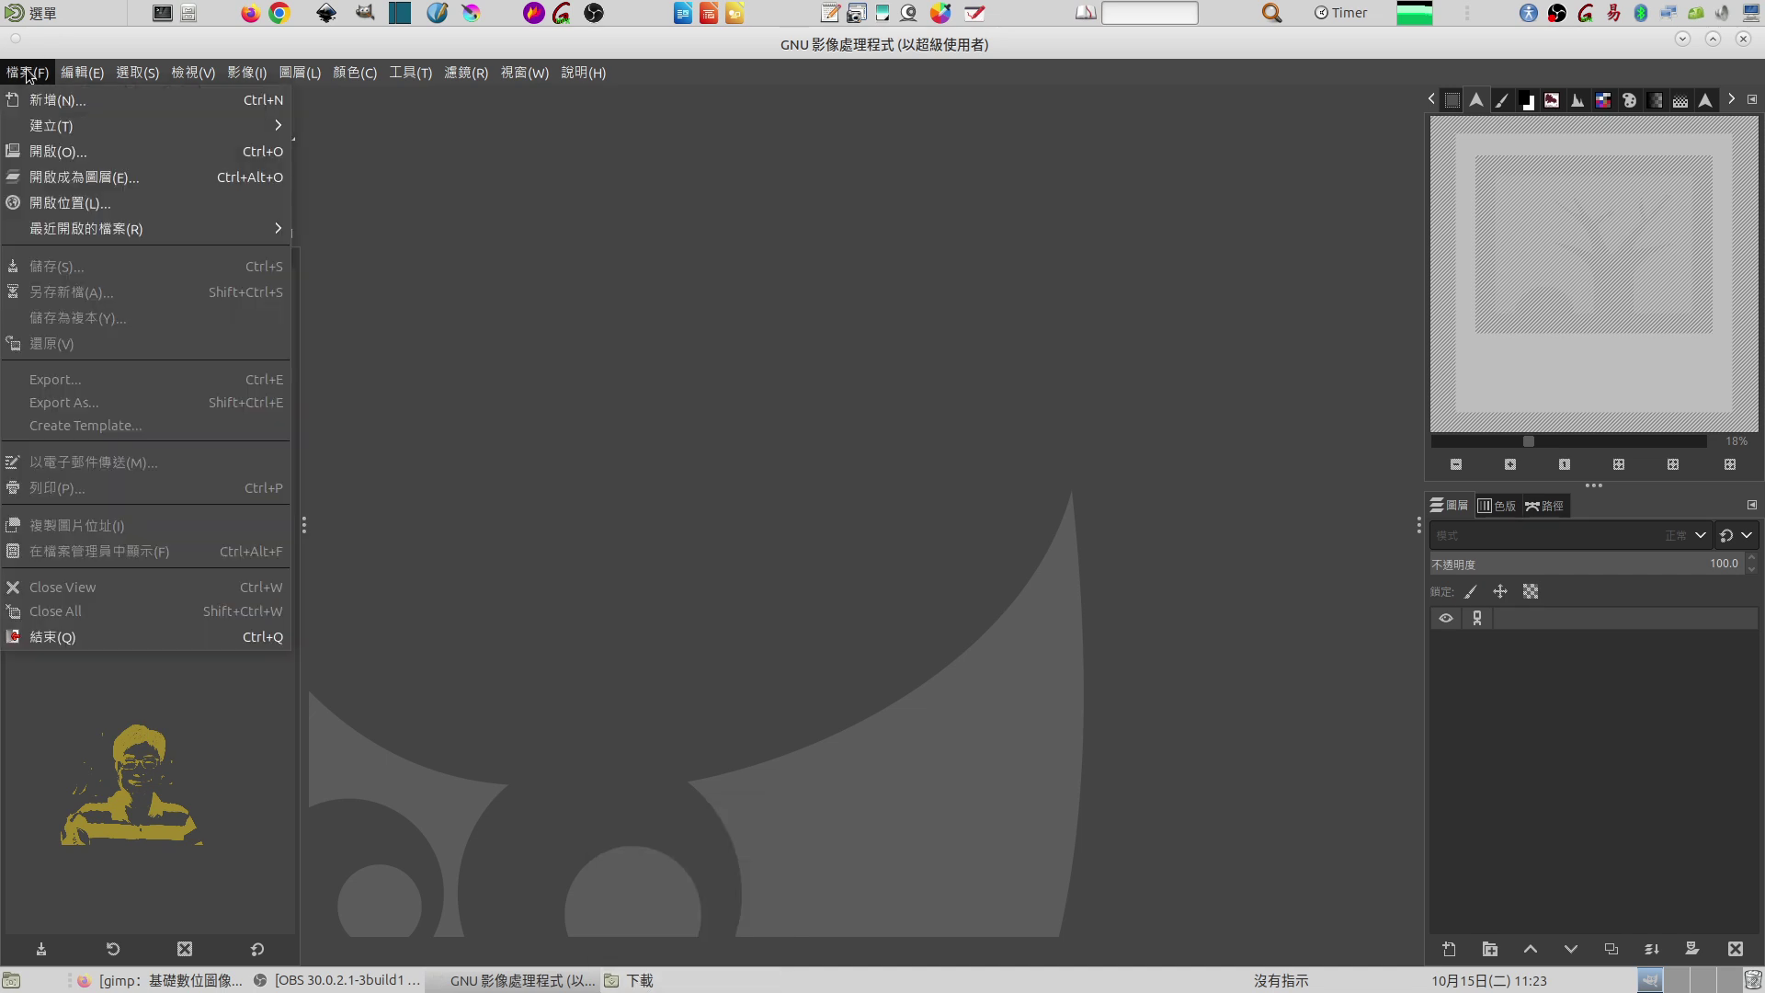
pyautogui.click(635, 980)
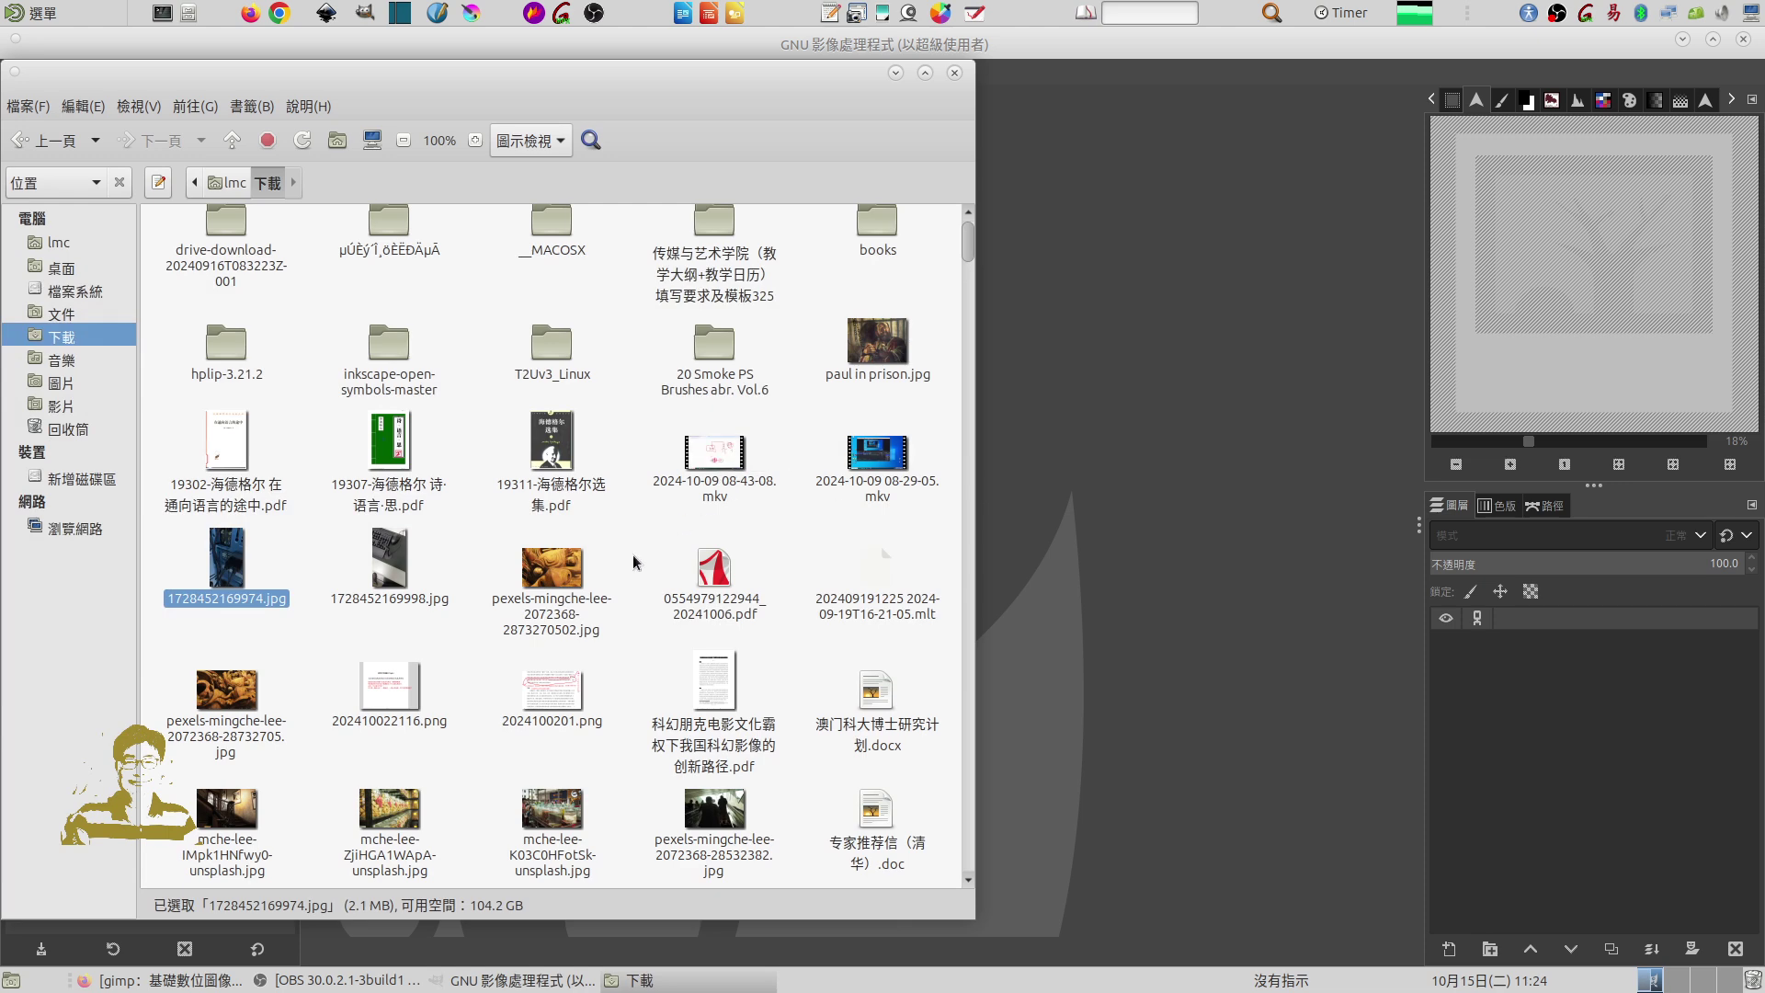
pyautogui.moveTo(389, 814); pyautogui.dragTo(1085, 602)
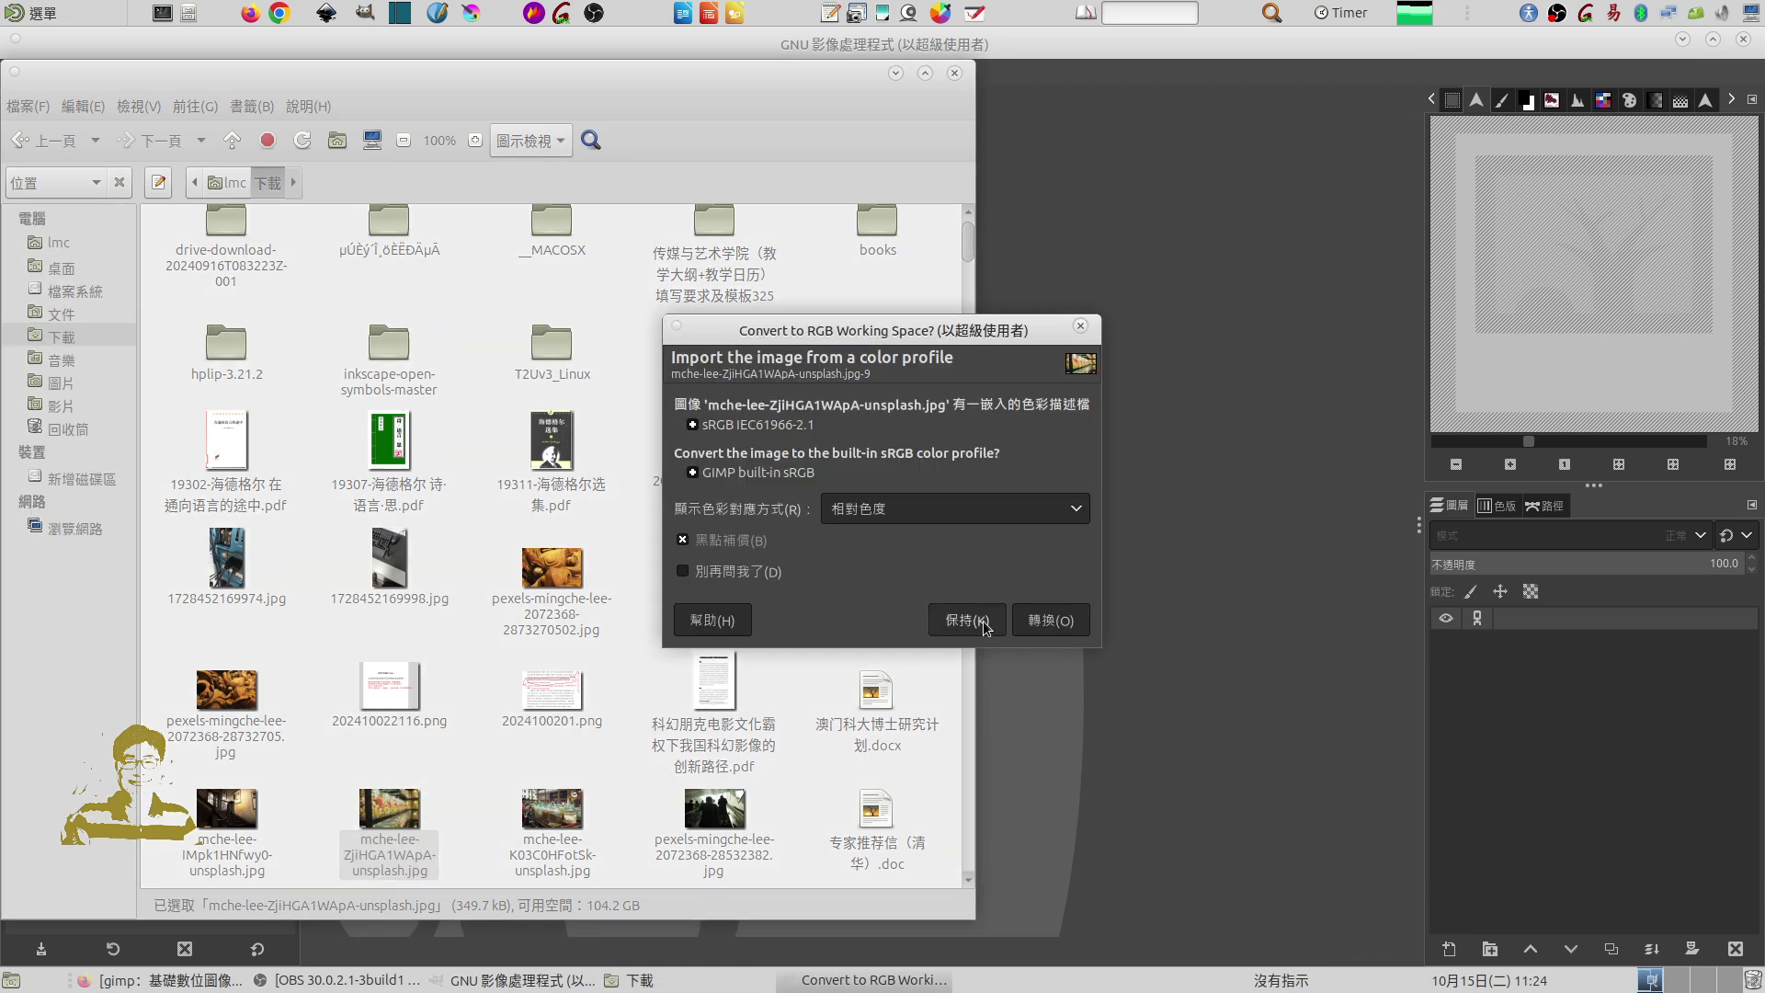
pyautogui.press('Return')
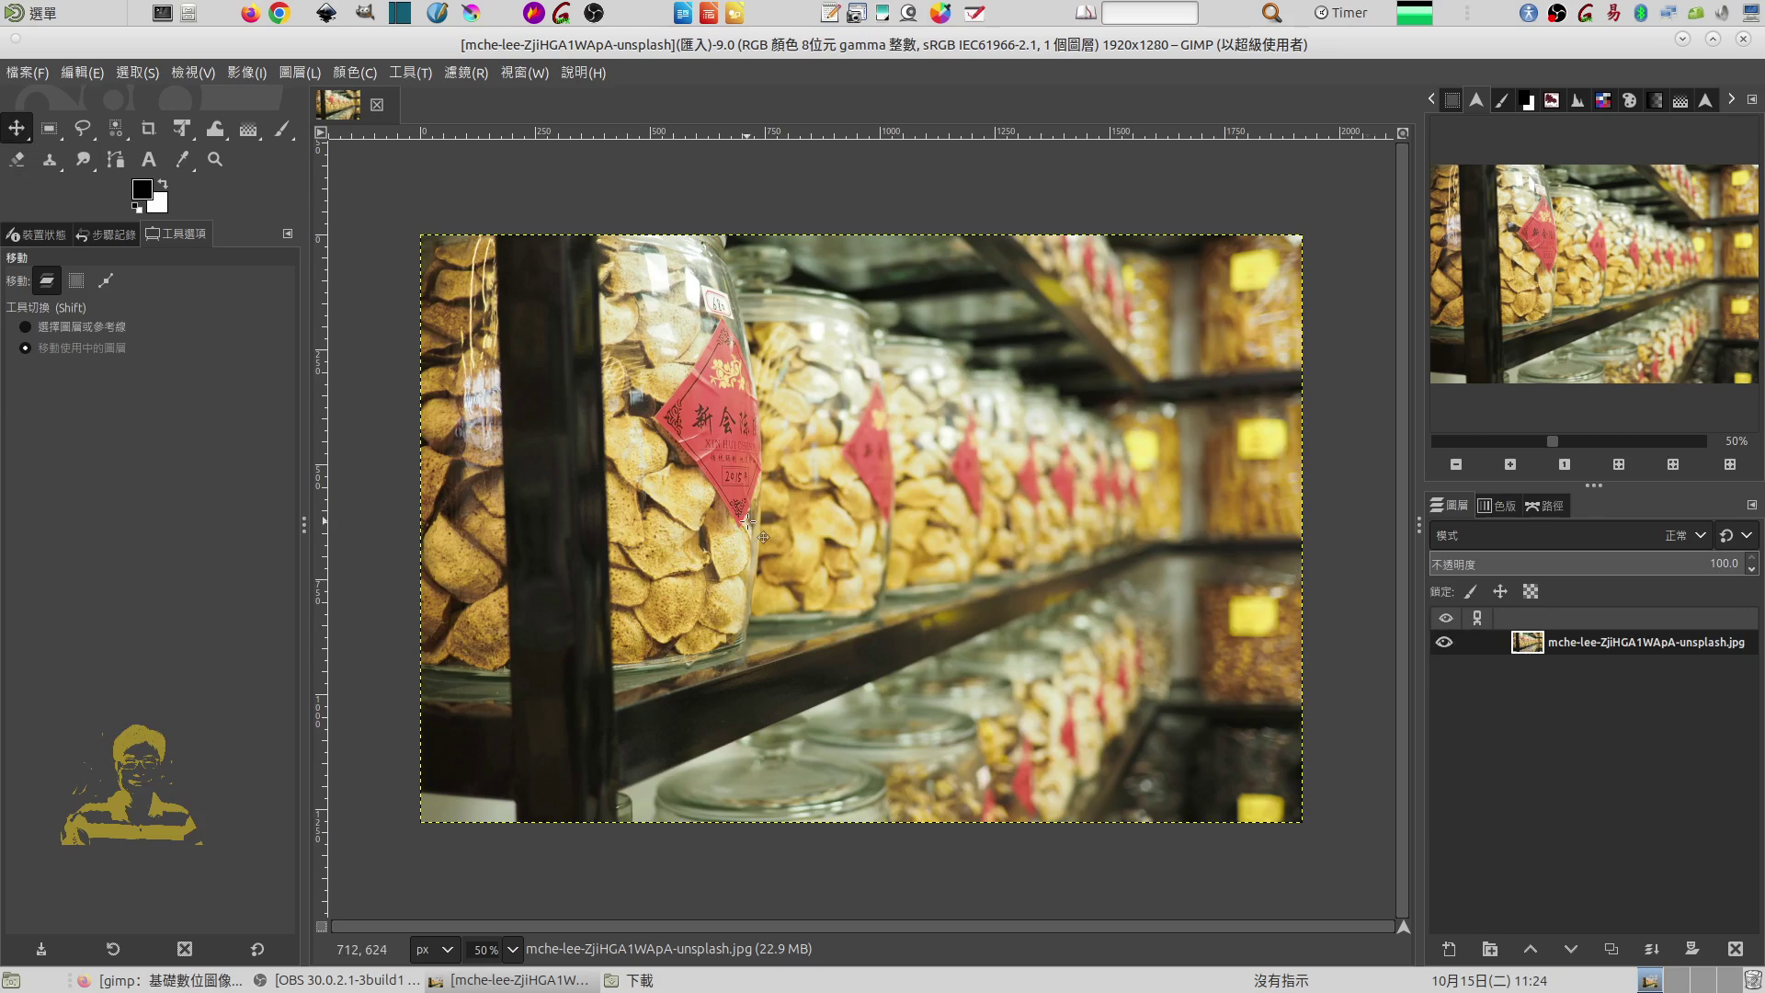
# - Move the jar photo layer up and to the left on the canvas
pyautogui.moveTo(749, 522)
pyautogui.mouseDown()
pyautogui.moveTo(876, 505)
pyautogui.moveTo(877, 484)
pyautogui.mouseUp()
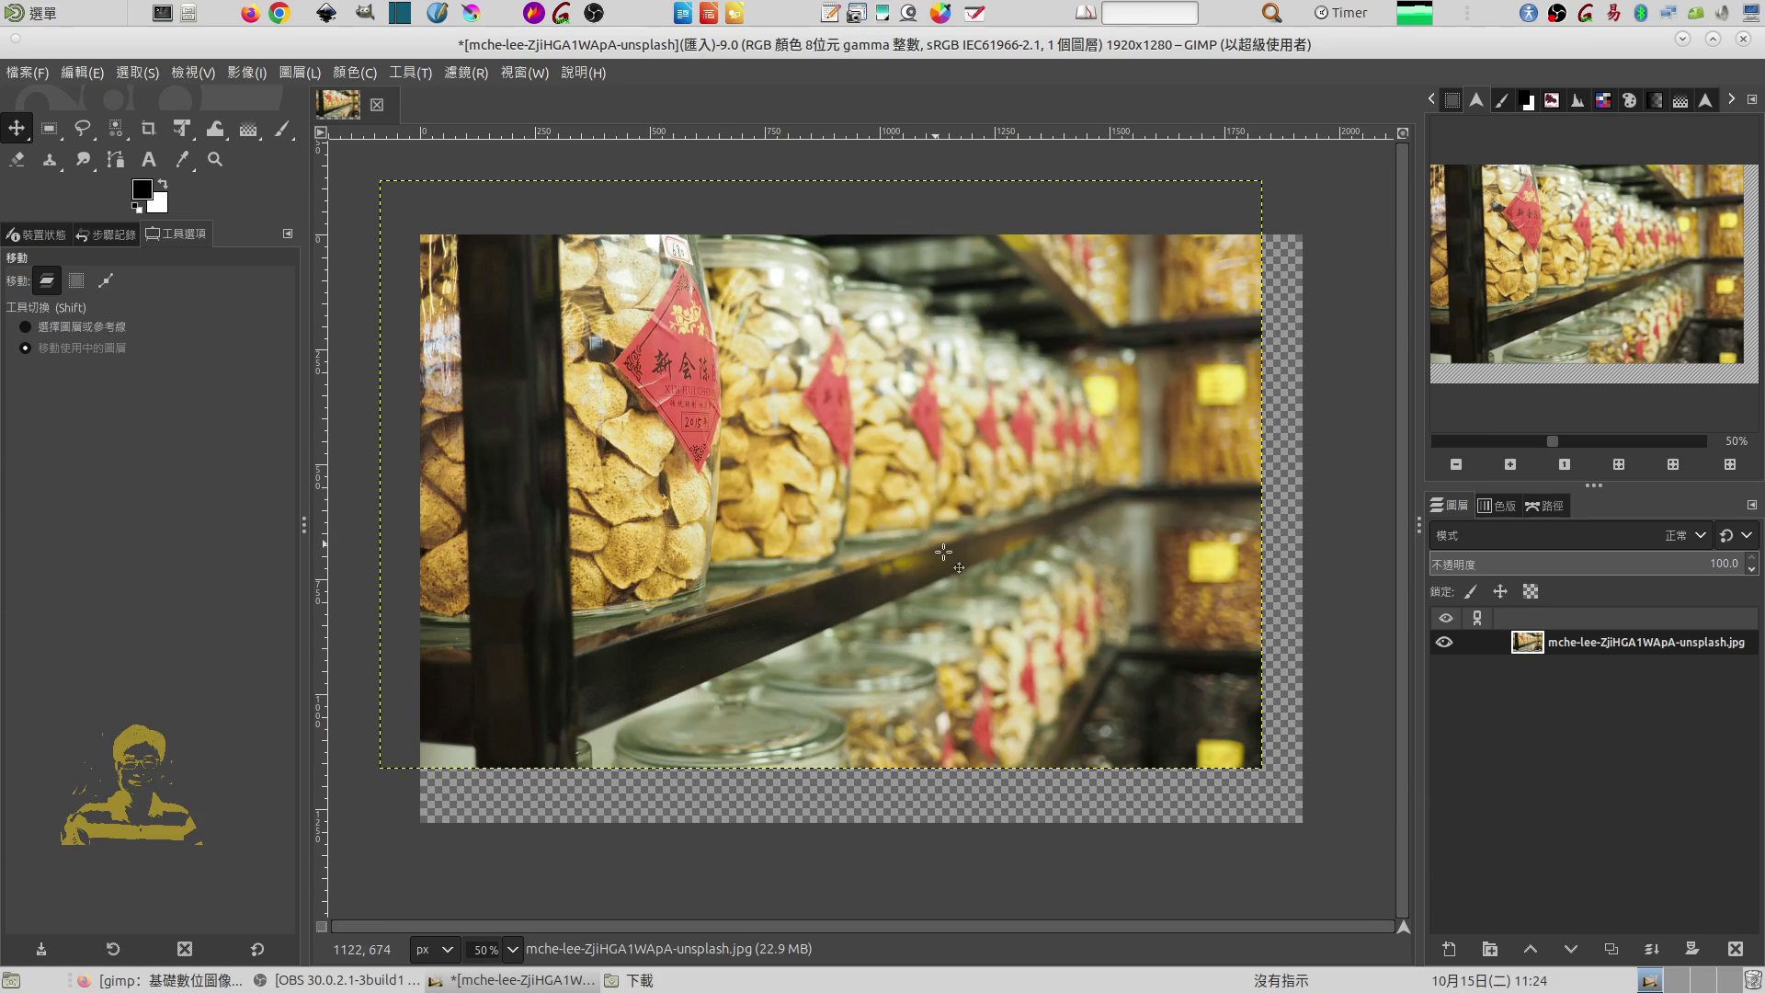
pyautogui.moveTo(912, 552); pyautogui.dragTo(925, 567)
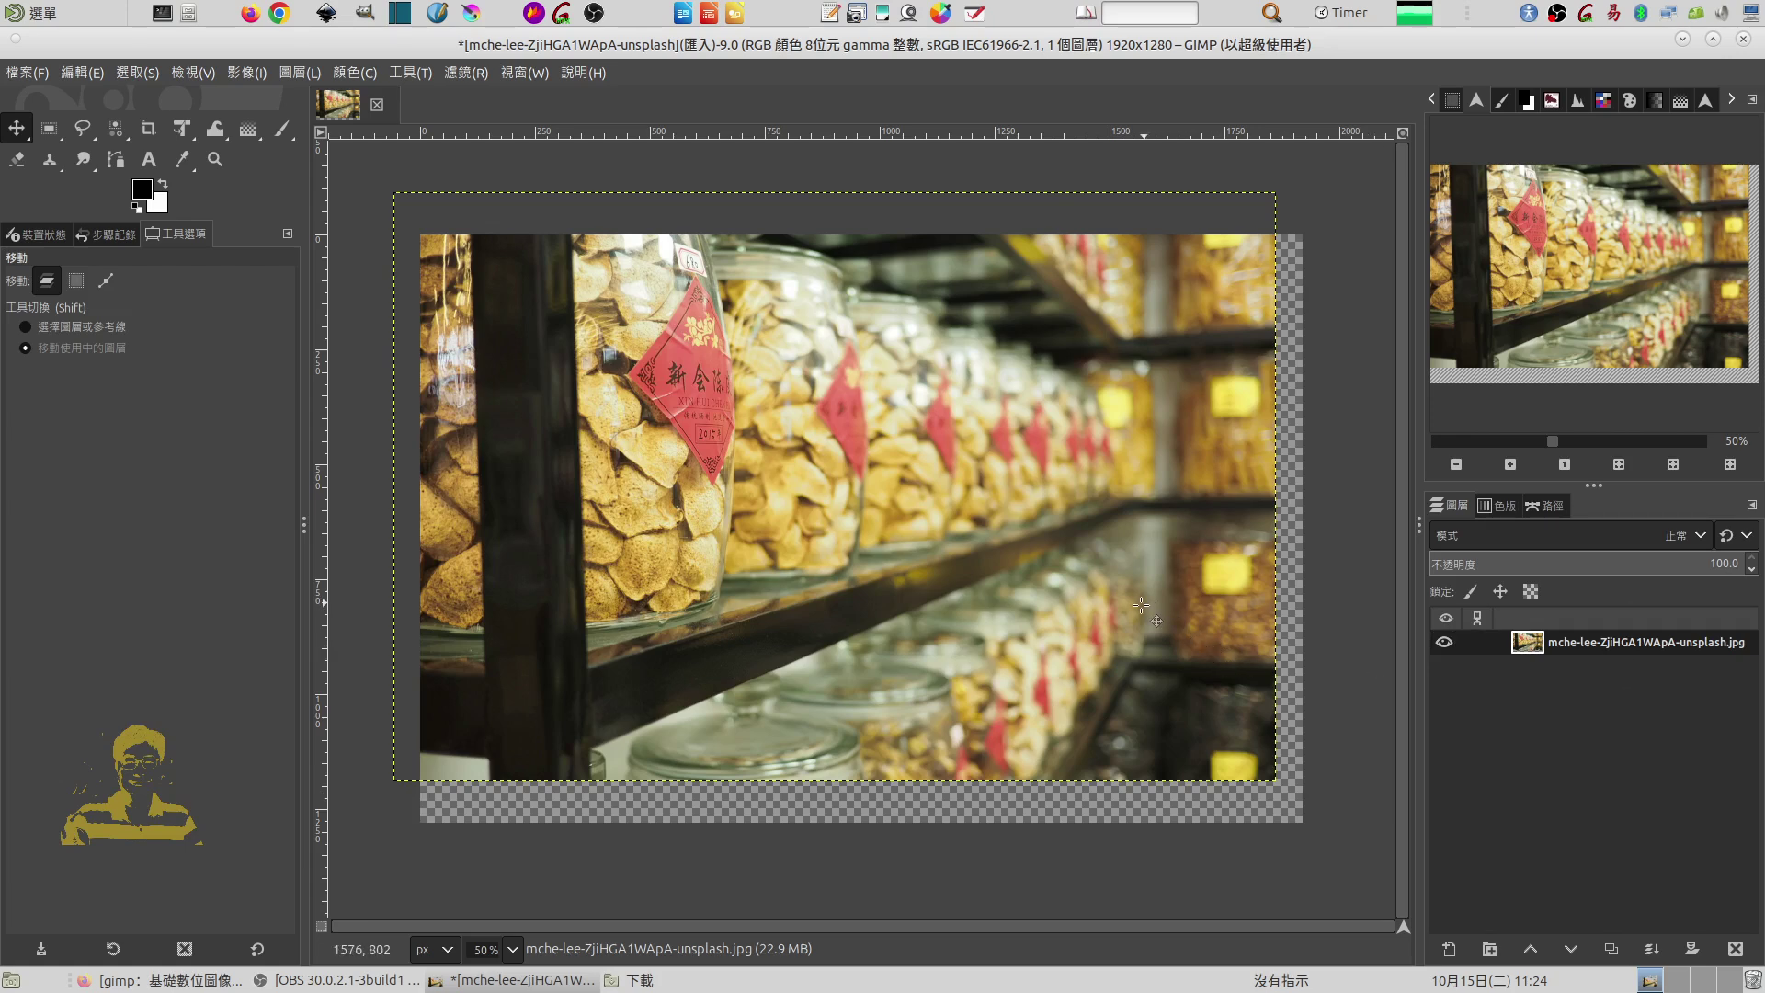
pyautogui.moveTo(1100, 653); pyautogui.dragTo(1104, 646)
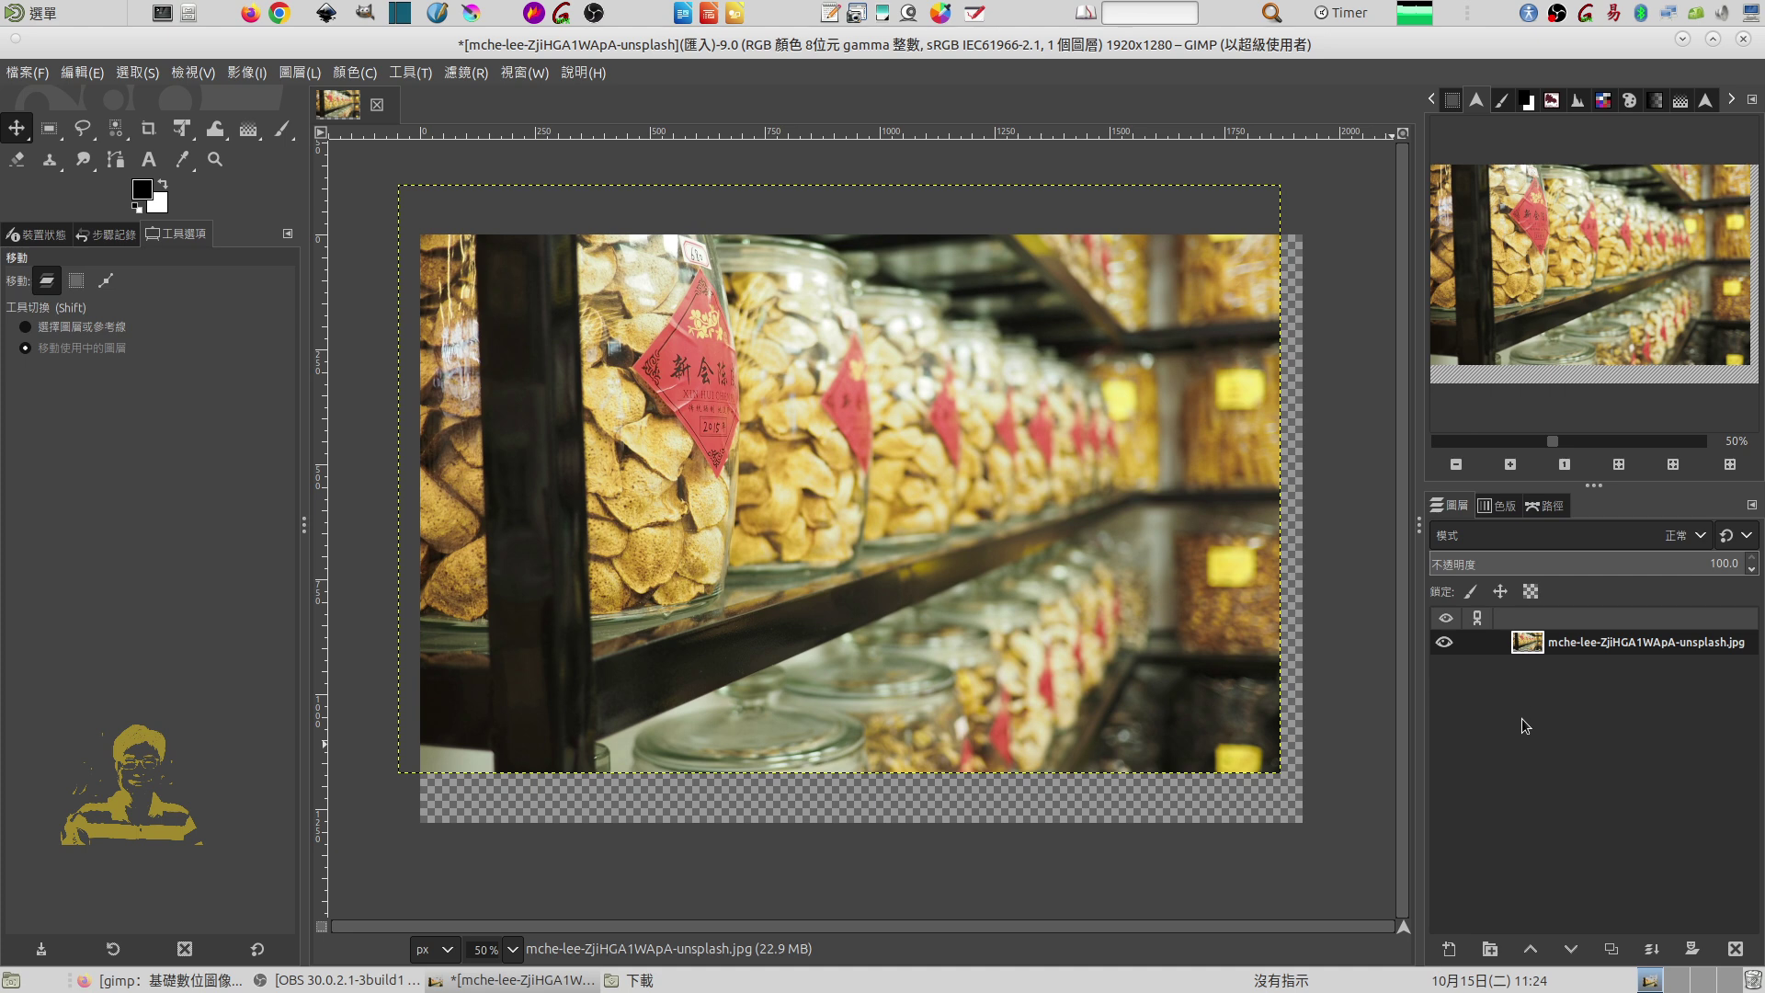
# - Give the jar photo layer an alpha channel (加入透明色版) and fit it to image size
pyautogui.rightClick(1521, 646)
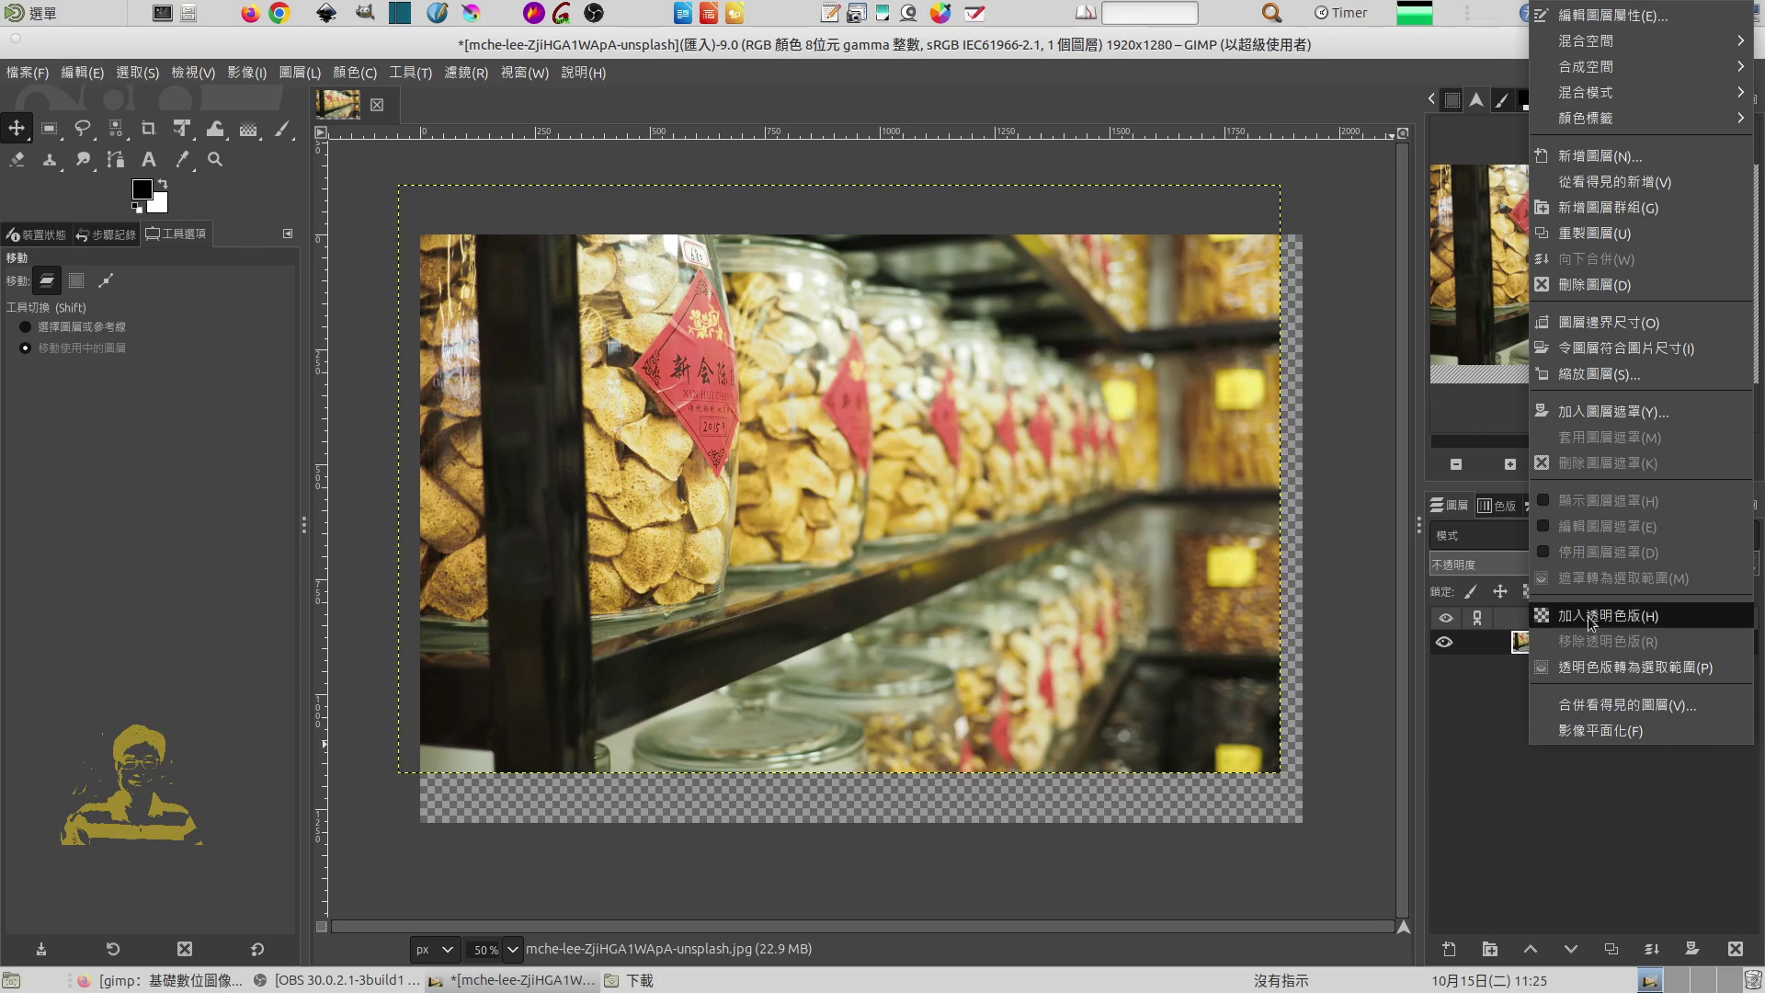
pyautogui.click(1590, 616)
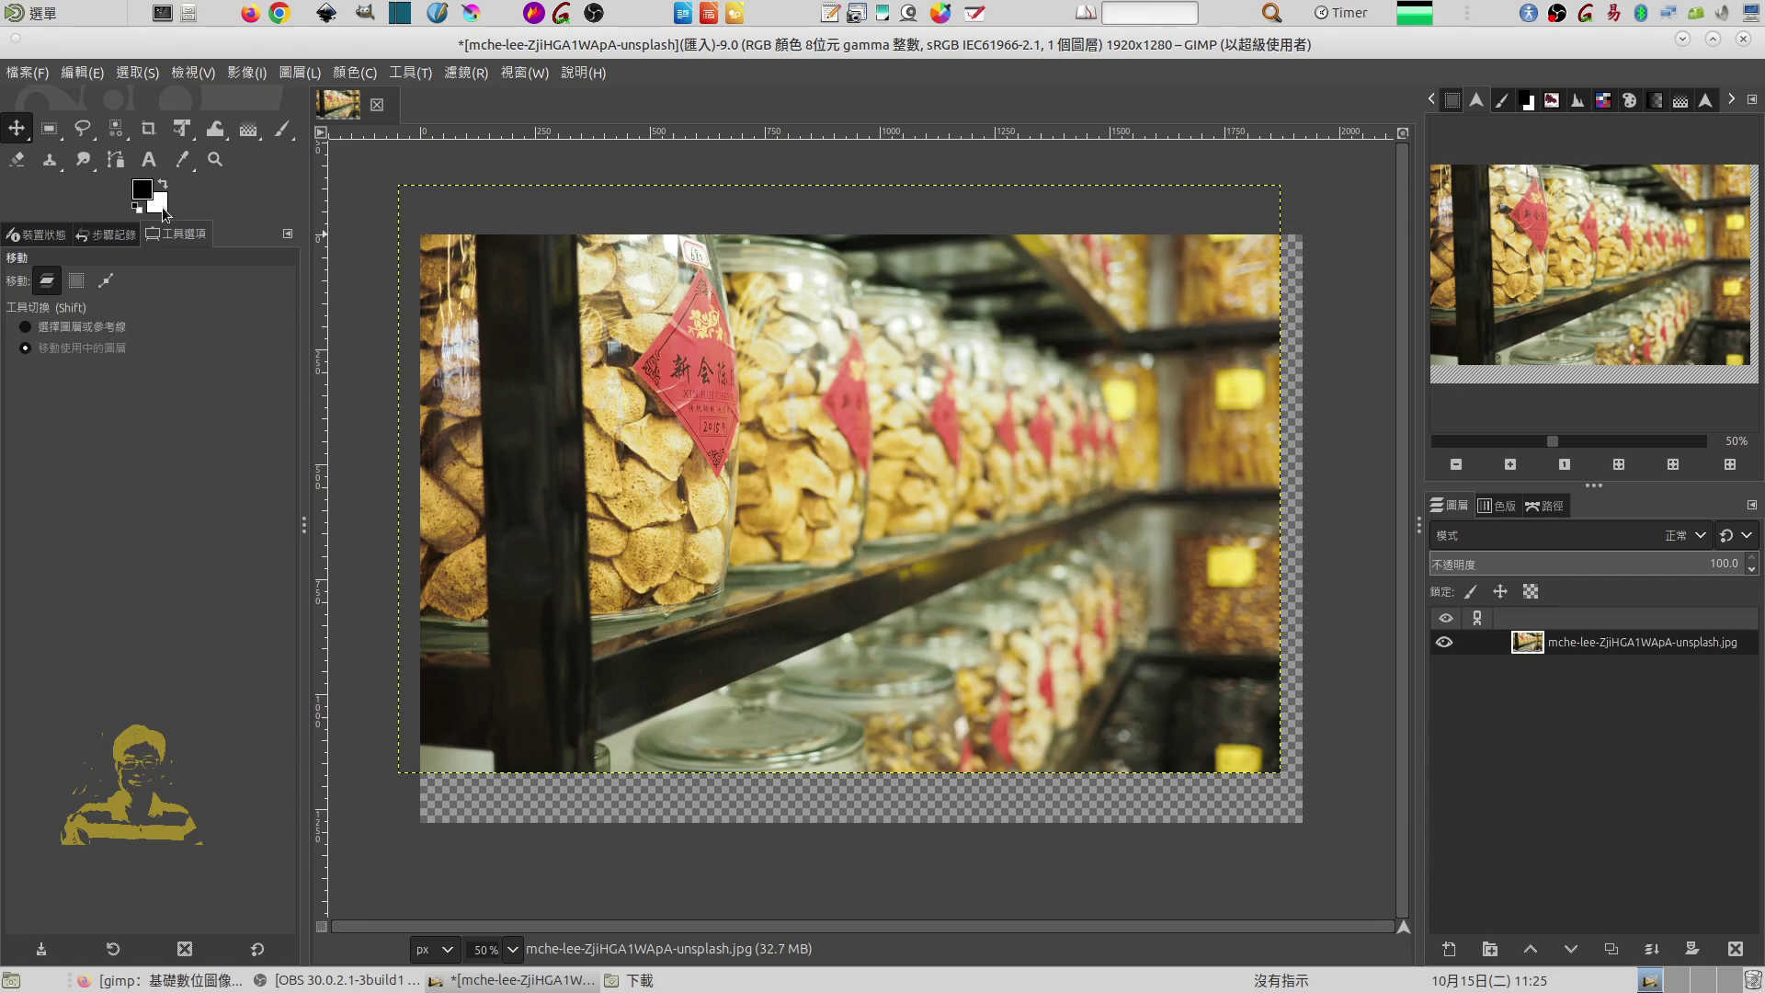
pyautogui.rightClick(1048, 572)
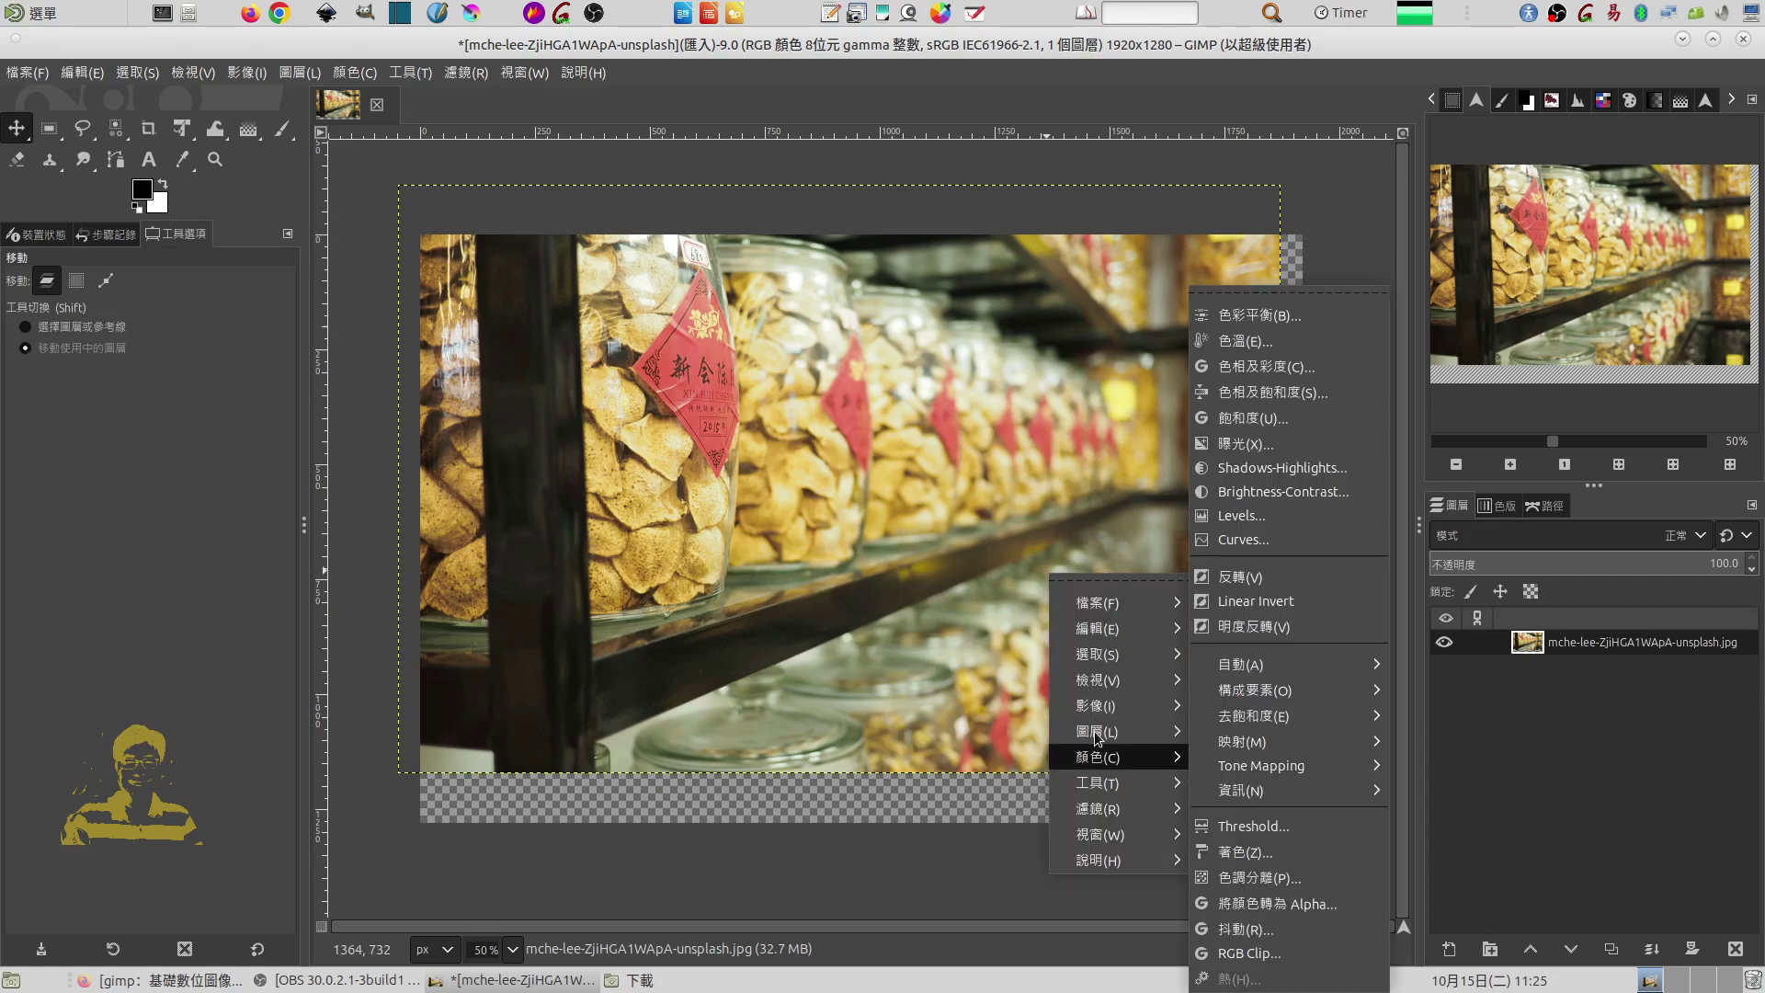
pyautogui.moveTo(1097, 731)
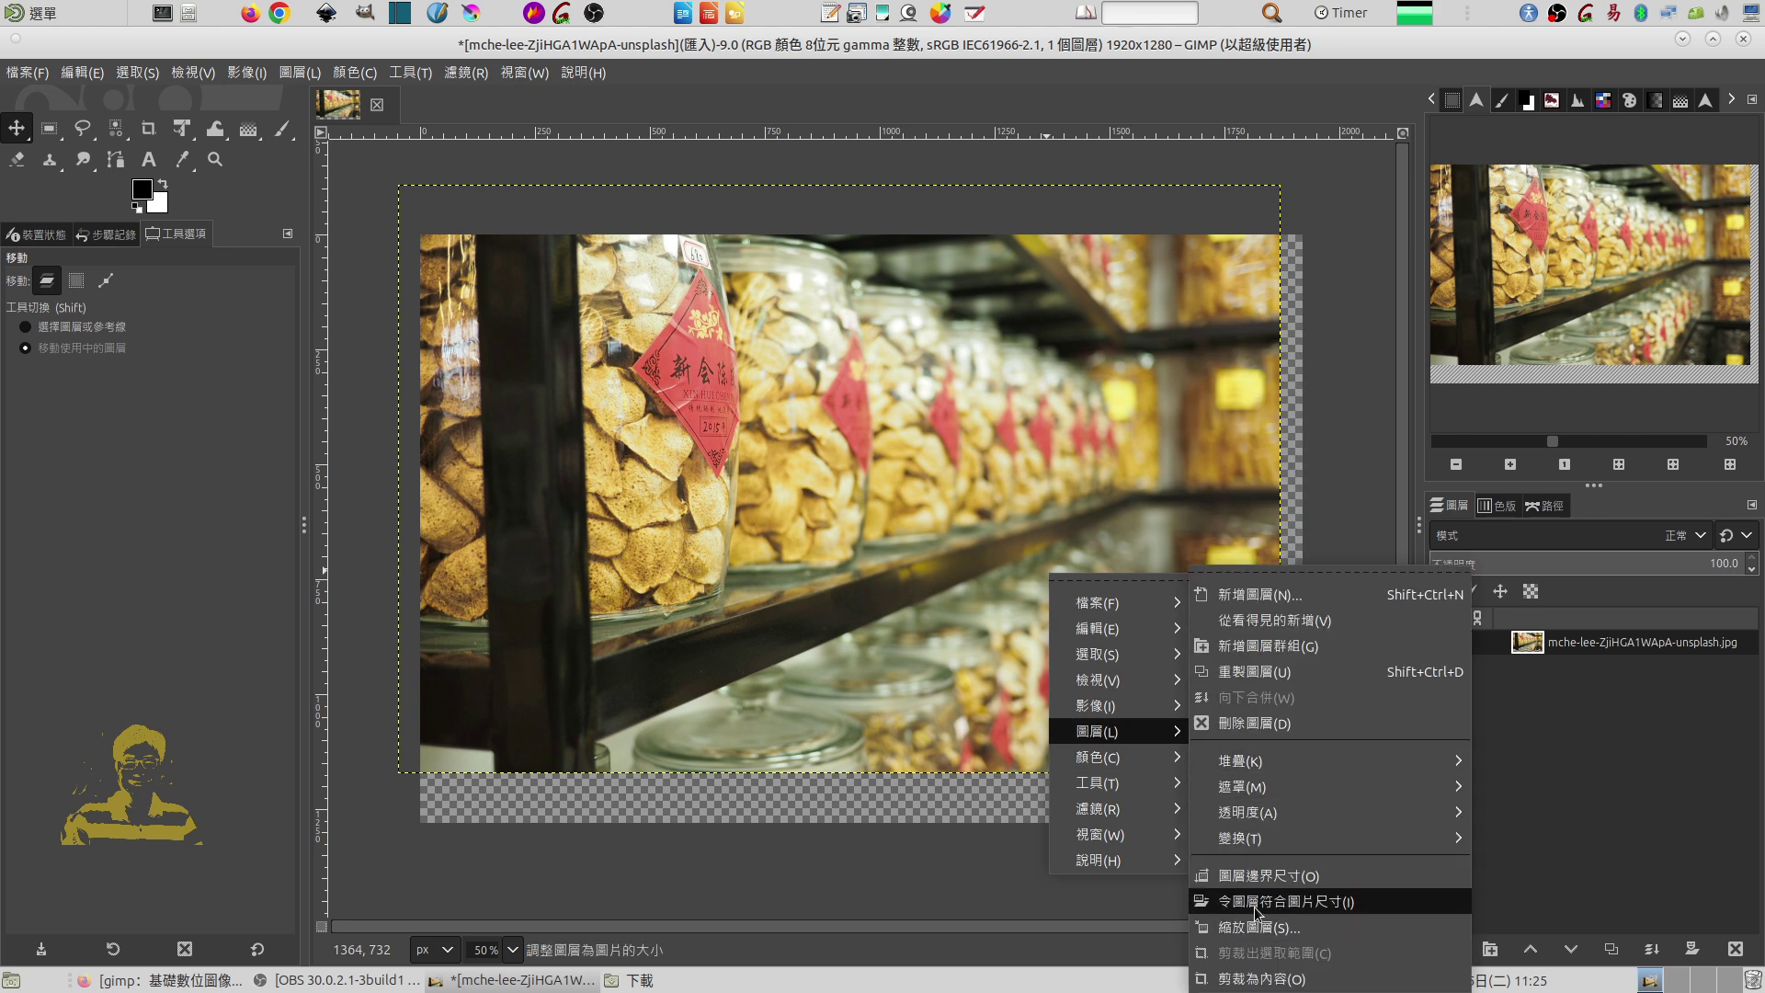
pyautogui.click(1254, 902)
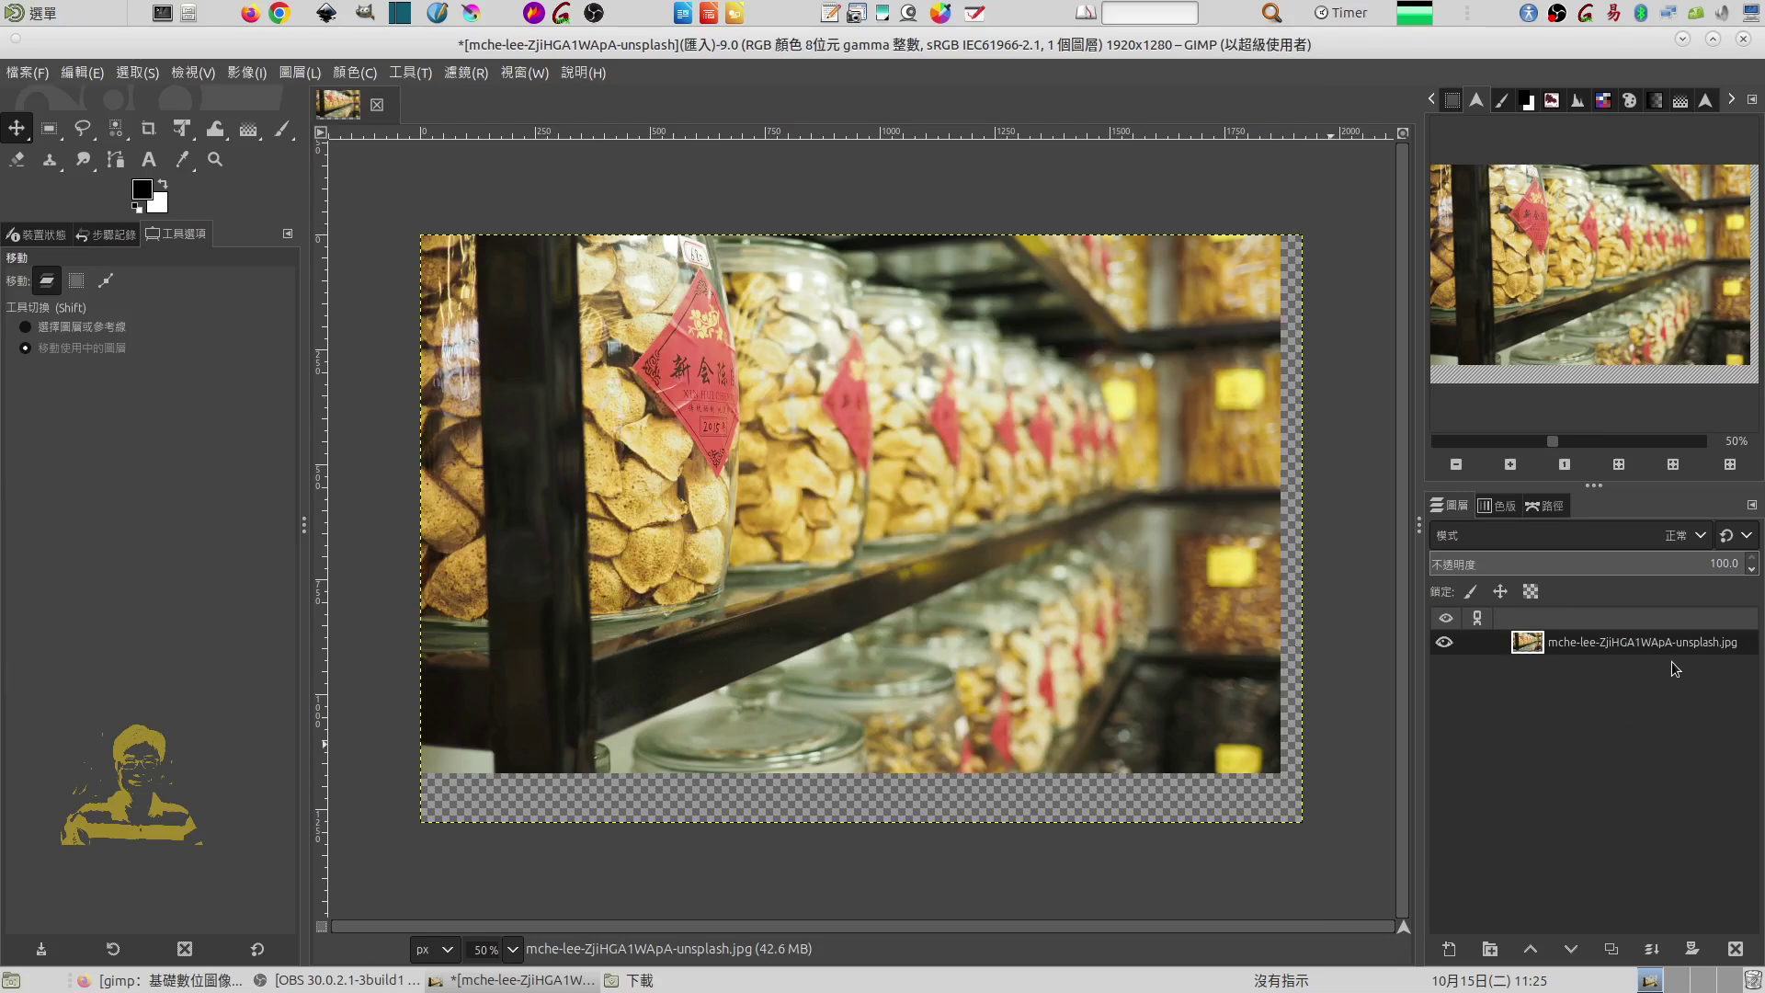
pyautogui.rightClick(1530, 646)
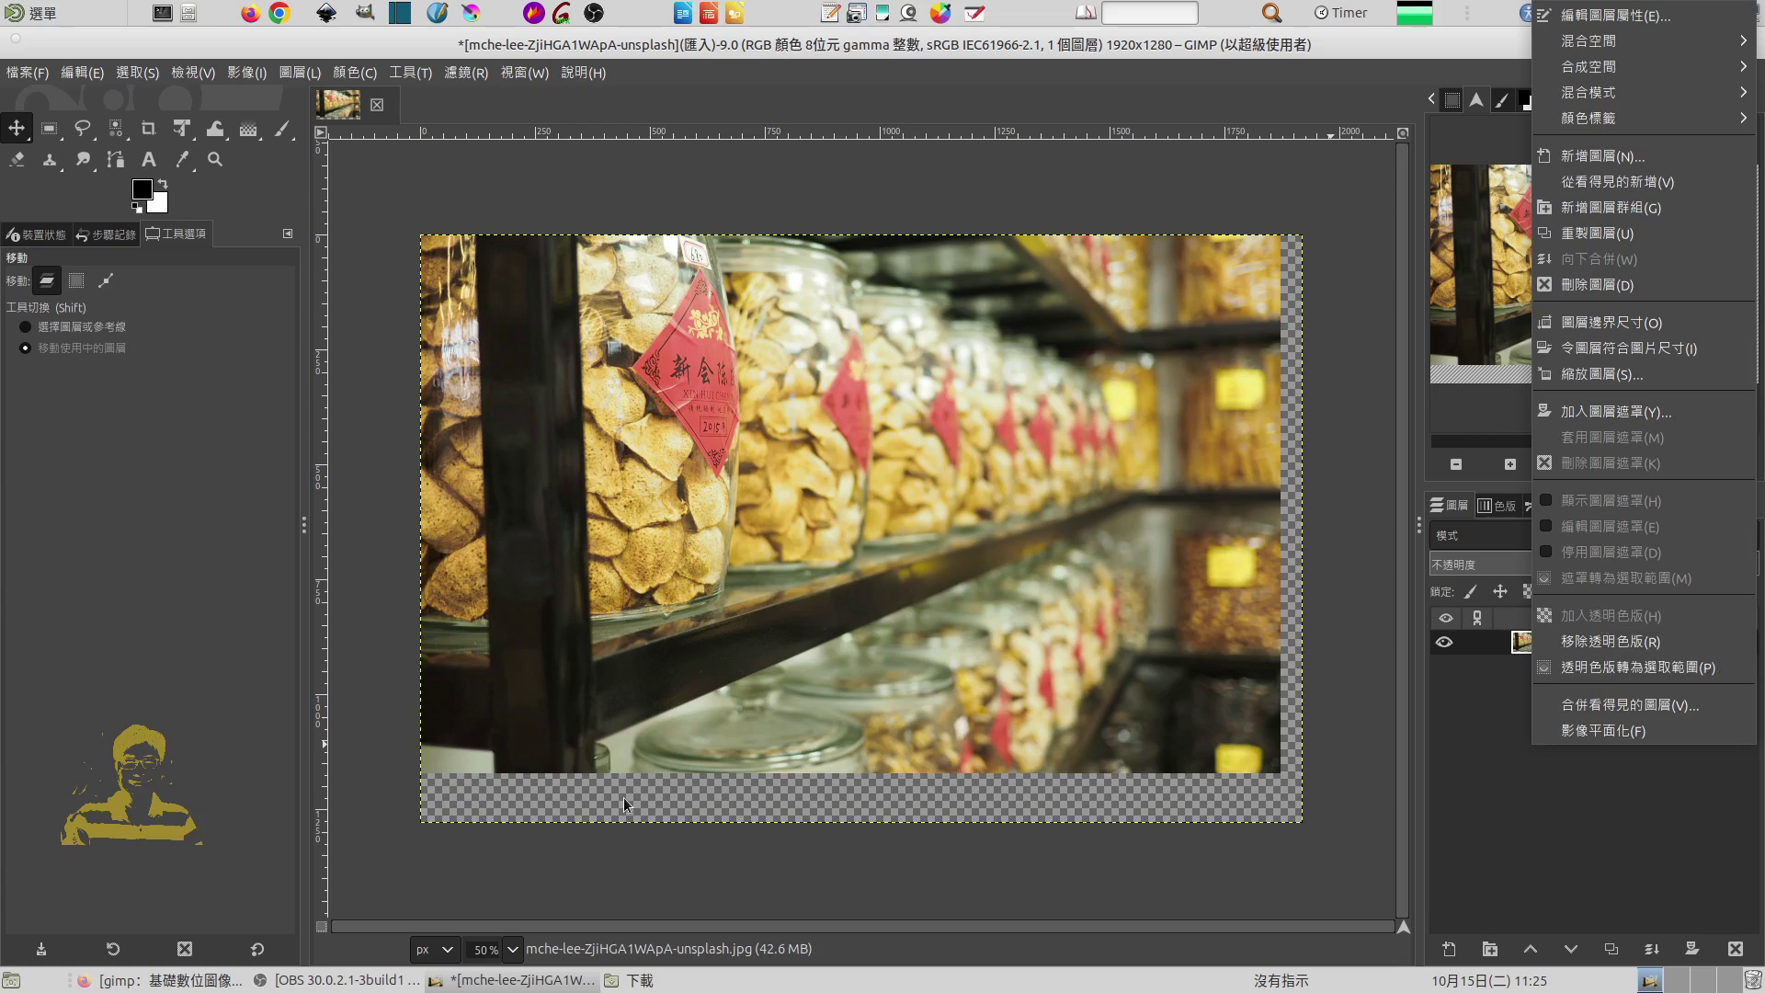
pyautogui.click(1335, 719)
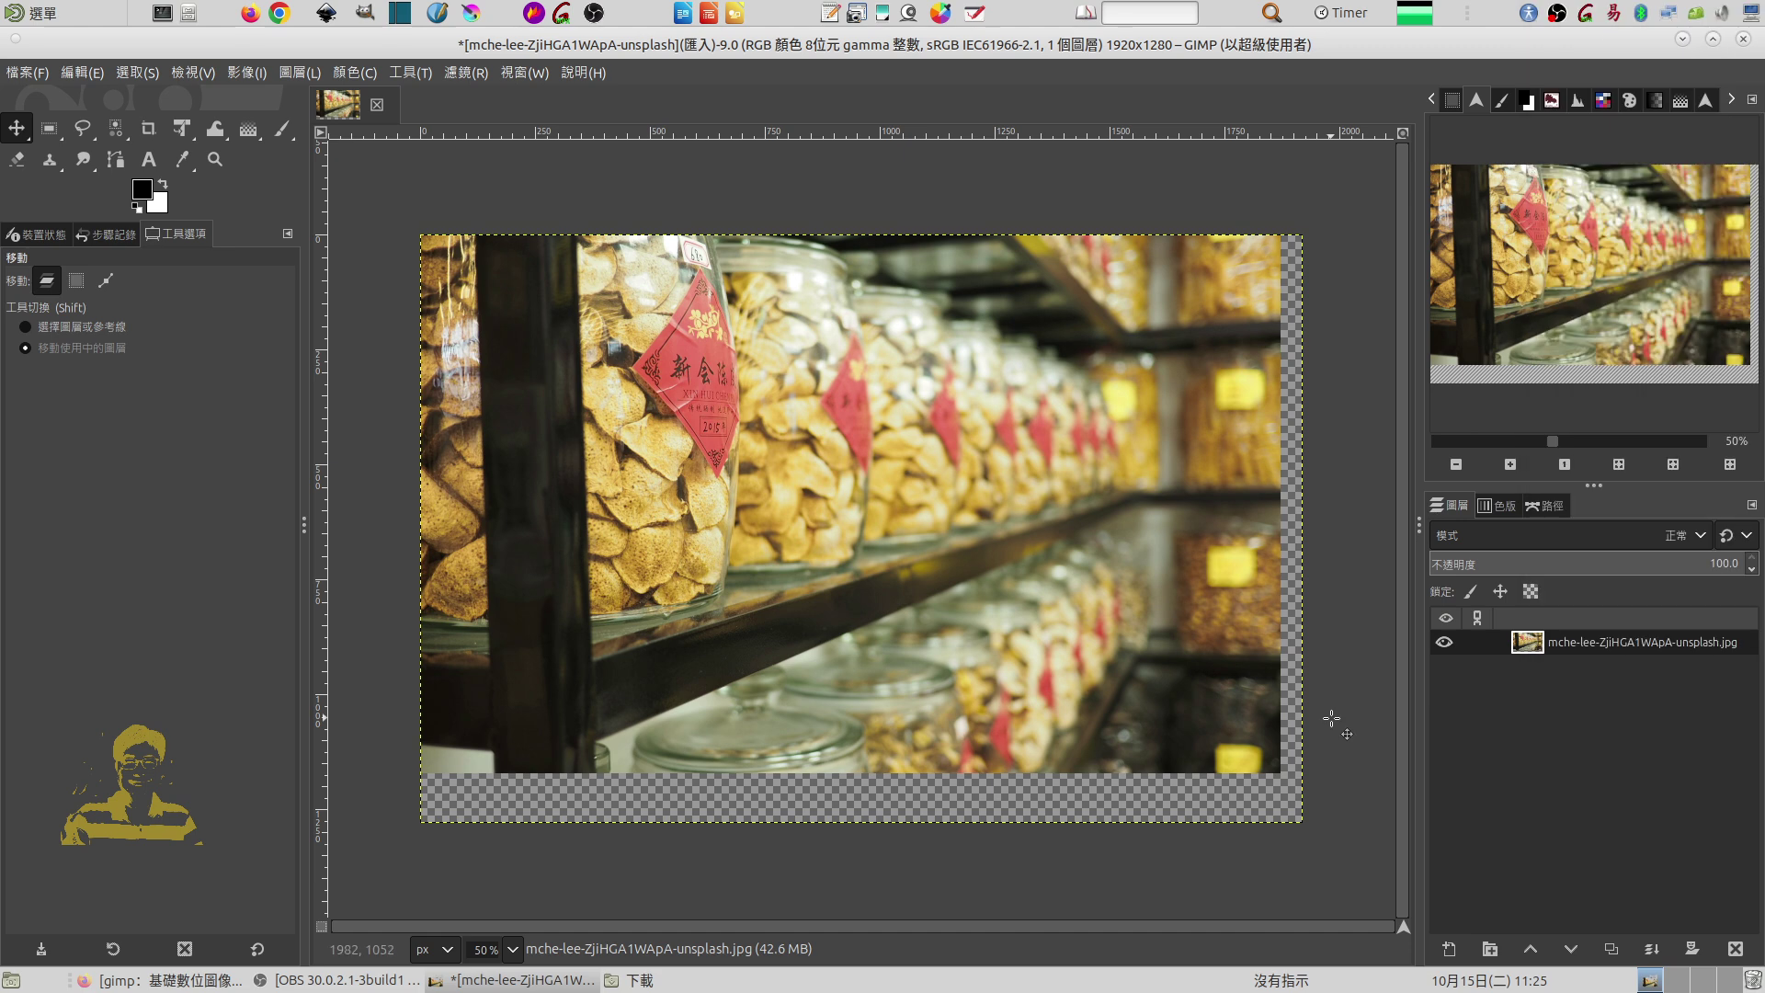
# - Drop 1728452169974.jpg from Downloads into the image as a new layer and zoom out
pyautogui.click(637, 981)
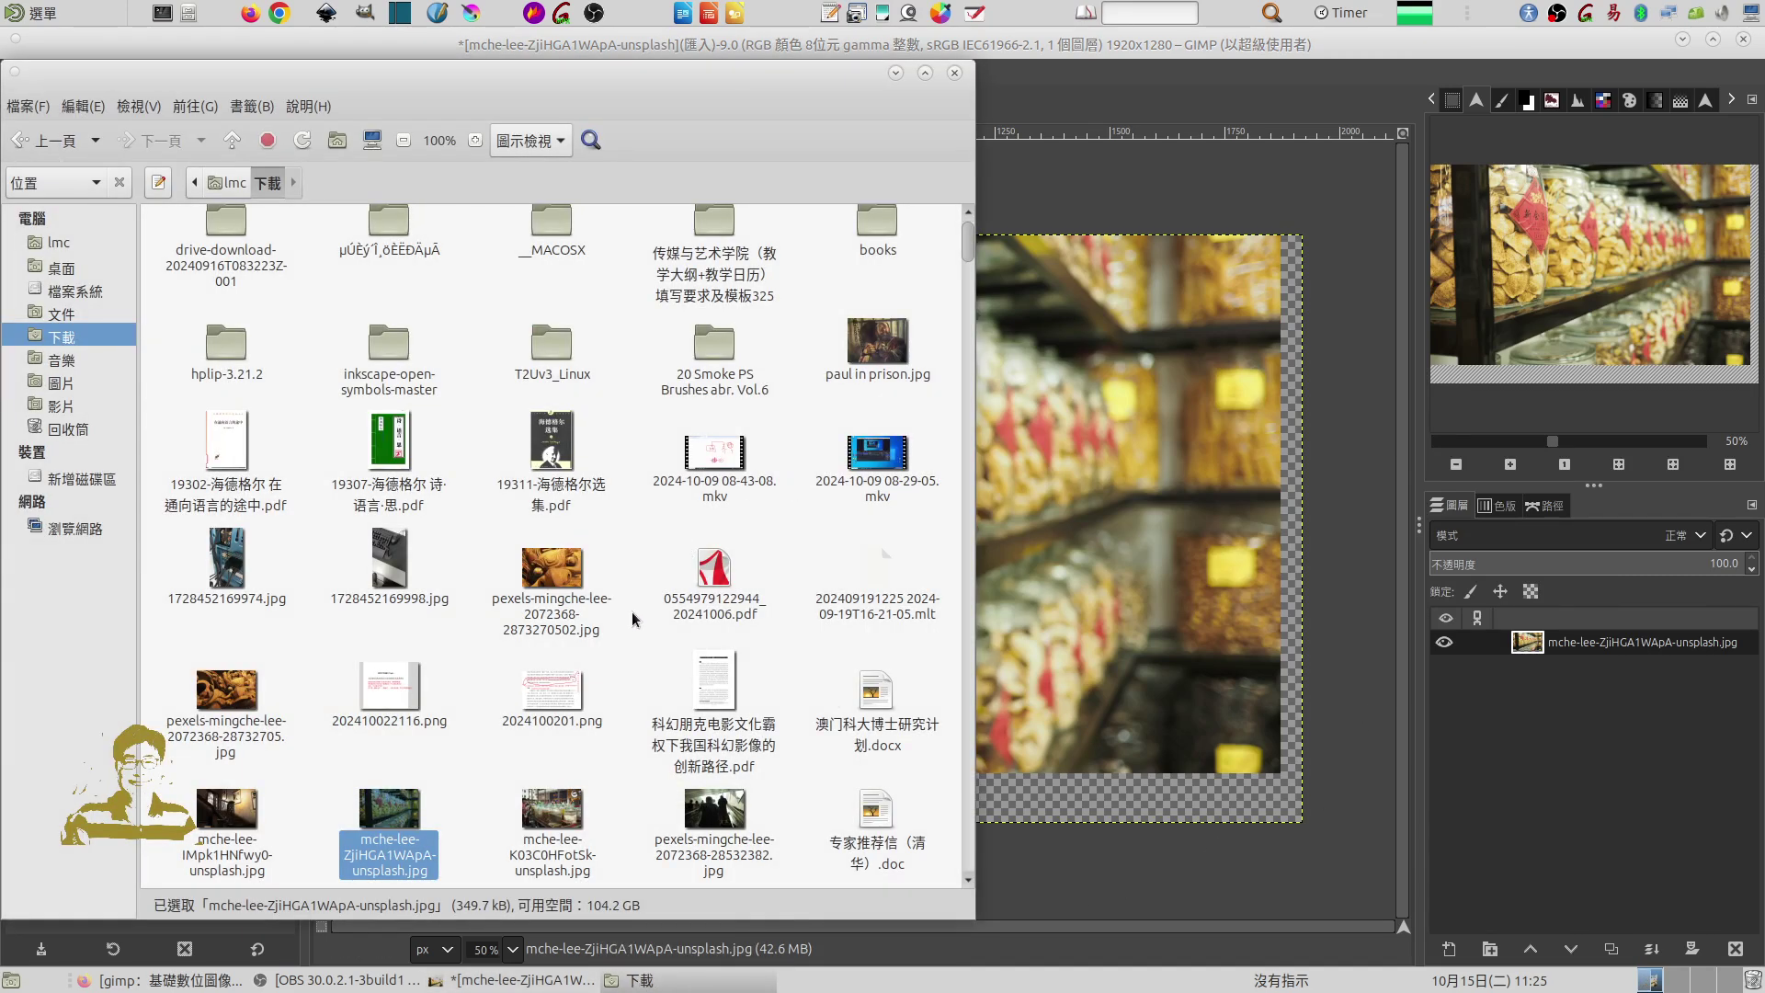
pyautogui.moveTo(226, 561); pyautogui.dragTo(1060, 584)
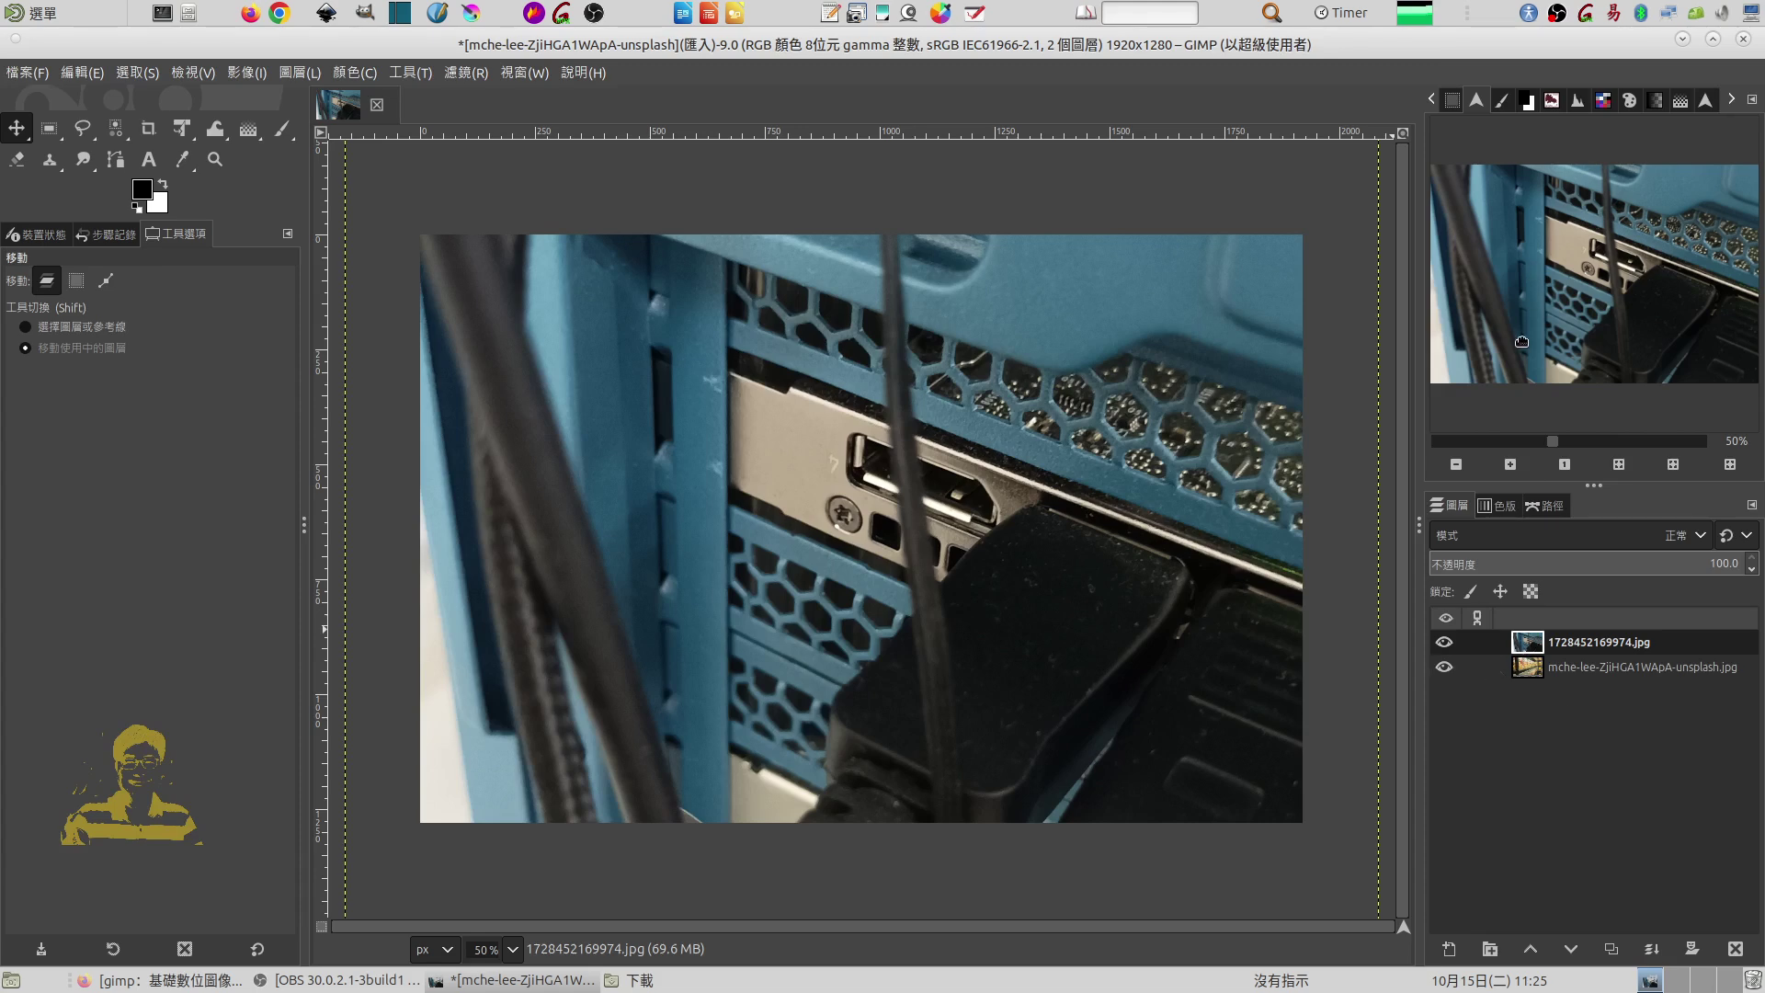
pyautogui.click(1453, 466)
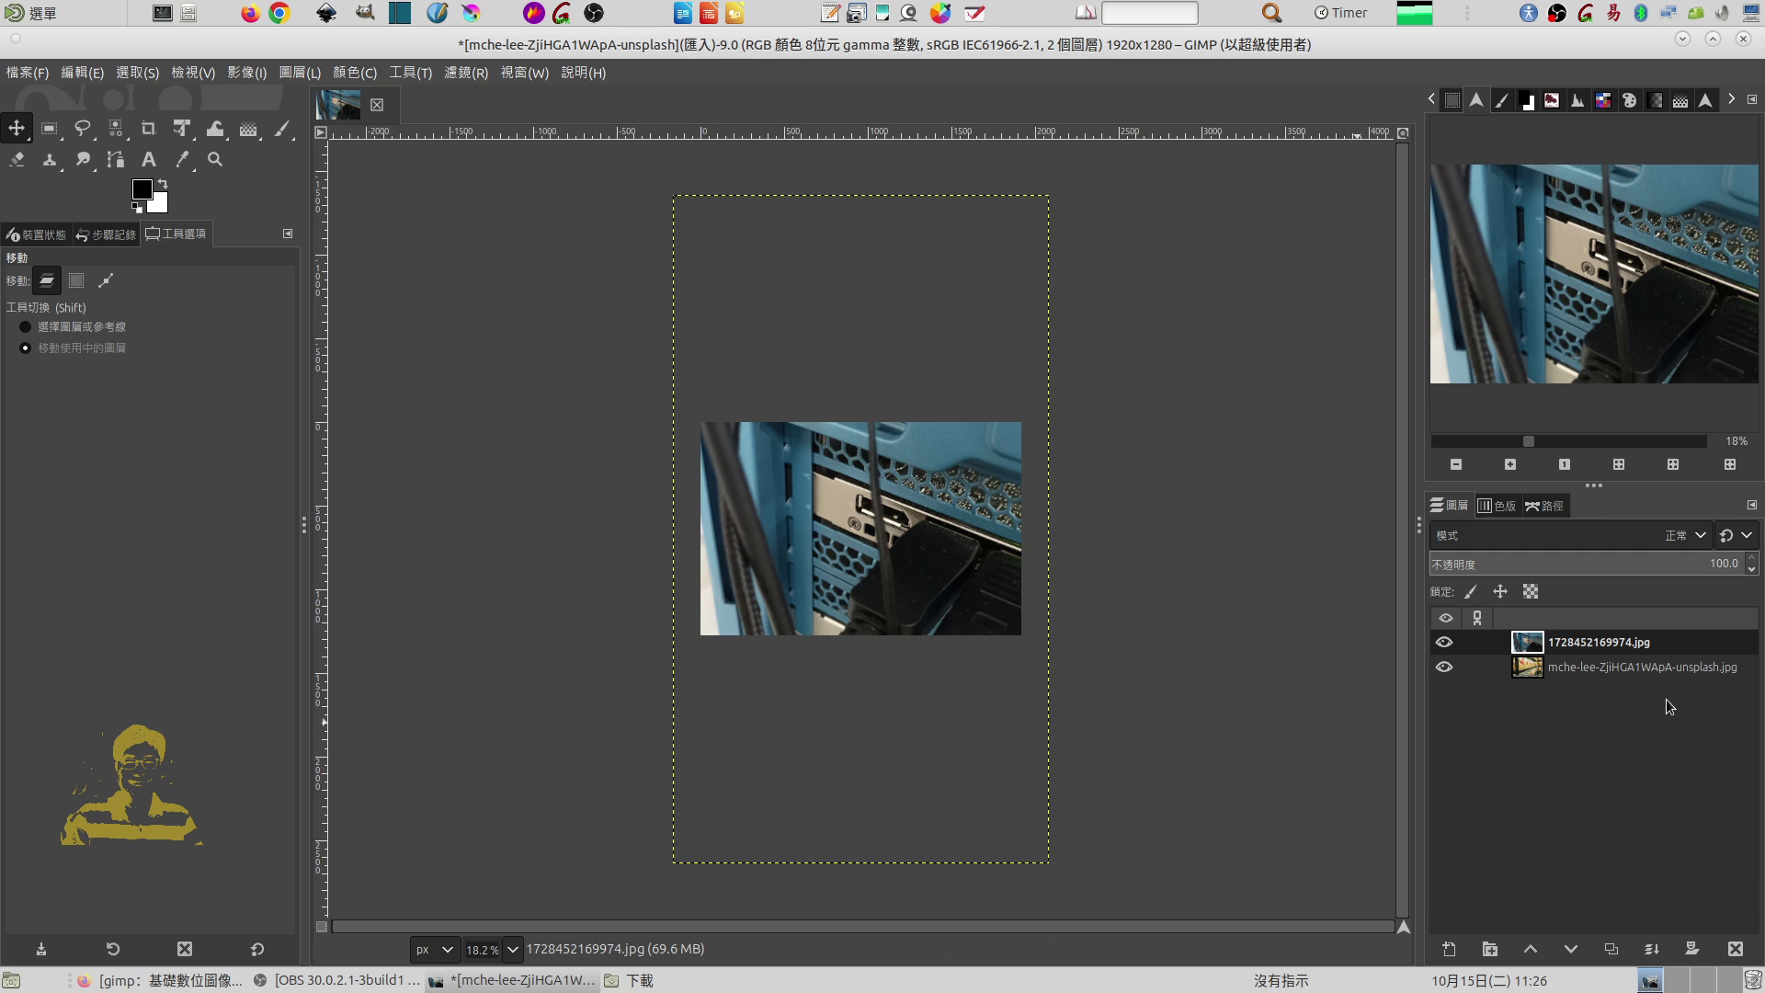
# - Check the jar layer's visibility, then move the 1728452169974.jpg layer up into position
pyautogui.click(1535, 669)
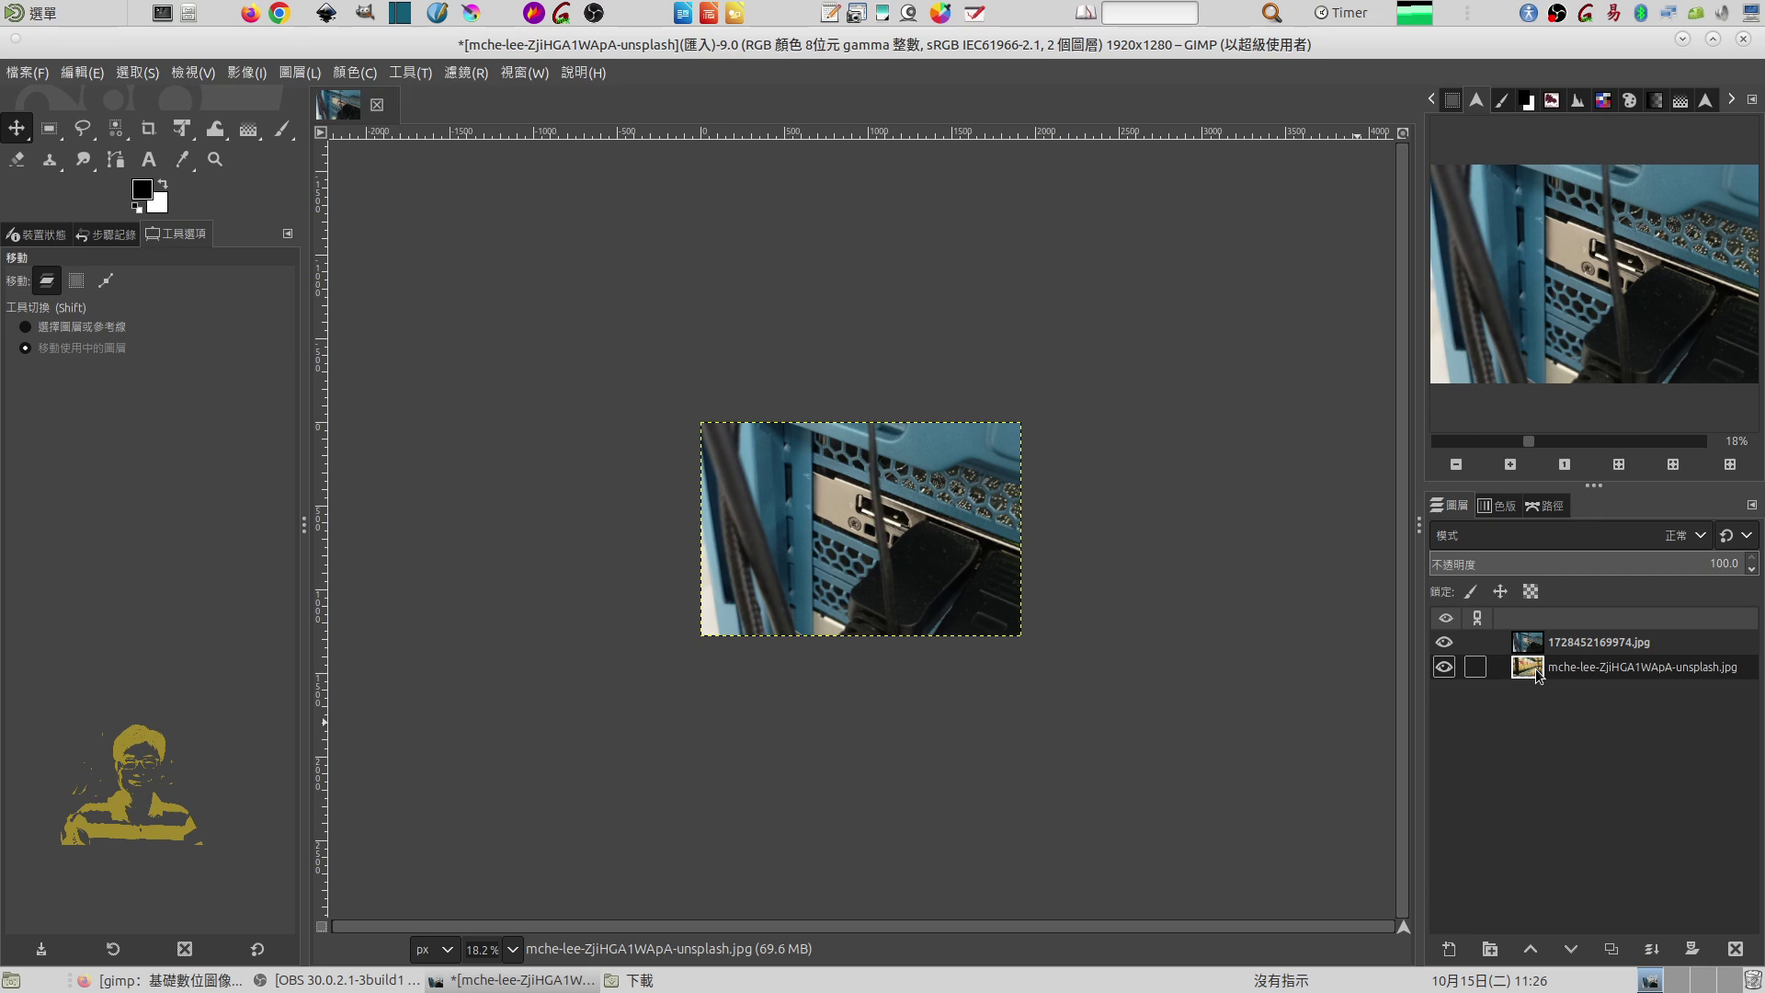
pyautogui.click(1443, 668)
pyautogui.click(1443, 668)
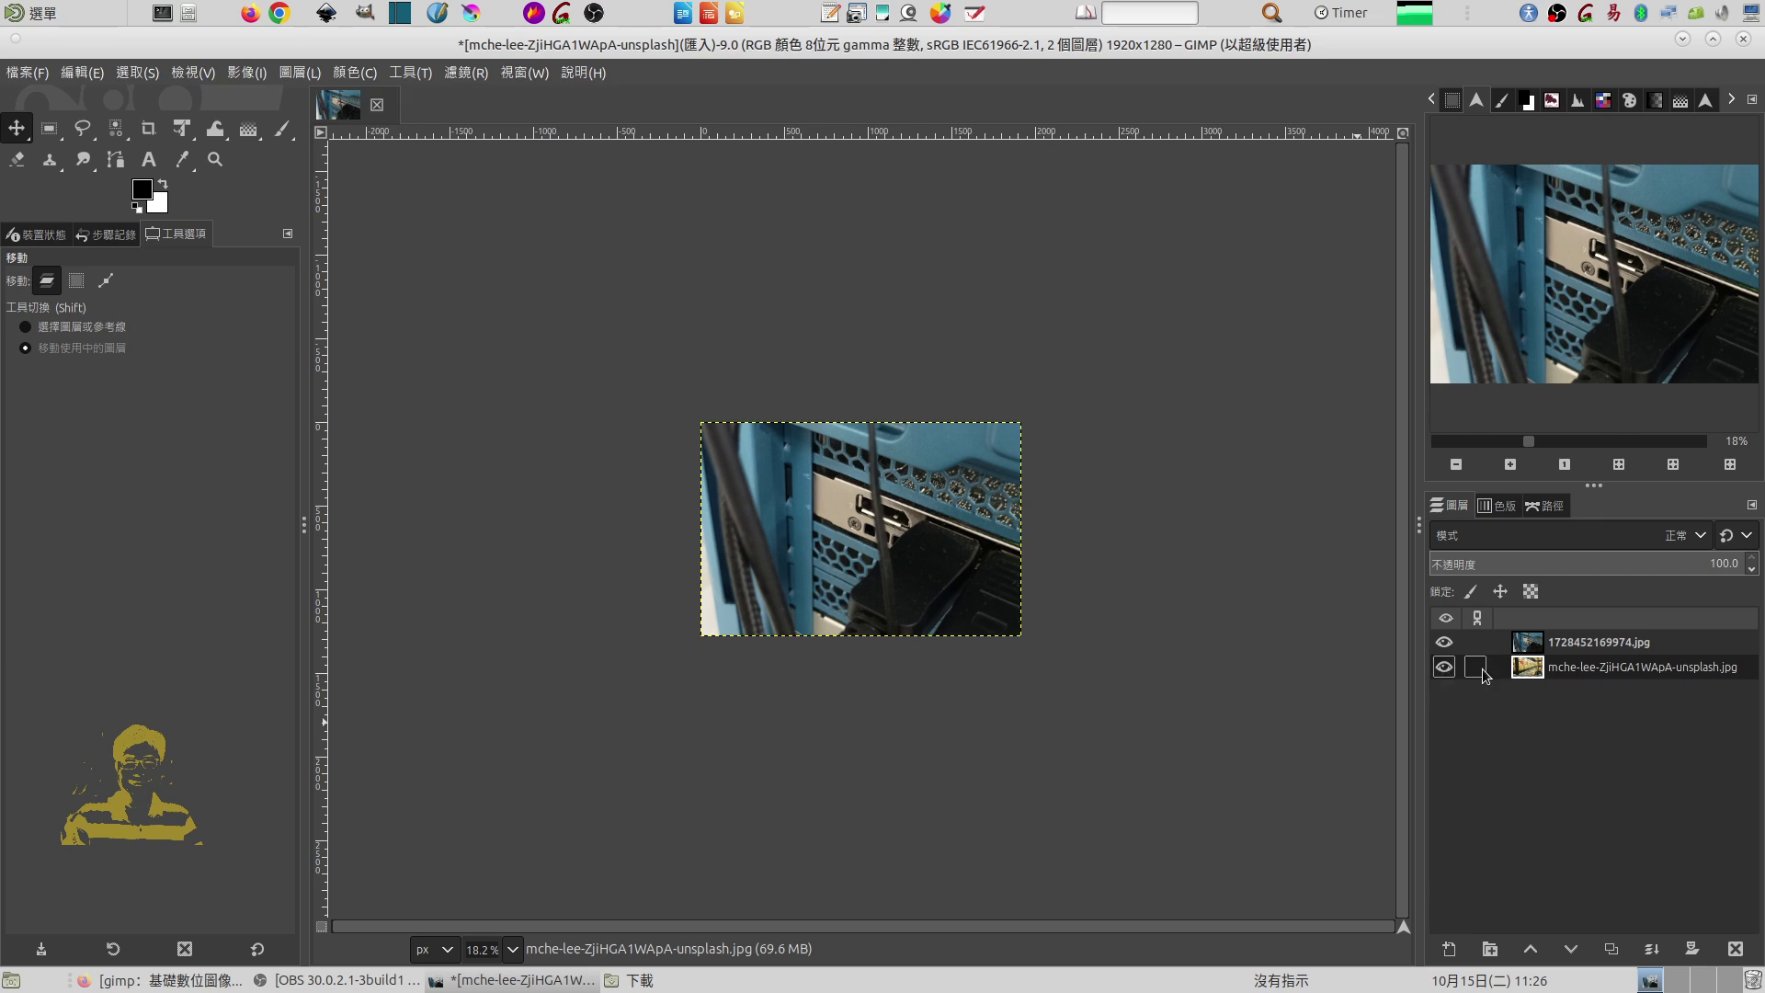
pyautogui.click(1542, 648)
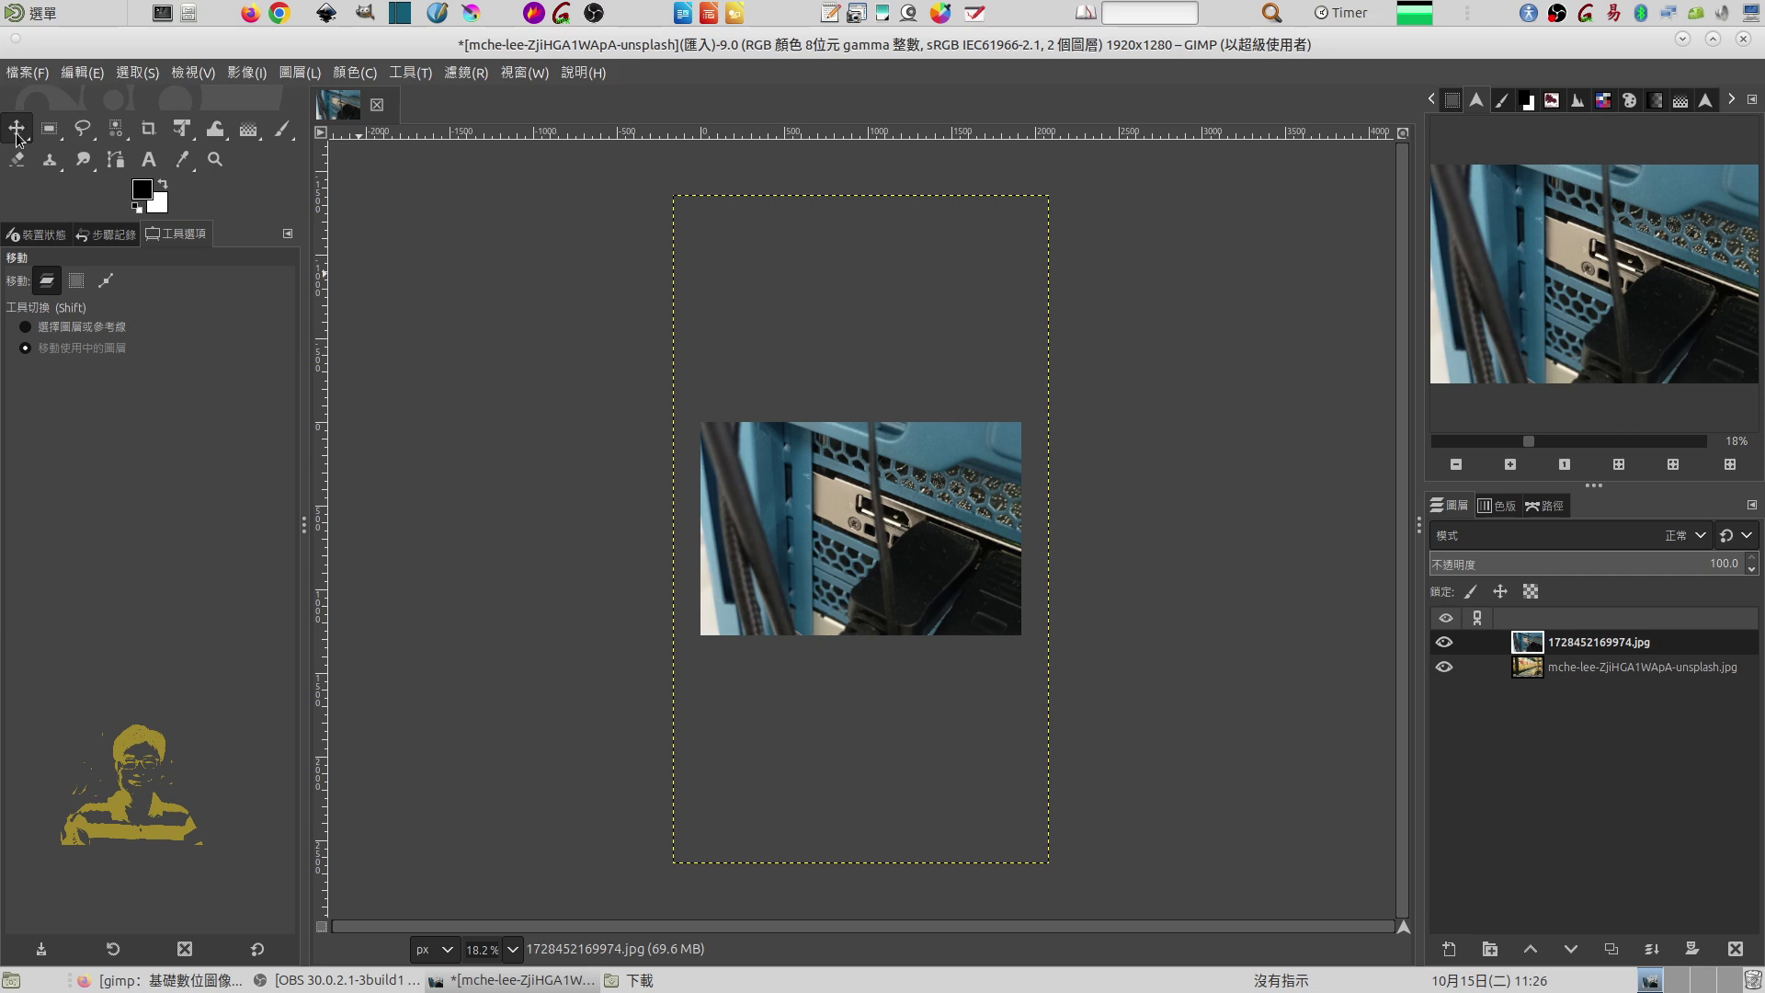
pyautogui.moveTo(908, 449)
pyautogui.mouseDown()
pyautogui.moveTo(882, 495)
pyautogui.moveTo(1023, 459)
pyautogui.moveTo(740, 425)
pyautogui.moveTo(870, 436)
pyautogui.moveTo(920, 408)
pyautogui.mouseUp()
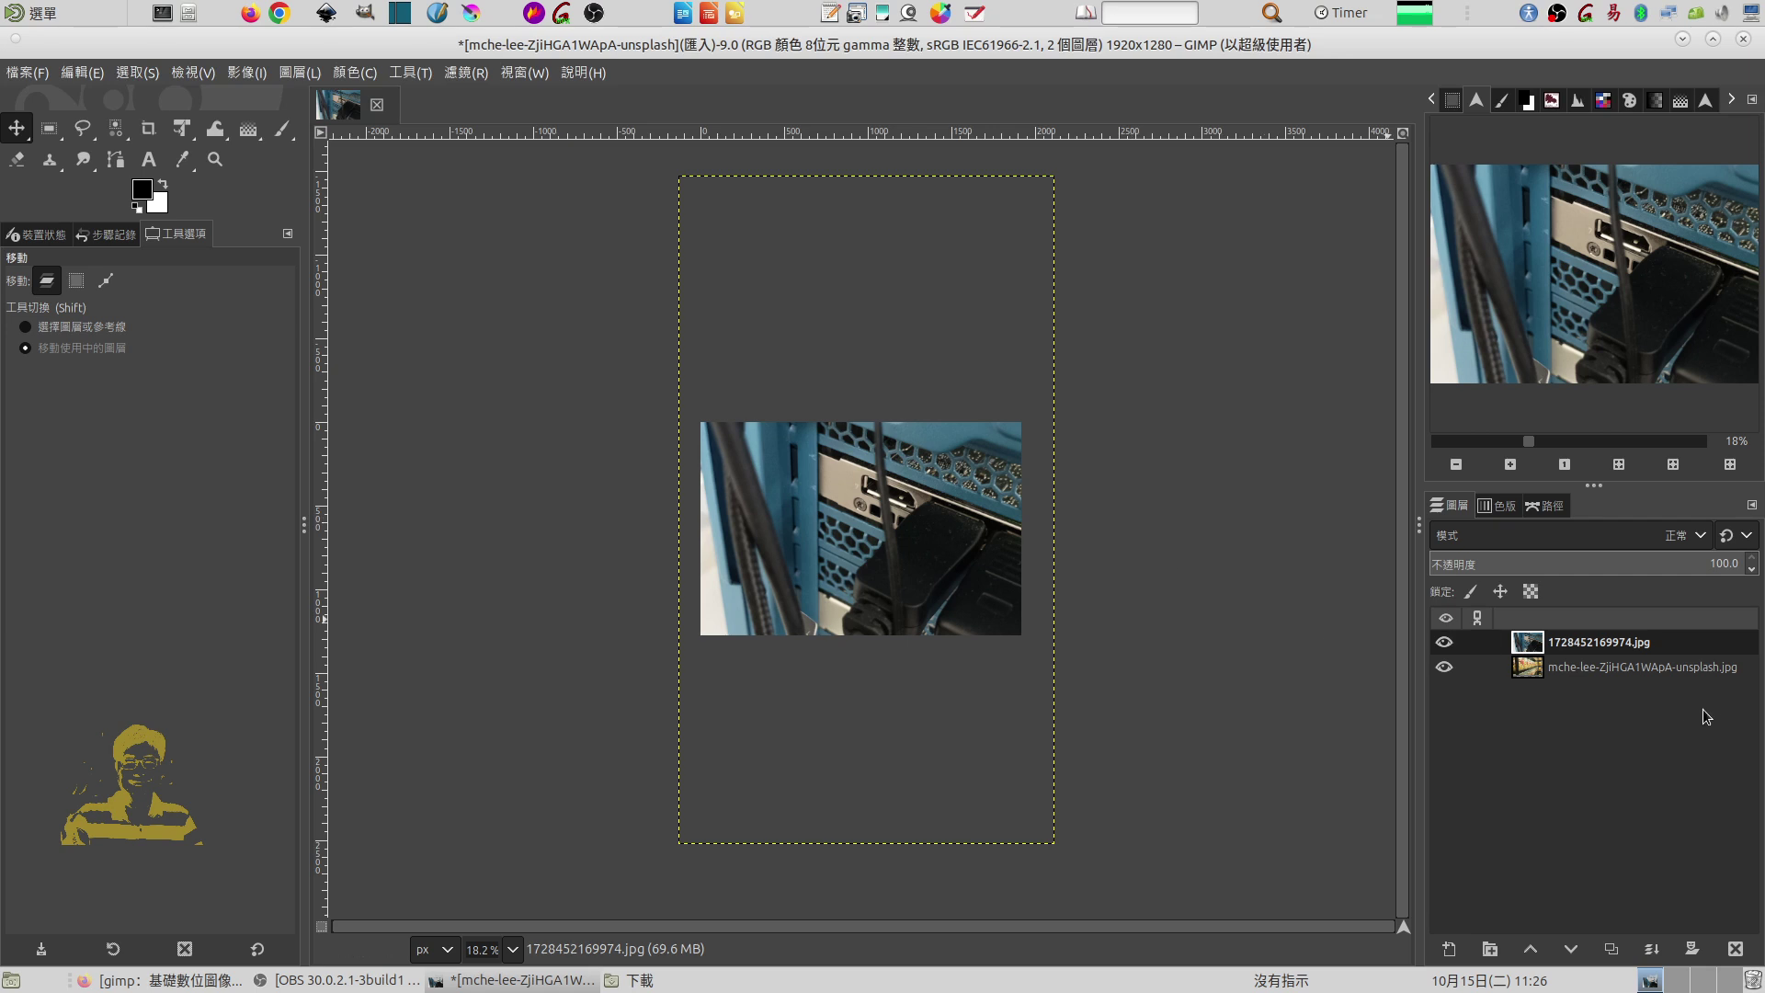
pyautogui.click(1531, 671)
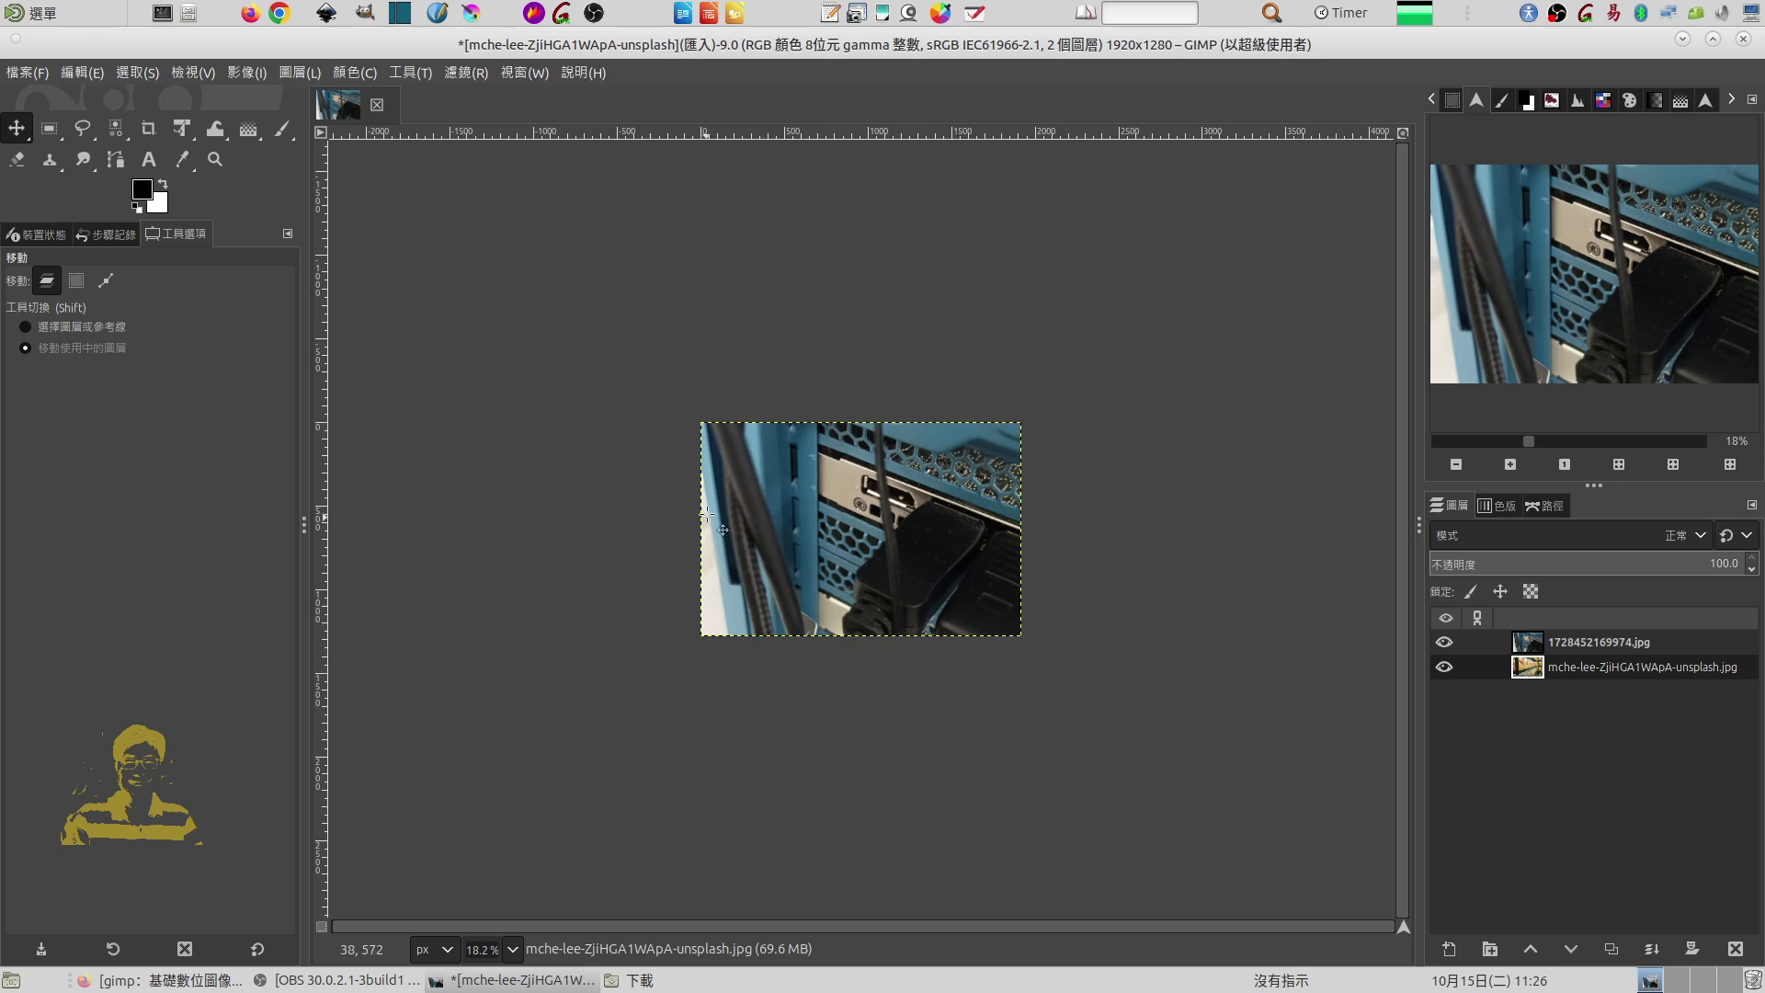
# - Switch between the two layers, then open the 影像 Image menu with 1728452169974.jpg active
pyautogui.click(250, 74)
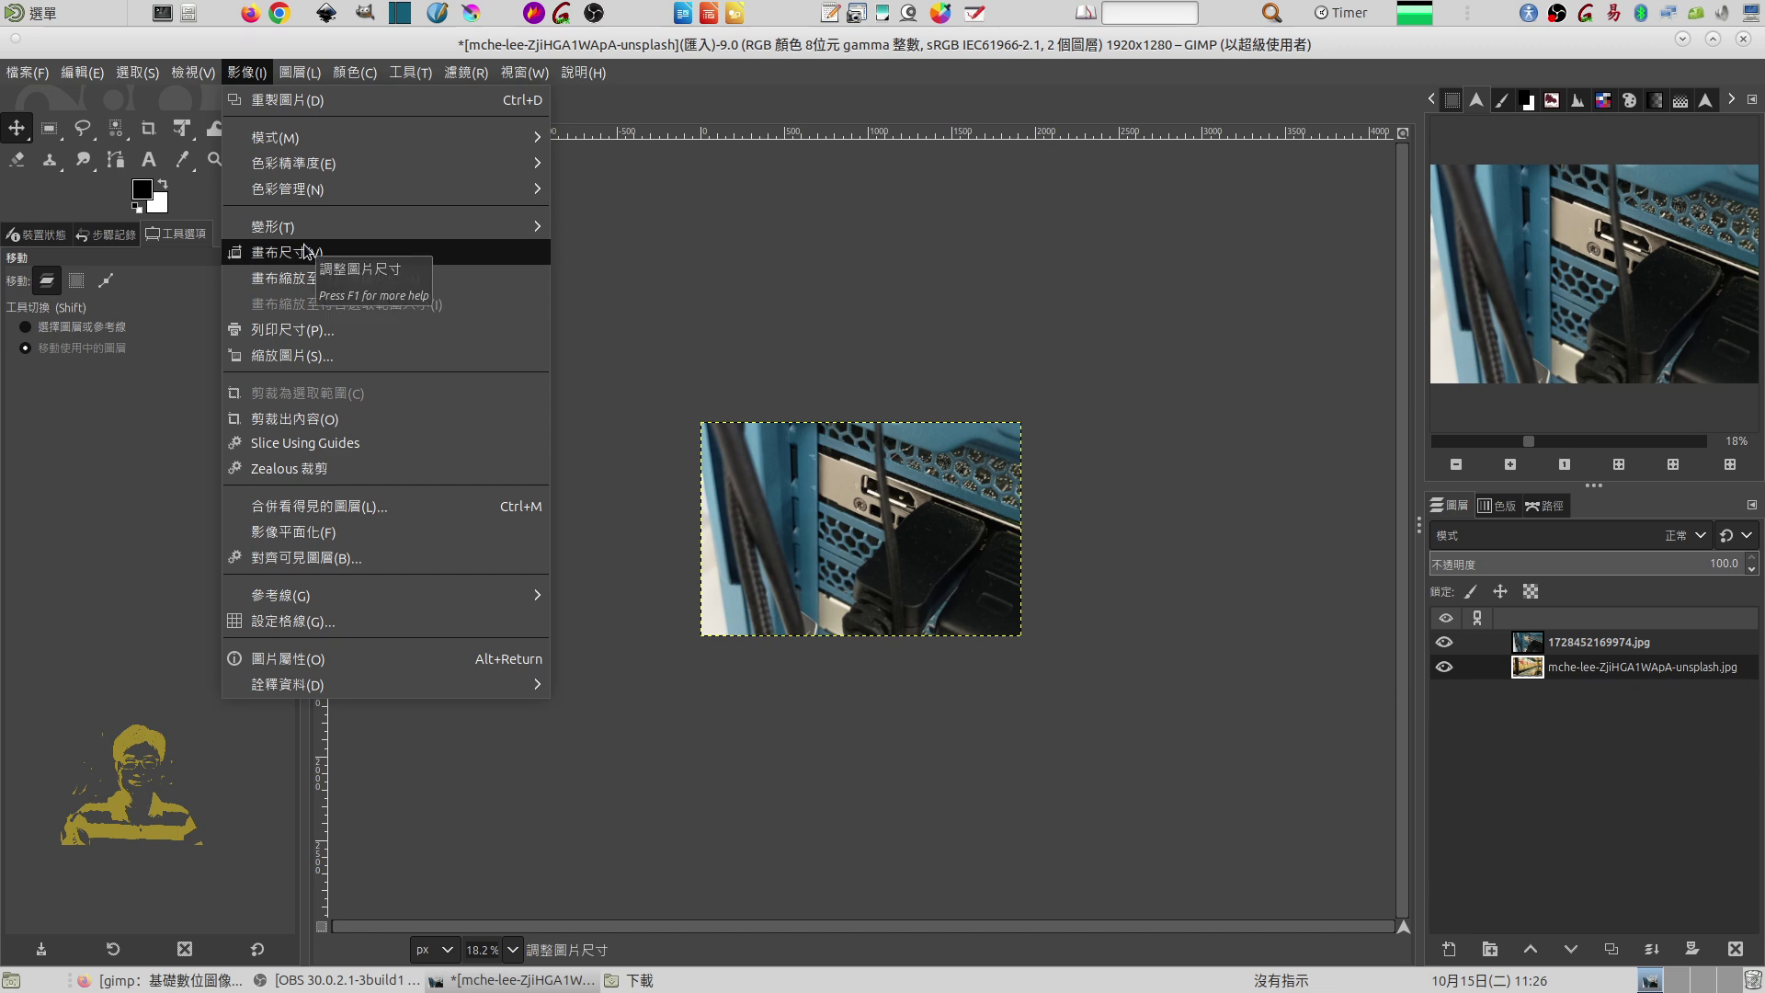
pyautogui.click(1540, 671)
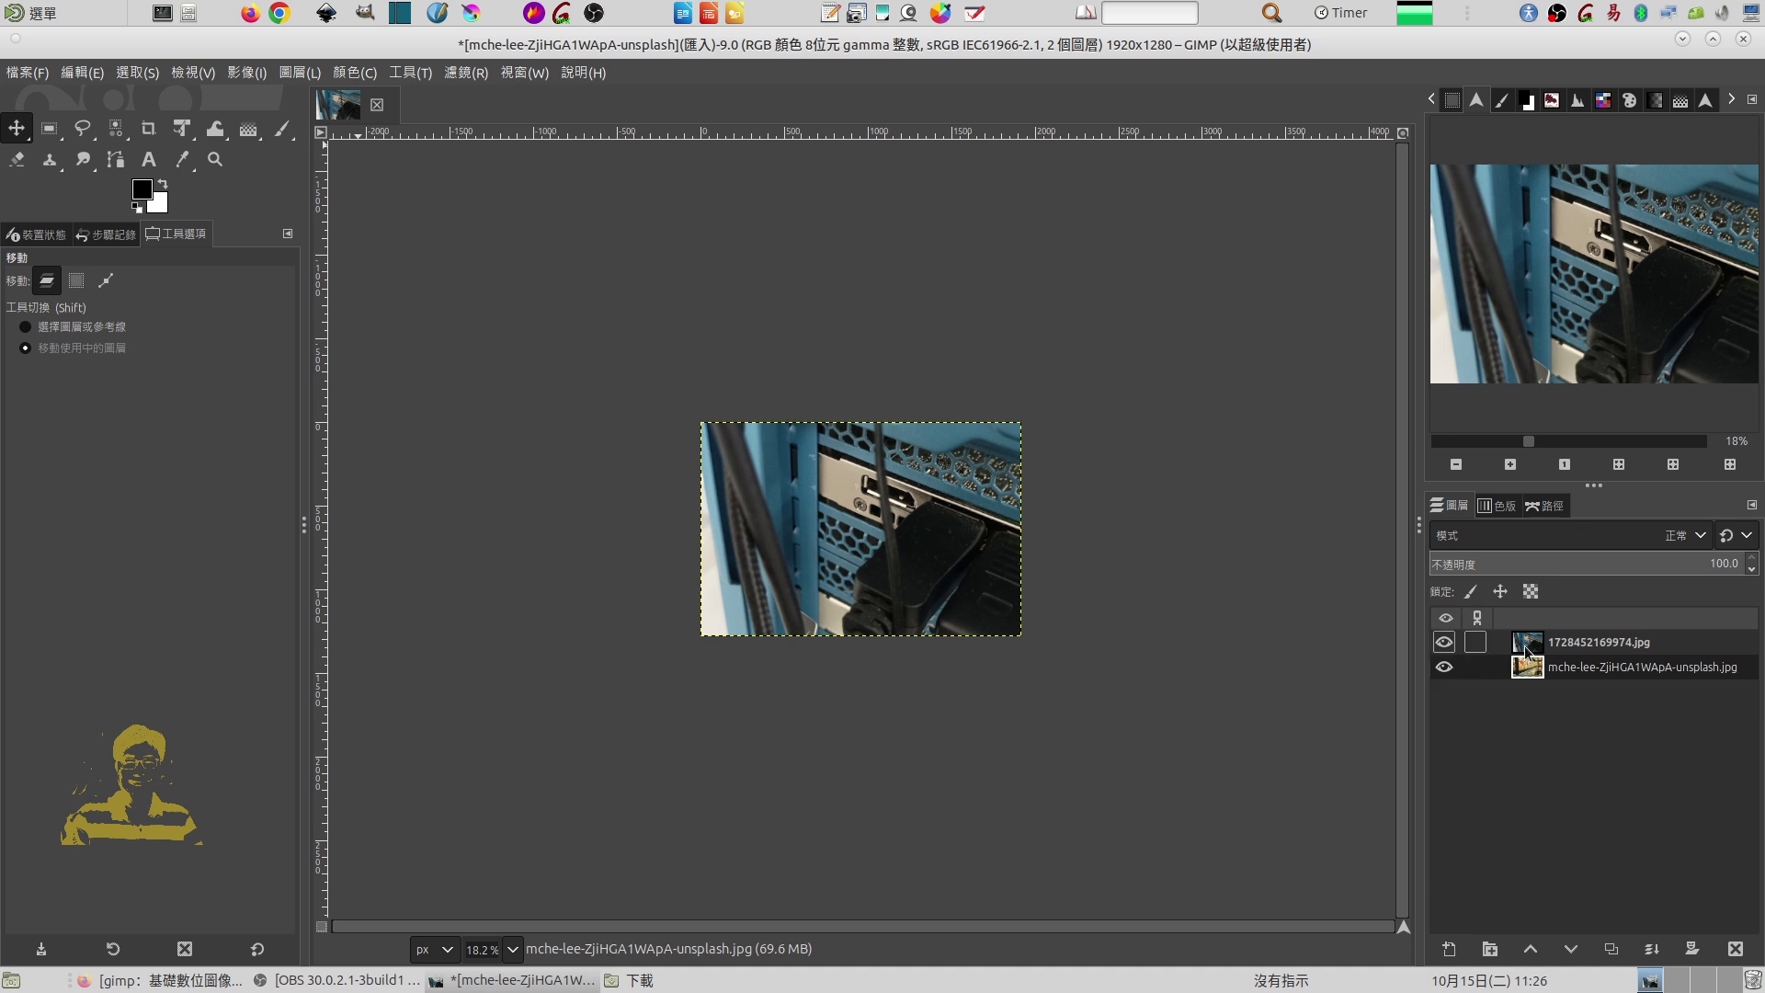
pyautogui.click(1528, 645)
pyautogui.click(1528, 667)
pyautogui.click(1528, 643)
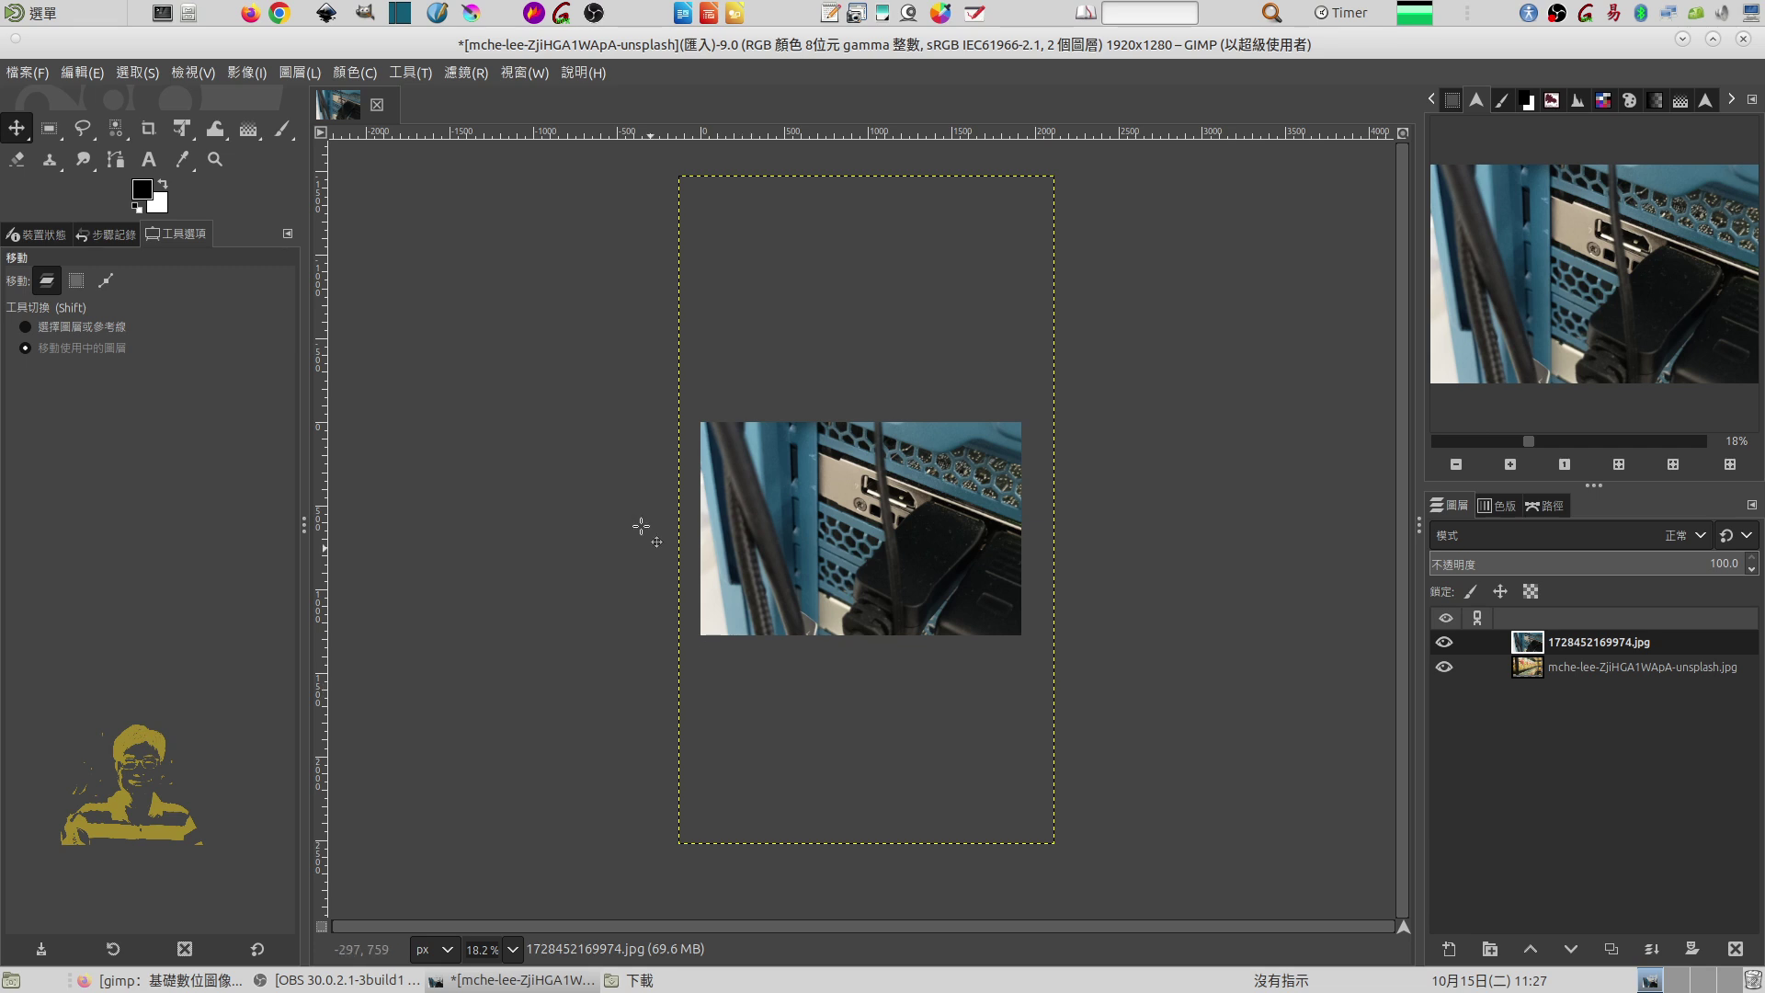
pyautogui.click(246, 72)
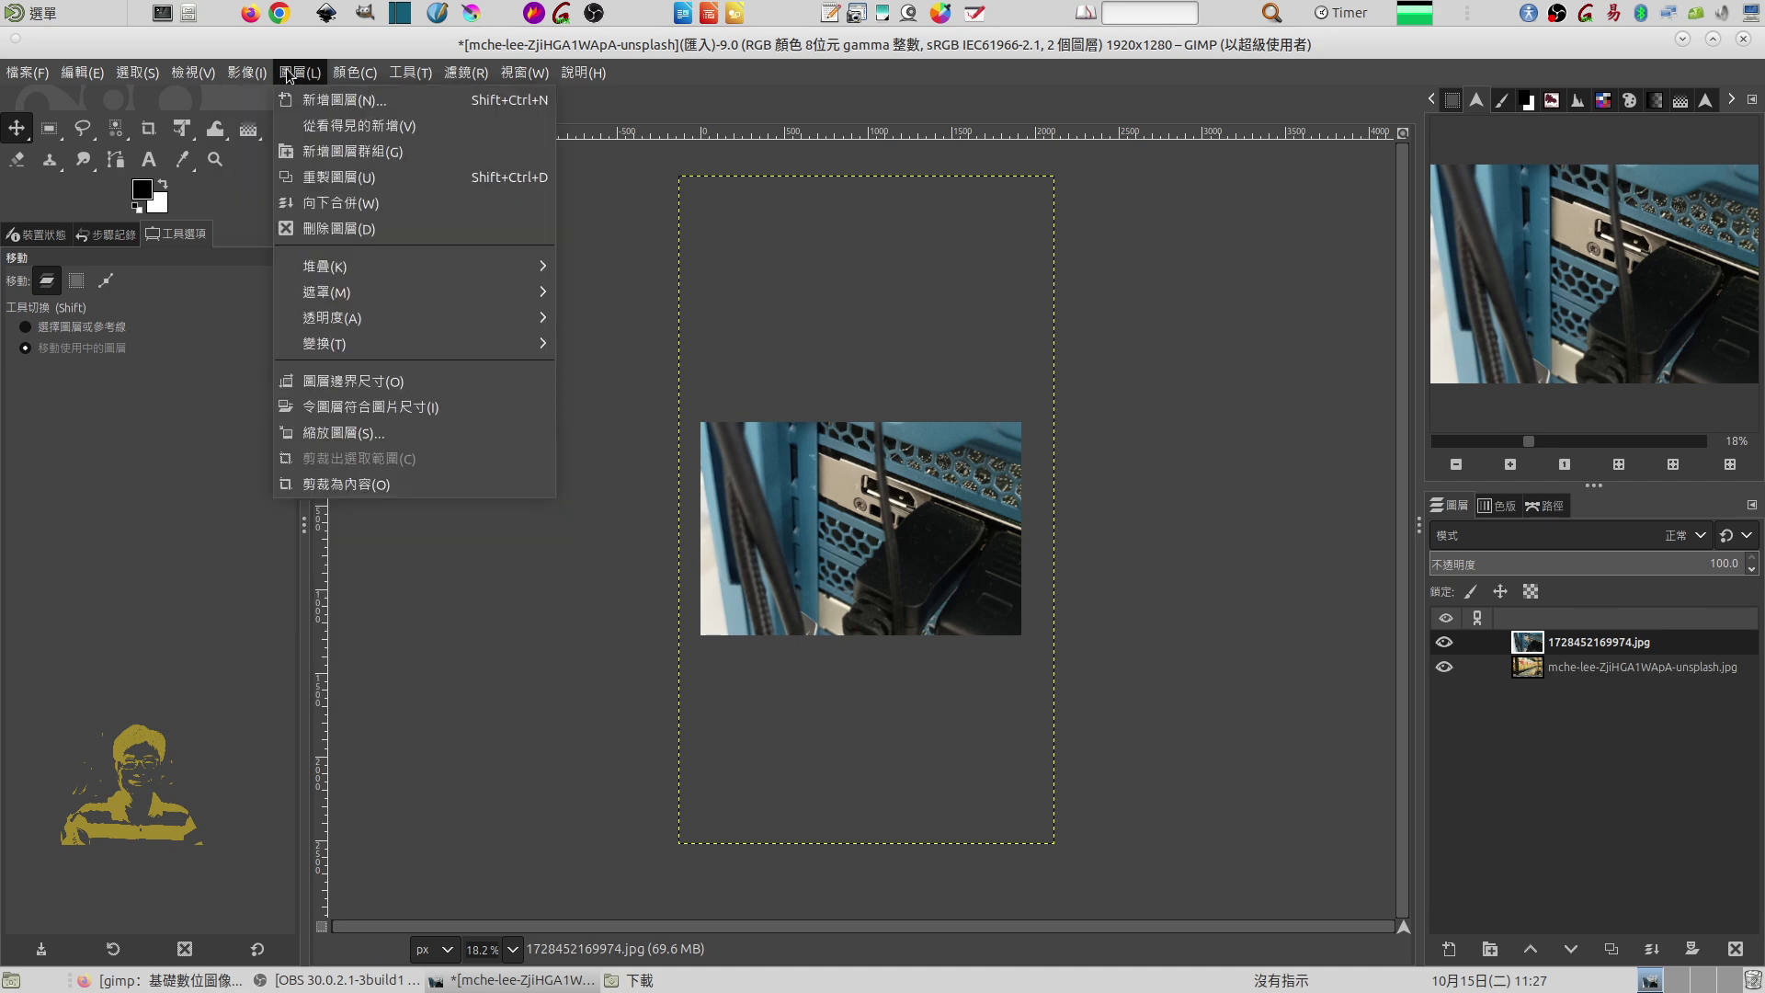